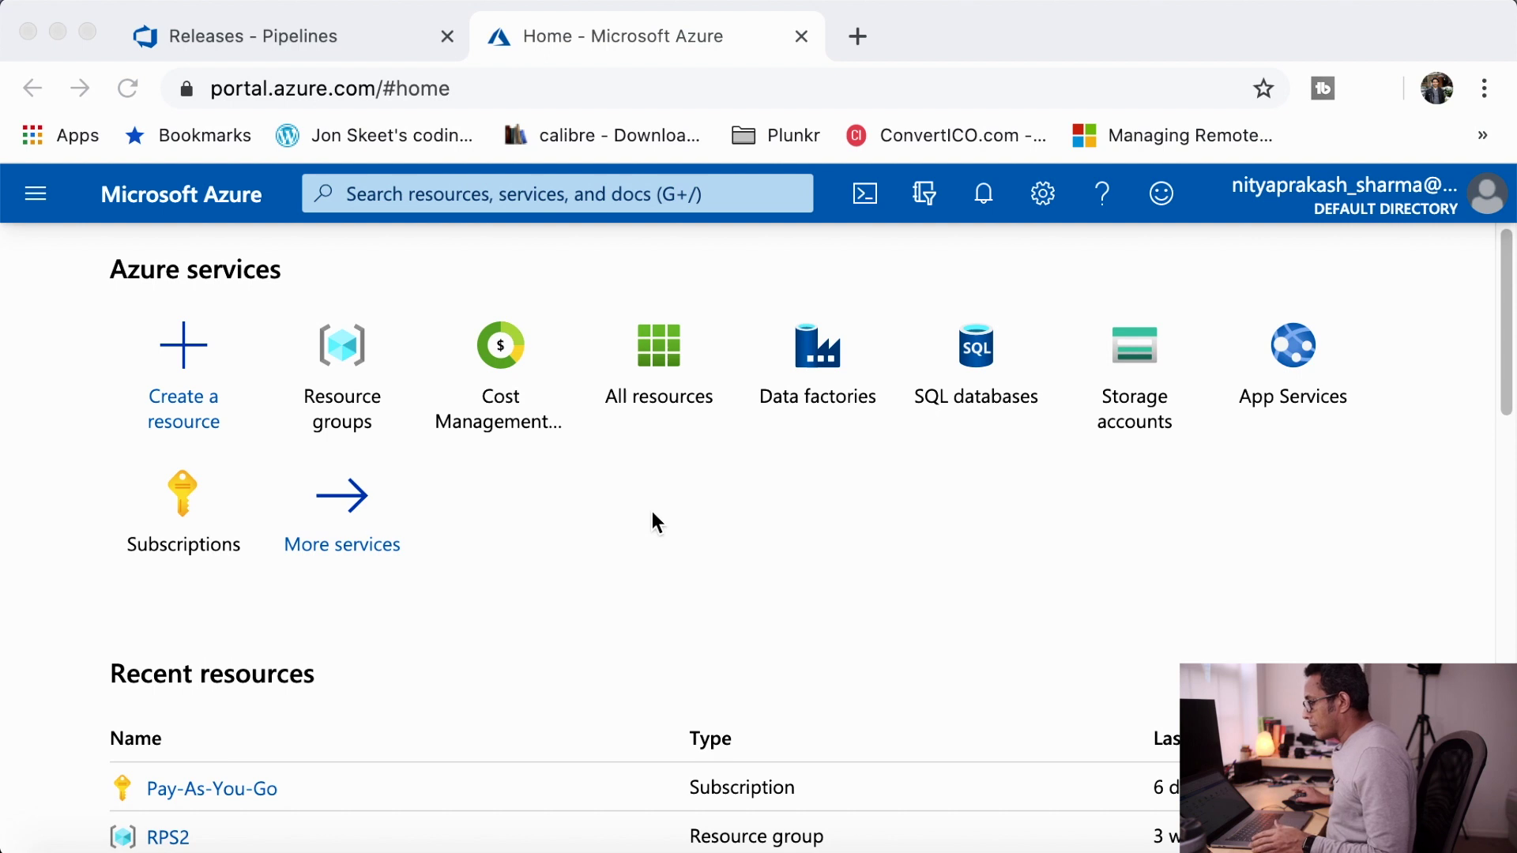
- Bring up the Azure portal Home page with its Azure services and recent resources
{"action": "left_click", "coordinate": [186, 362]}
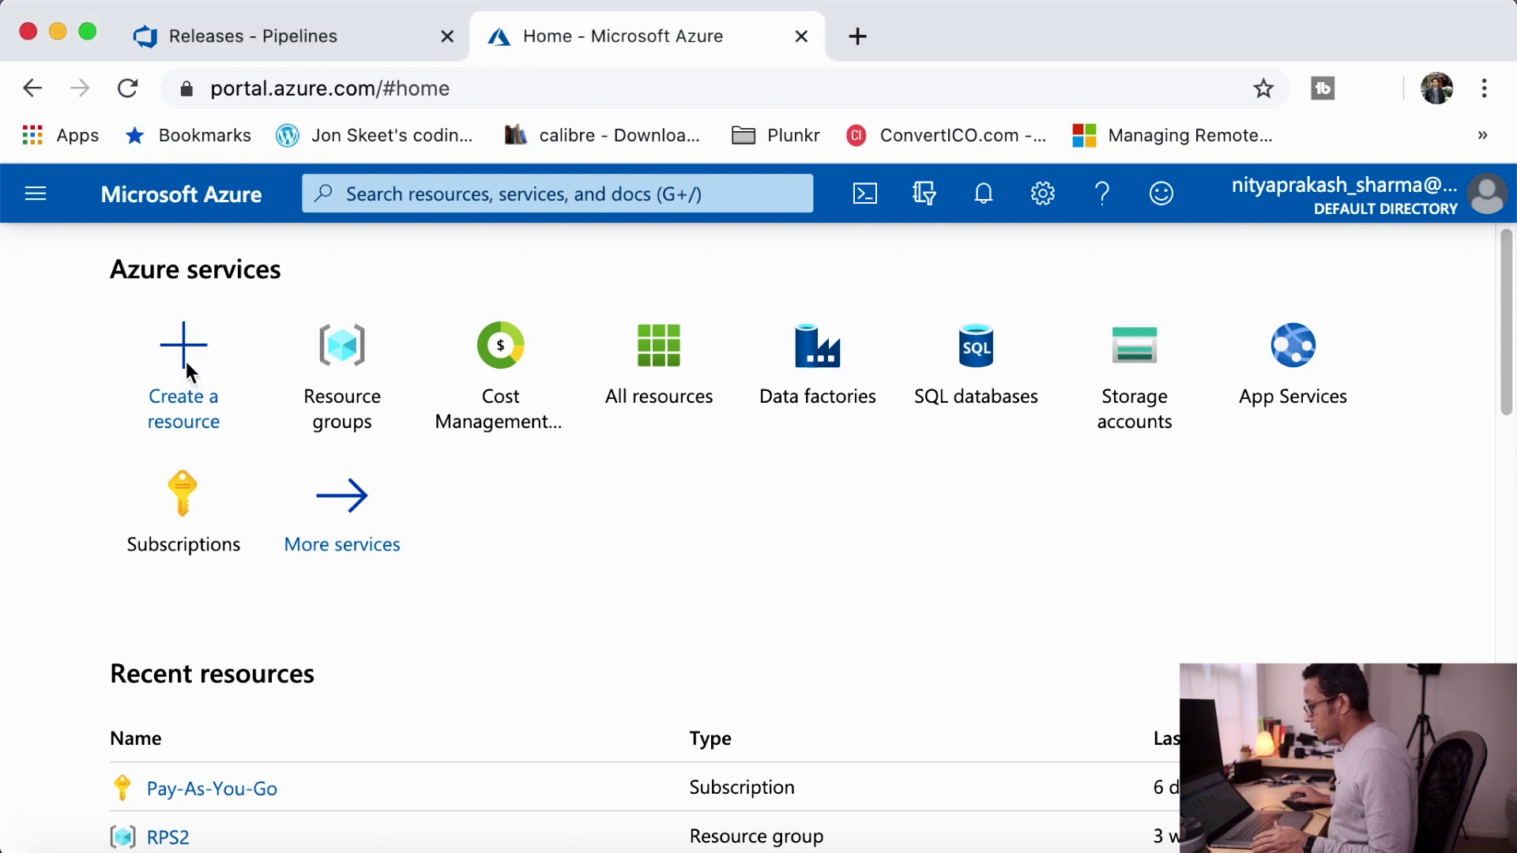
- Find Web App in the Marketplace and start creating a new Web App
{"action": "left_click", "coordinate": [186, 362]}
{"action": "left_click", "coordinate": [356, 386]}
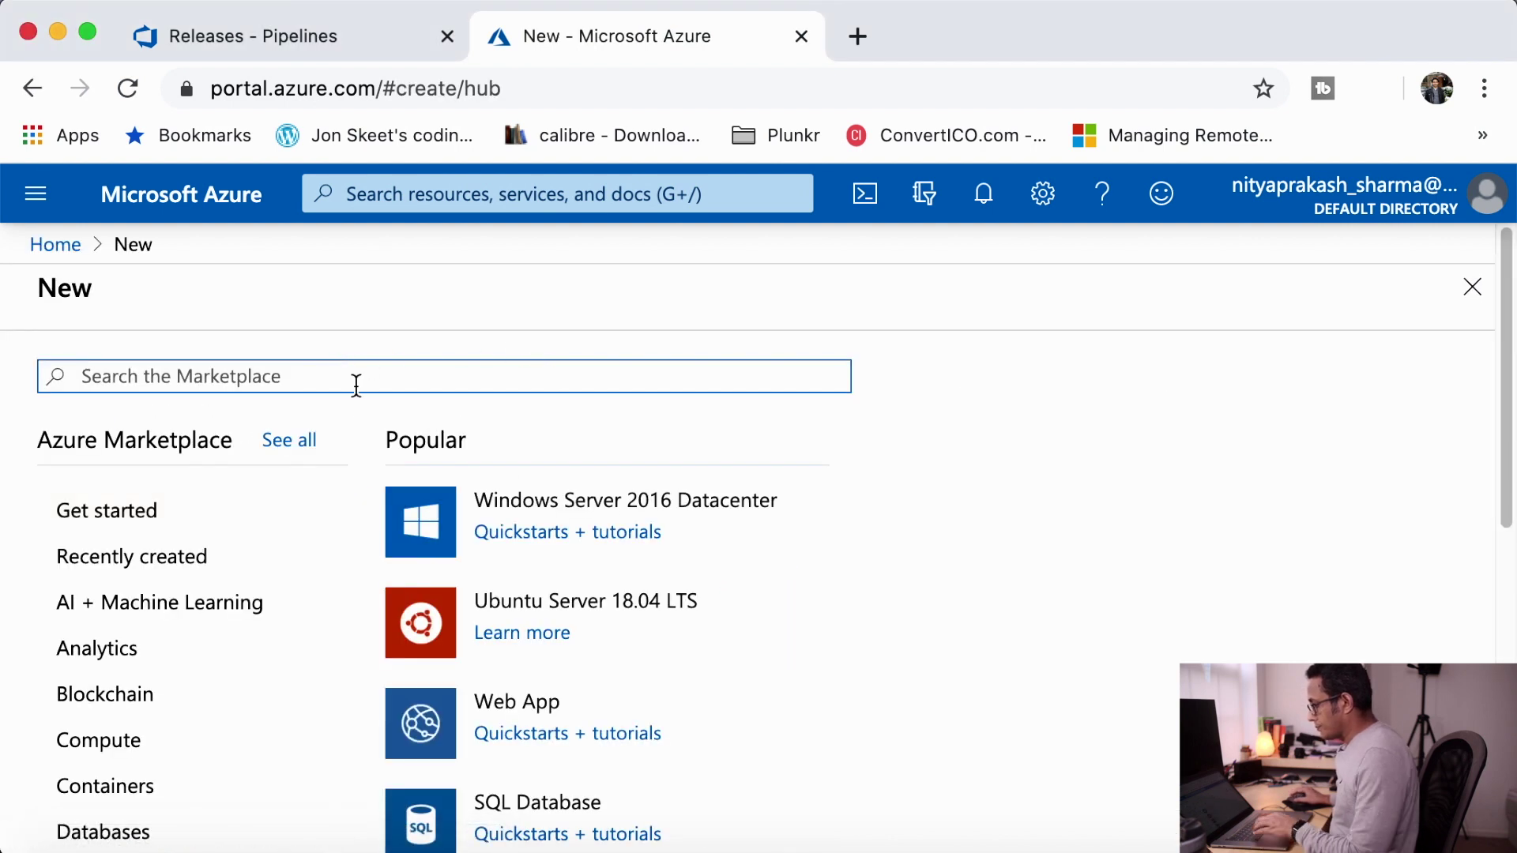
{"action": "type", "text": "web"}
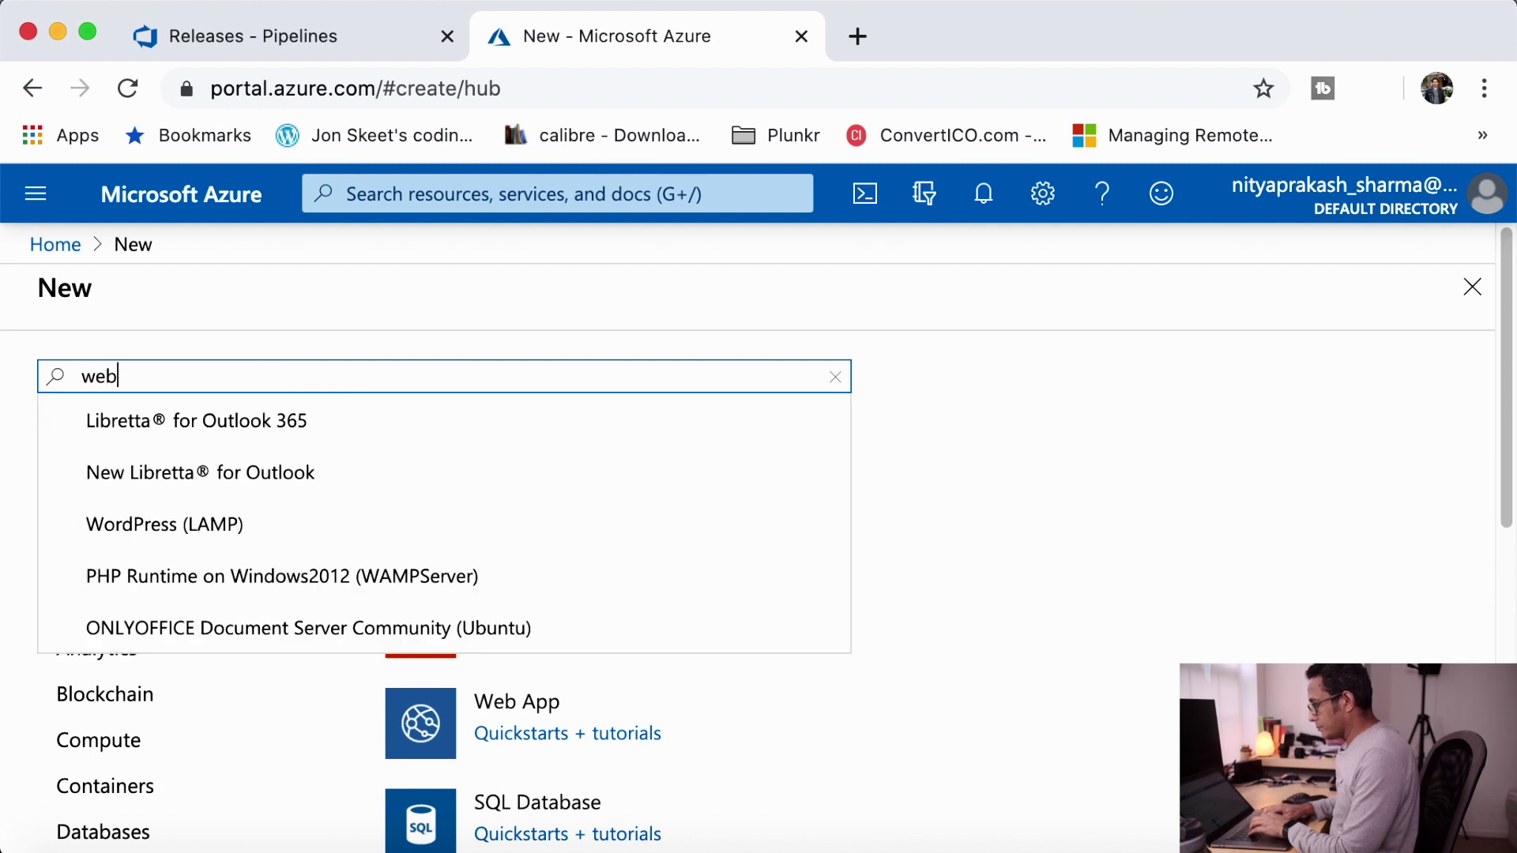
{"action": "type", "text": " a"}
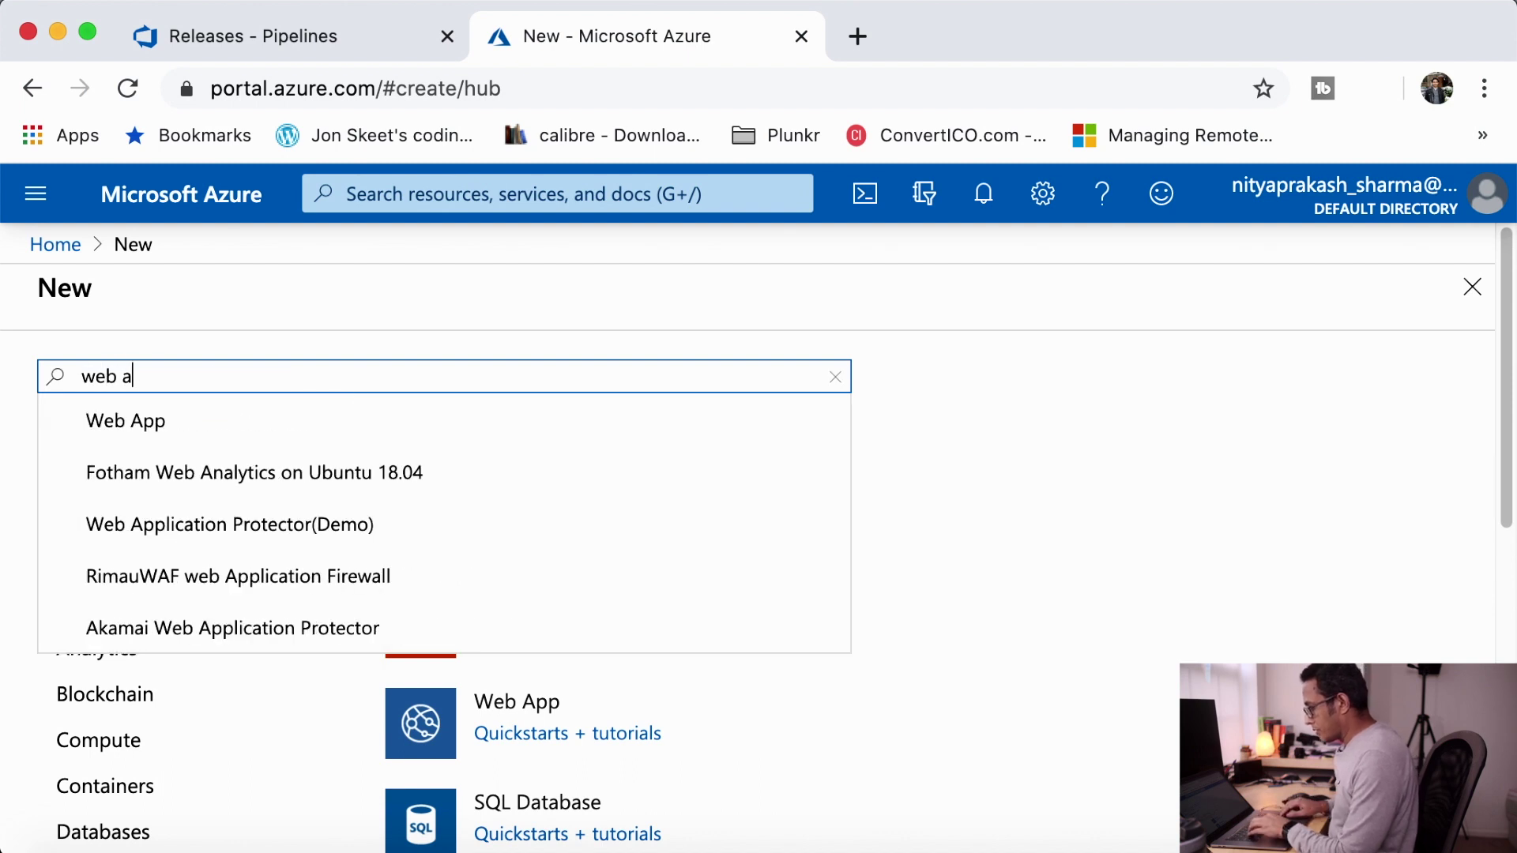
{"action": "key", "text": "Down"}
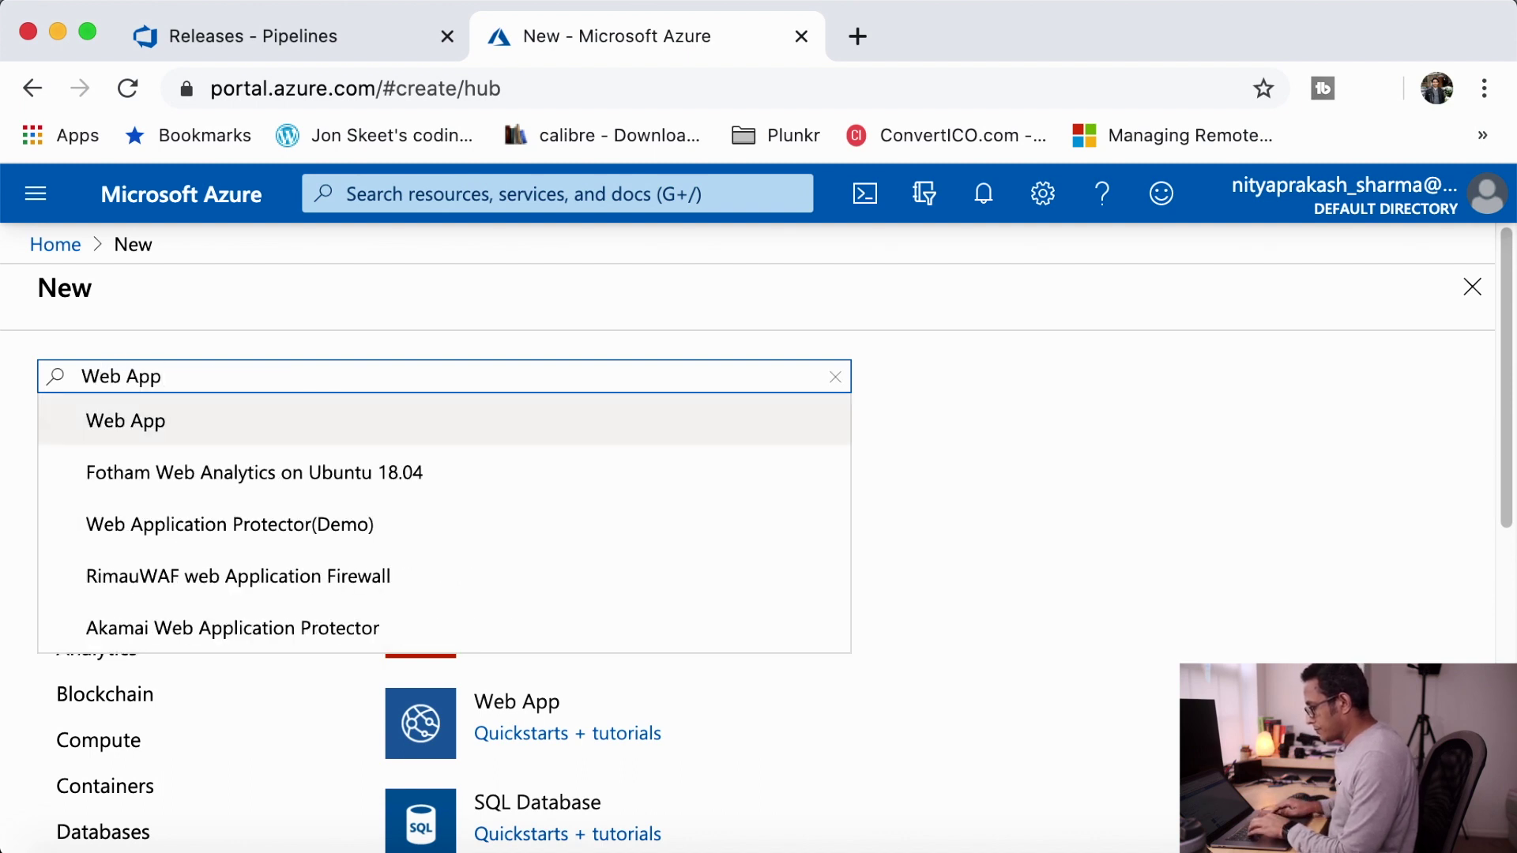
{"action": "key", "text": "Return"}
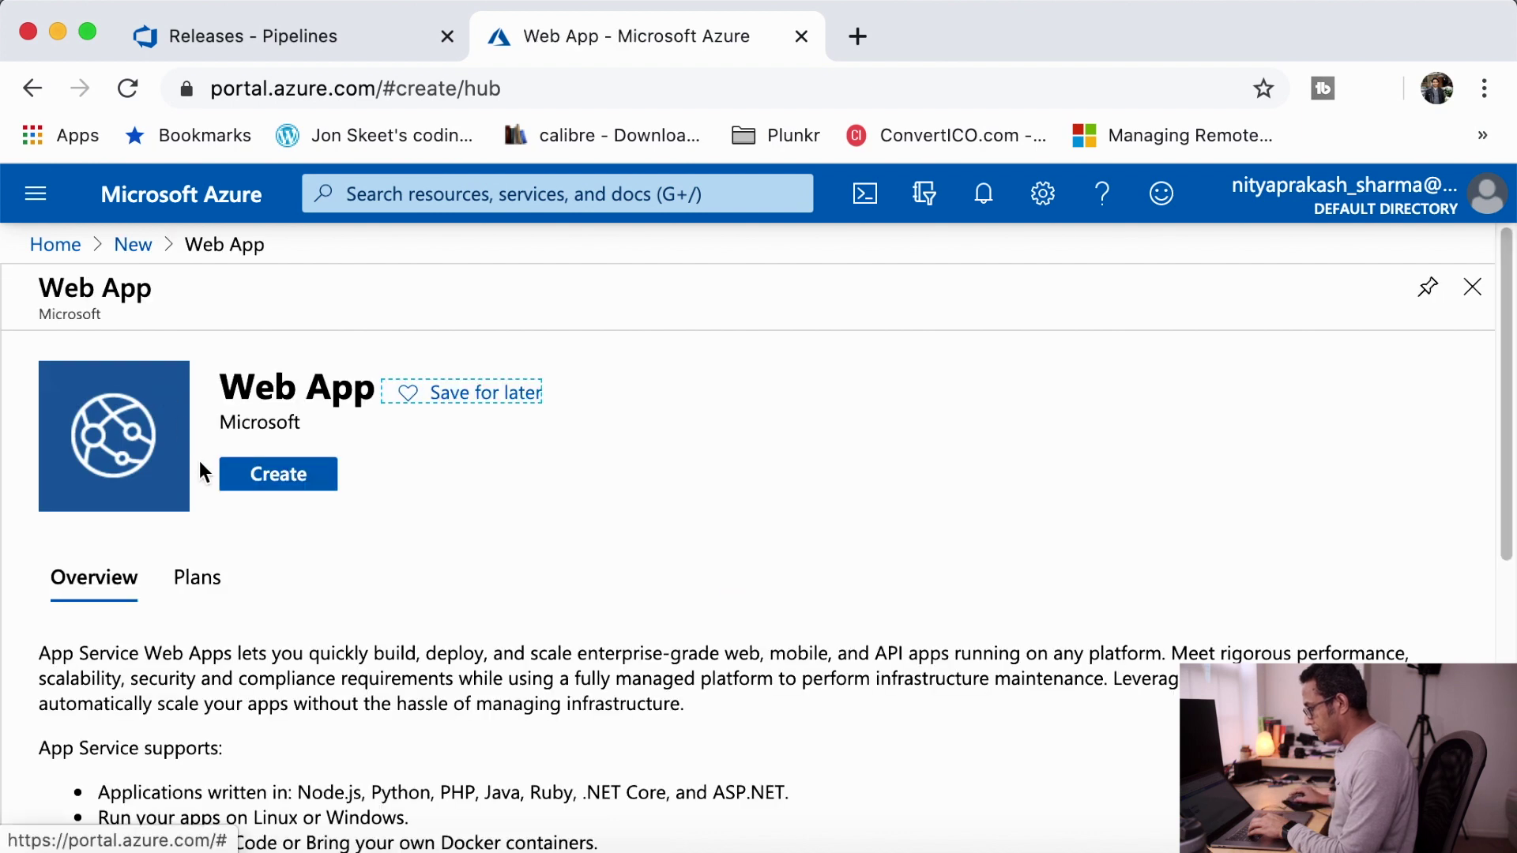
{"action": "left_click", "coordinate": [286, 474]}
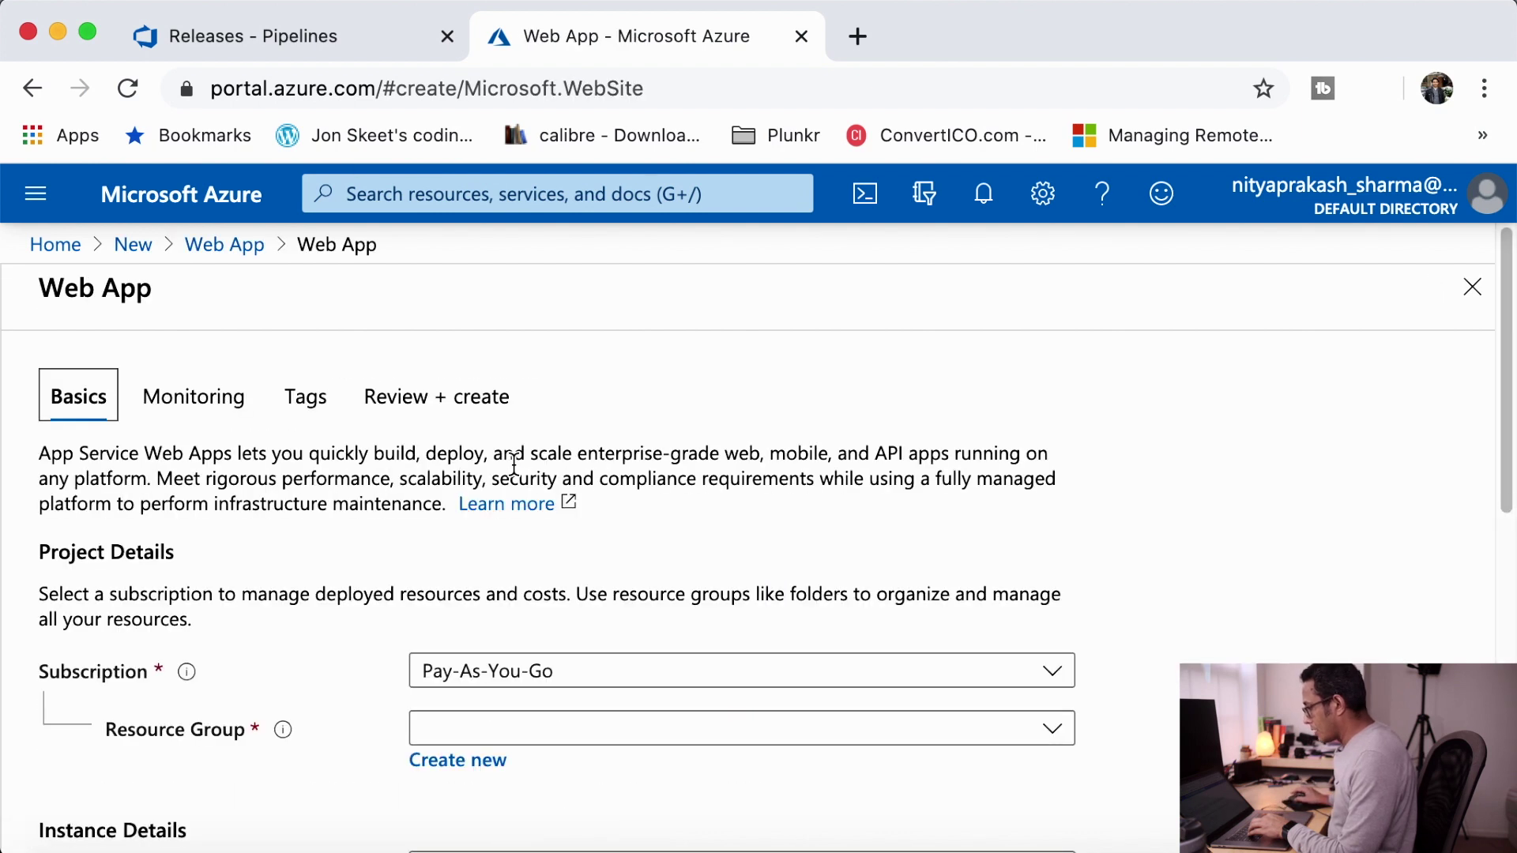
- Create a new resource group named dnpresource under the Pay-As-You-Go subscription
{"action": "scroll", "coordinate": [519, 535], "scroll_direction": "down", "scroll_amount": 3}
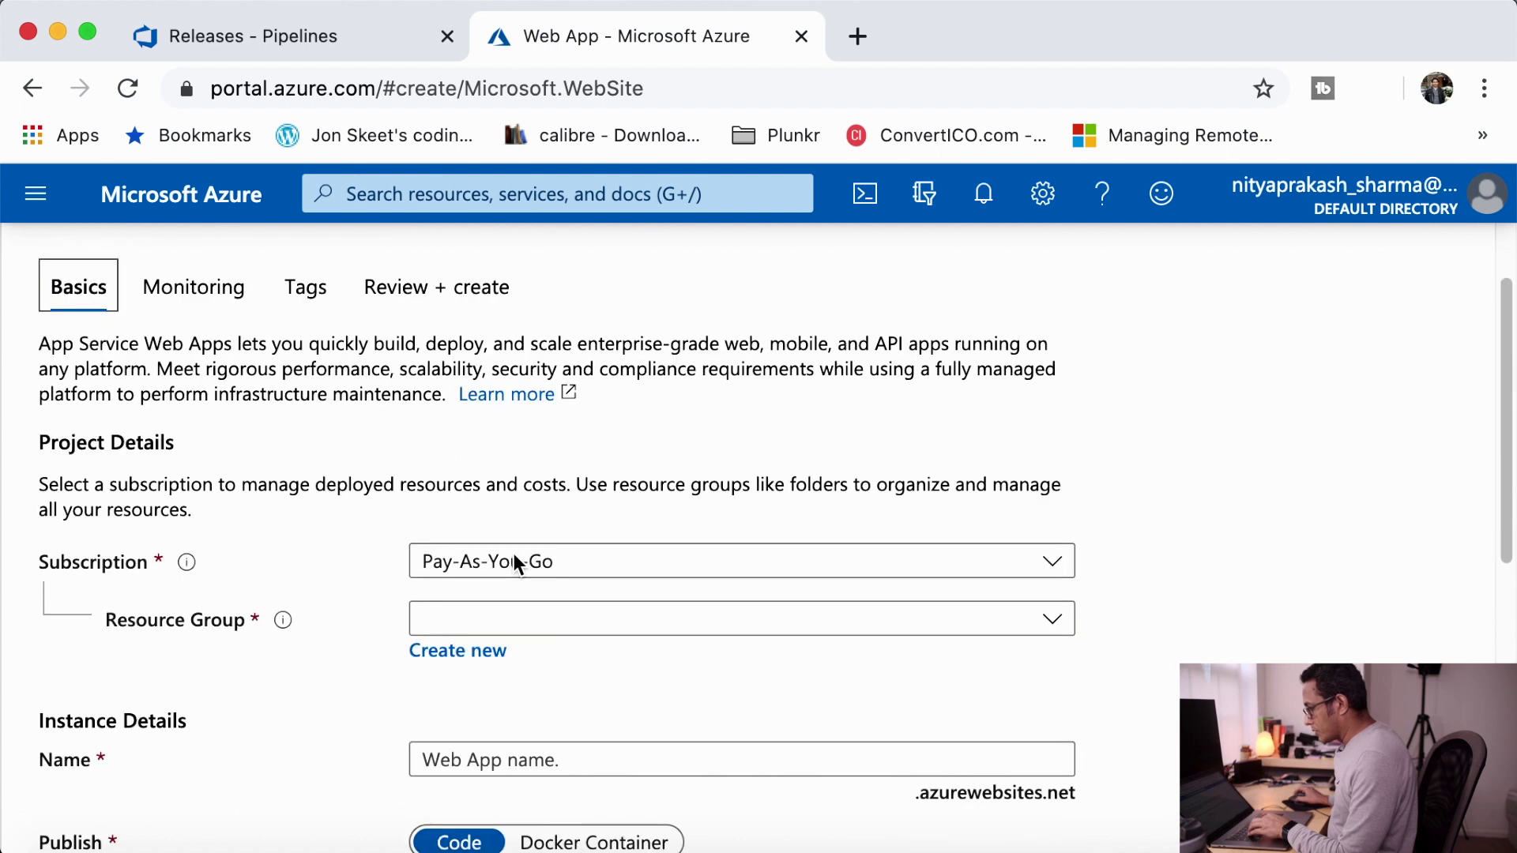
{"action": "left_click", "coordinate": [490, 628]}
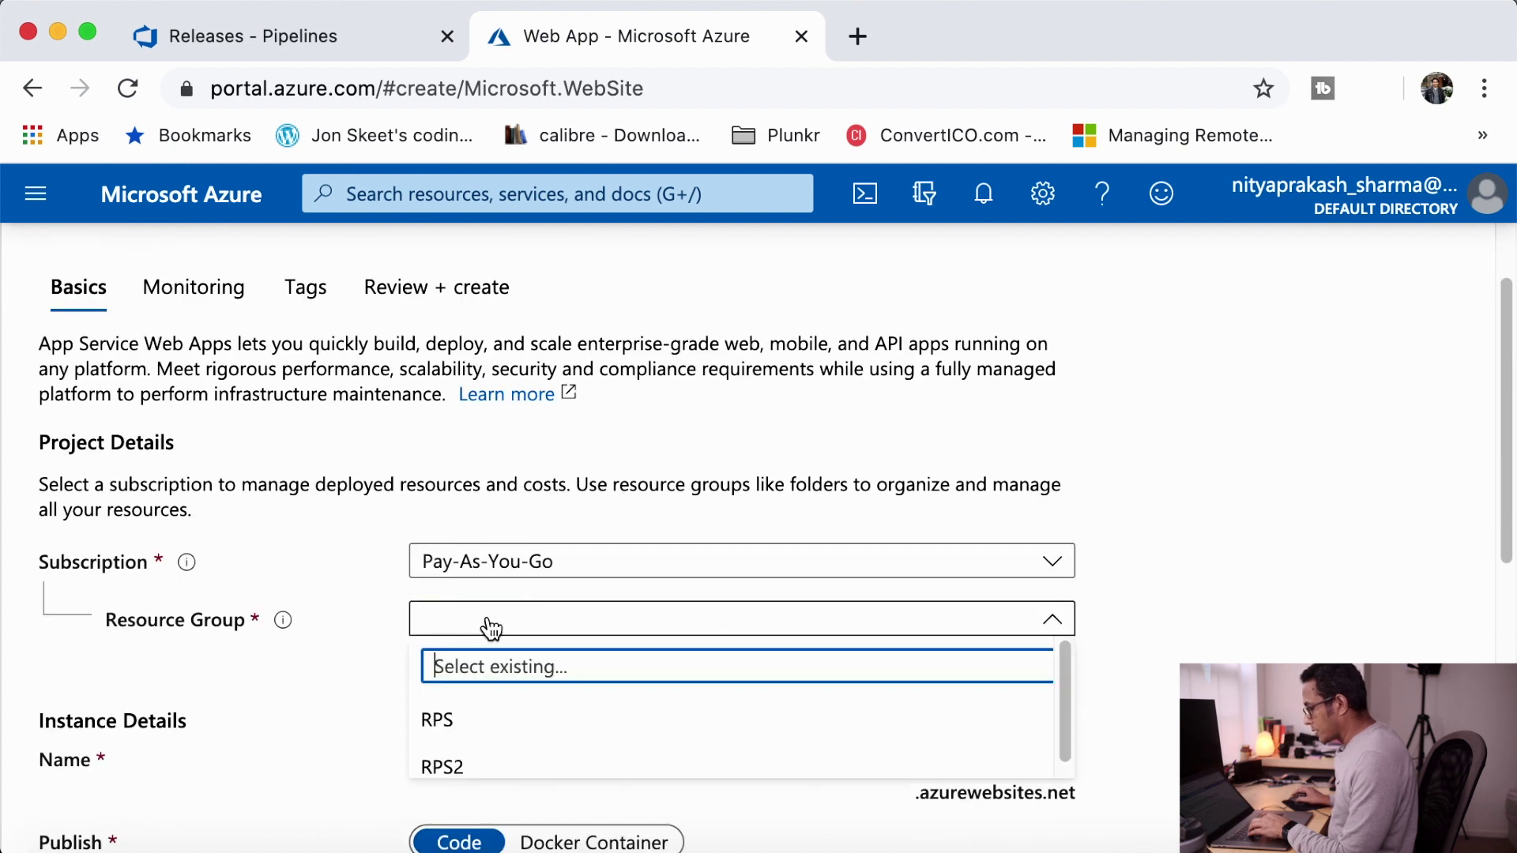
{"action": "left_click", "coordinate": [369, 649]}
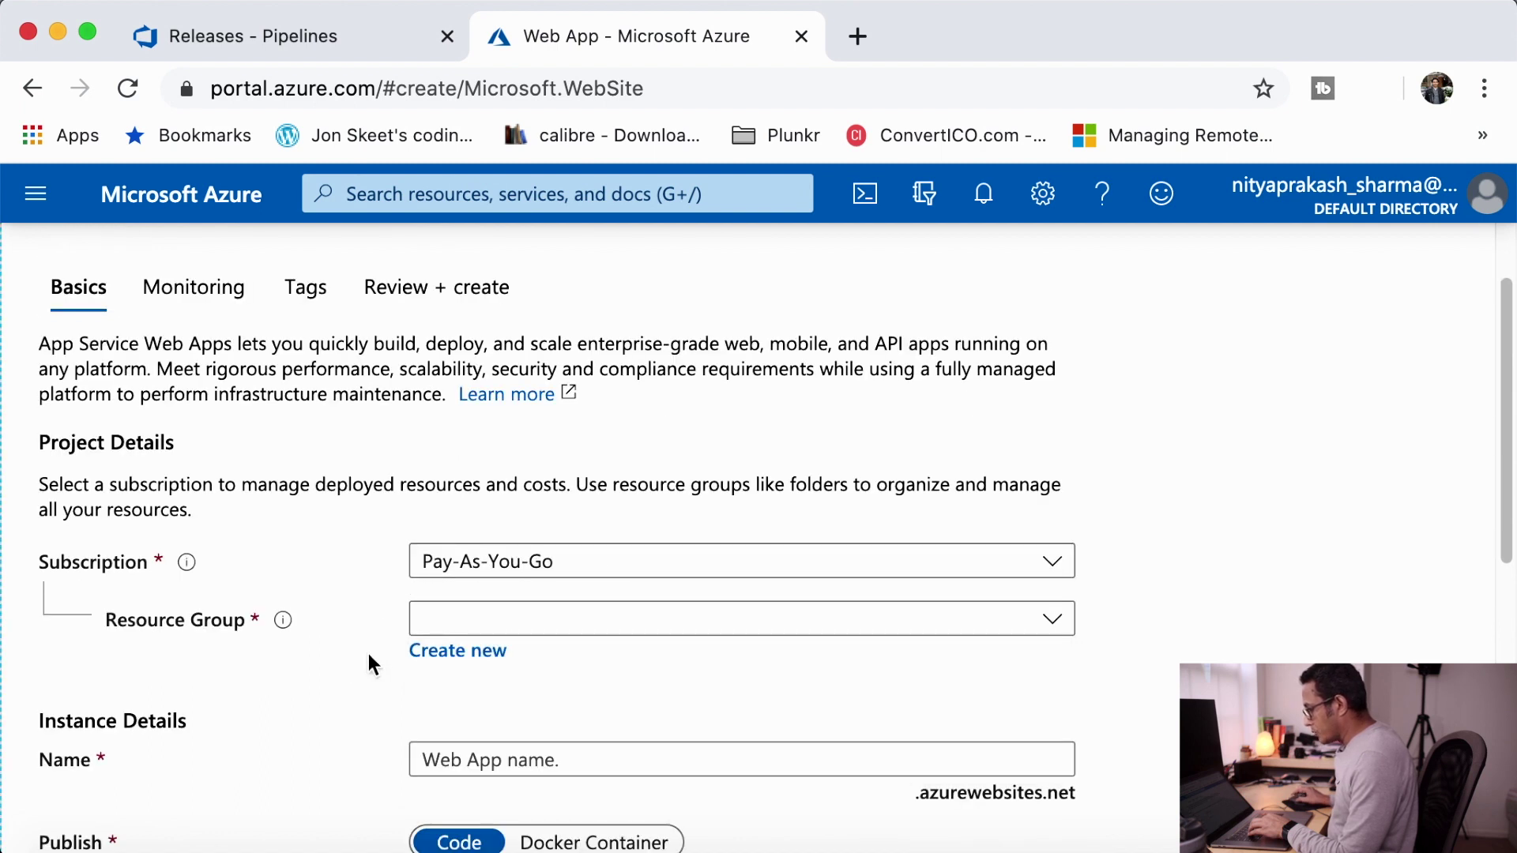
{"action": "left_click", "coordinate": [459, 655]}
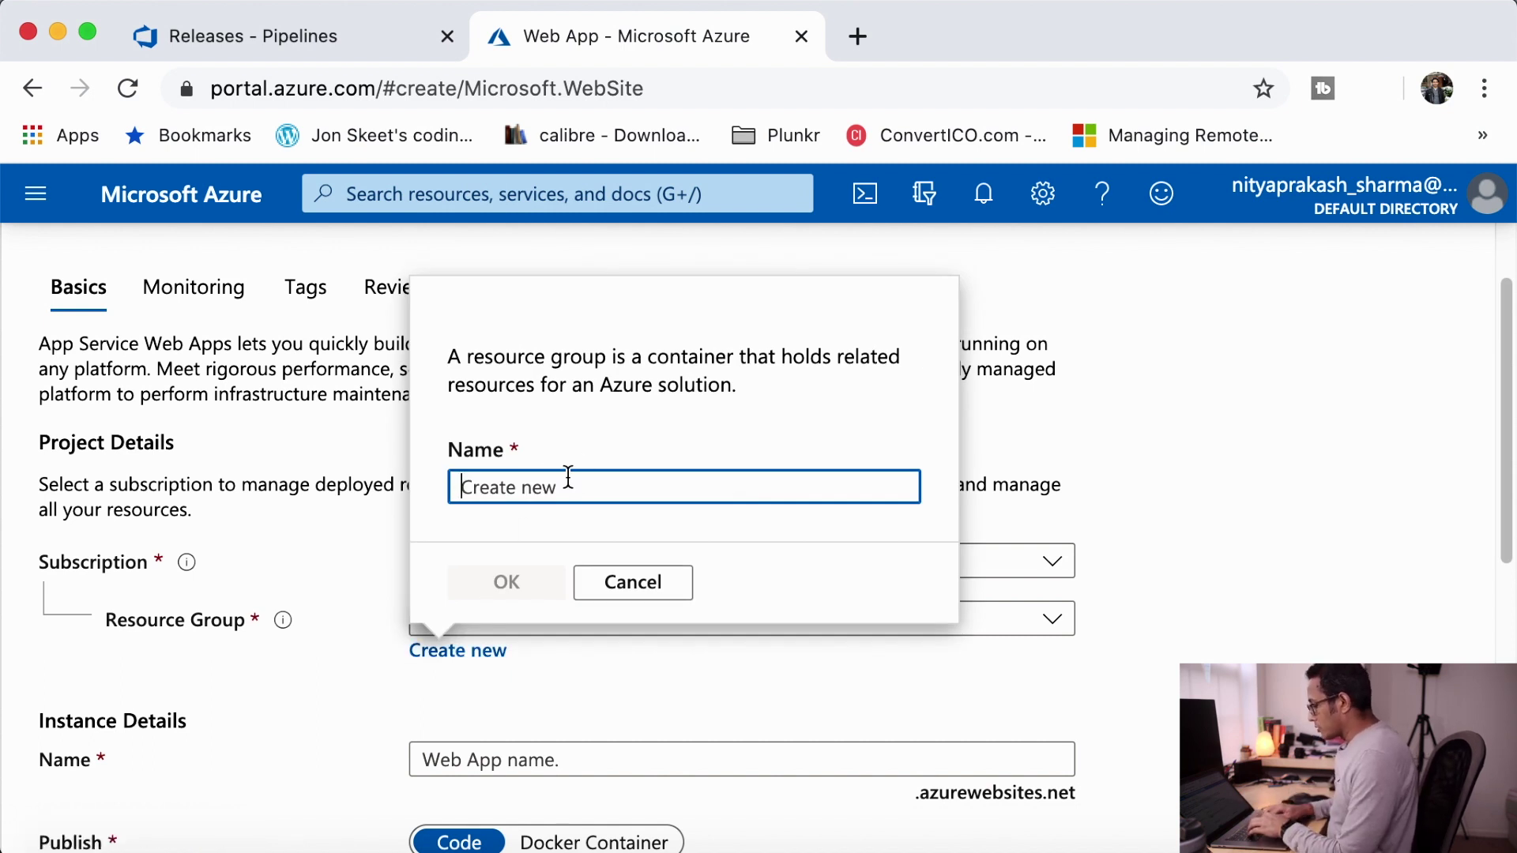
{"action": "type", "text": "n"}
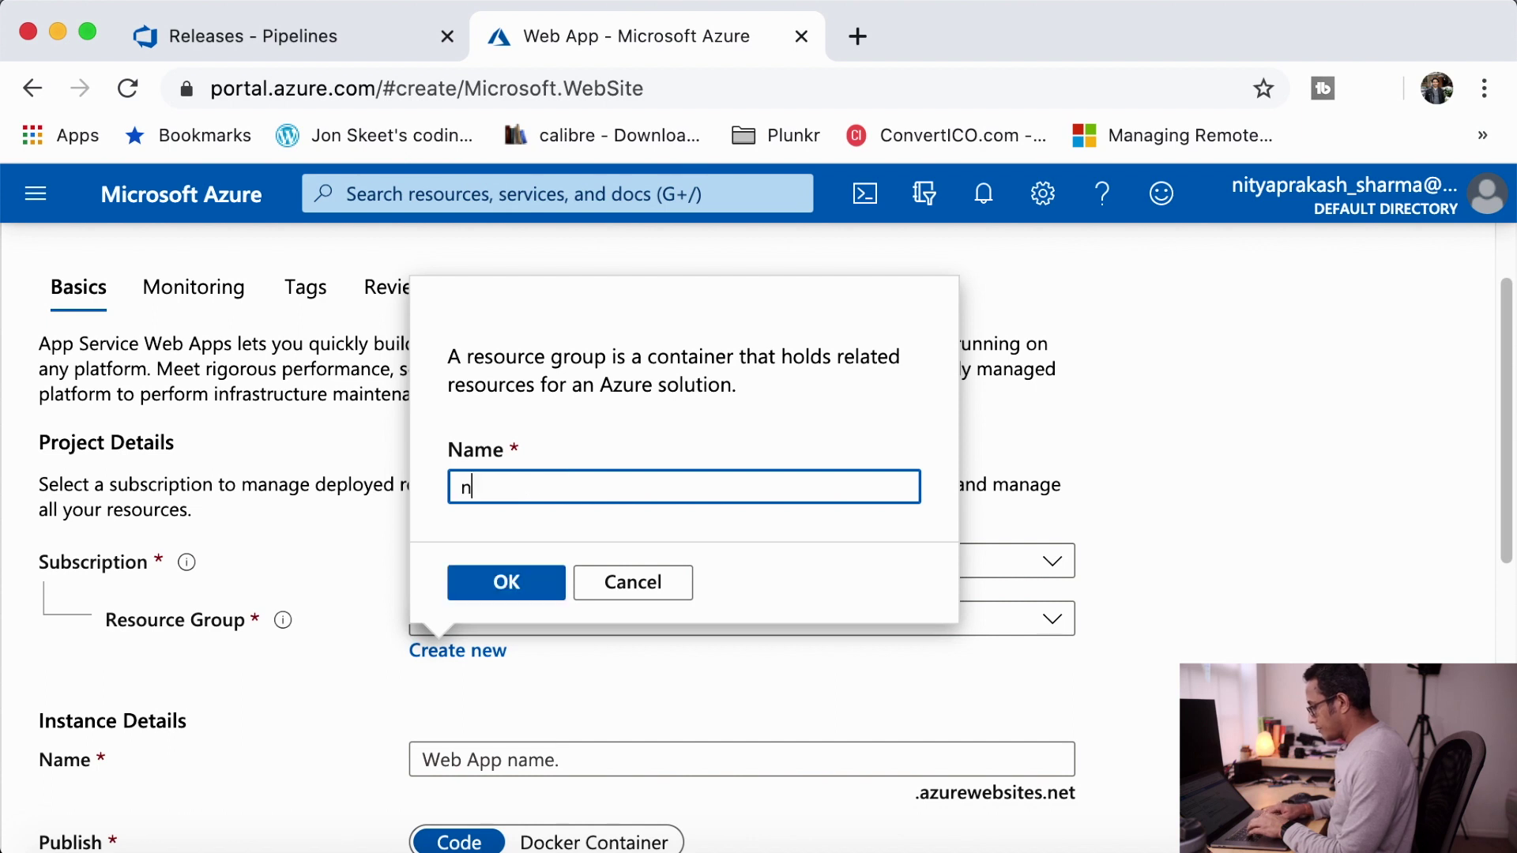
{"action": "type", "text": "i"}
{"action": "key", "text": "BackSpace"}
{"action": "key", "text": "BackSpace"}
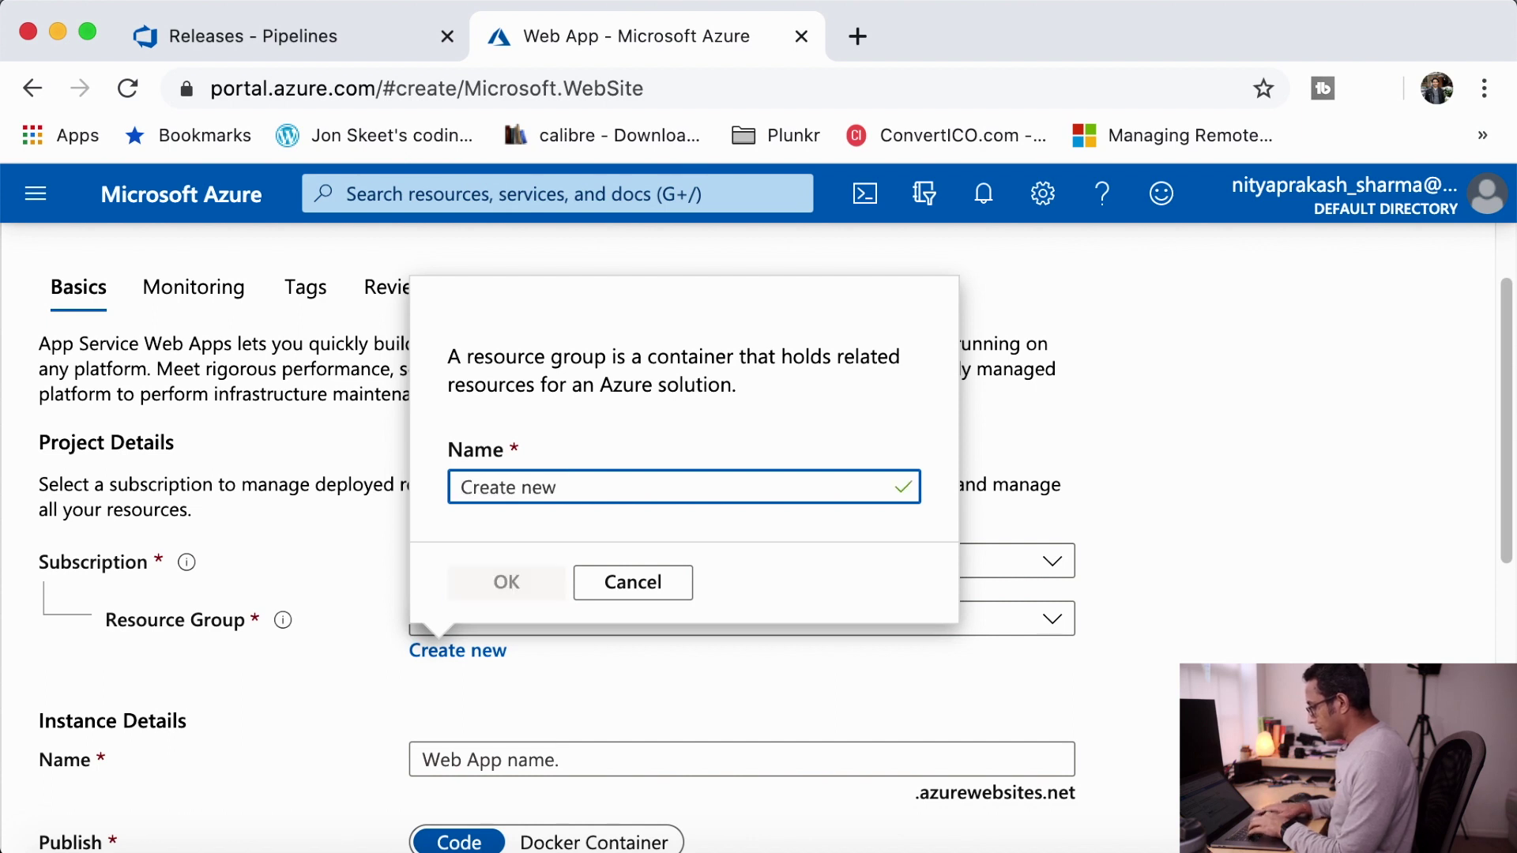
{"action": "type", "text": "dnpresource"}
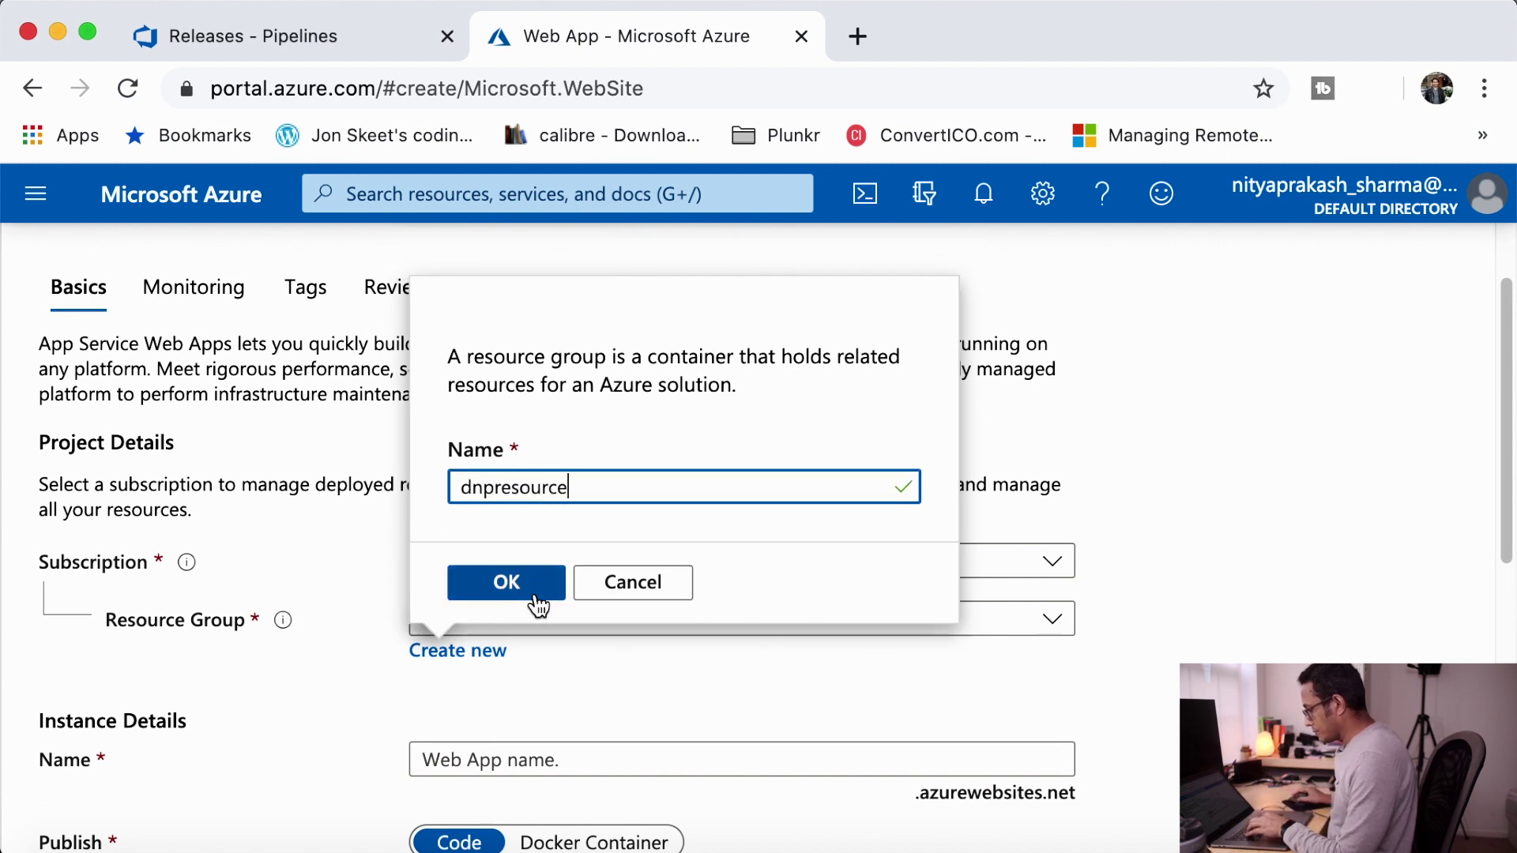
{"action": "left_click", "coordinate": [510, 585]}
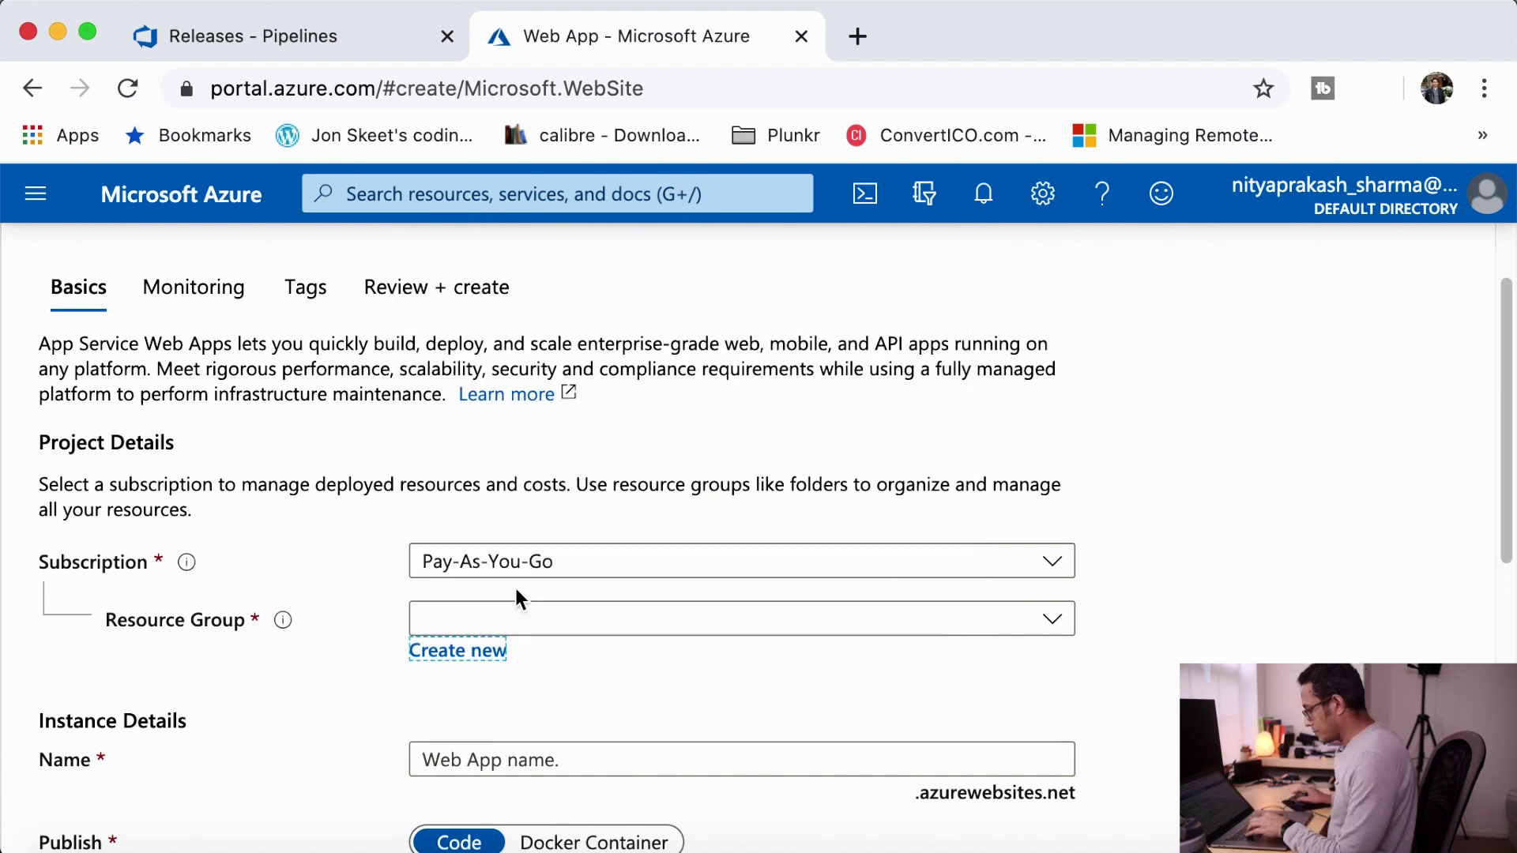
{"action": "scroll", "coordinate": [715, 723], "scroll_direction": "down", "scroll_amount": 5}
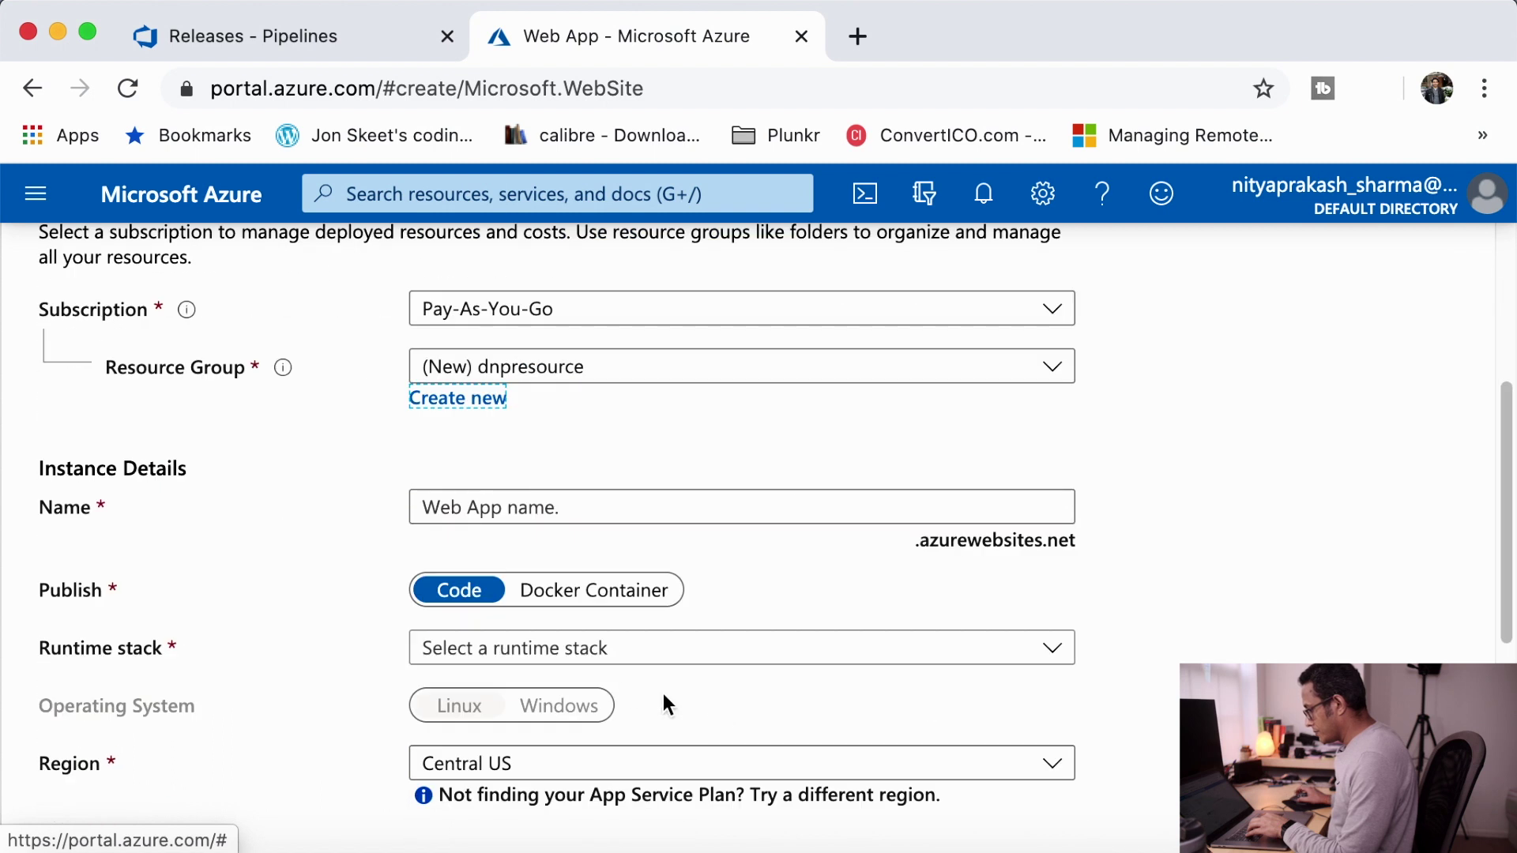
- Name the web app dotnetpedia-dev
{"action": "left_click", "coordinate": [598, 506]}
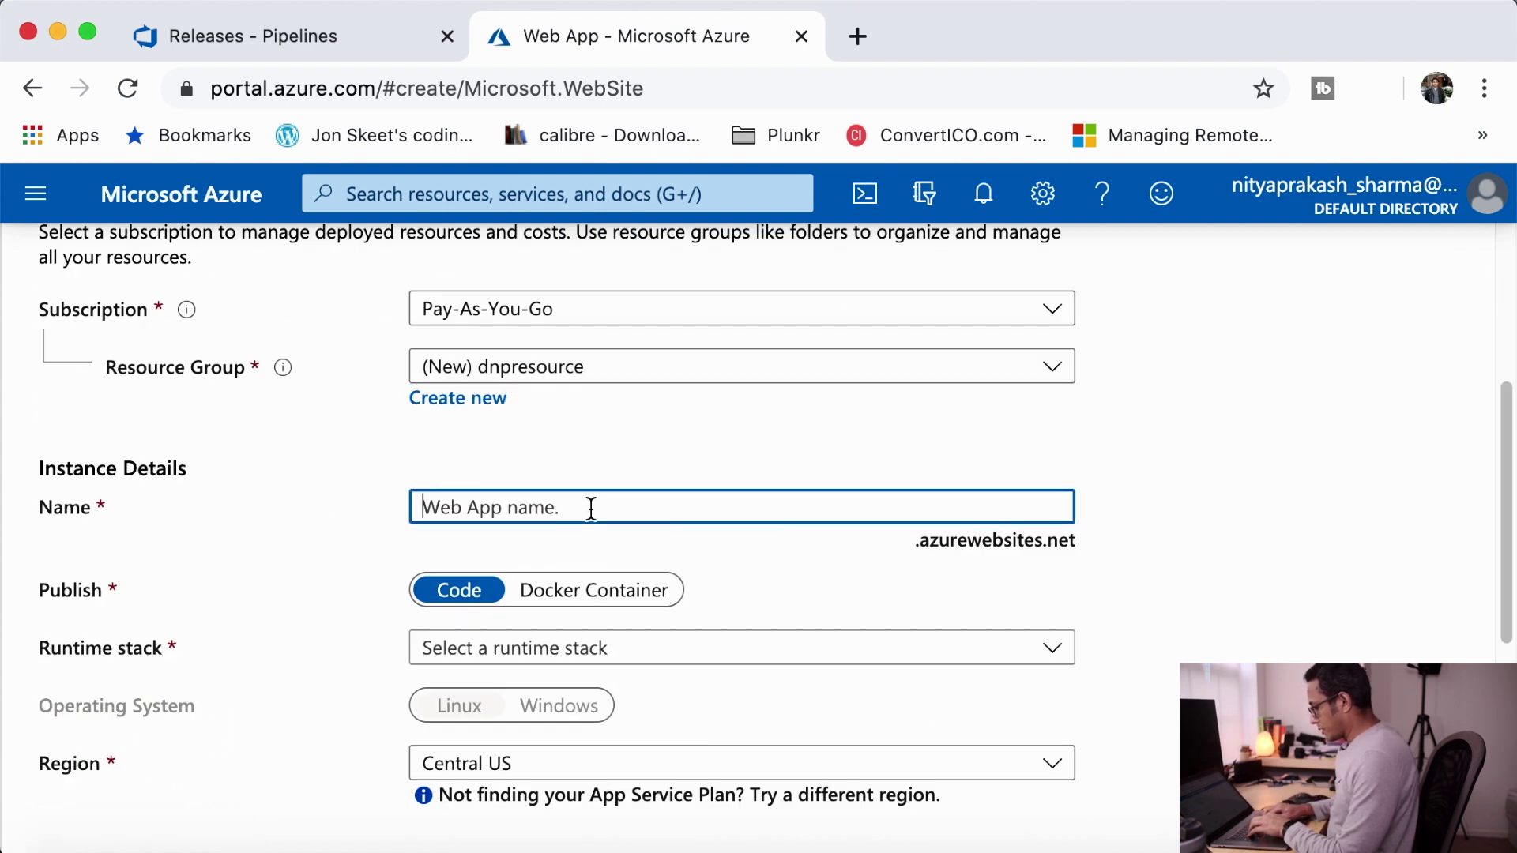
{"action": "type", "text": "dotnet"}
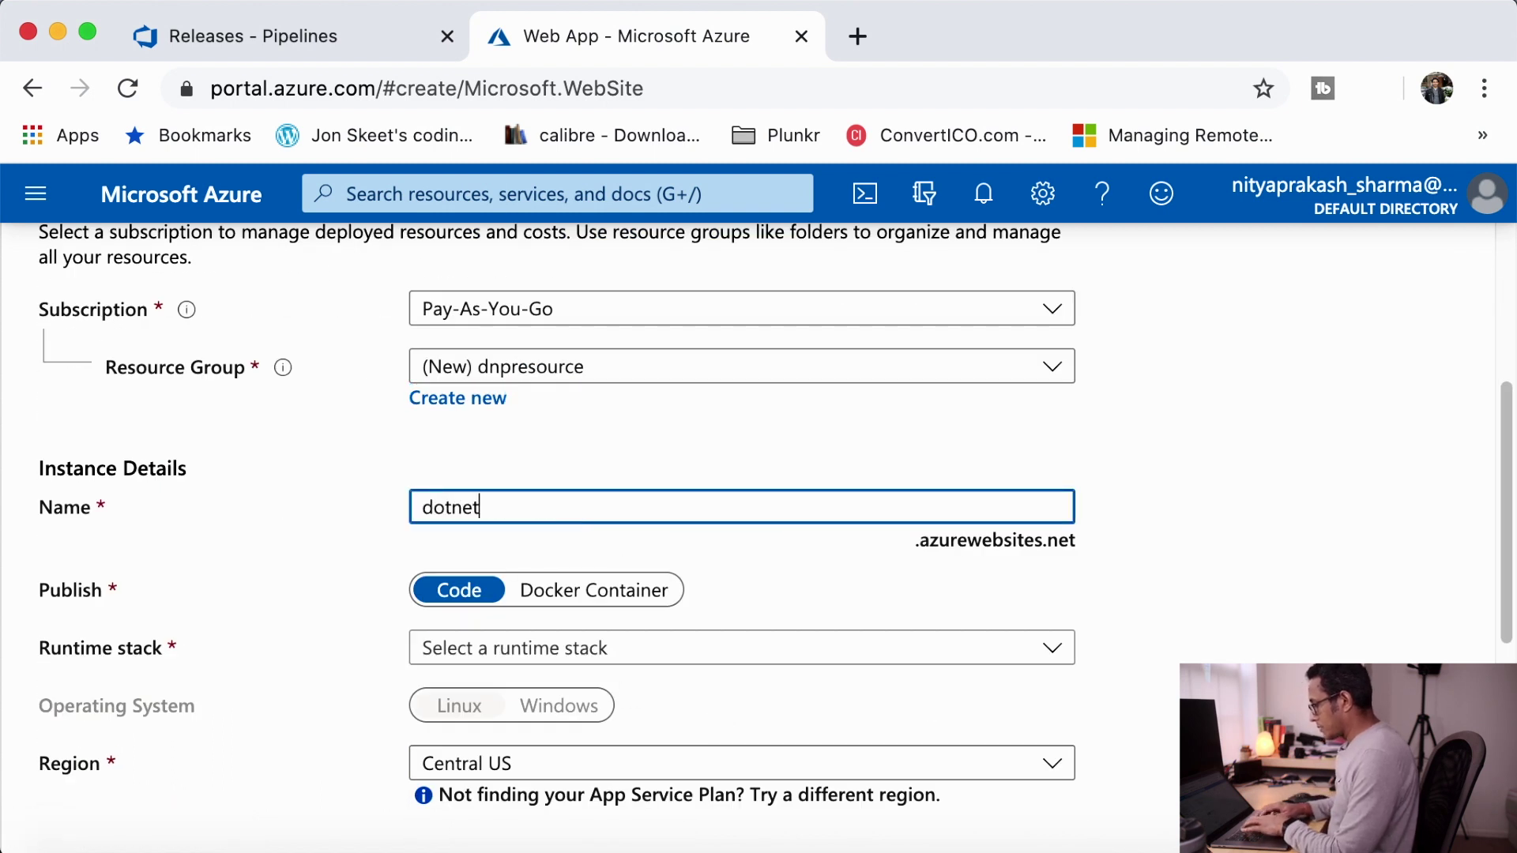
{"action": "type", "text": "pedia-dev"}
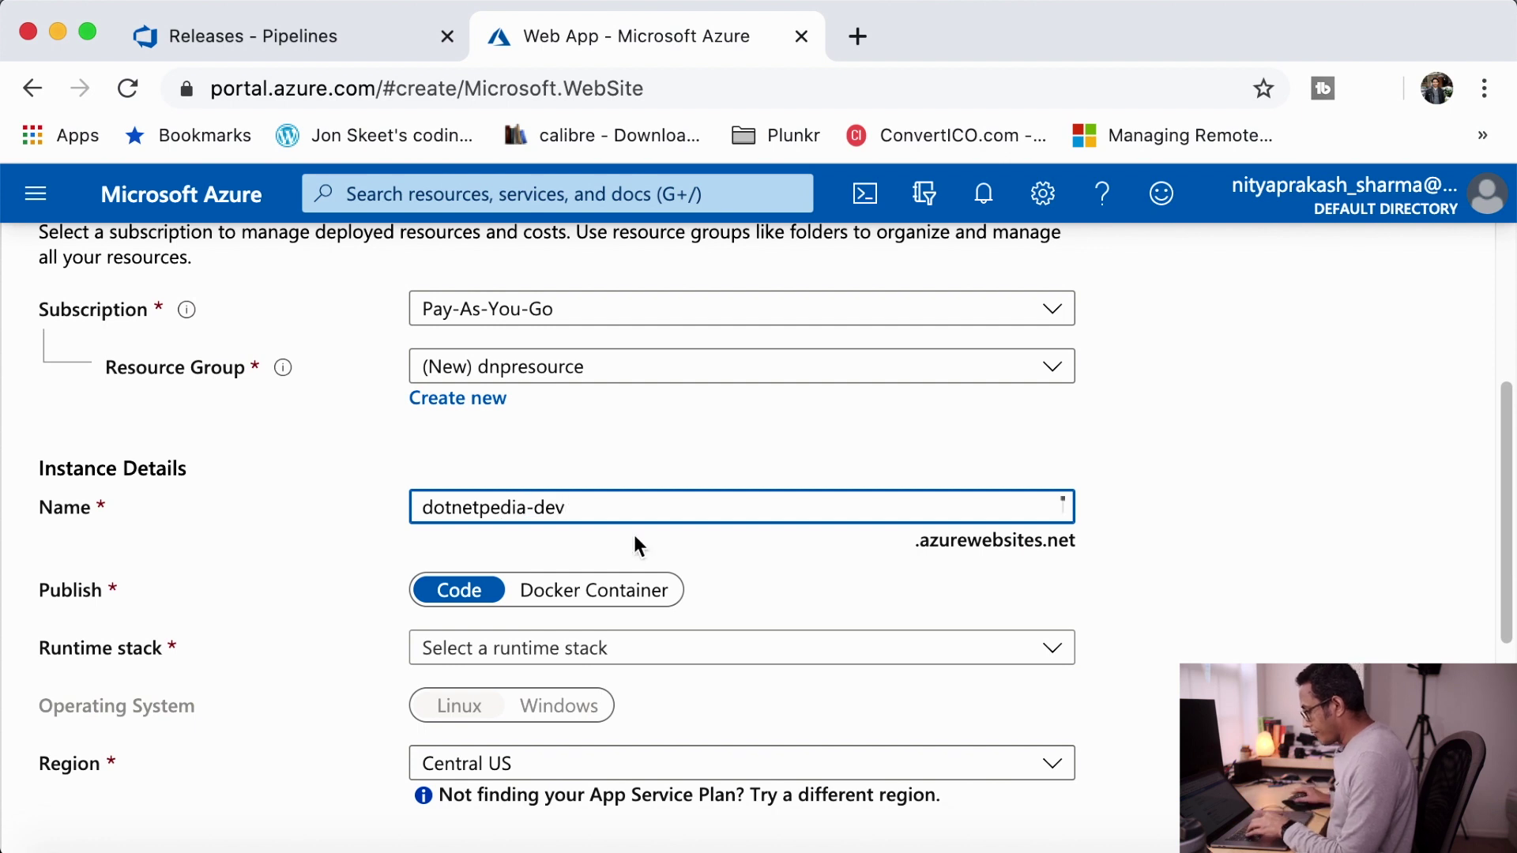
{"action": "left_click", "coordinate": [780, 576]}
{"action": "scroll", "coordinate": [781, 575], "scroll_direction": "down", "scroll_amount": 1}
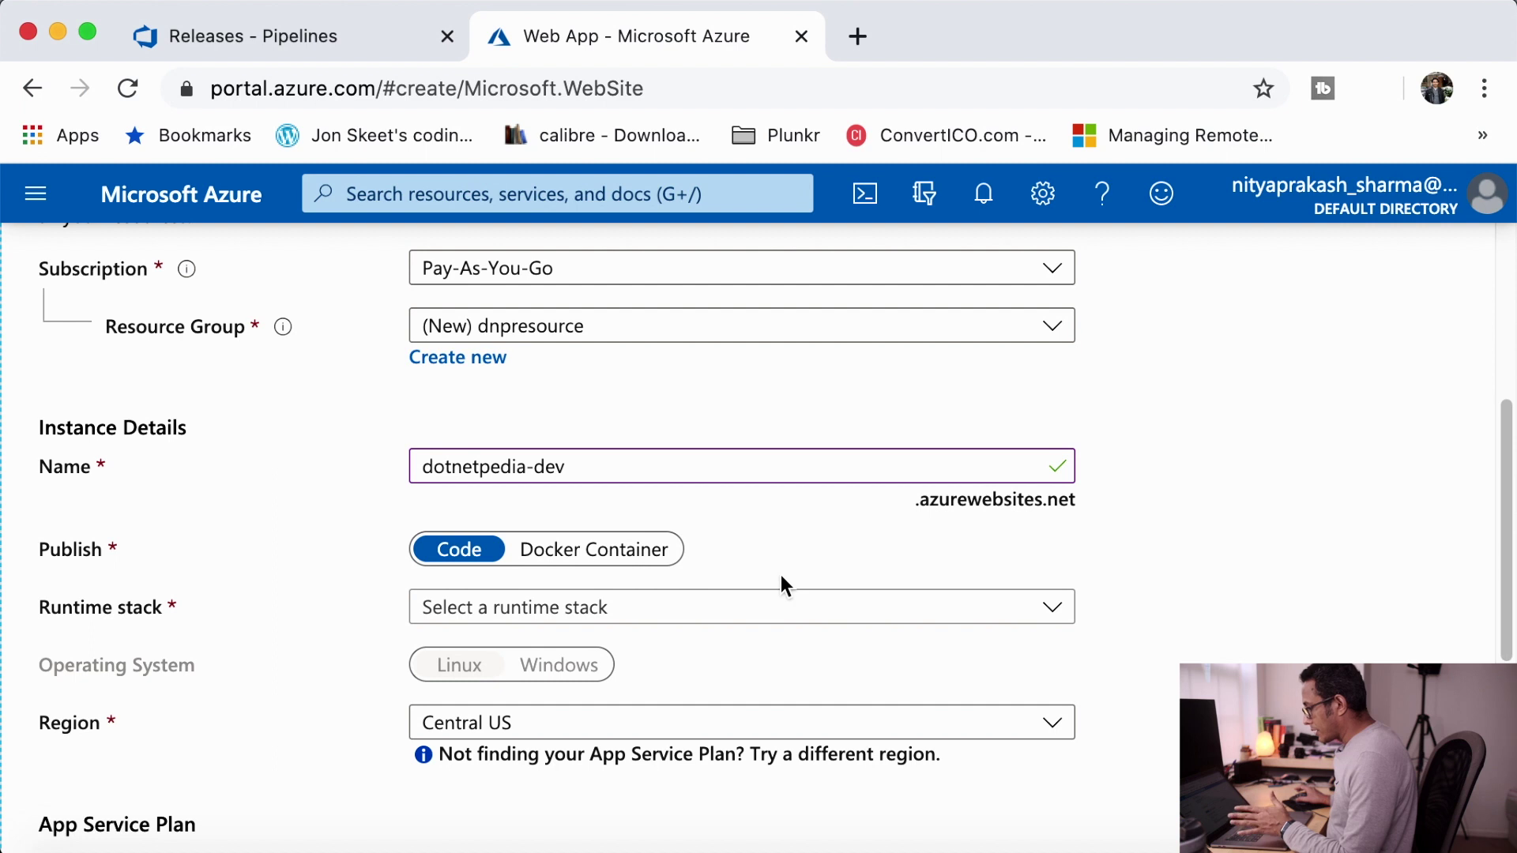
- Set the runtime stack to .NET Core 3.1 (LTS) and the region to East US 2
{"action": "left_click", "coordinate": [739, 615]}
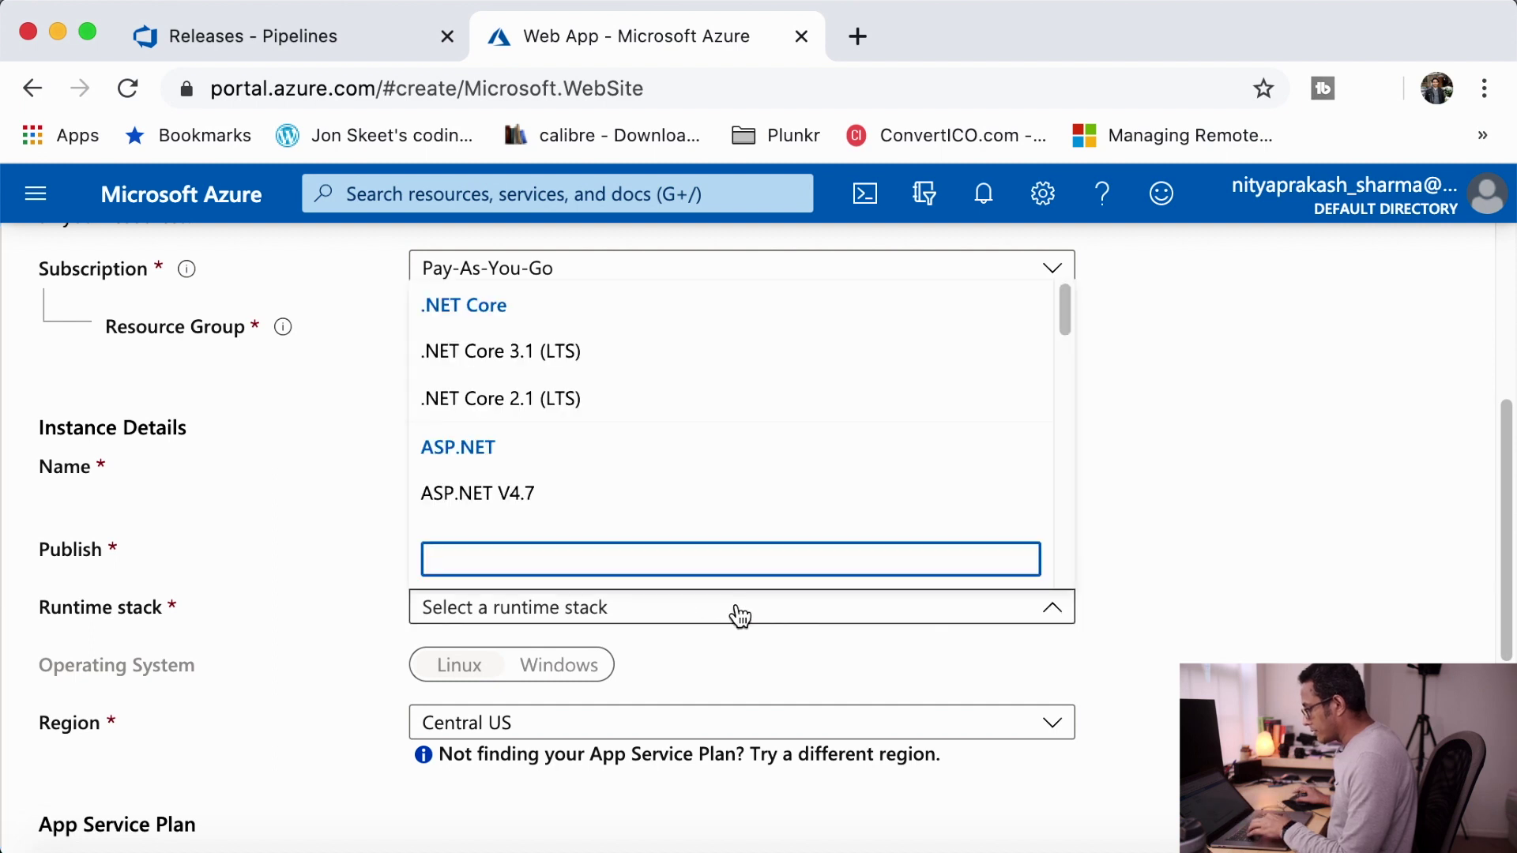
{"action": "left_click", "coordinate": [601, 365]}
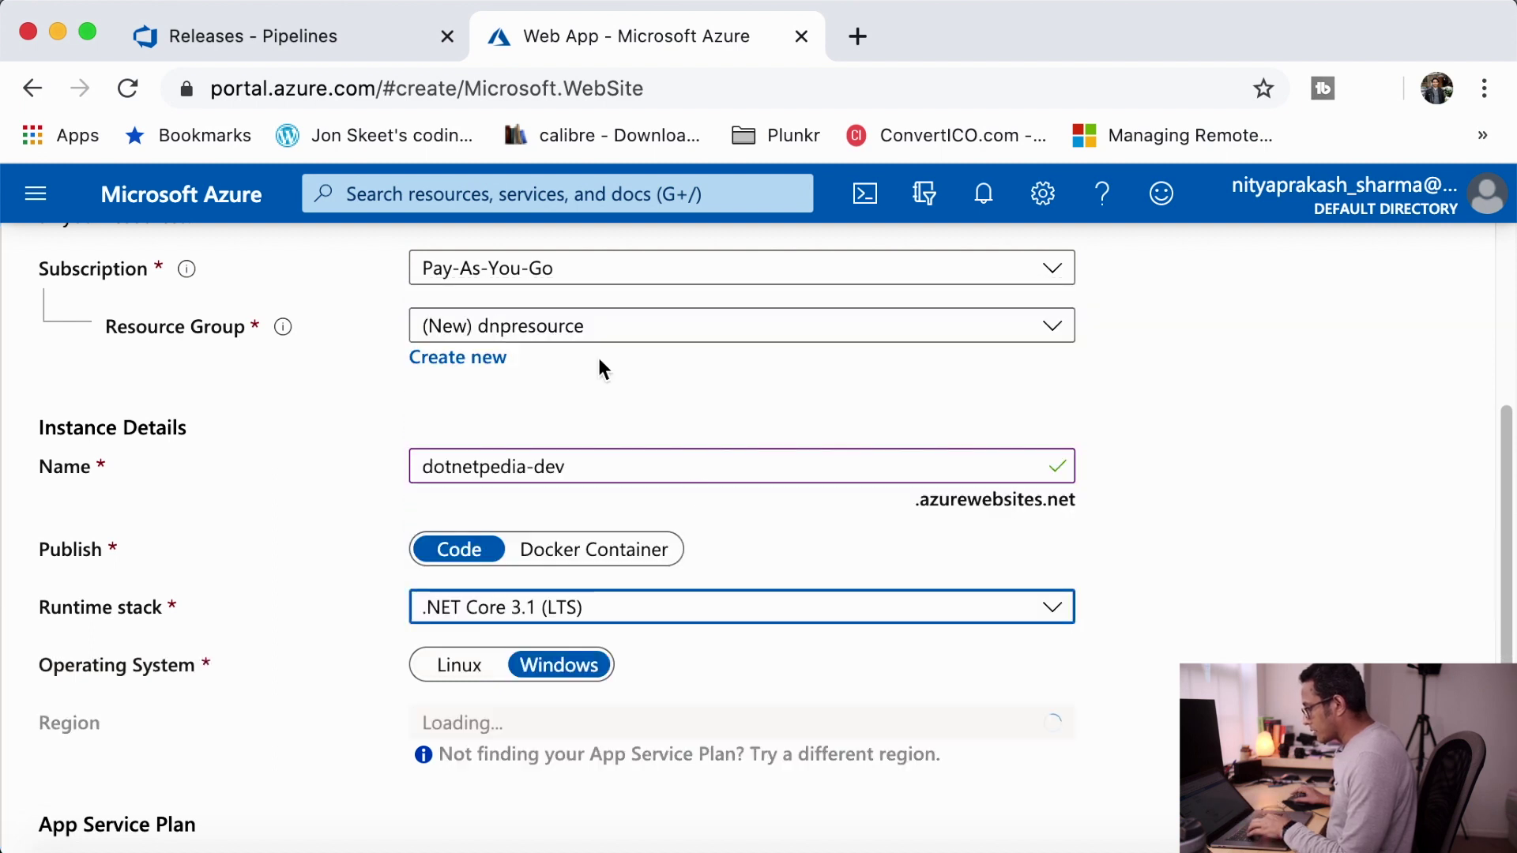
{"action": "scroll", "coordinate": [890, 695], "scroll_direction": "down", "scroll_amount": 1}
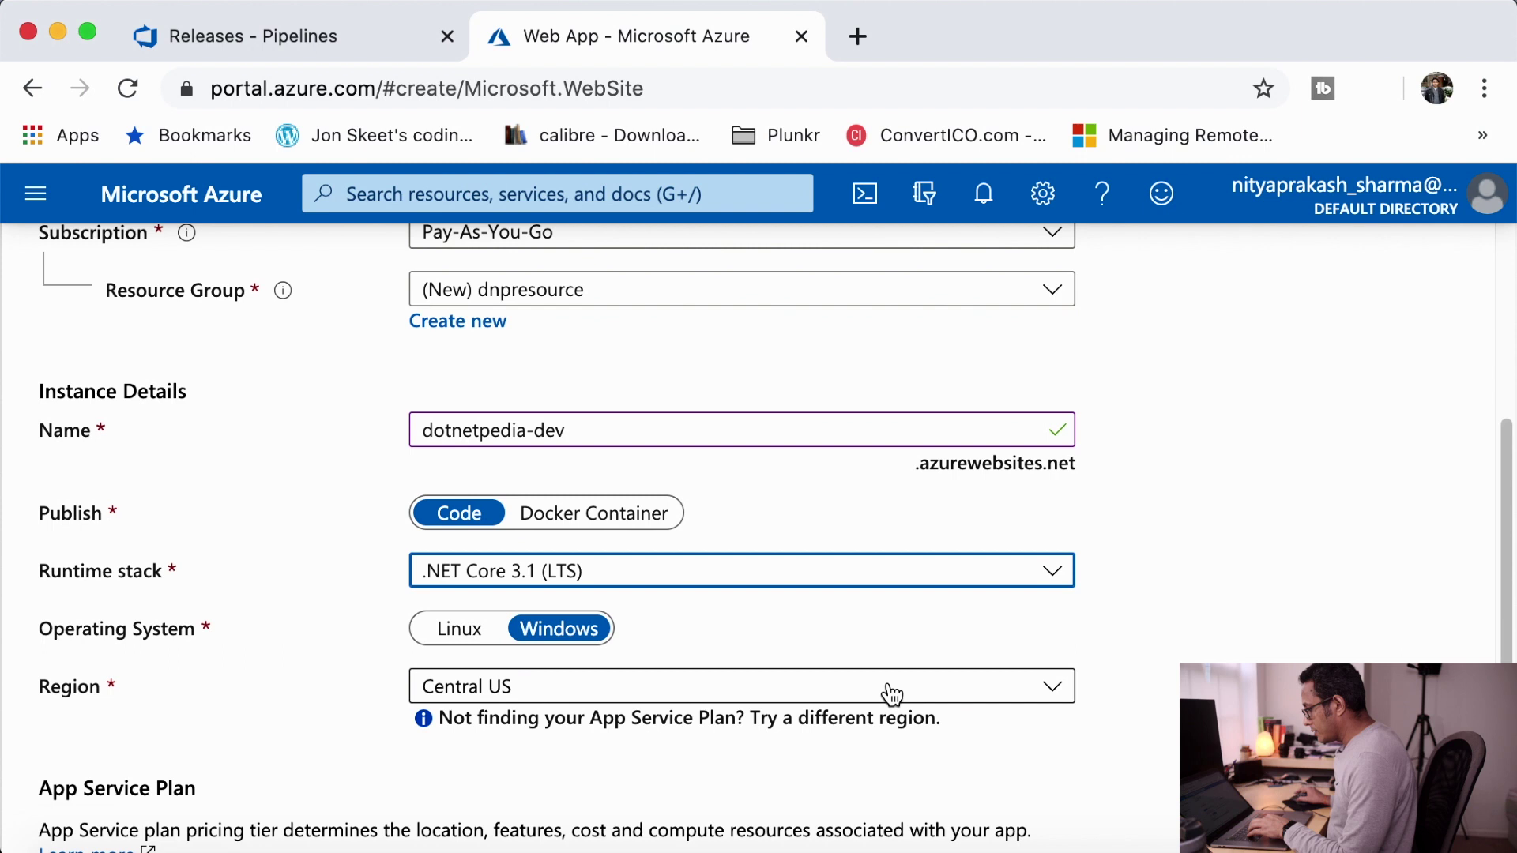
{"action": "left_click", "coordinate": [649, 699]}
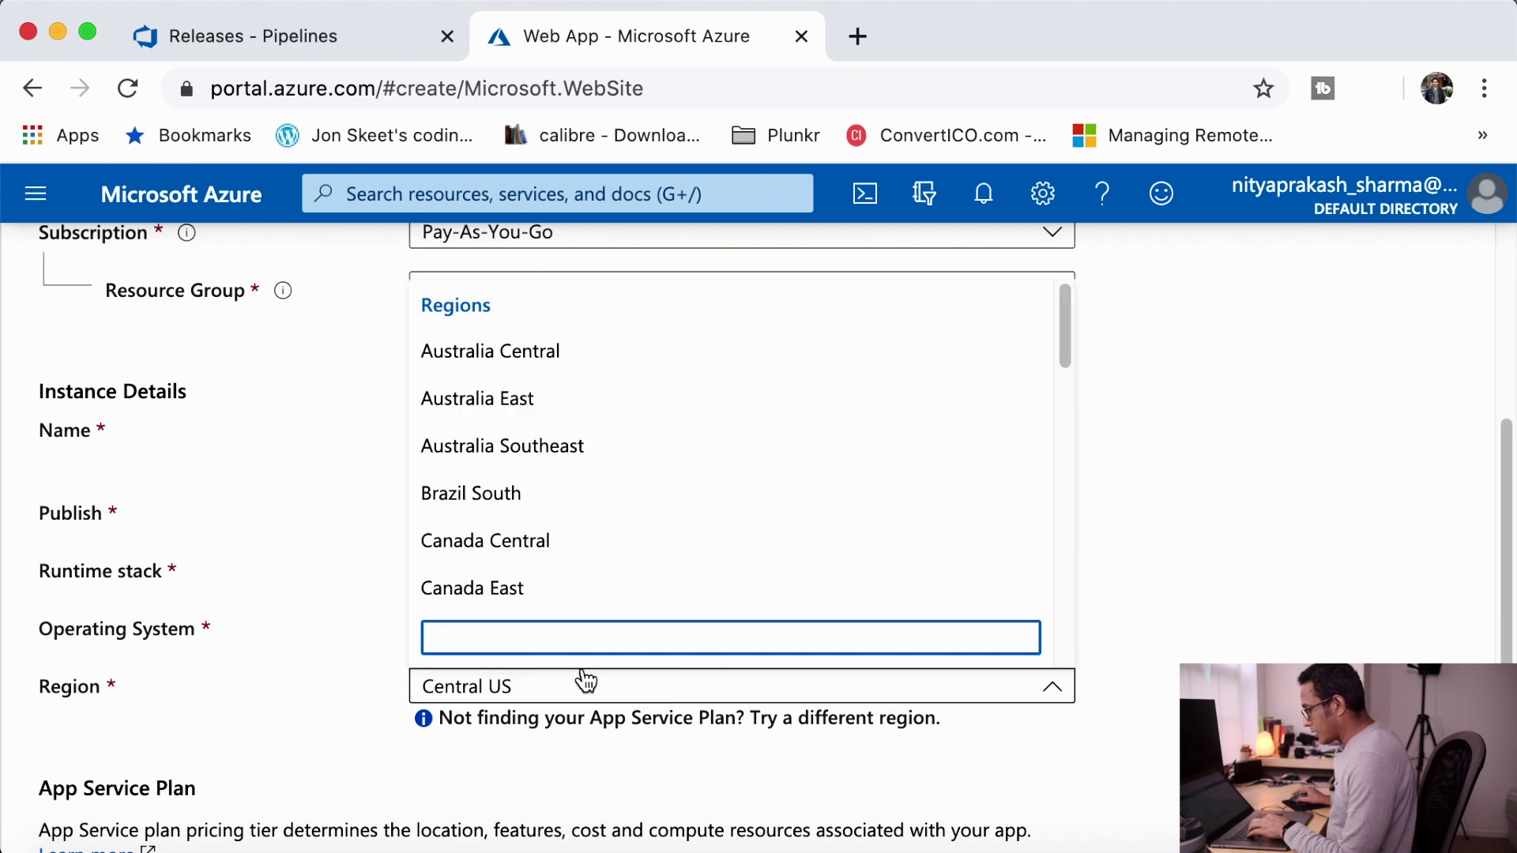
{"action": "scroll", "coordinate": [642, 512], "scroll_direction": "down", "scroll_amount": 5}
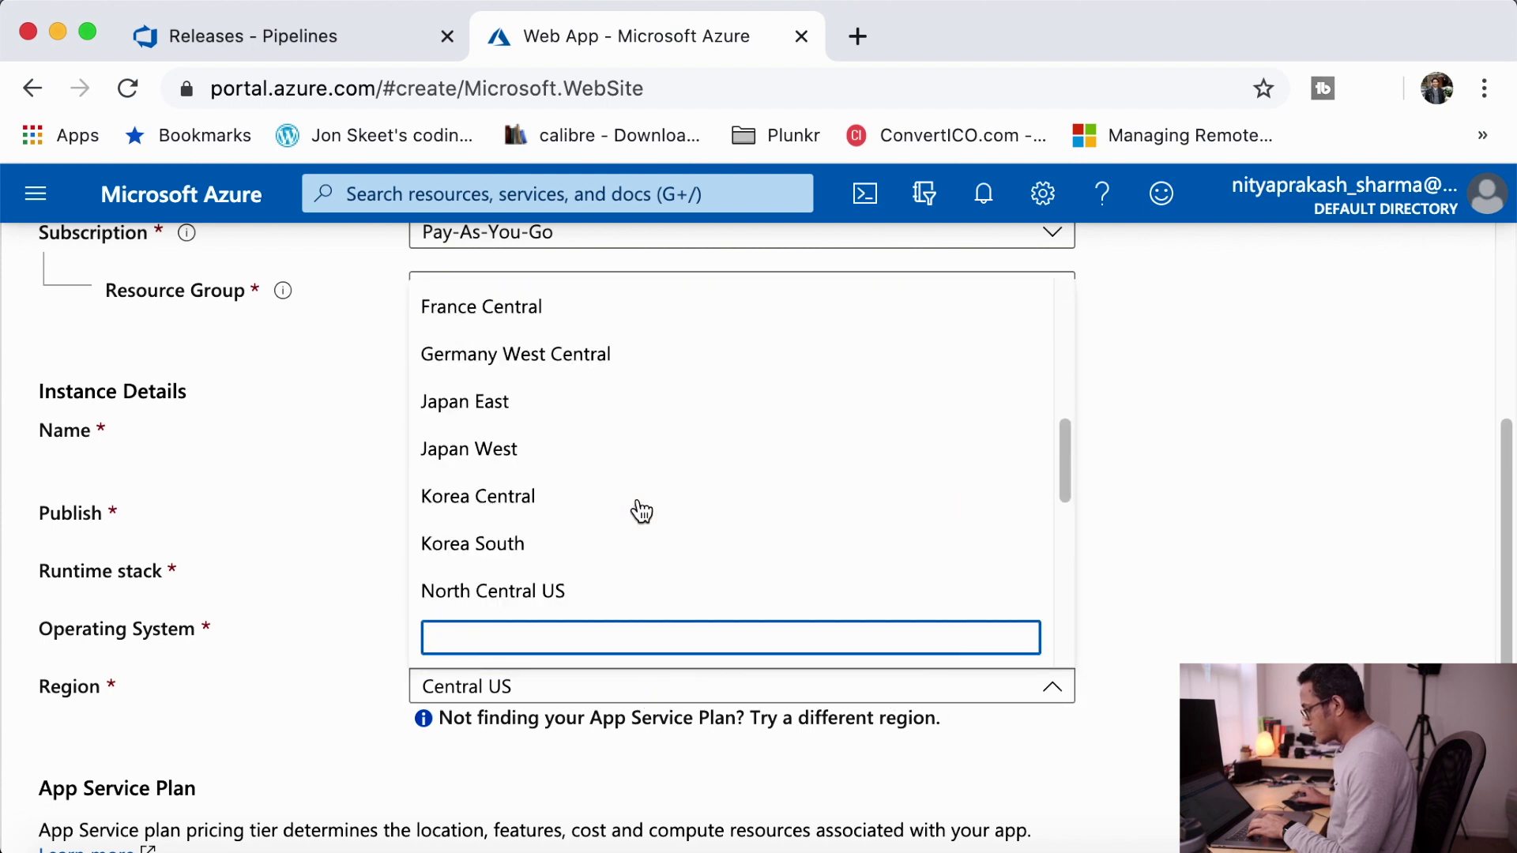
{"action": "scroll", "coordinate": [641, 506], "scroll_direction": "up", "scroll_amount": 1}
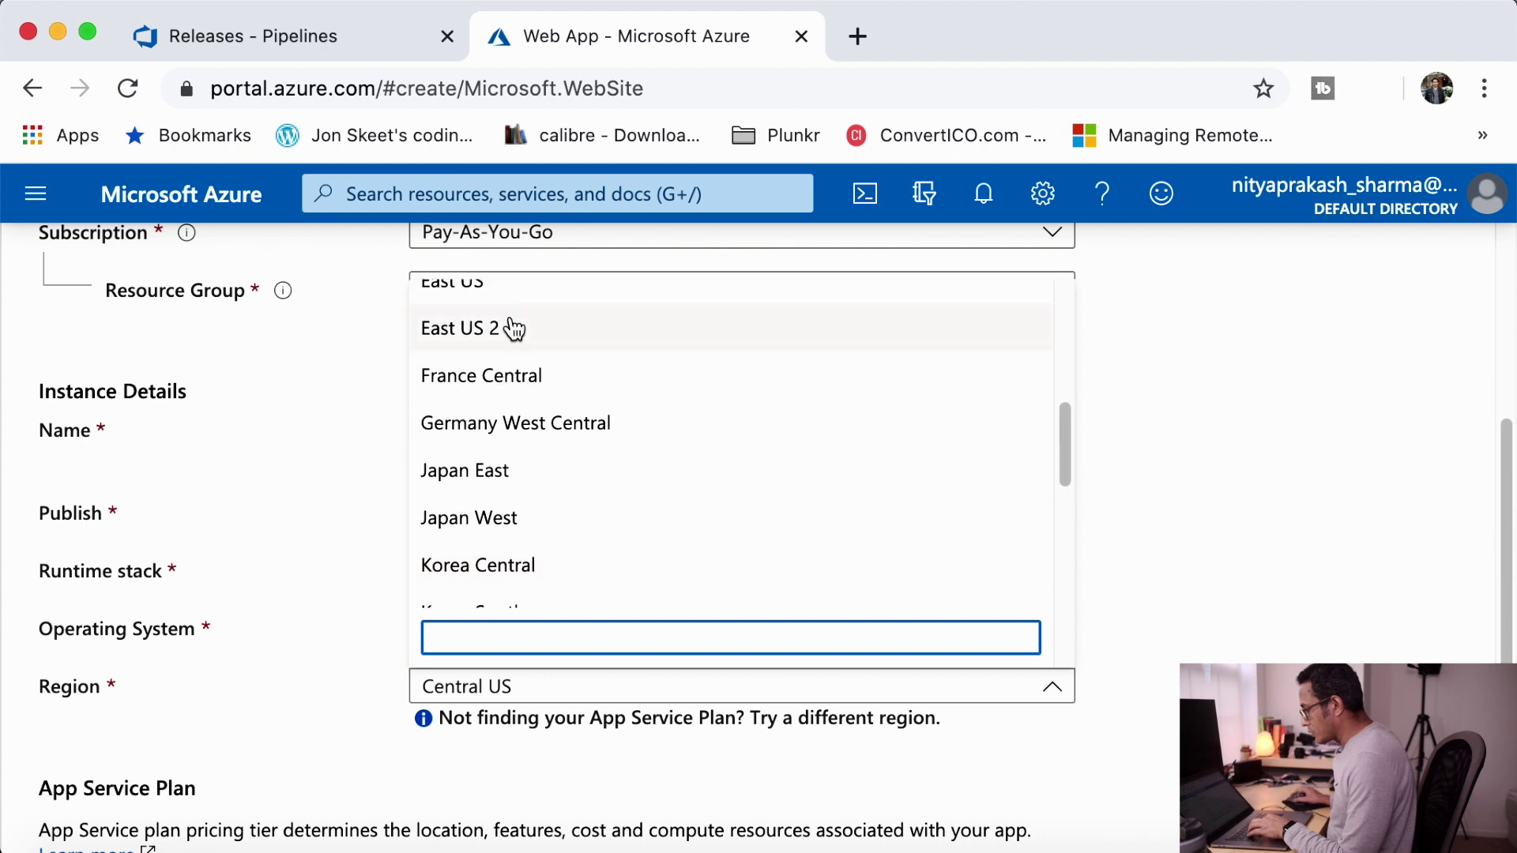
{"action": "left_click", "coordinate": [514, 329]}
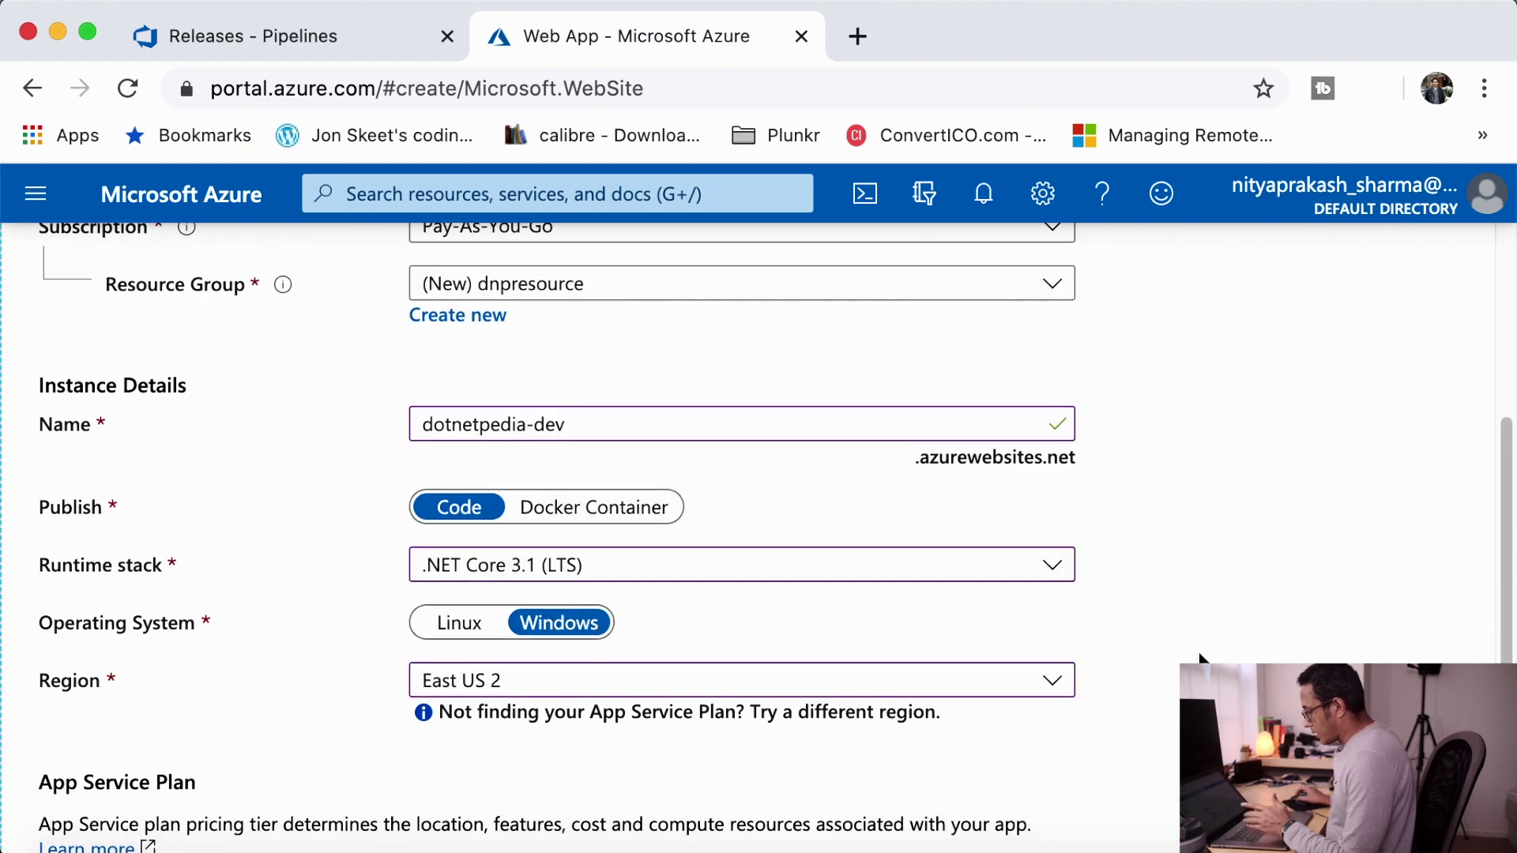
- Bring up the Spec Picker pricing tiers for the App Service plan
{"action": "scroll", "coordinate": [1205, 659], "scroll_direction": "down", "scroll_amount": 1}
{"action": "scroll", "coordinate": [1199, 658], "scroll_direction": "down", "scroll_amount": 1}
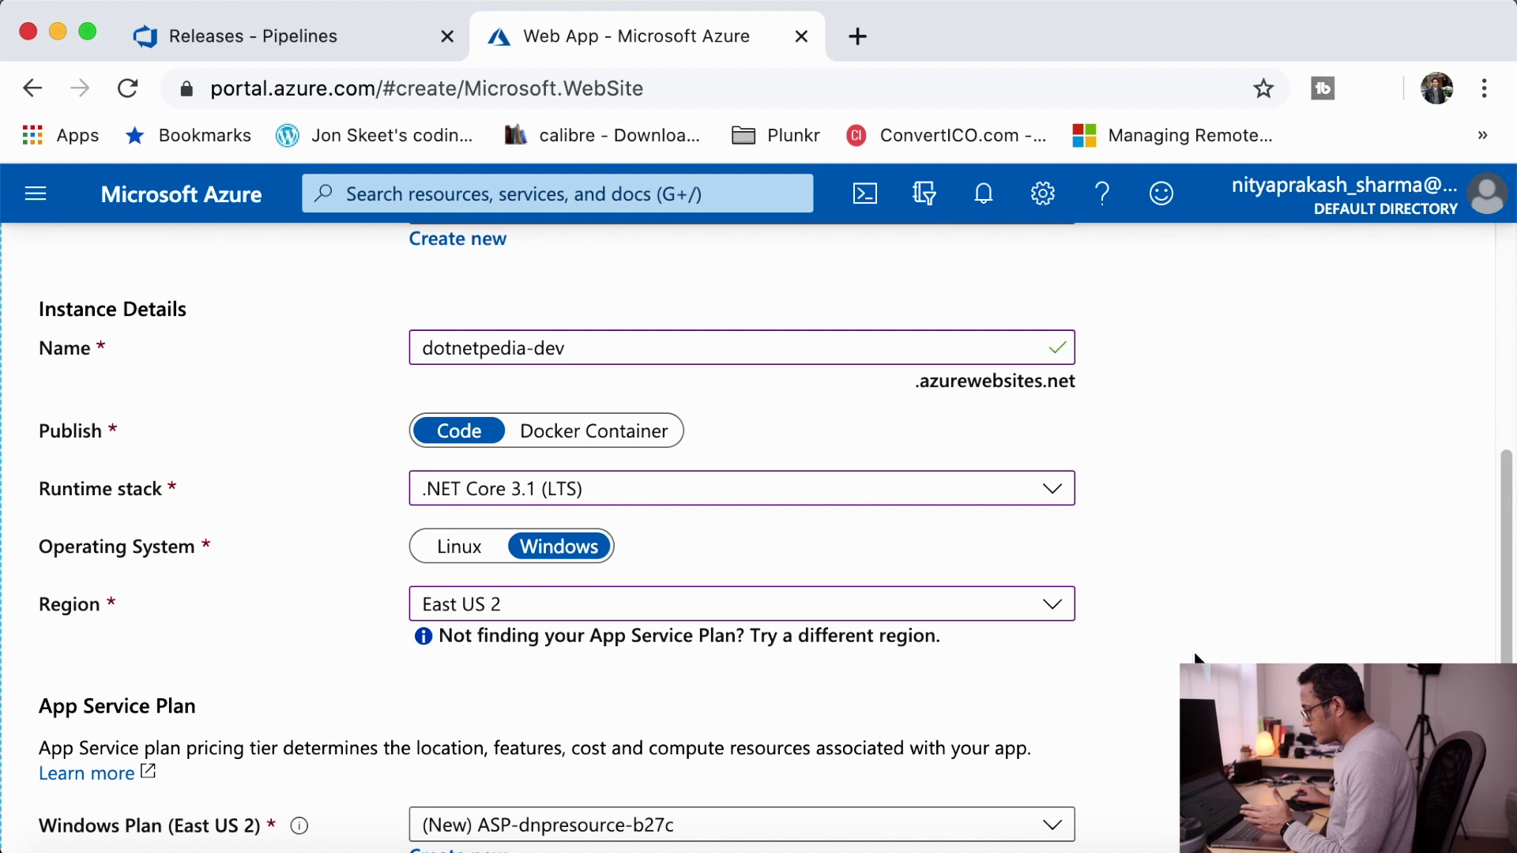
{"action": "scroll", "coordinate": [1195, 658], "scroll_direction": "down", "scroll_amount": 4}
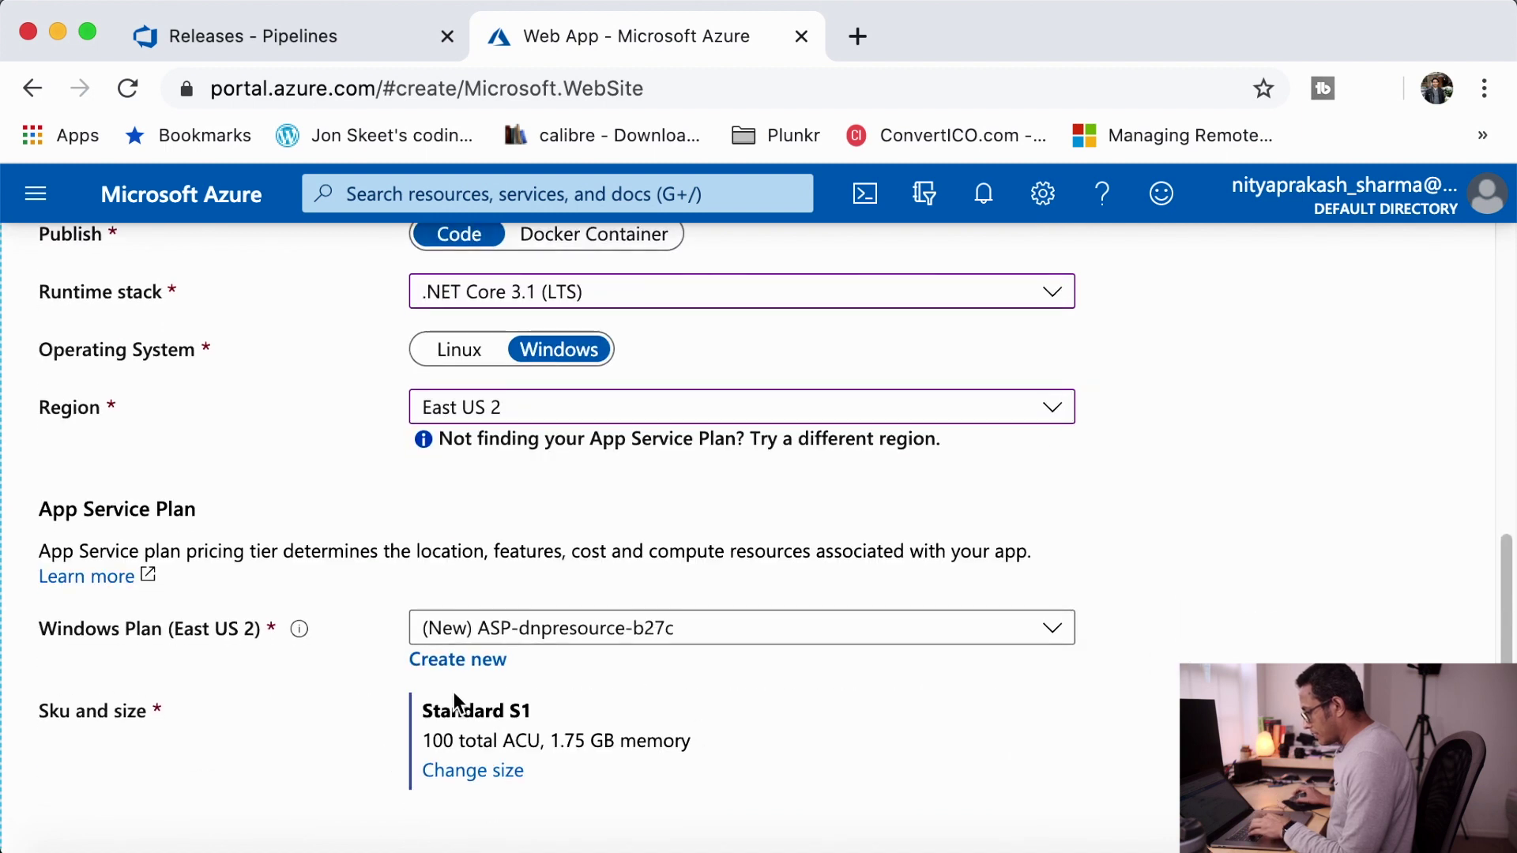
{"action": "scroll", "coordinate": [454, 692], "scroll_direction": "down", "scroll_amount": 1}
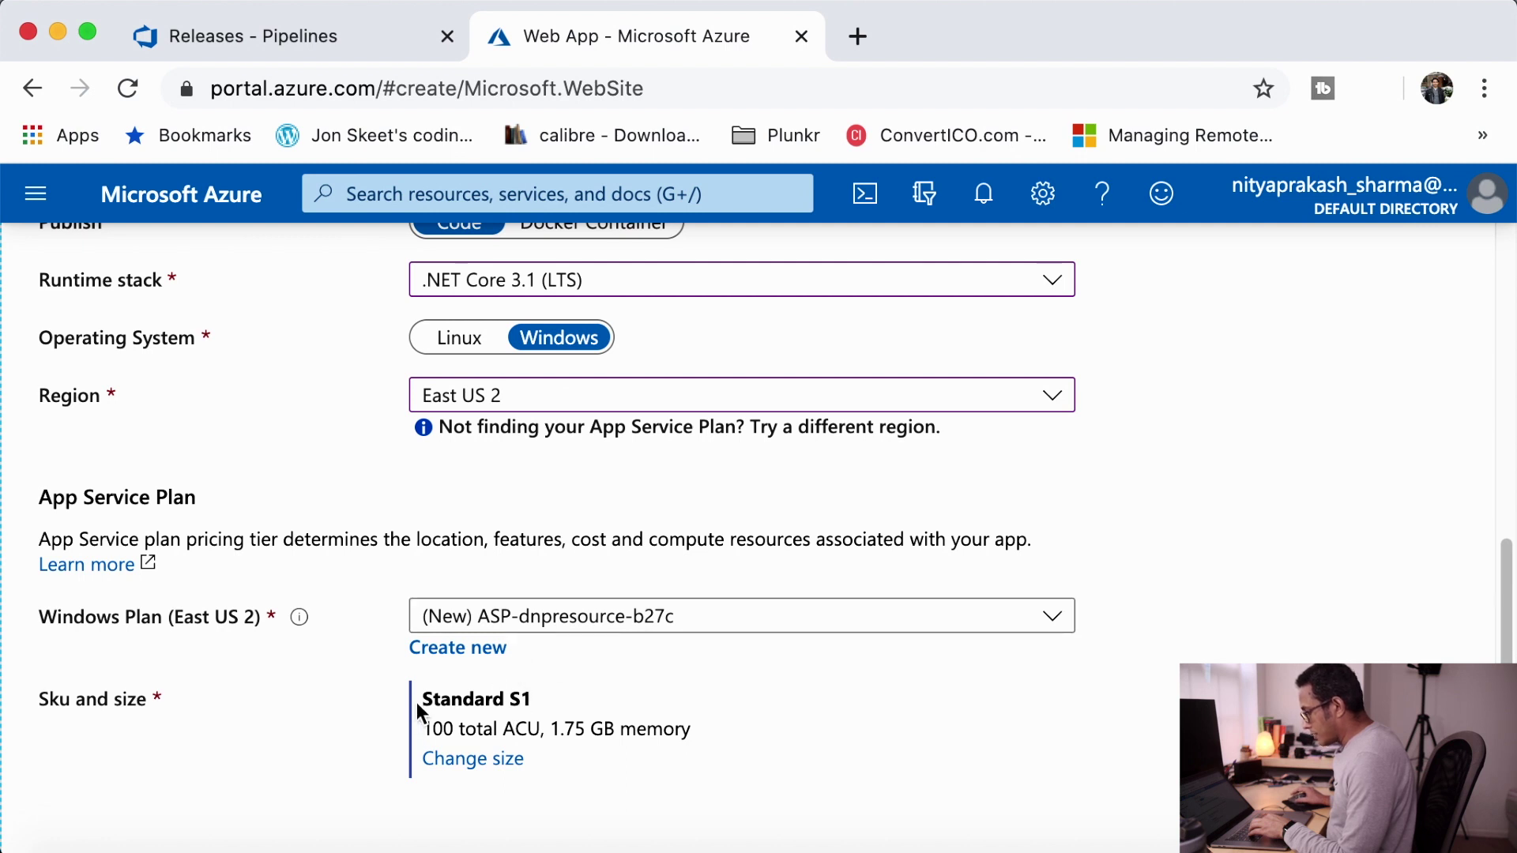
{"action": "left_click", "coordinate": [474, 759]}
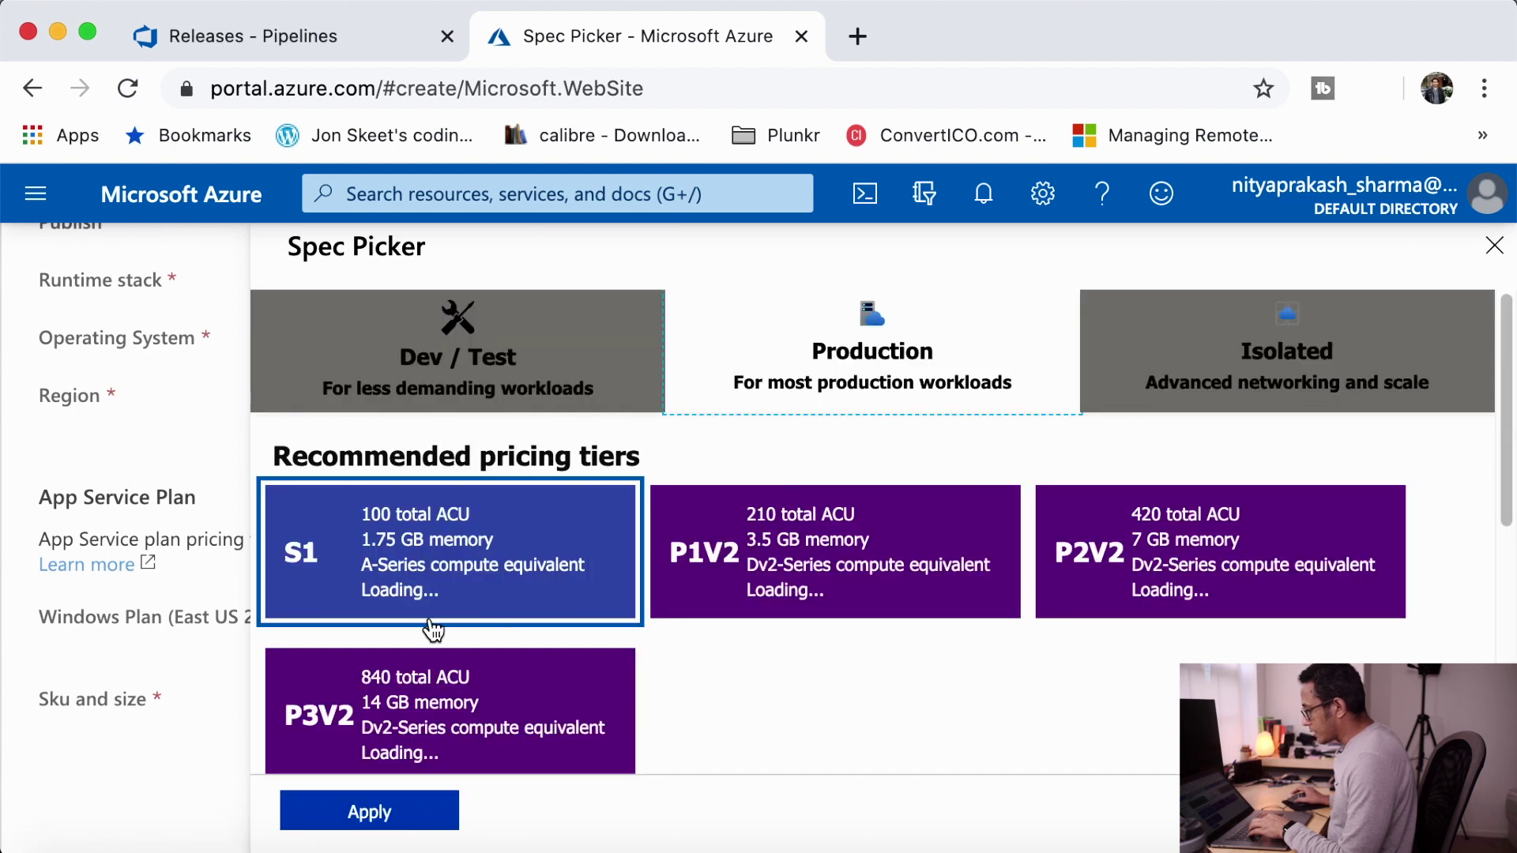
- Choose the Free F1 tier from the Dev / Test pricing tiers and apply it
{"action": "left_click", "coordinate": [515, 360]}
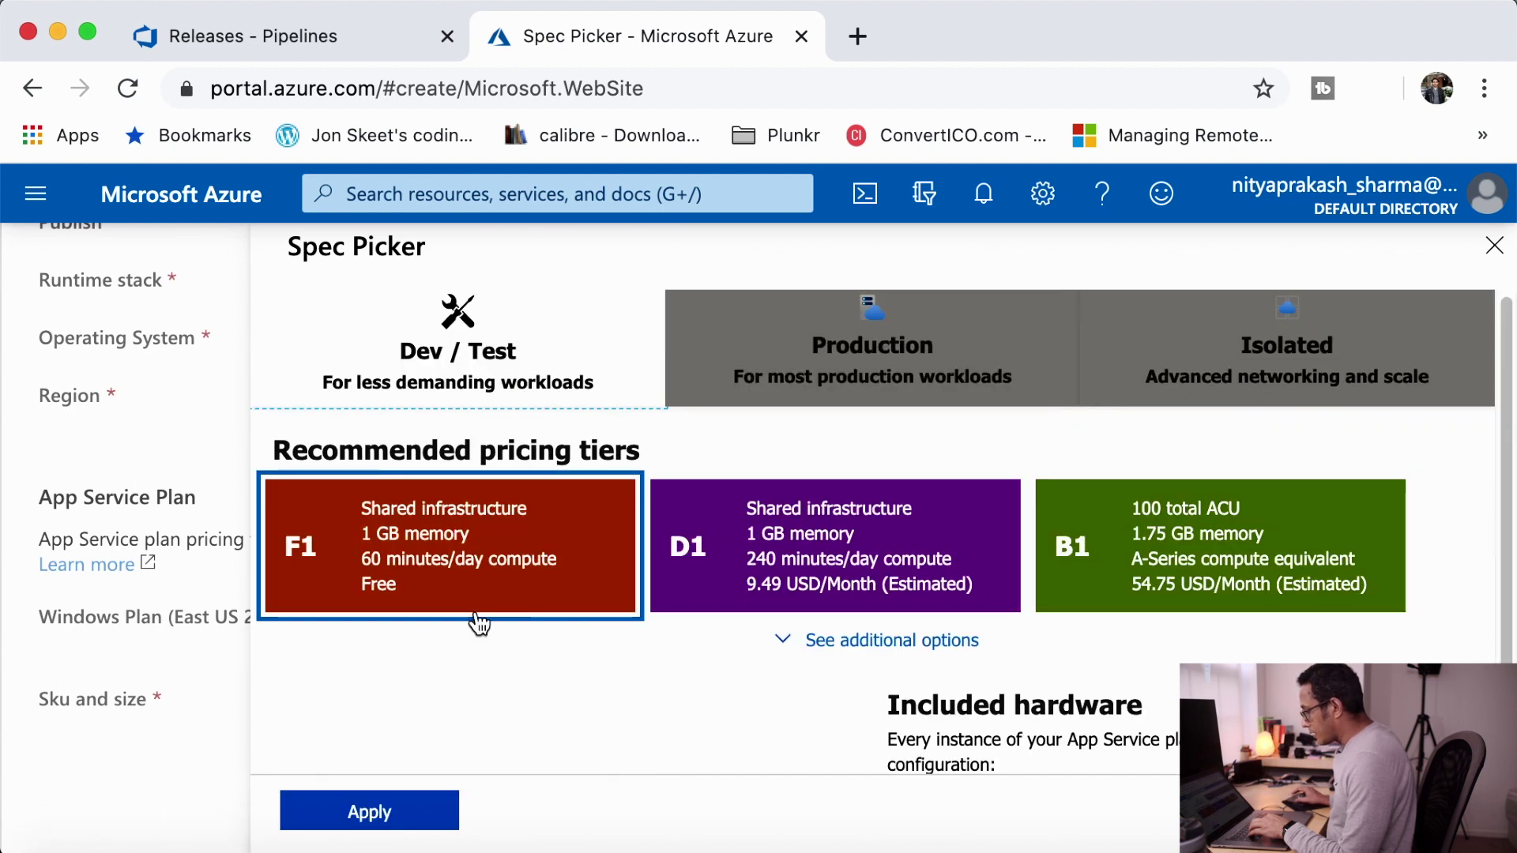
{"action": "scroll", "coordinate": [535, 573], "scroll_direction": "down", "scroll_amount": 1}
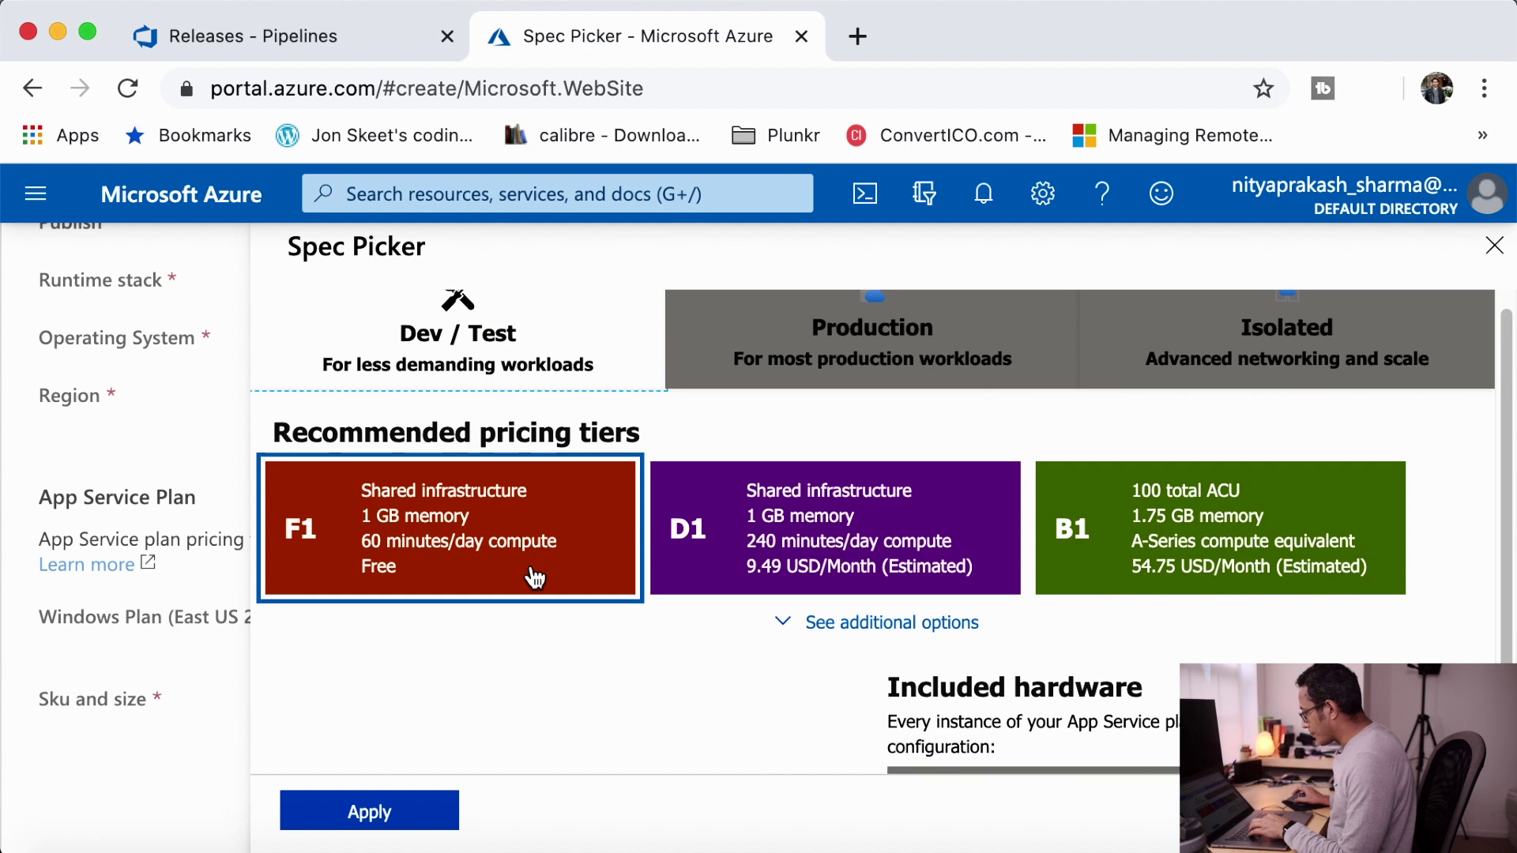
{"action": "scroll", "coordinate": [535, 577], "scroll_direction": "down", "scroll_amount": 3}
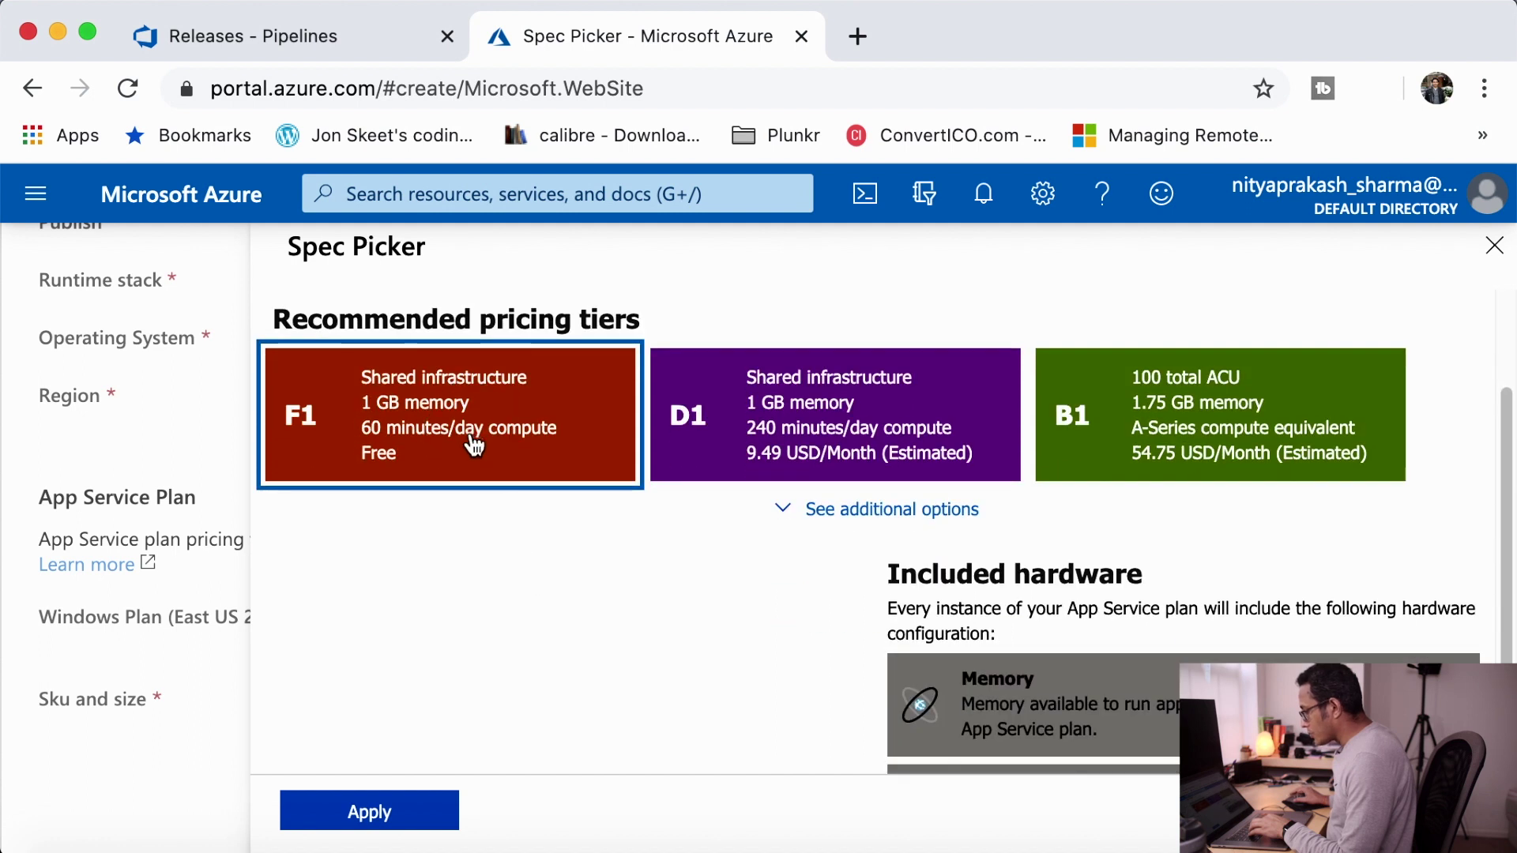
{"action": "left_click", "coordinate": [373, 811]}
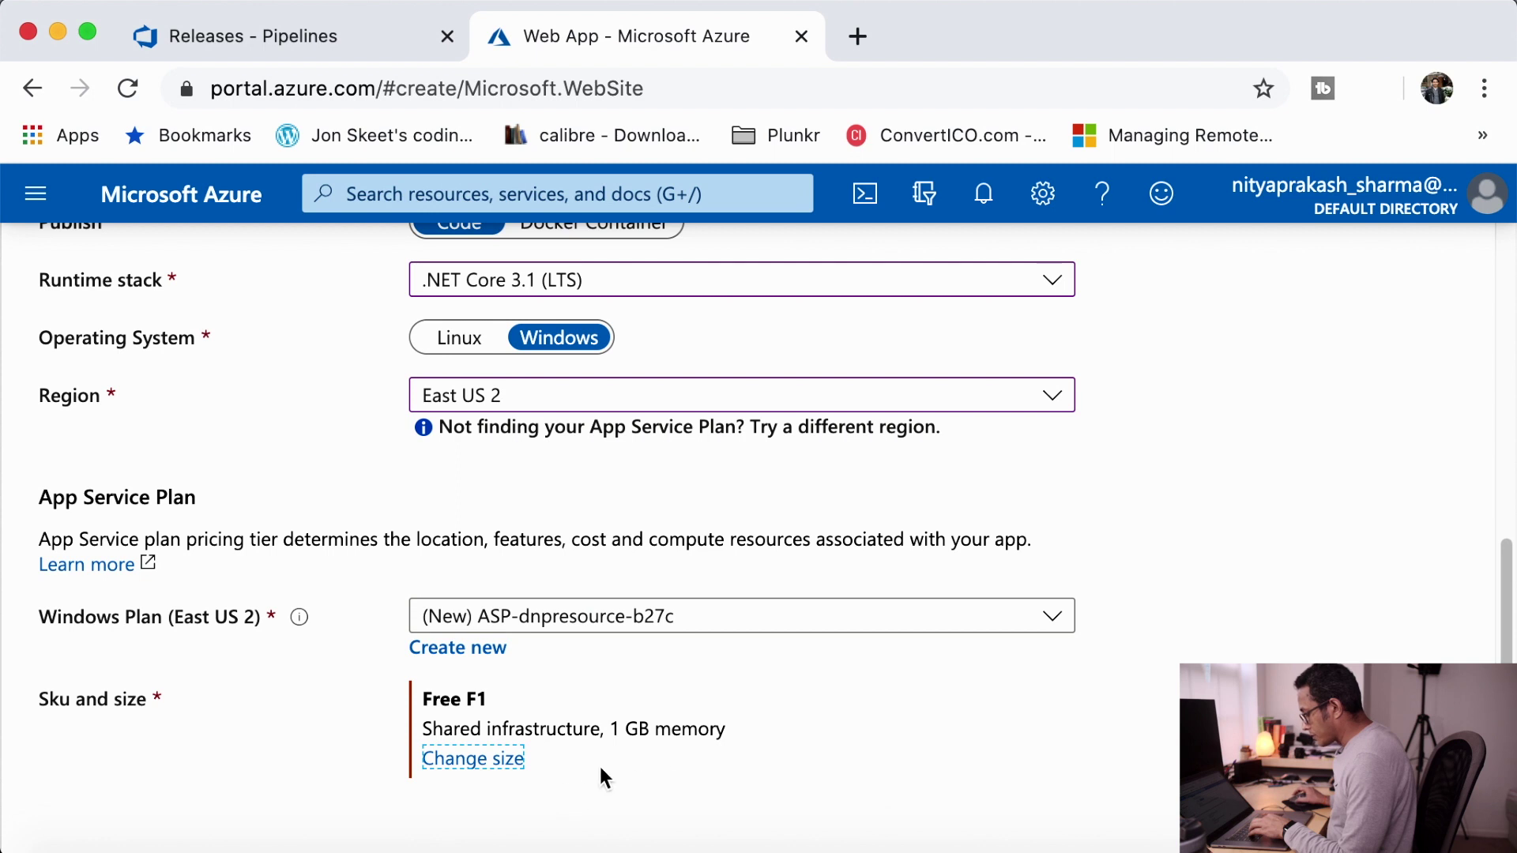
{"action": "scroll", "coordinate": [600, 774], "scroll_direction": "down", "scroll_amount": 2}
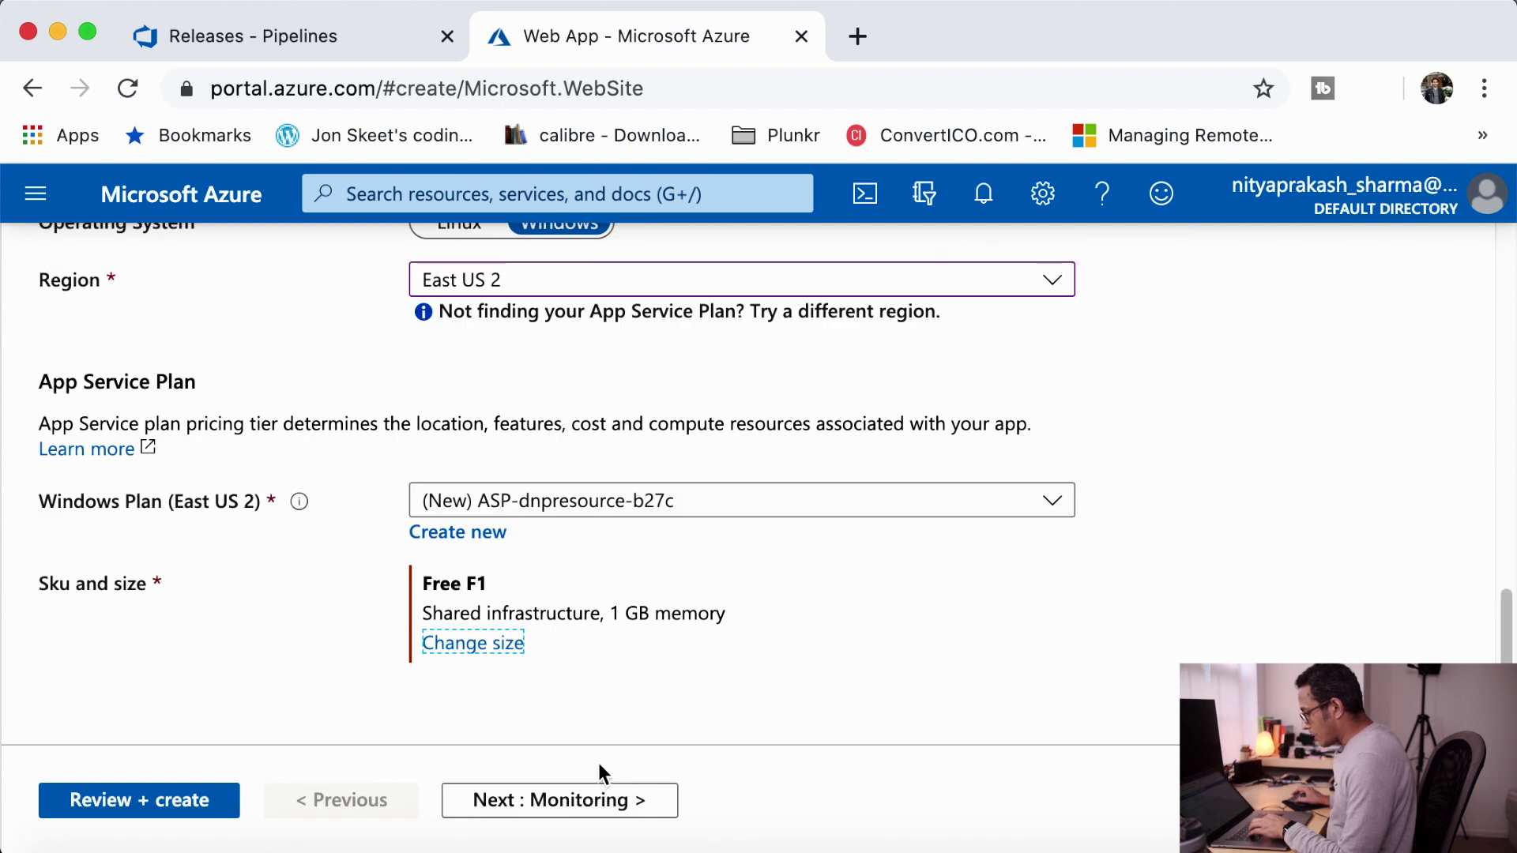
- Leave Application Insights enabled and add the tag enviornment with value dev
{"action": "left_click", "coordinate": [567, 796]}
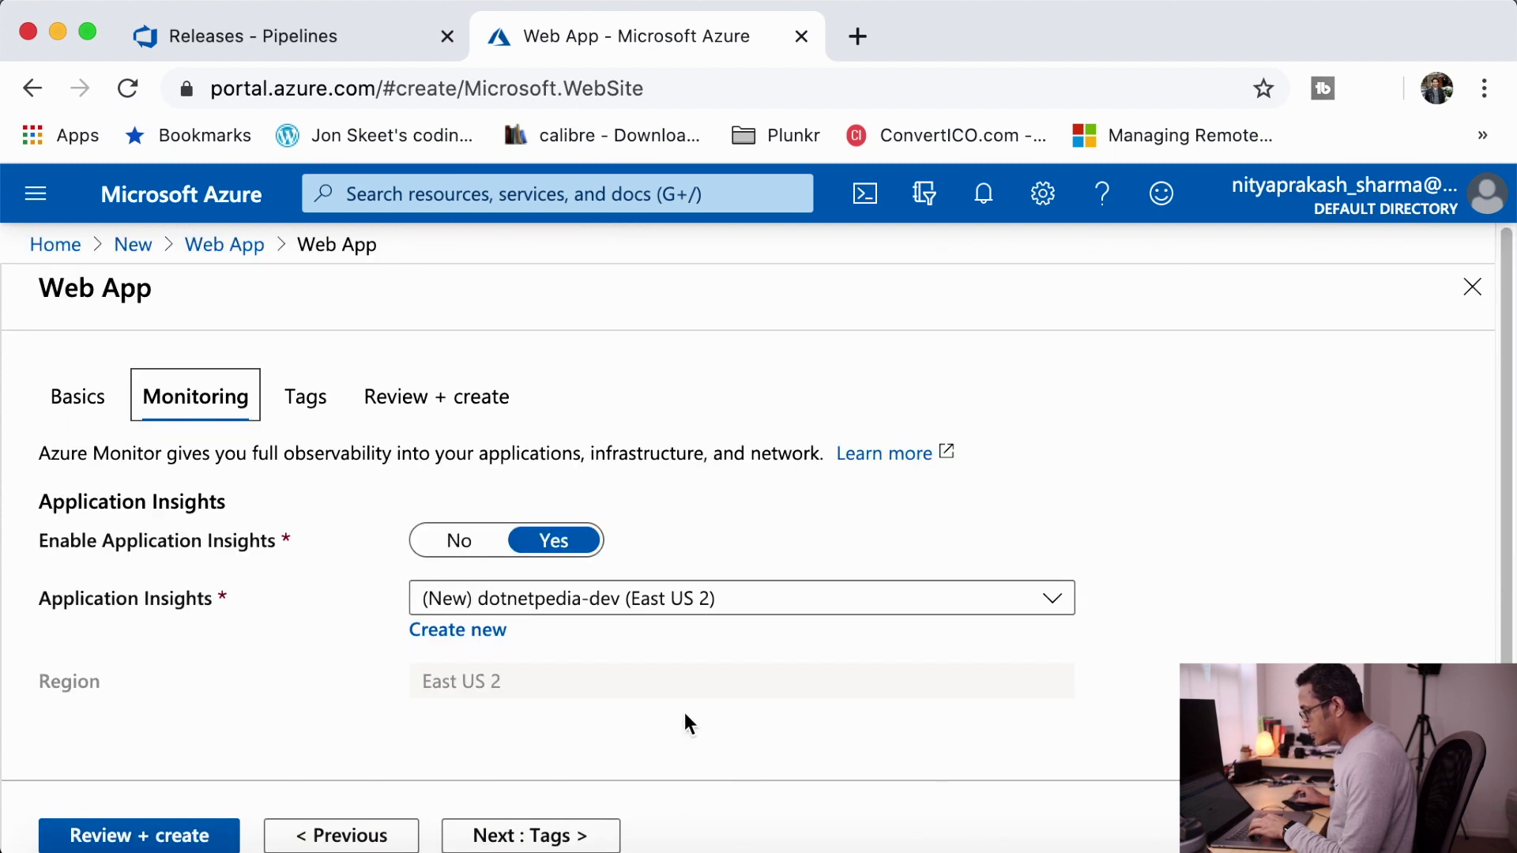
{"action": "scroll", "coordinate": [686, 720], "scroll_direction": "down", "scroll_amount": 1}
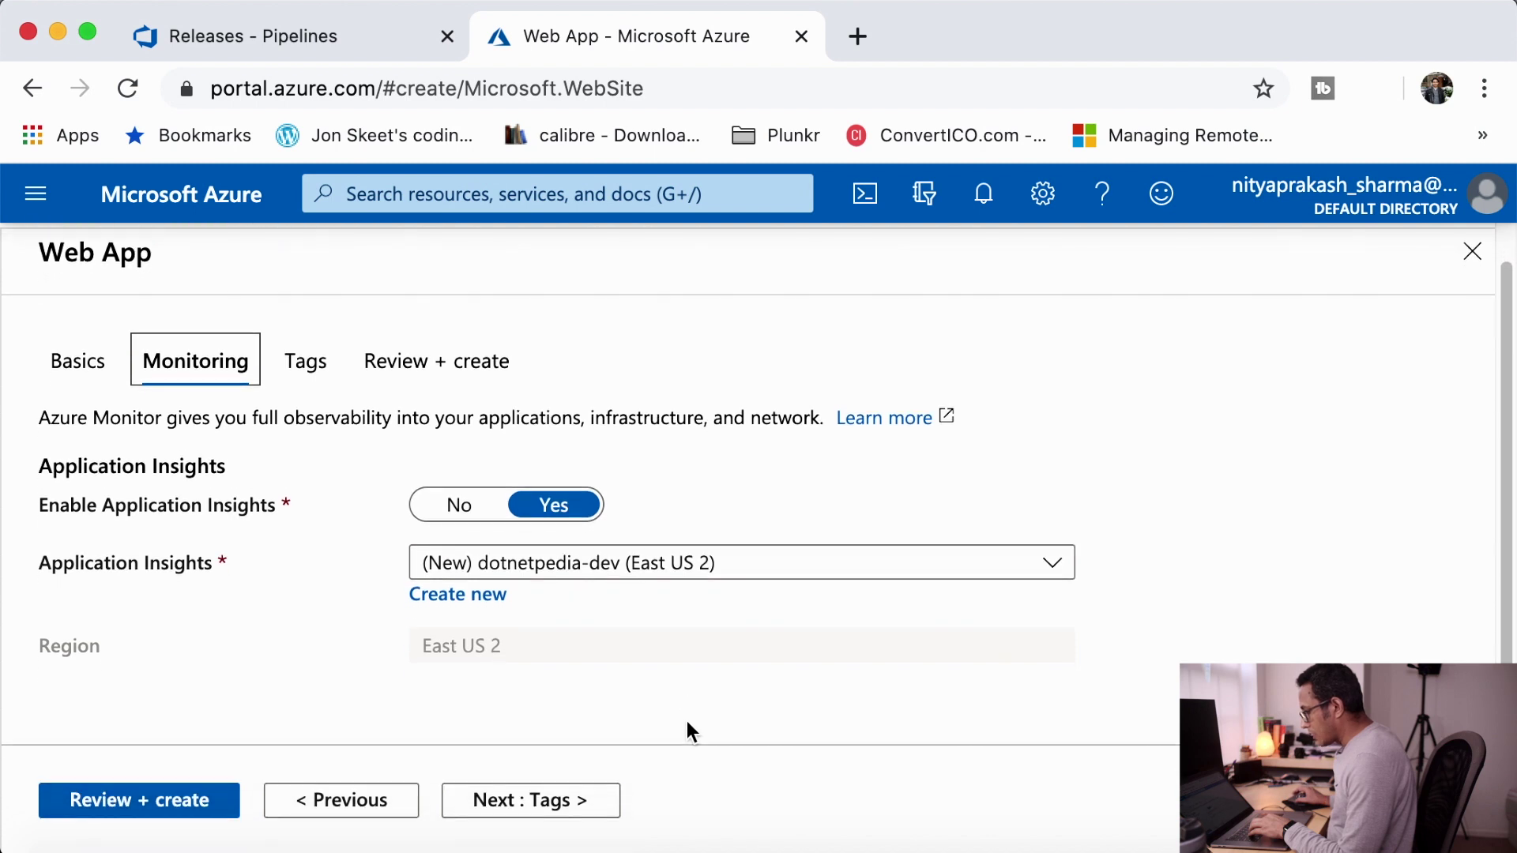
{"action": "left_click", "coordinate": [553, 800]}
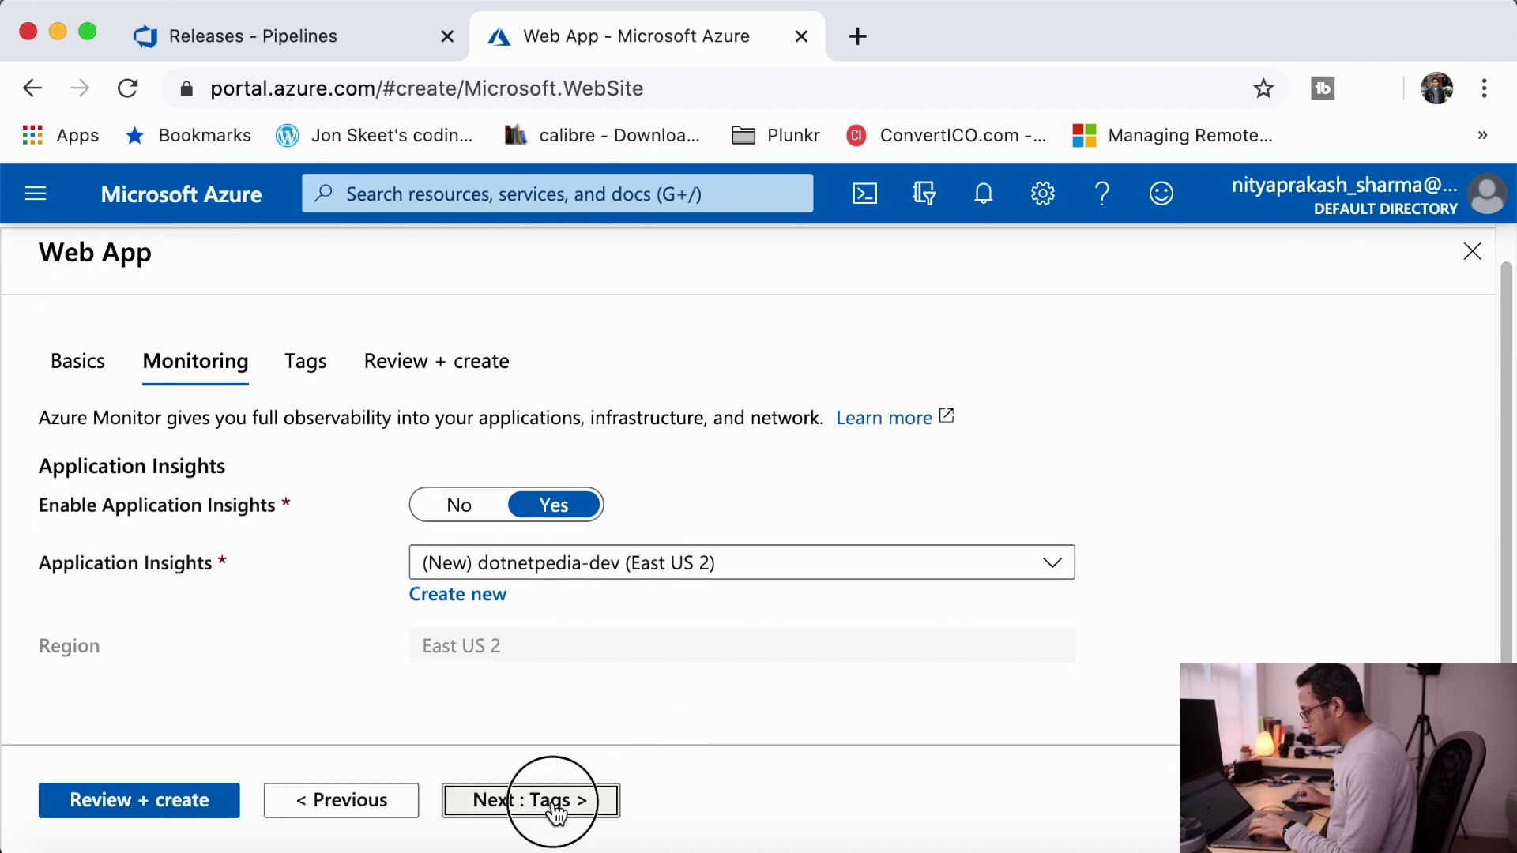
{"action": "left_click", "coordinate": [187, 620]}
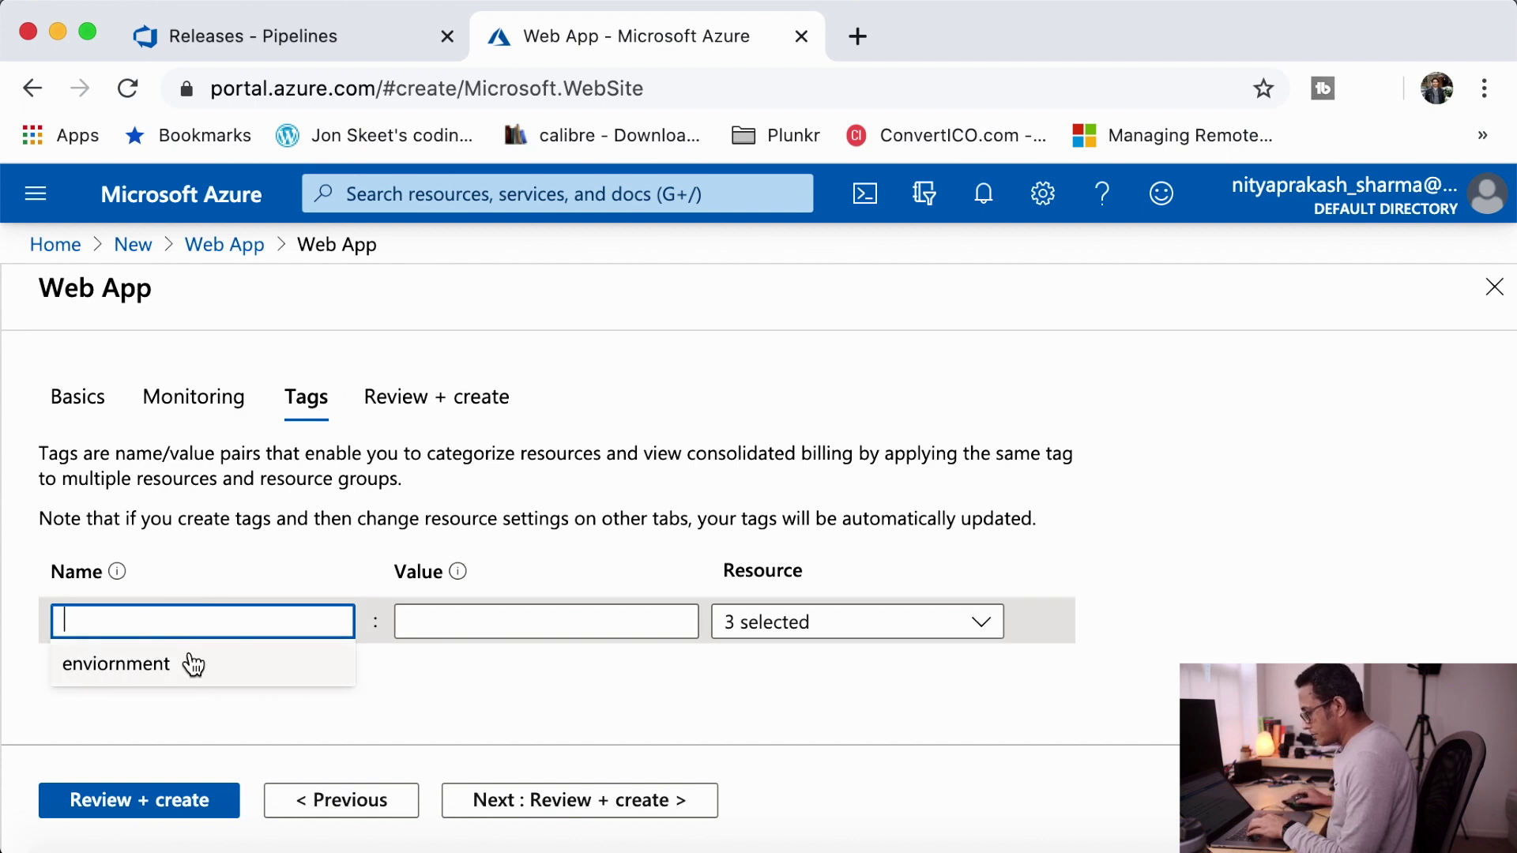
{"action": "left_click", "coordinate": [193, 664]}
{"action": "left_click", "coordinate": [509, 620]}
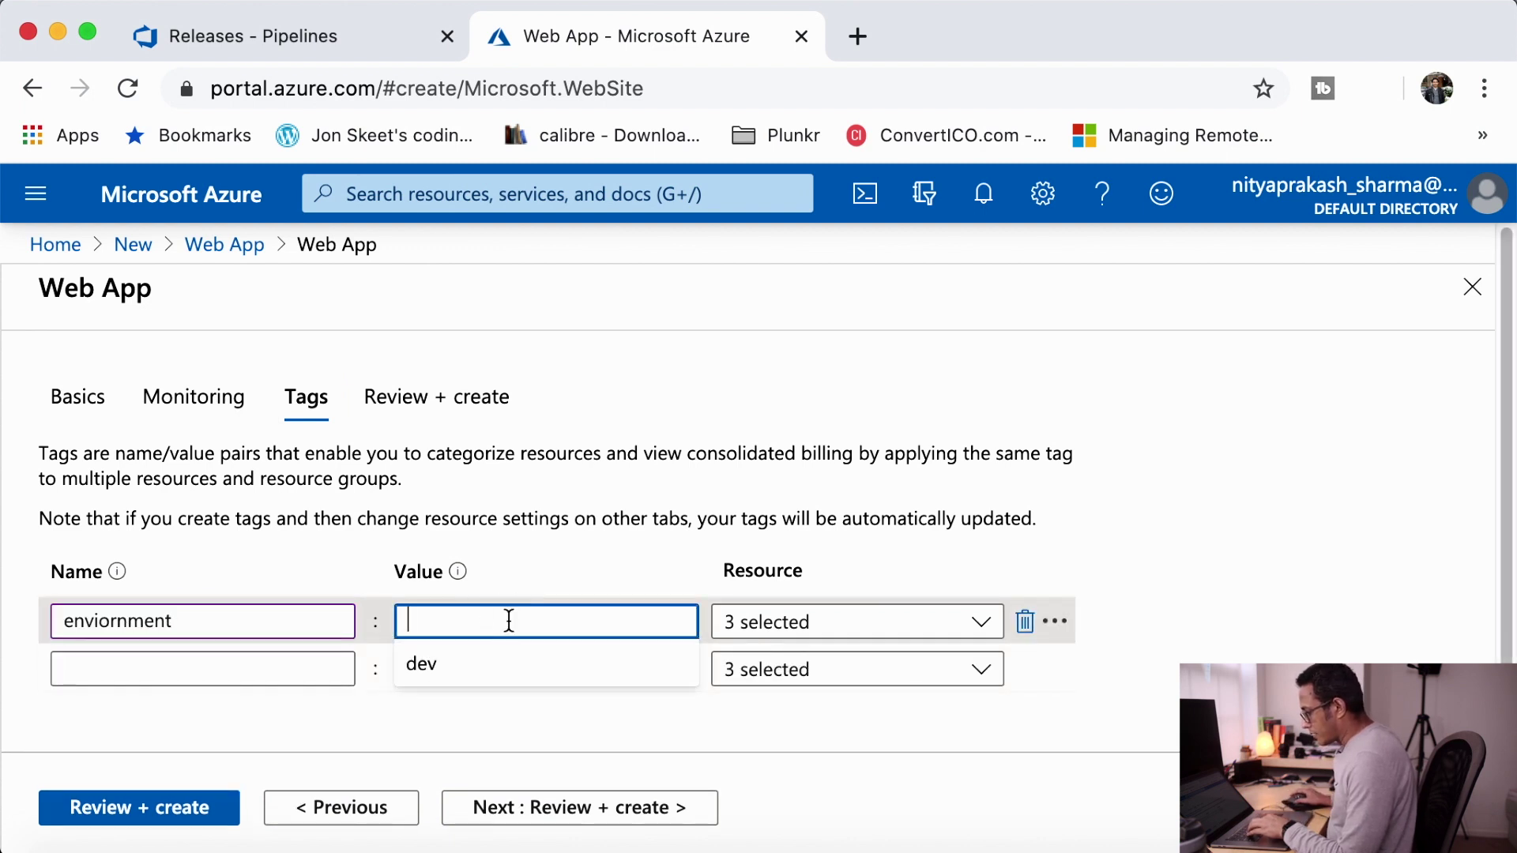
{"action": "left_click", "coordinate": [462, 670]}
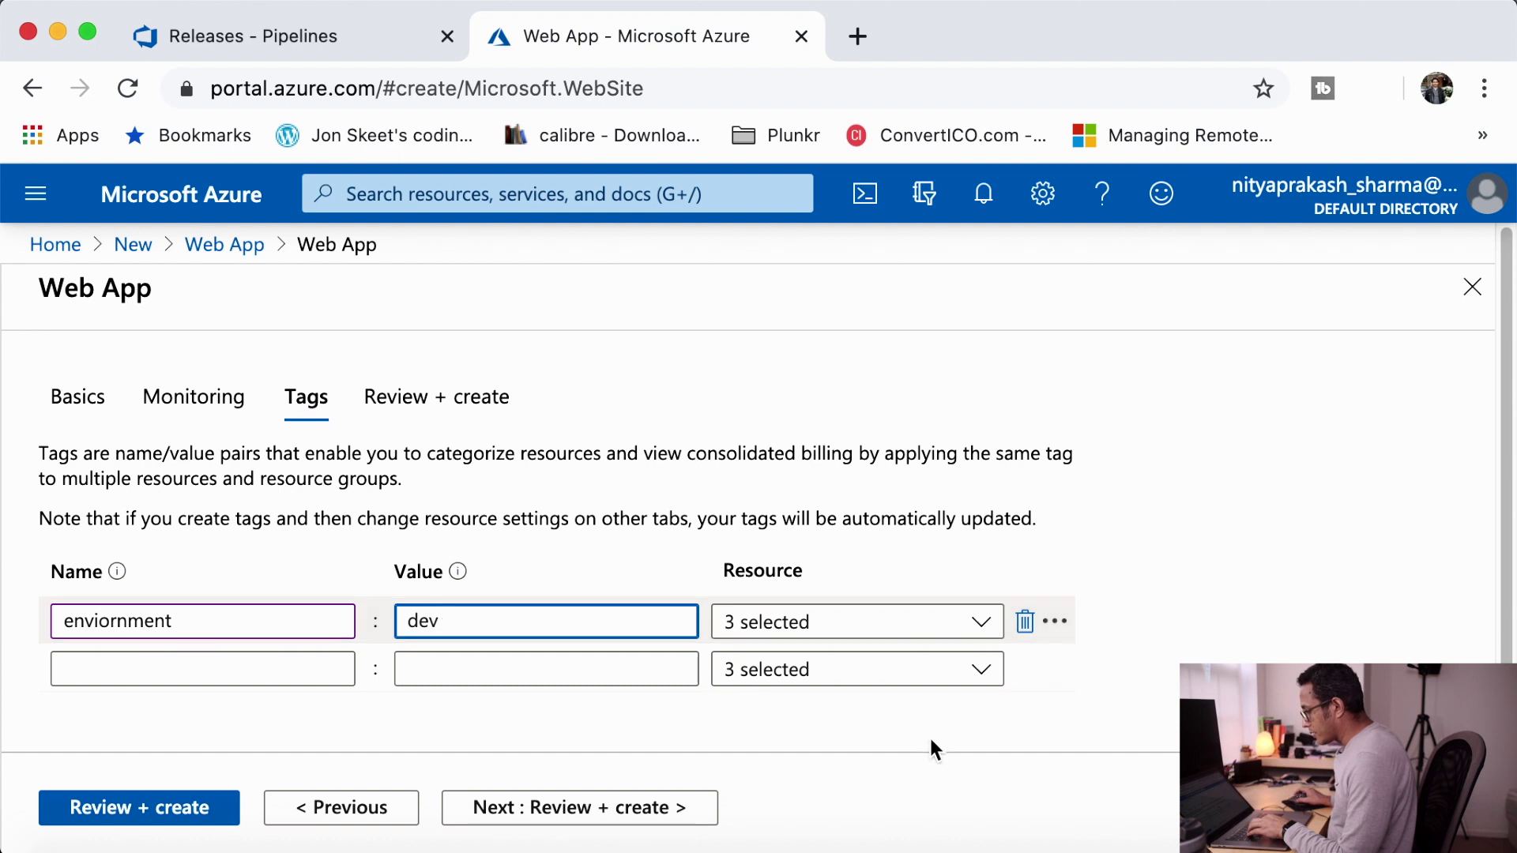
{"action": "scroll", "coordinate": [930, 740], "scroll_direction": "down", "scroll_amount": 1}
- Review the dotnetpedia-dev summary, create the web app, and wait for deployment
{"action": "left_click", "coordinate": [609, 799]}
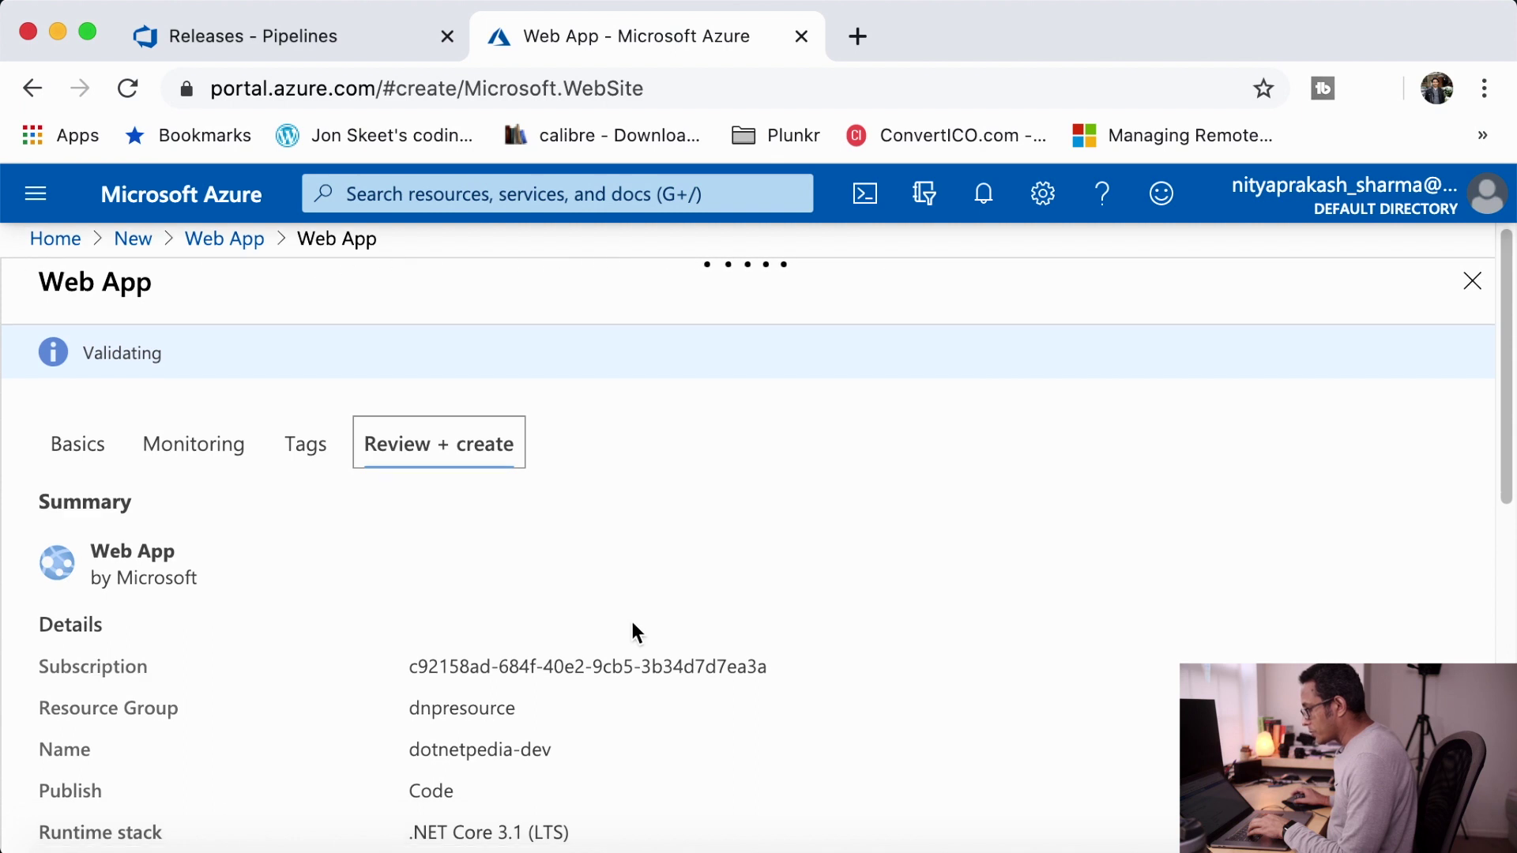
{"action": "scroll", "coordinate": [632, 624], "scroll_direction": "down", "scroll_amount": 10}
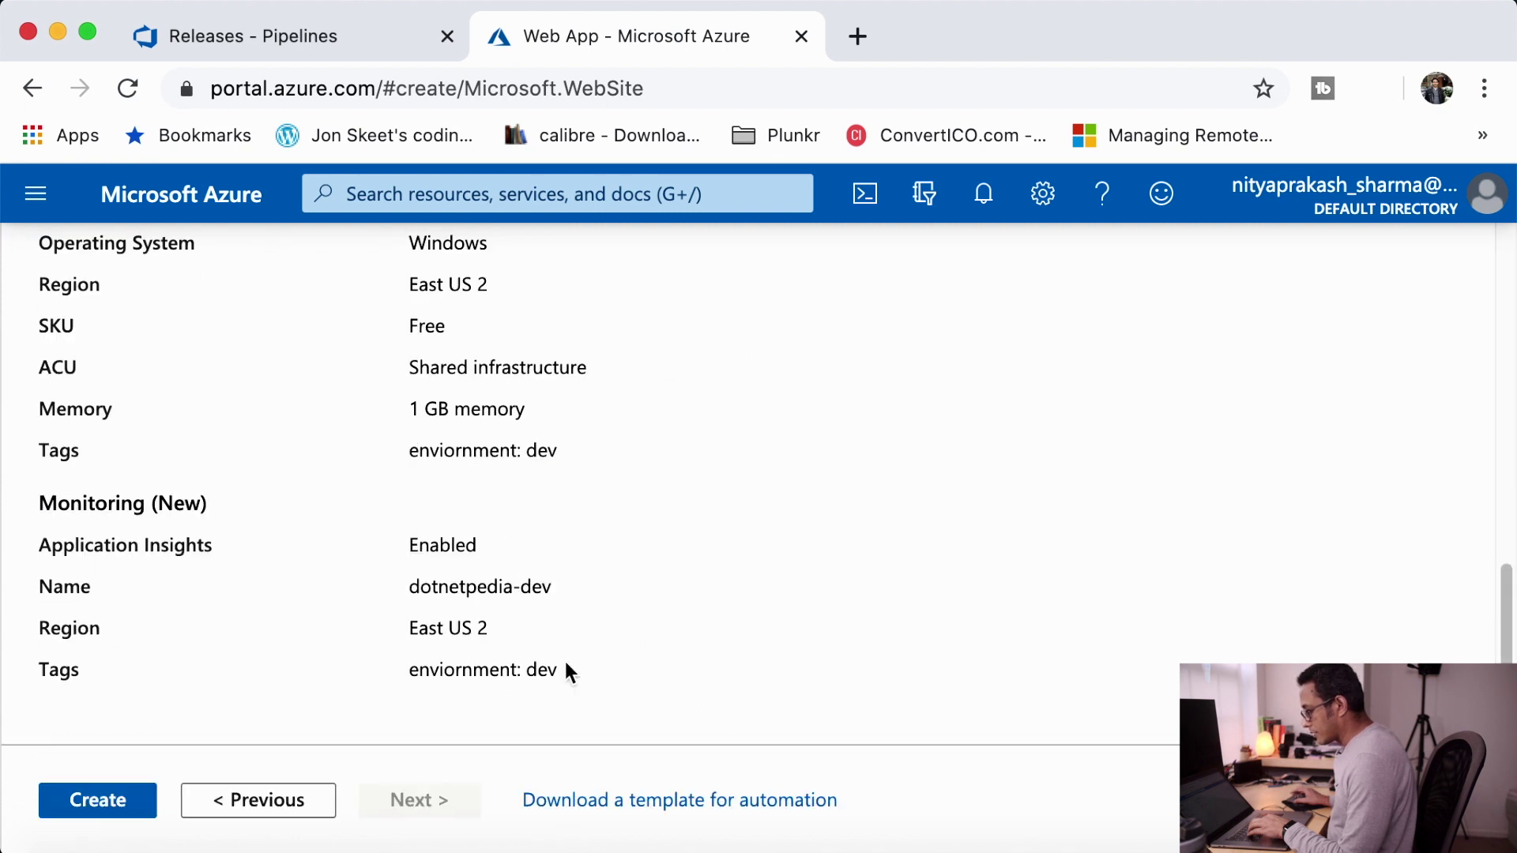
{"action": "left_click", "coordinate": [87, 800]}
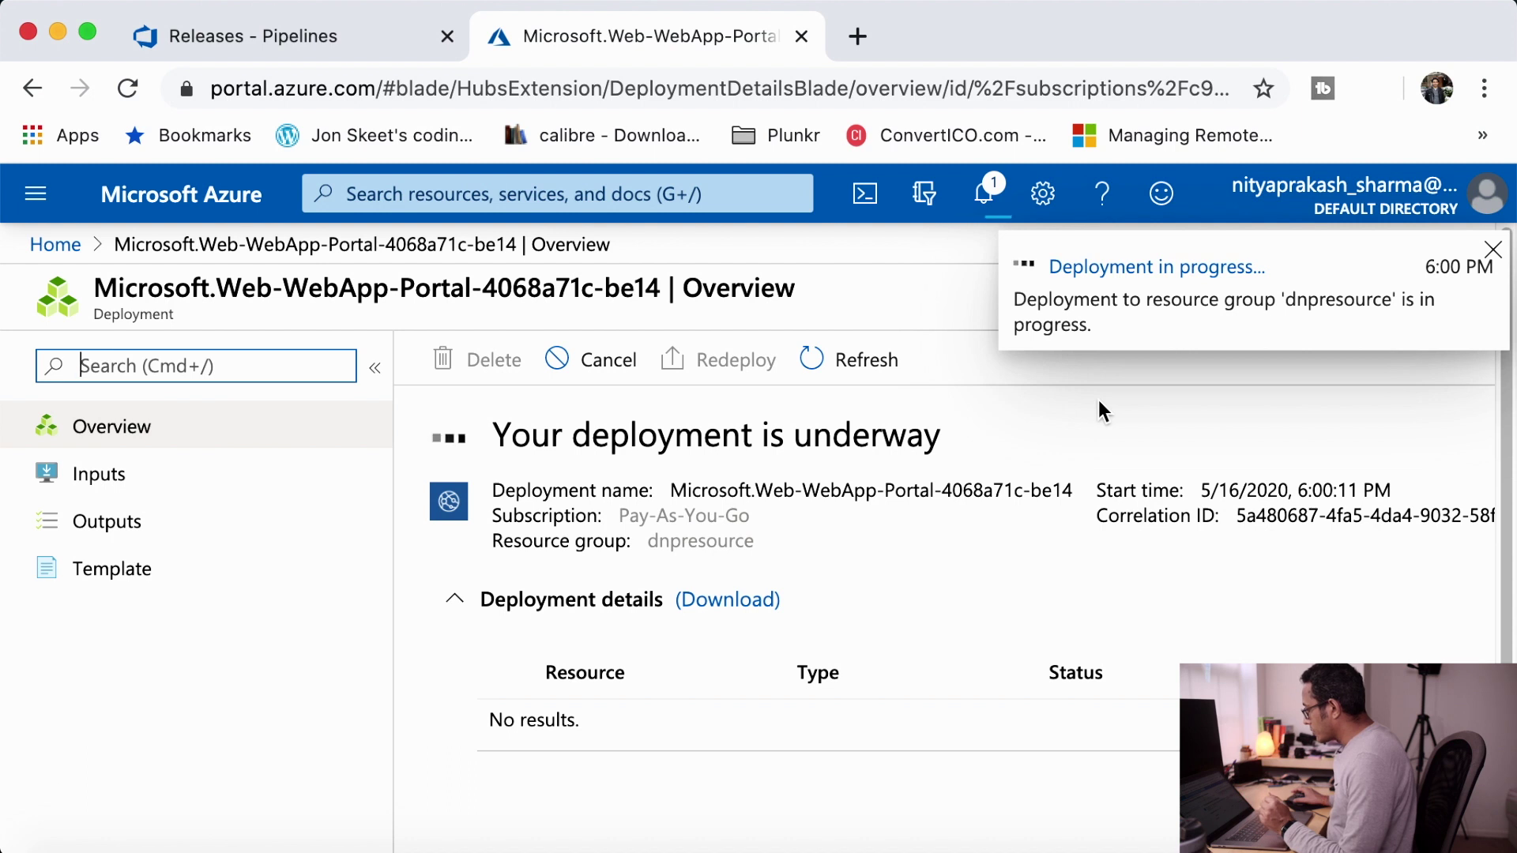
{"action": "scroll", "coordinate": [878, 517], "scroll_direction": "down", "scroll_amount": 2}
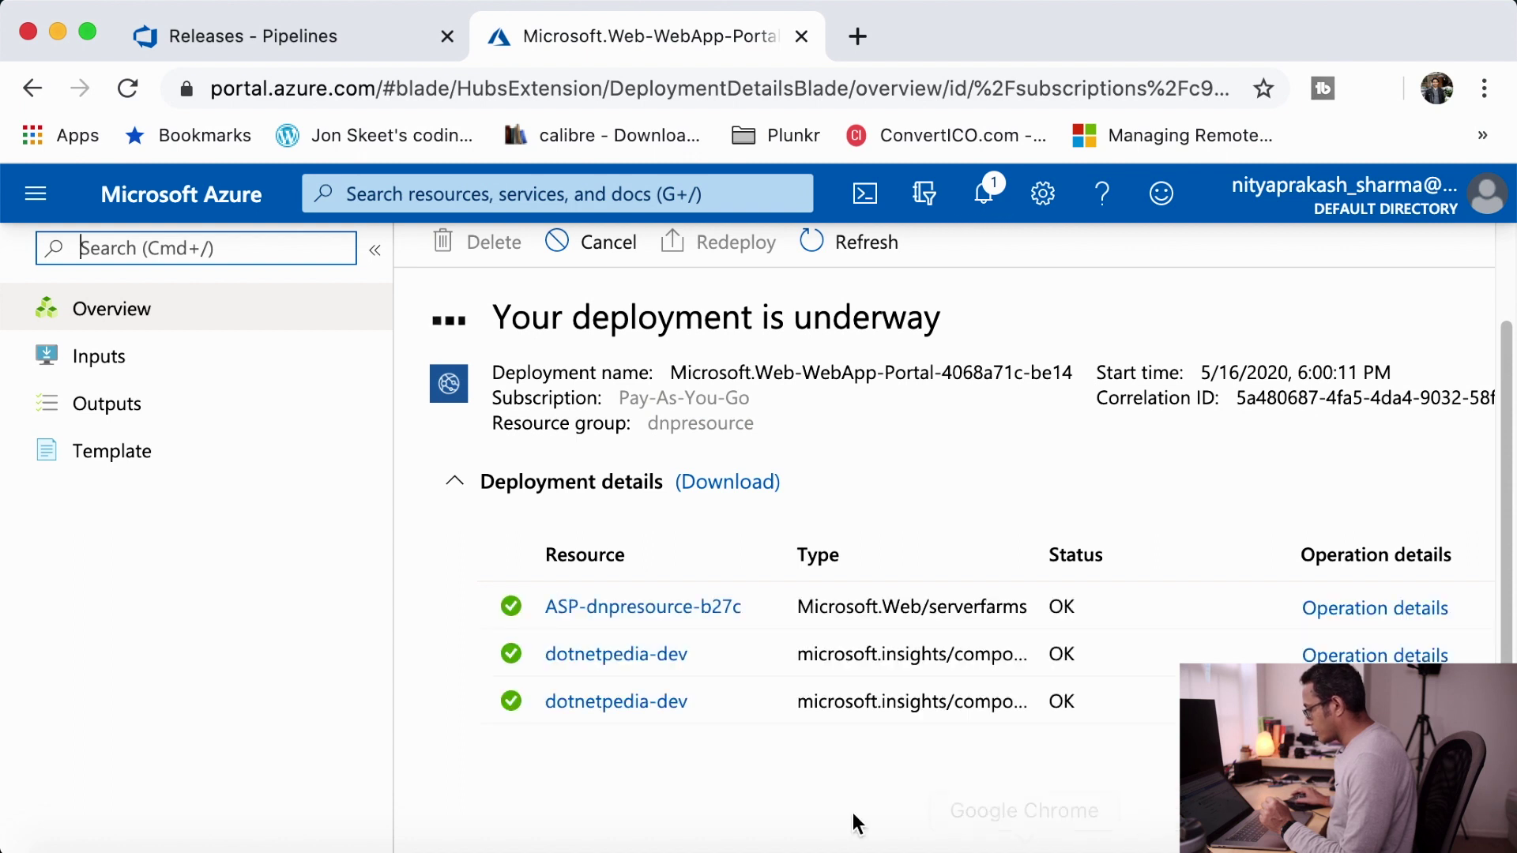
{"action": "scroll", "coordinate": [857, 782], "scroll_direction": "down", "scroll_amount": 1}
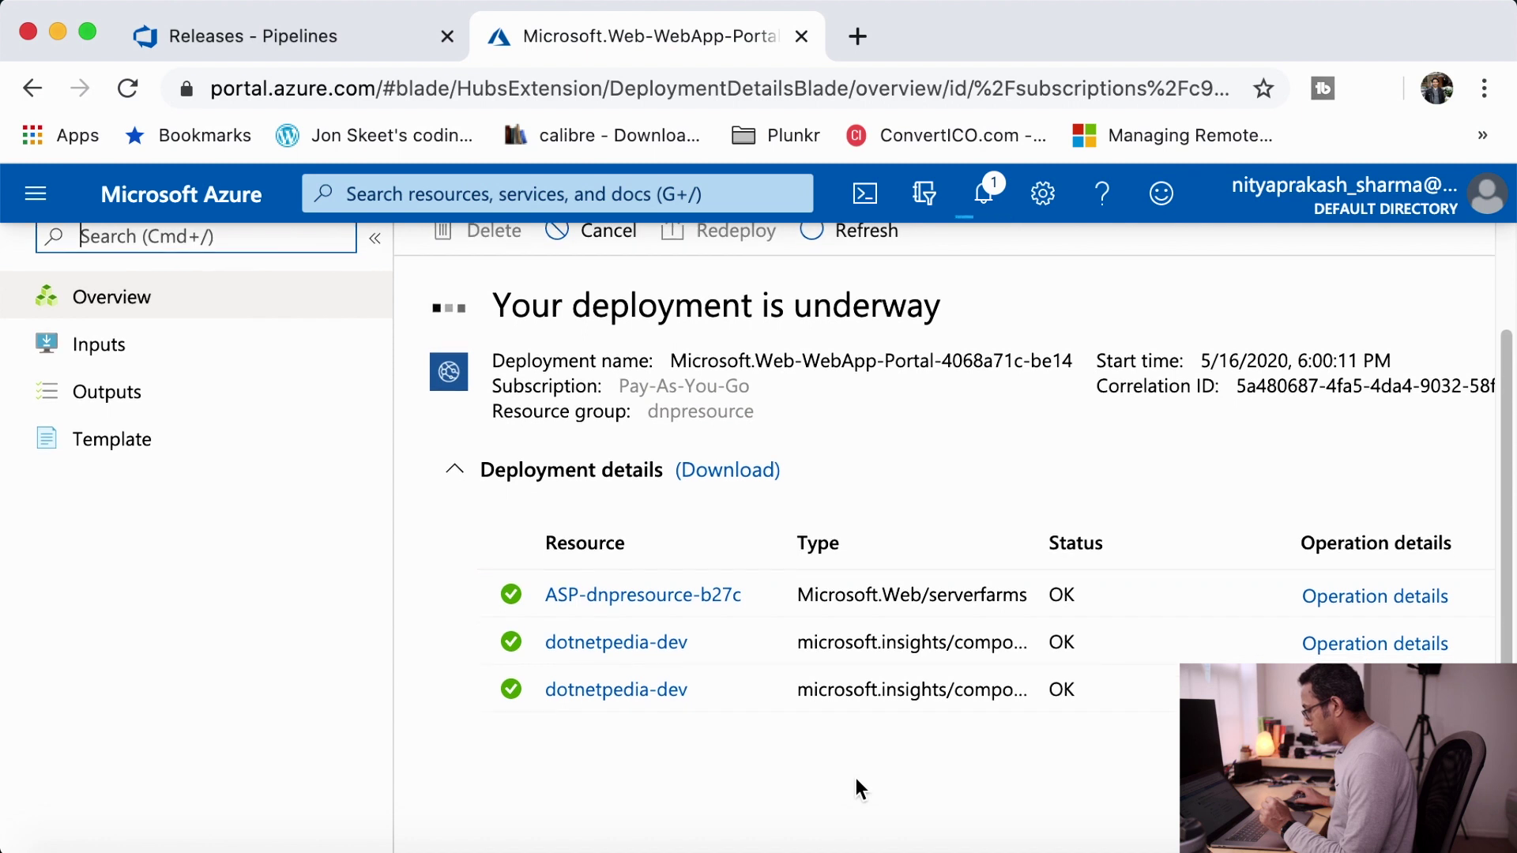
{"action": "scroll", "coordinate": [855, 777], "scroll_direction": "down", "scroll_amount": 3}
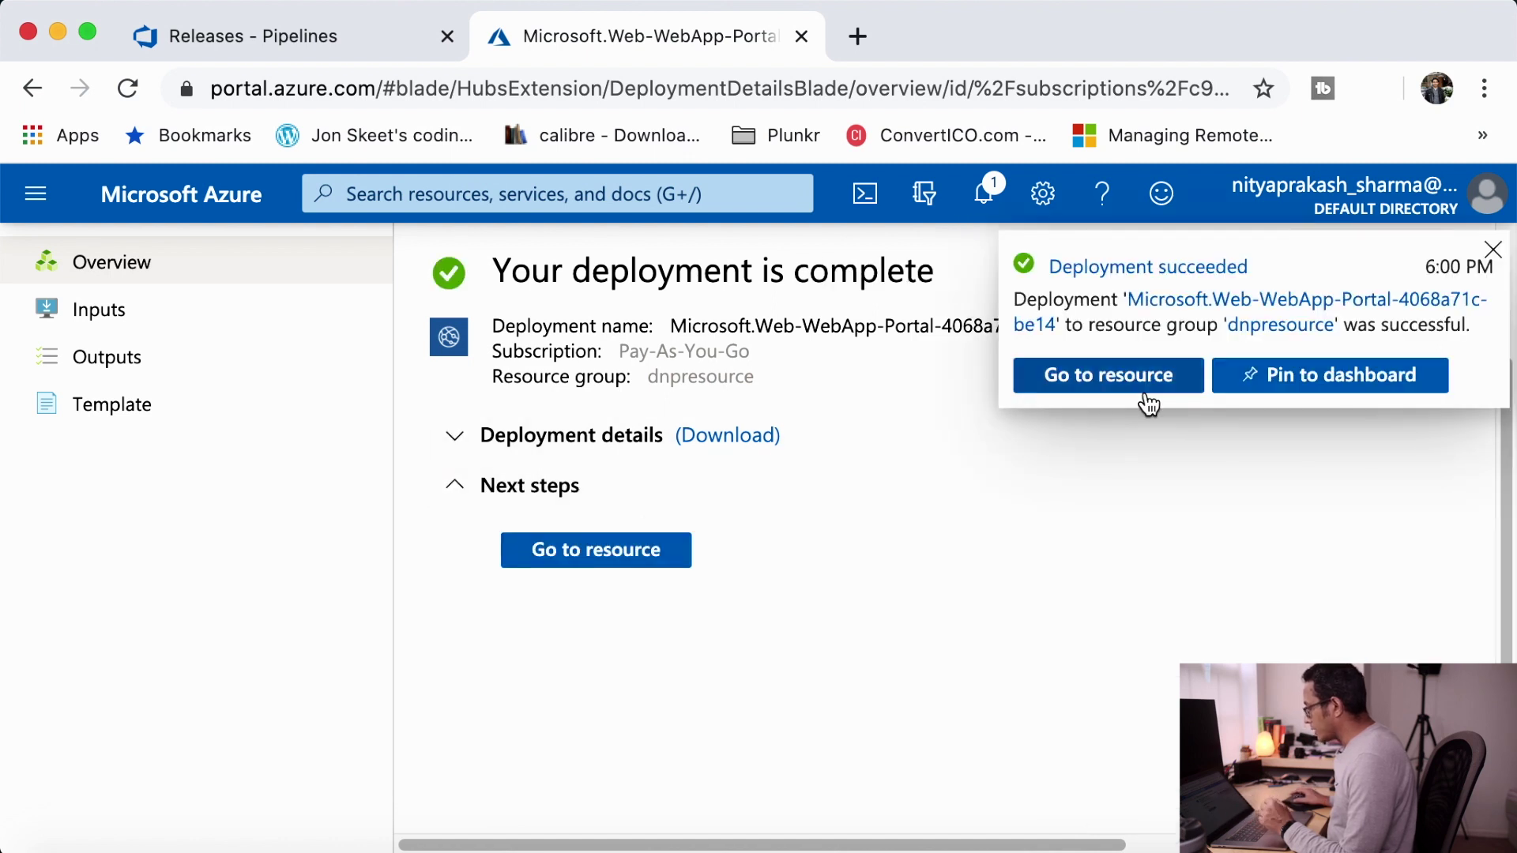
- Go to the dotnetpedia-dev resource and check its live default site in a new tab
{"action": "left_click", "coordinate": [1084, 386]}
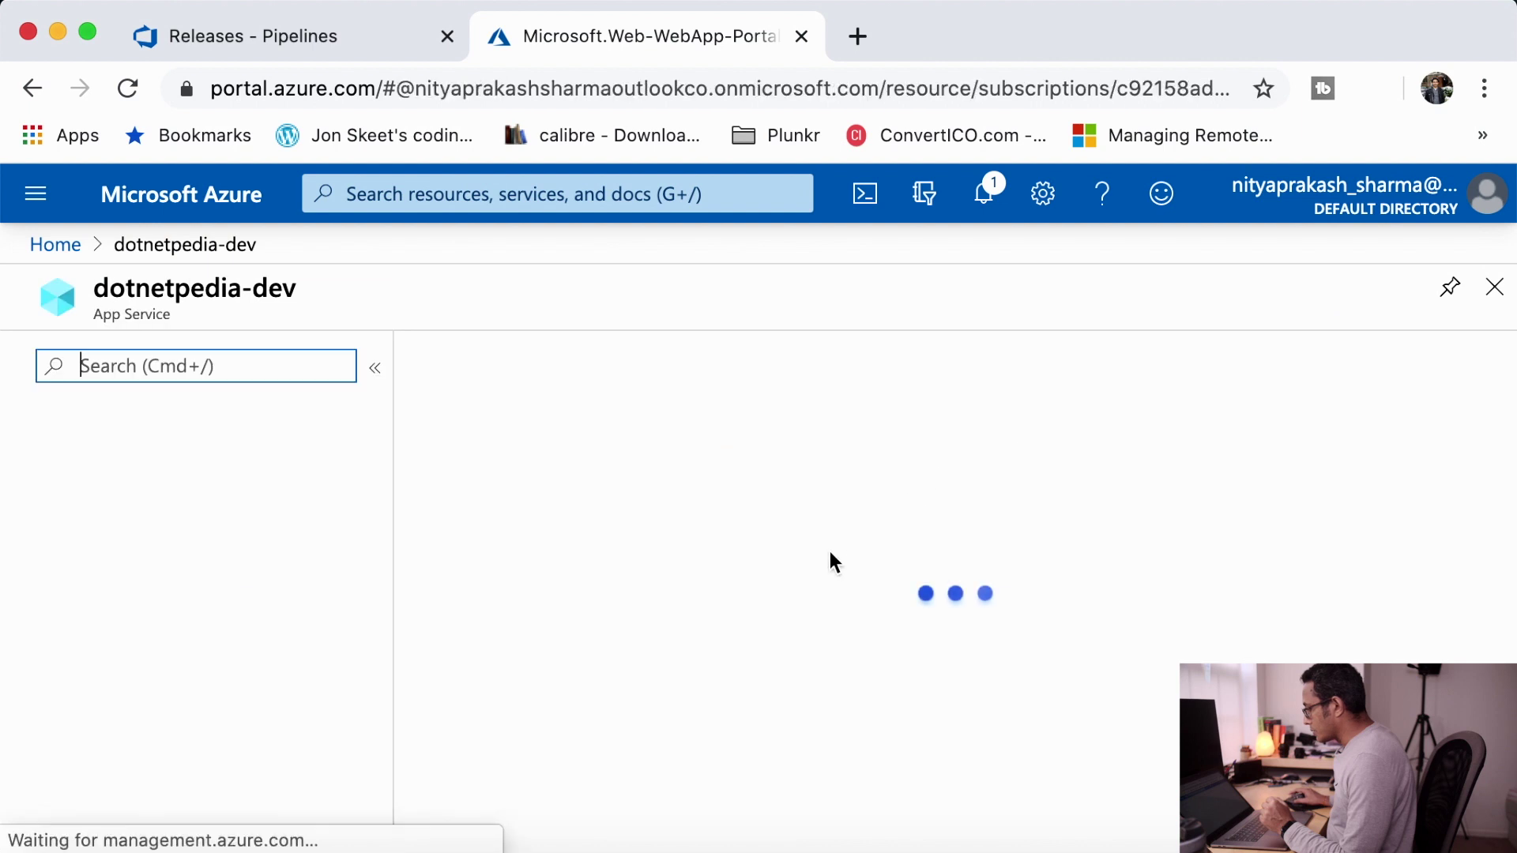
{"action": "scroll", "coordinate": [807, 540], "scroll_direction": "down", "scroll_amount": 6}
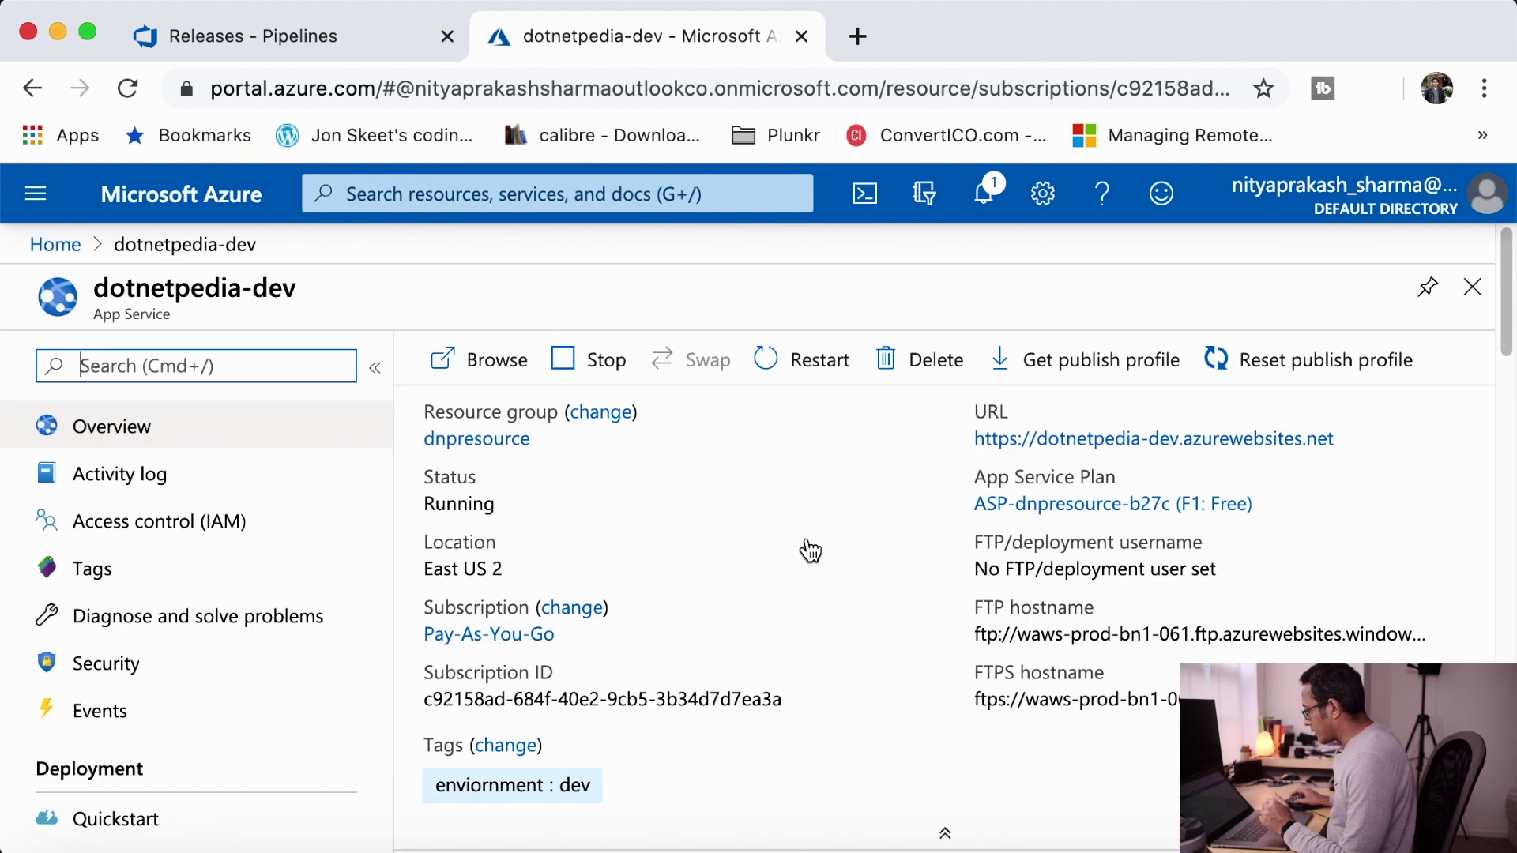
{"action": "left_click", "coordinate": [1234, 441]}
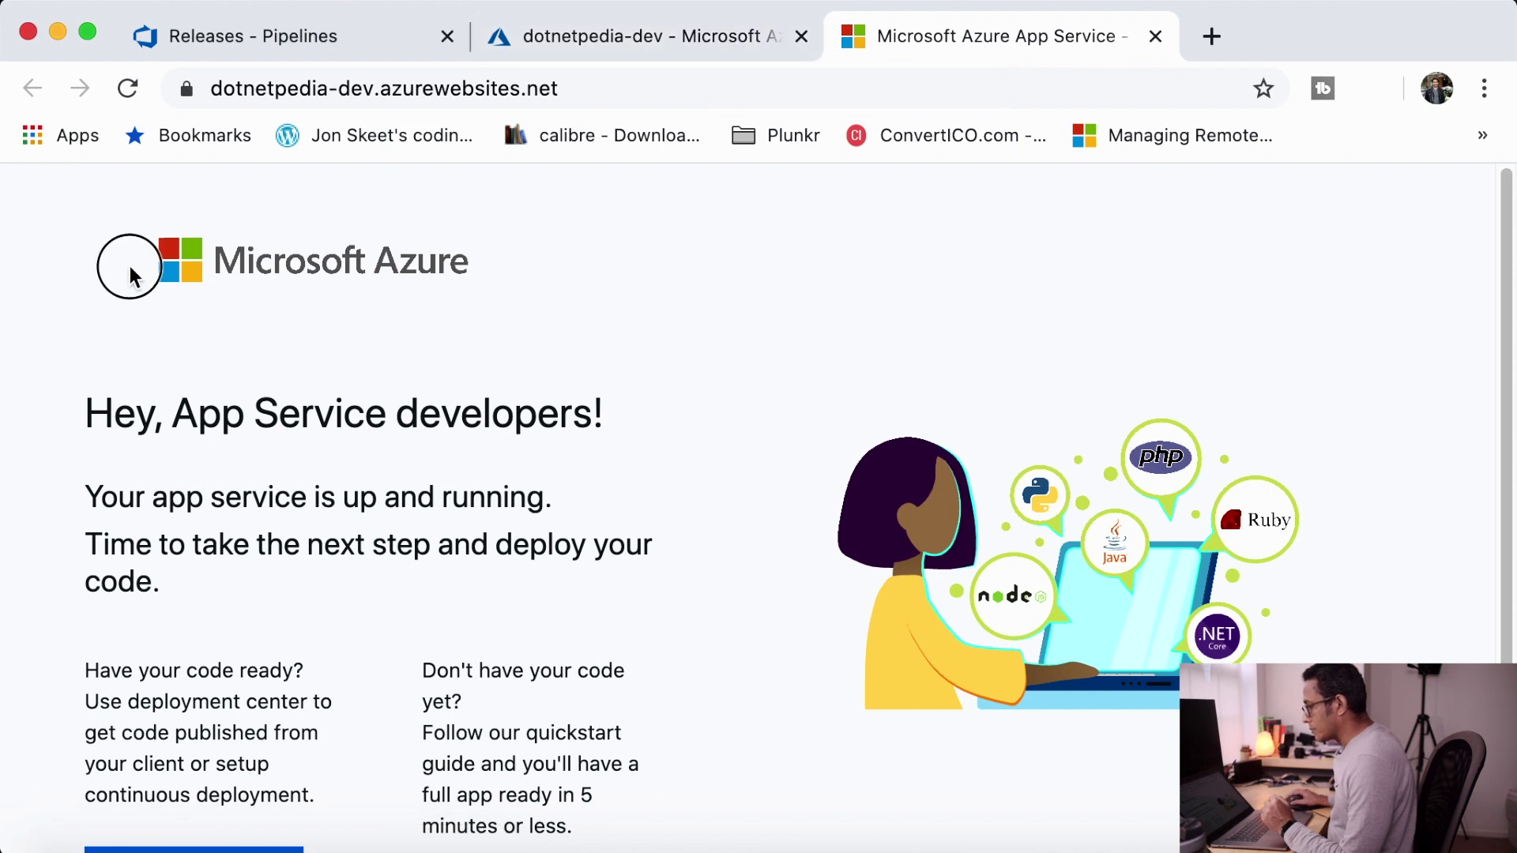
{"action": "left_click_drag", "start_coordinate": [124, 261], "coordinate": [804, 685]}
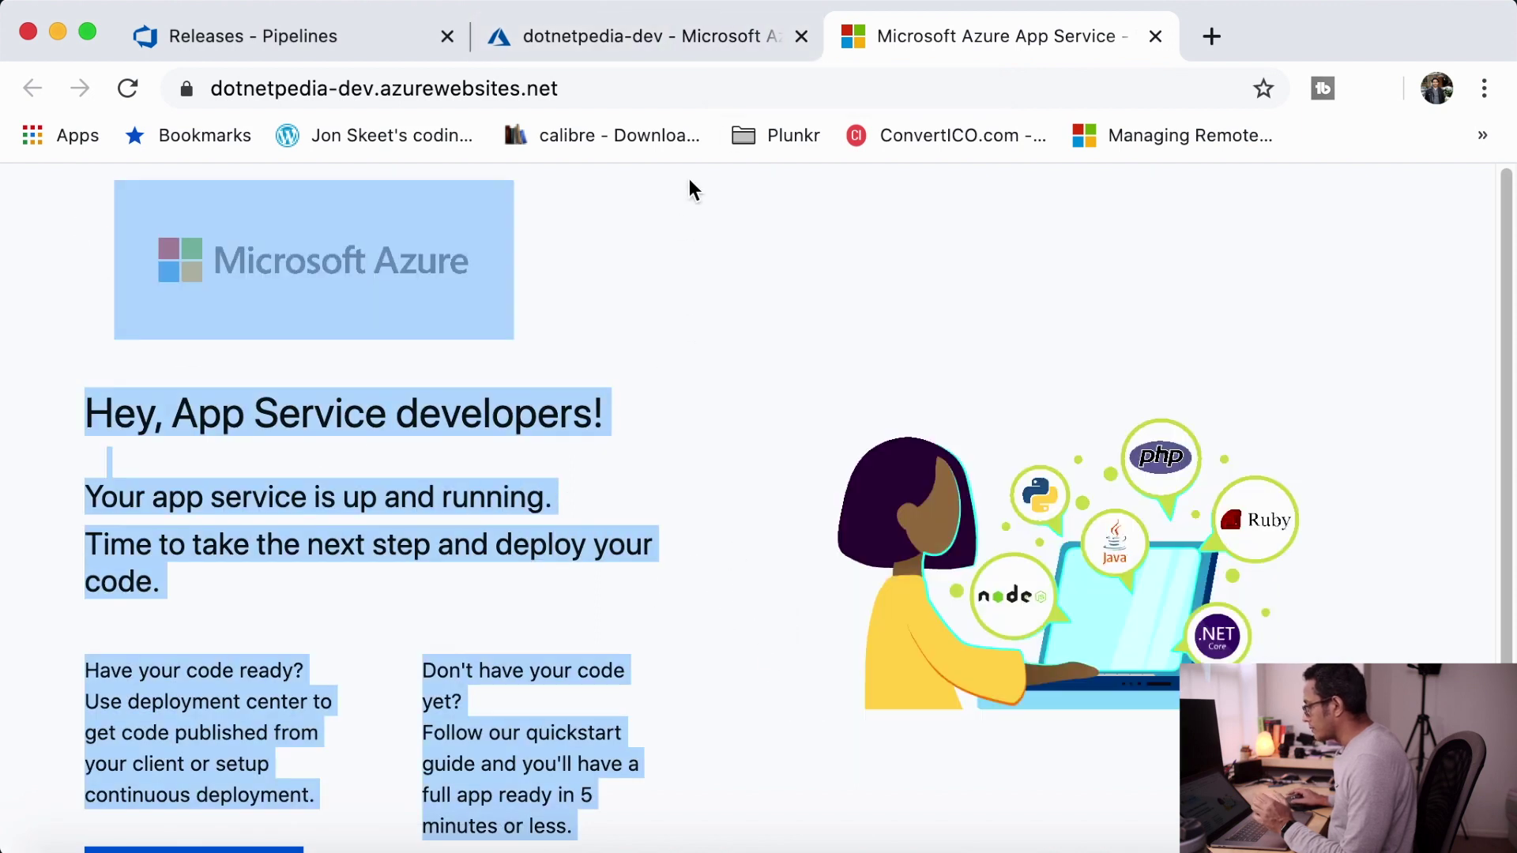
{"action": "left_click", "coordinate": [590, 90]}
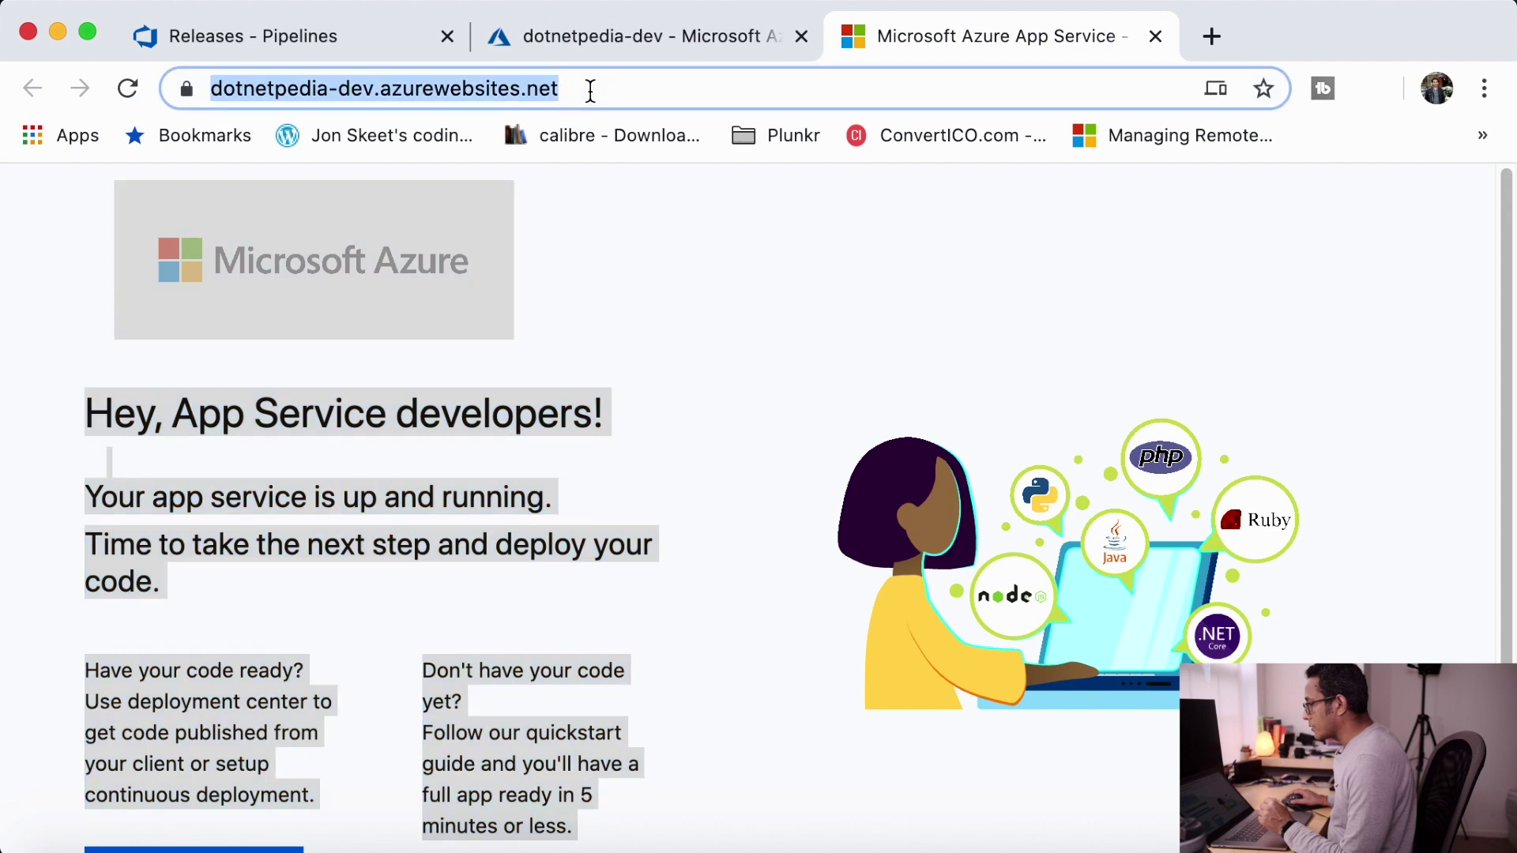
{"action": "left_click", "coordinate": [727, 247]}
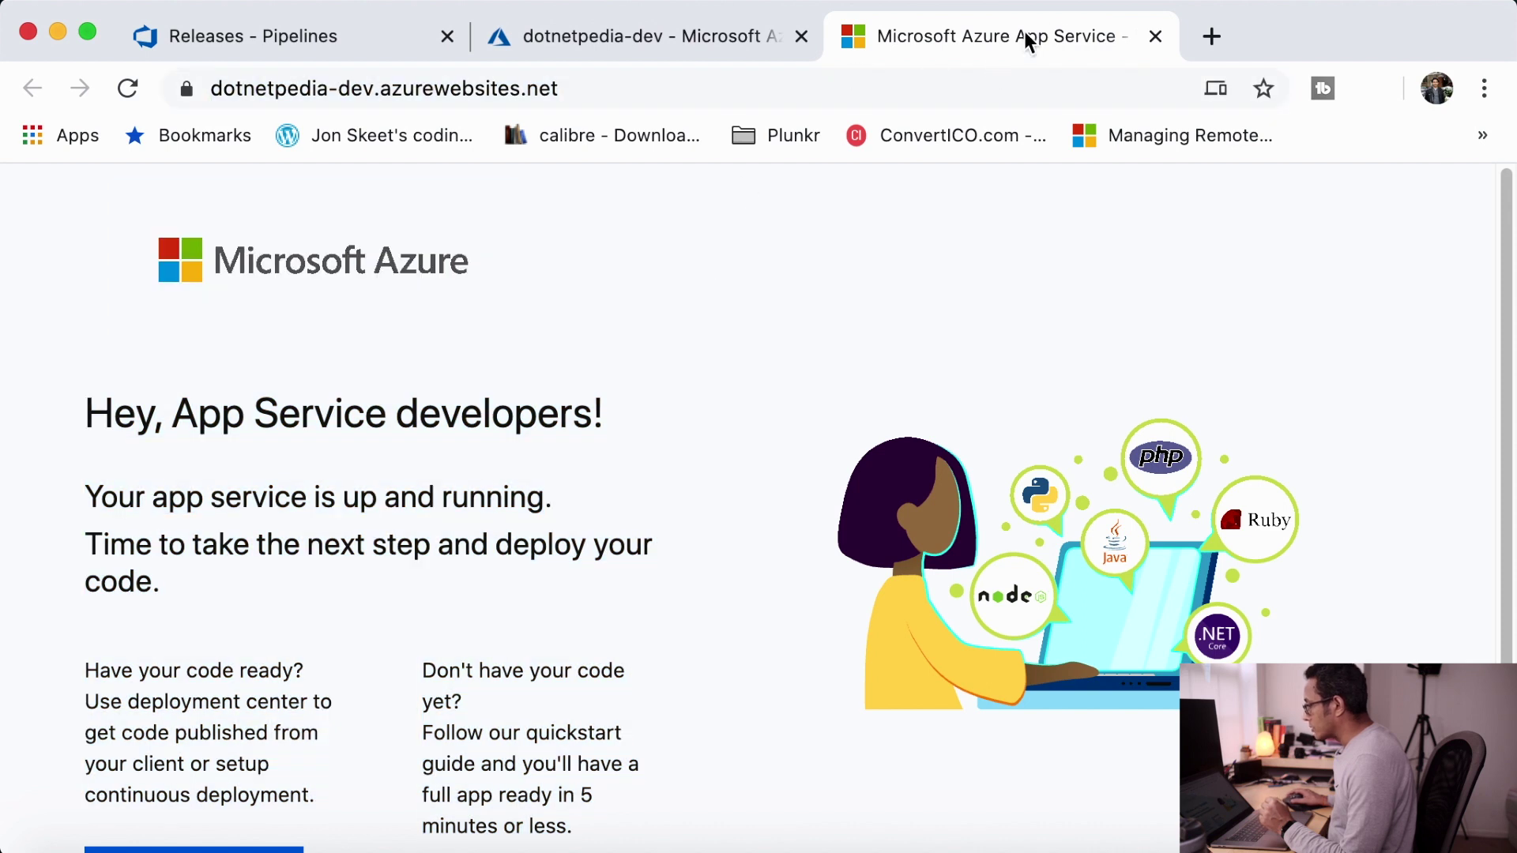
{"action": "left_click", "coordinate": [1155, 36]}
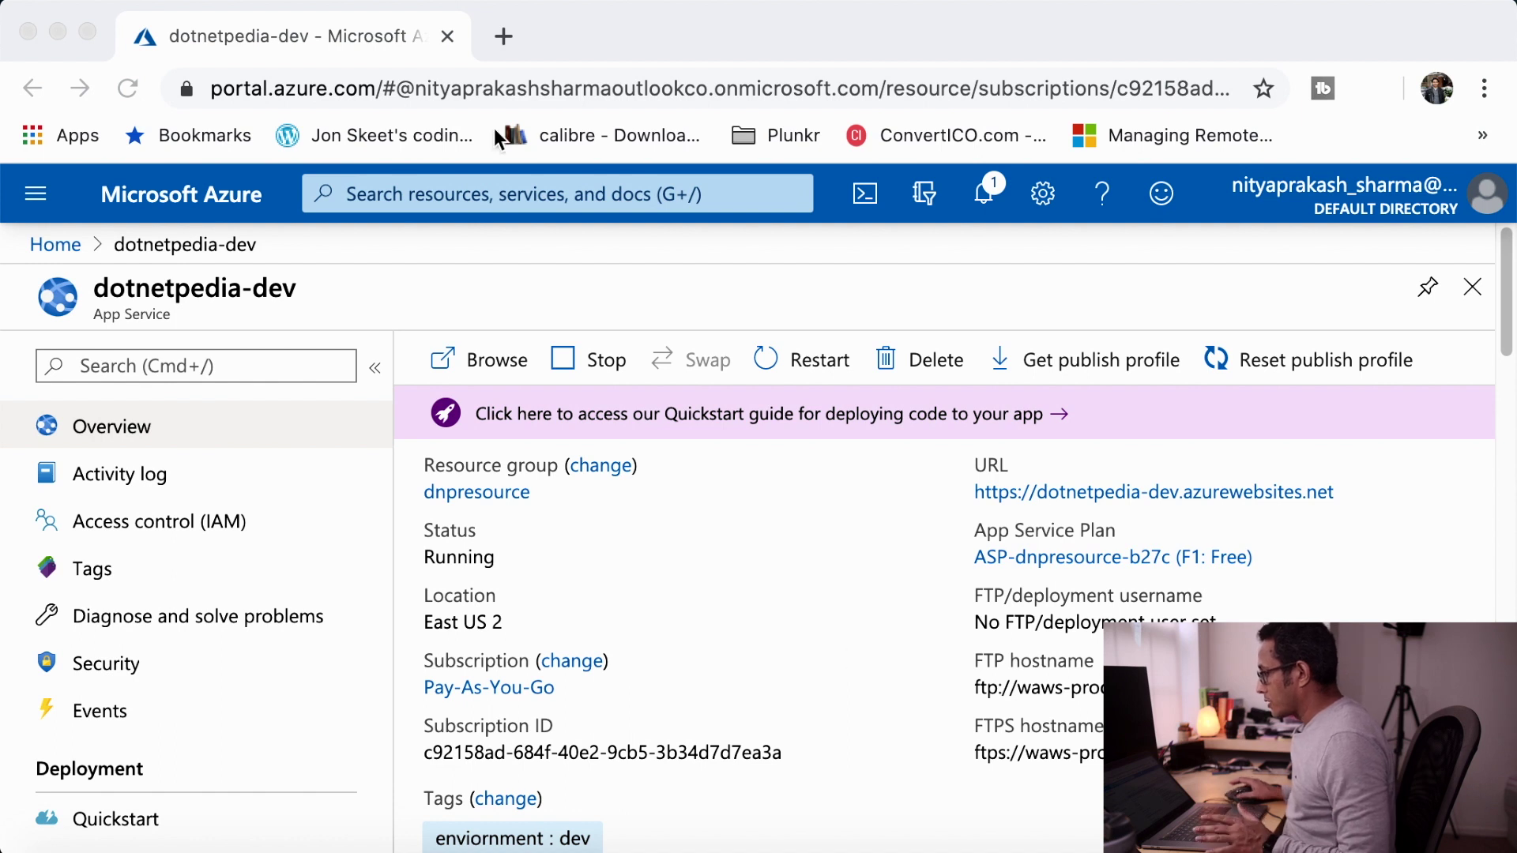
- Go to dev.azure.com and create the private project dotnetpedia
{"action": "left_click", "coordinate": [502, 40]}
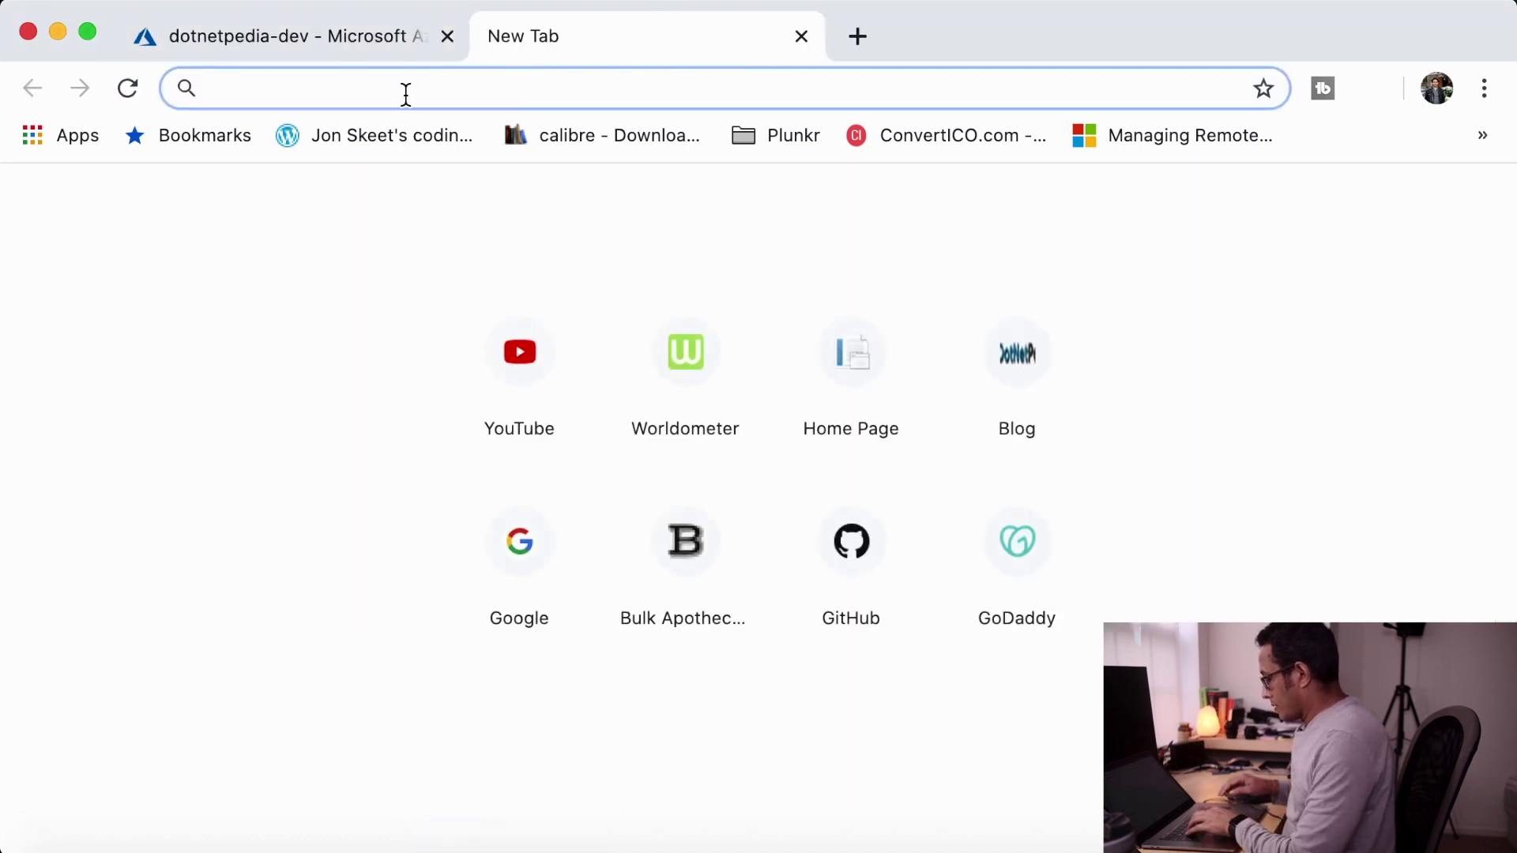
{"action": "type", "text": "dev."}
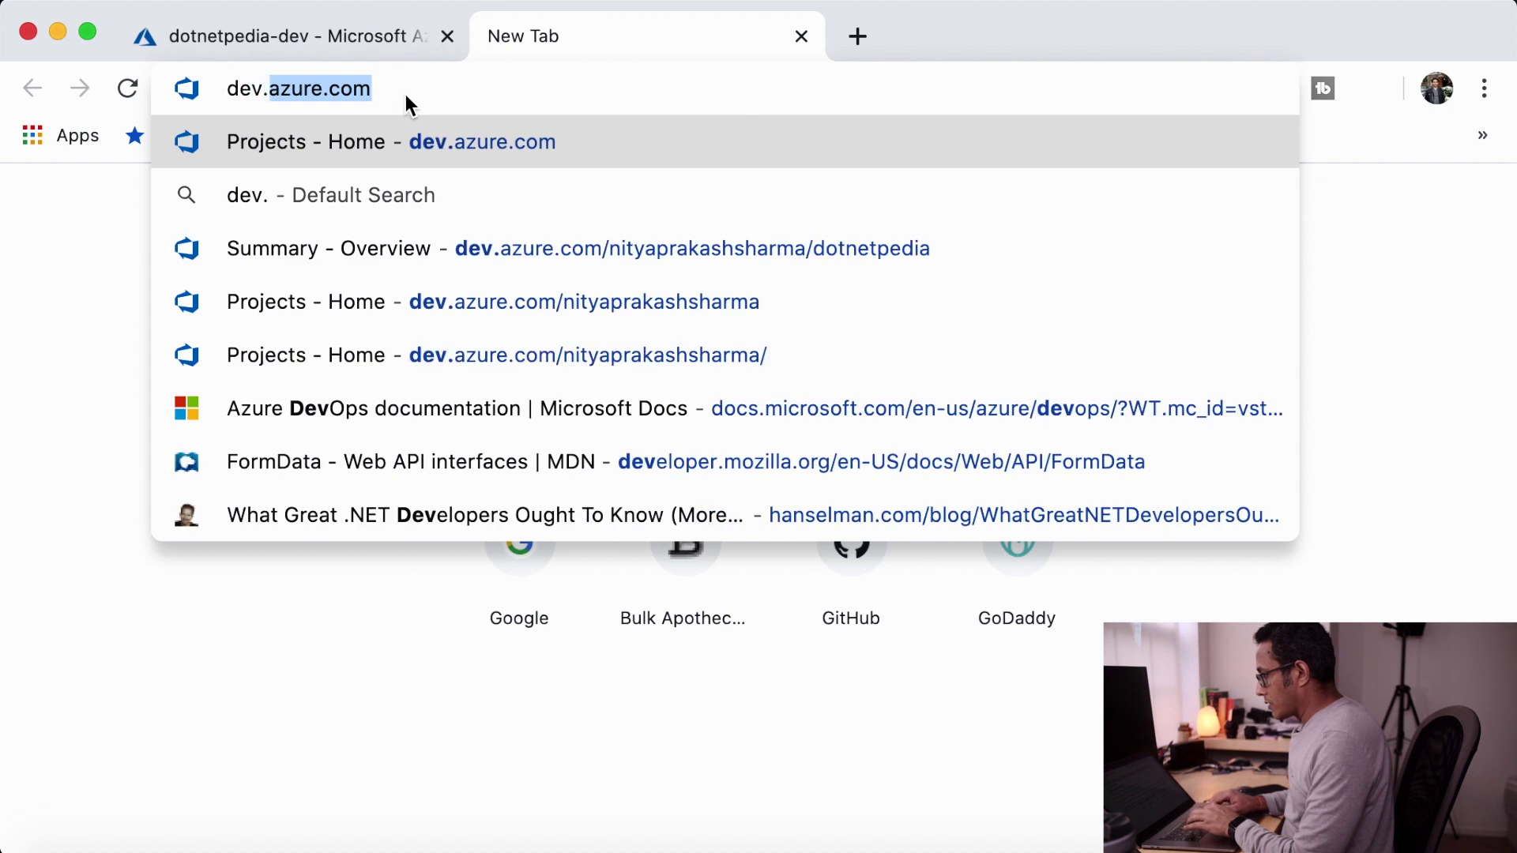
{"action": "key", "text": "Return"}
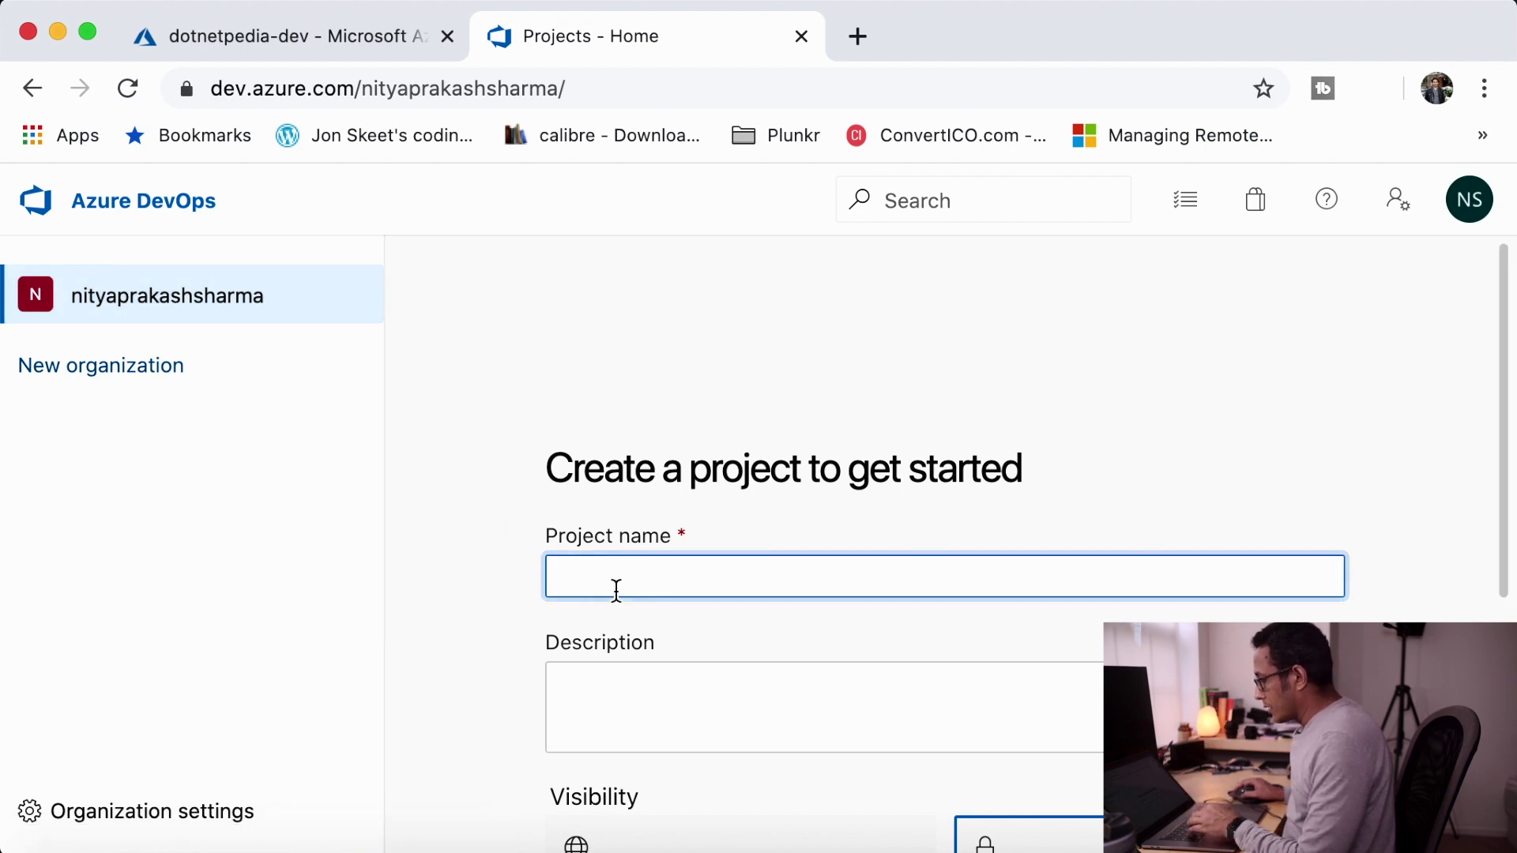
{"action": "type", "text": "do"}
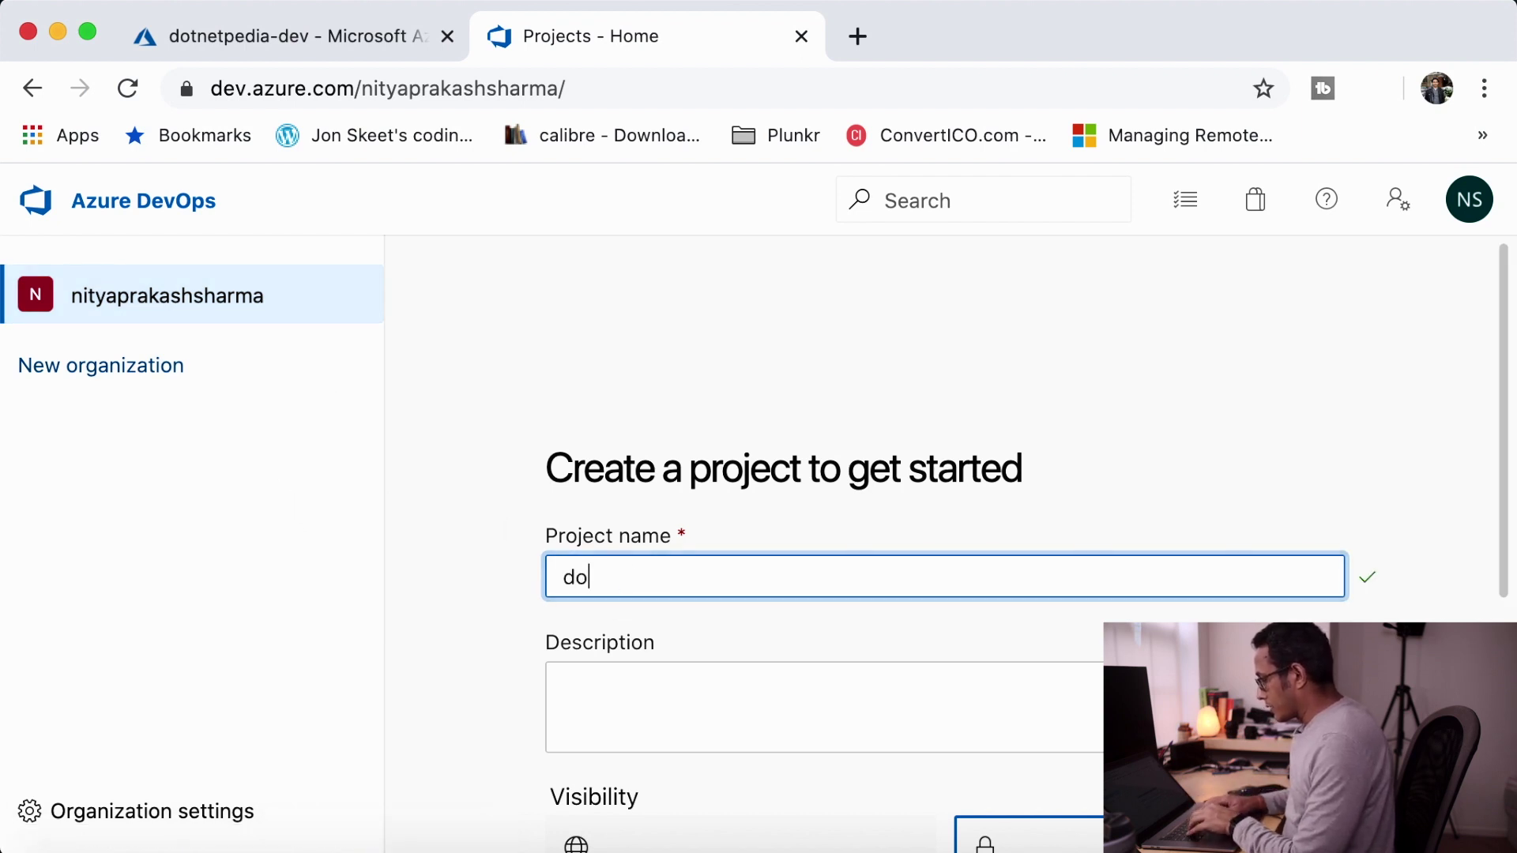
{"action": "type", "text": "tnetp"}
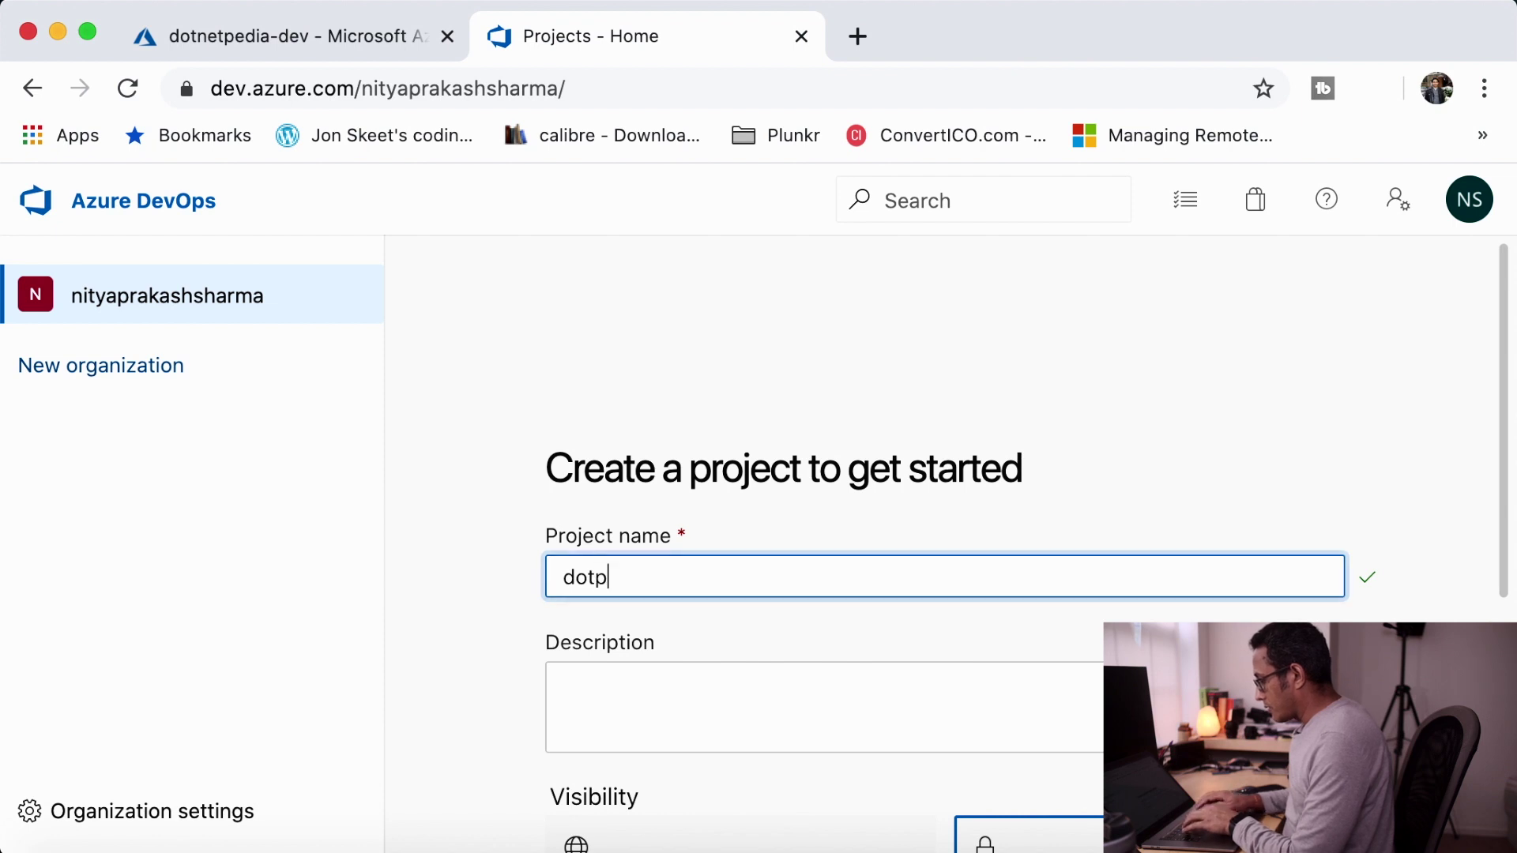
{"action": "key", "text": "BackSpace"}
{"action": "type", "text": "netpedi"}
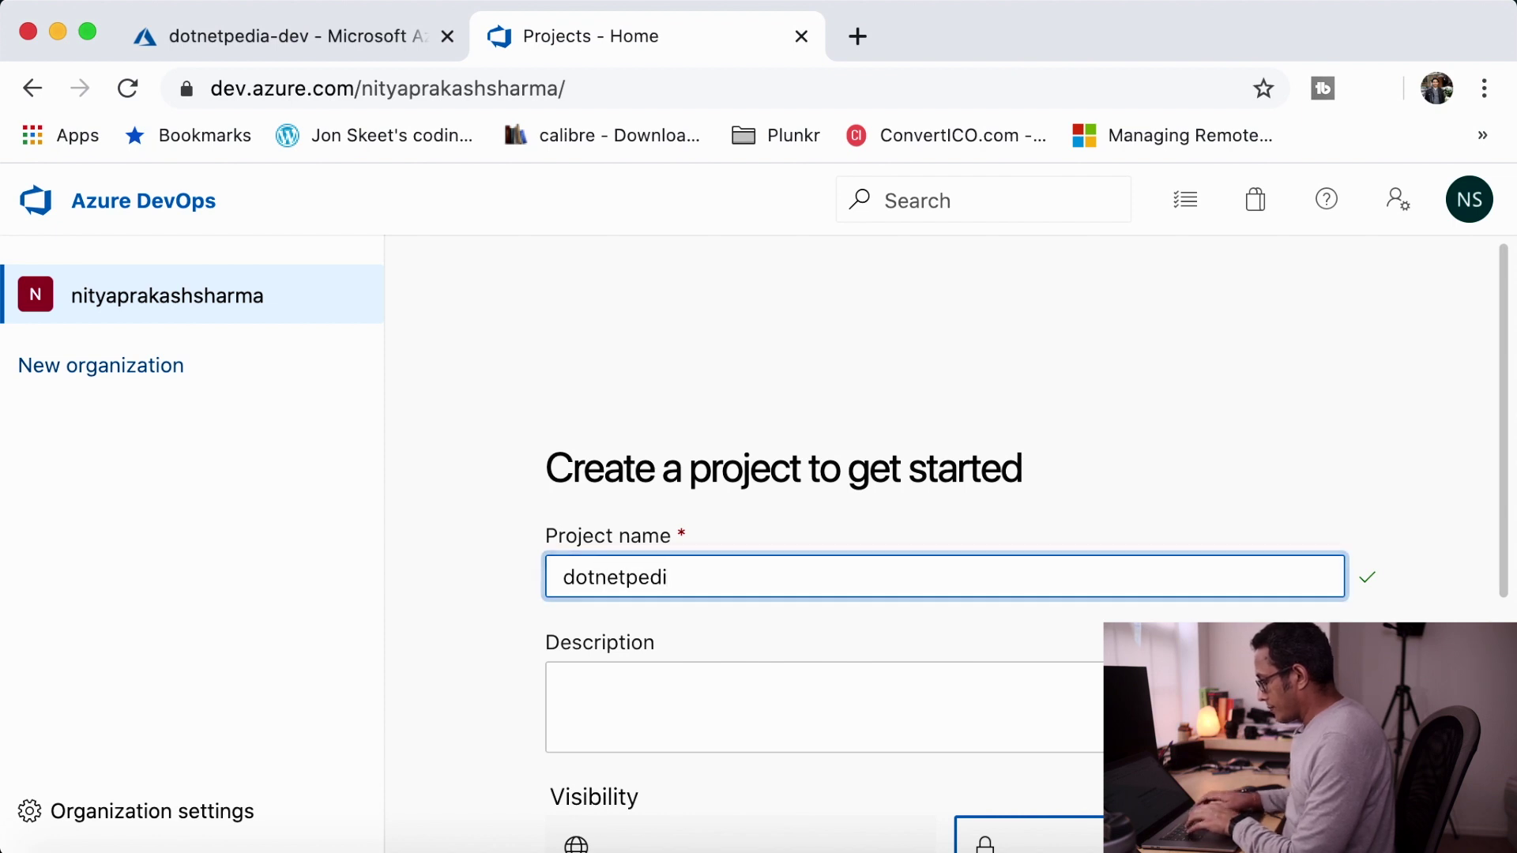
{"action": "type", "text": "a"}
{"action": "scroll", "coordinate": [1004, 553], "scroll_direction": "down", "scroll_amount": 5}
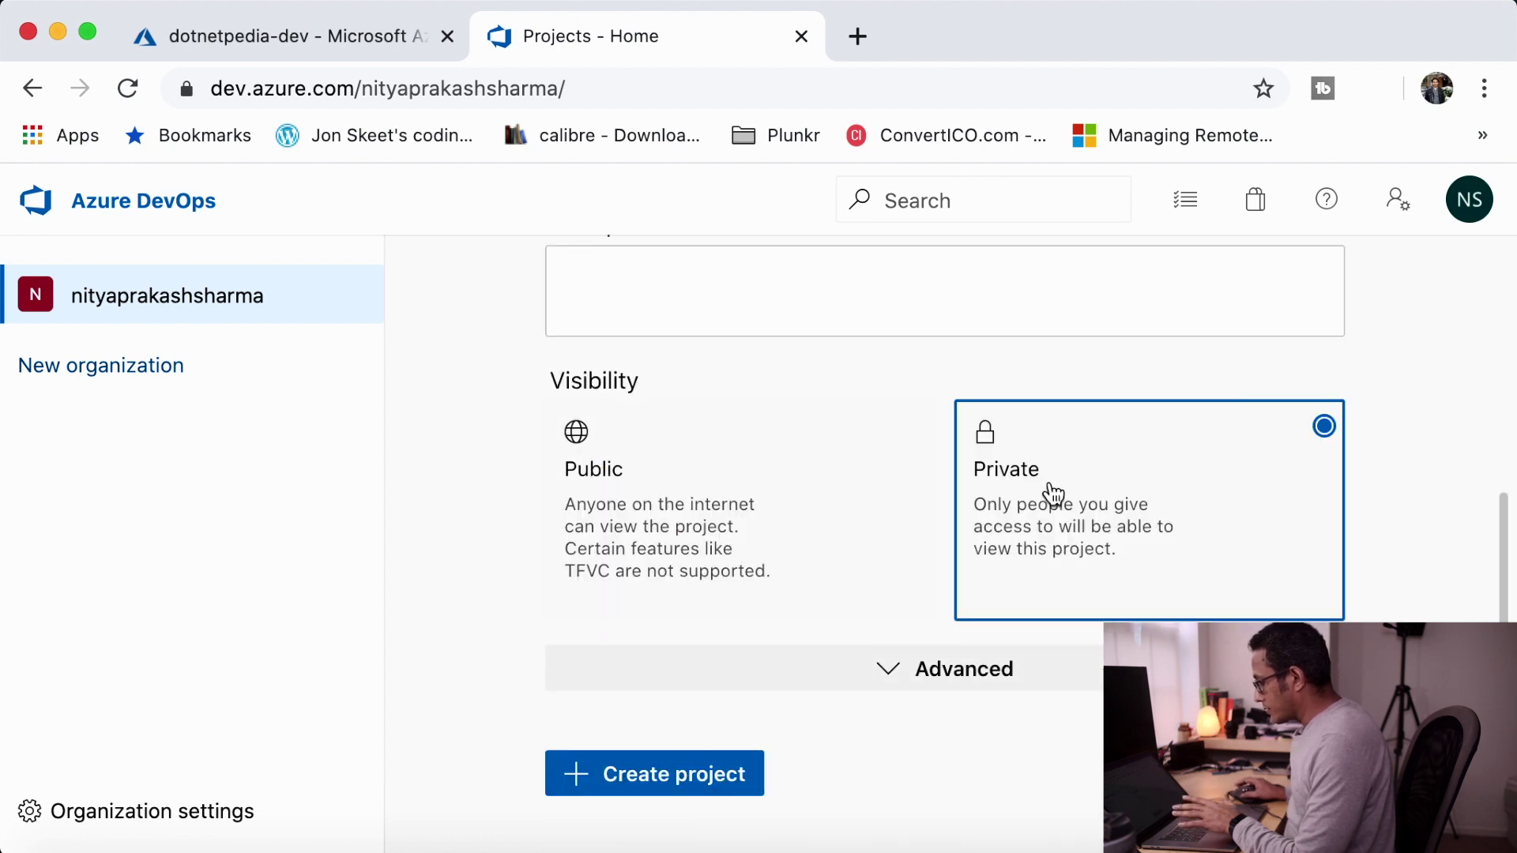
{"action": "left_click", "coordinate": [668, 783]}
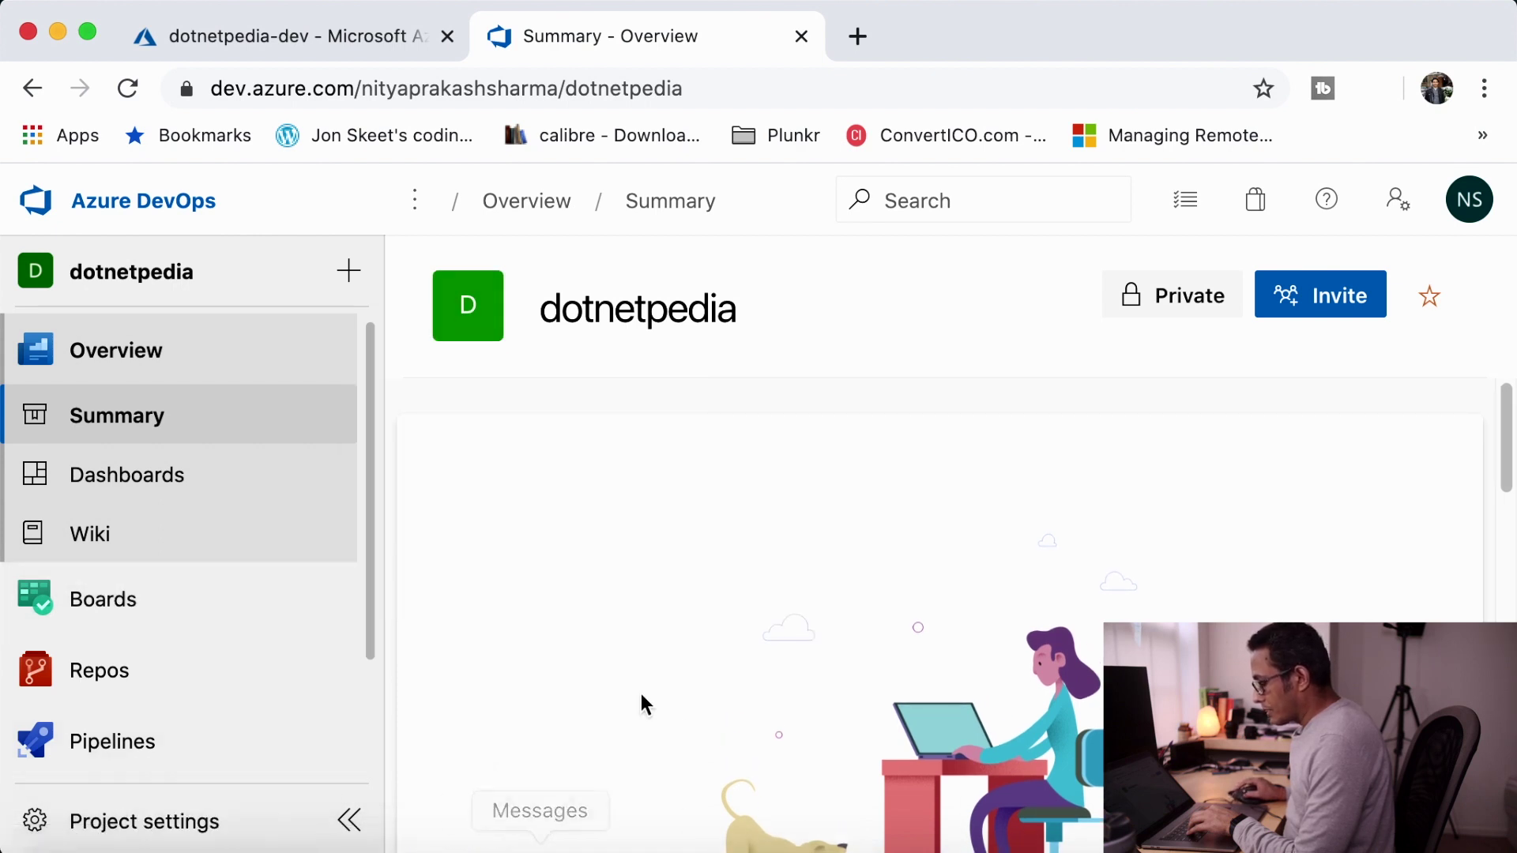
{"action": "left_click_drag", "start_coordinate": [373, 644], "coordinate": [382, 779]}
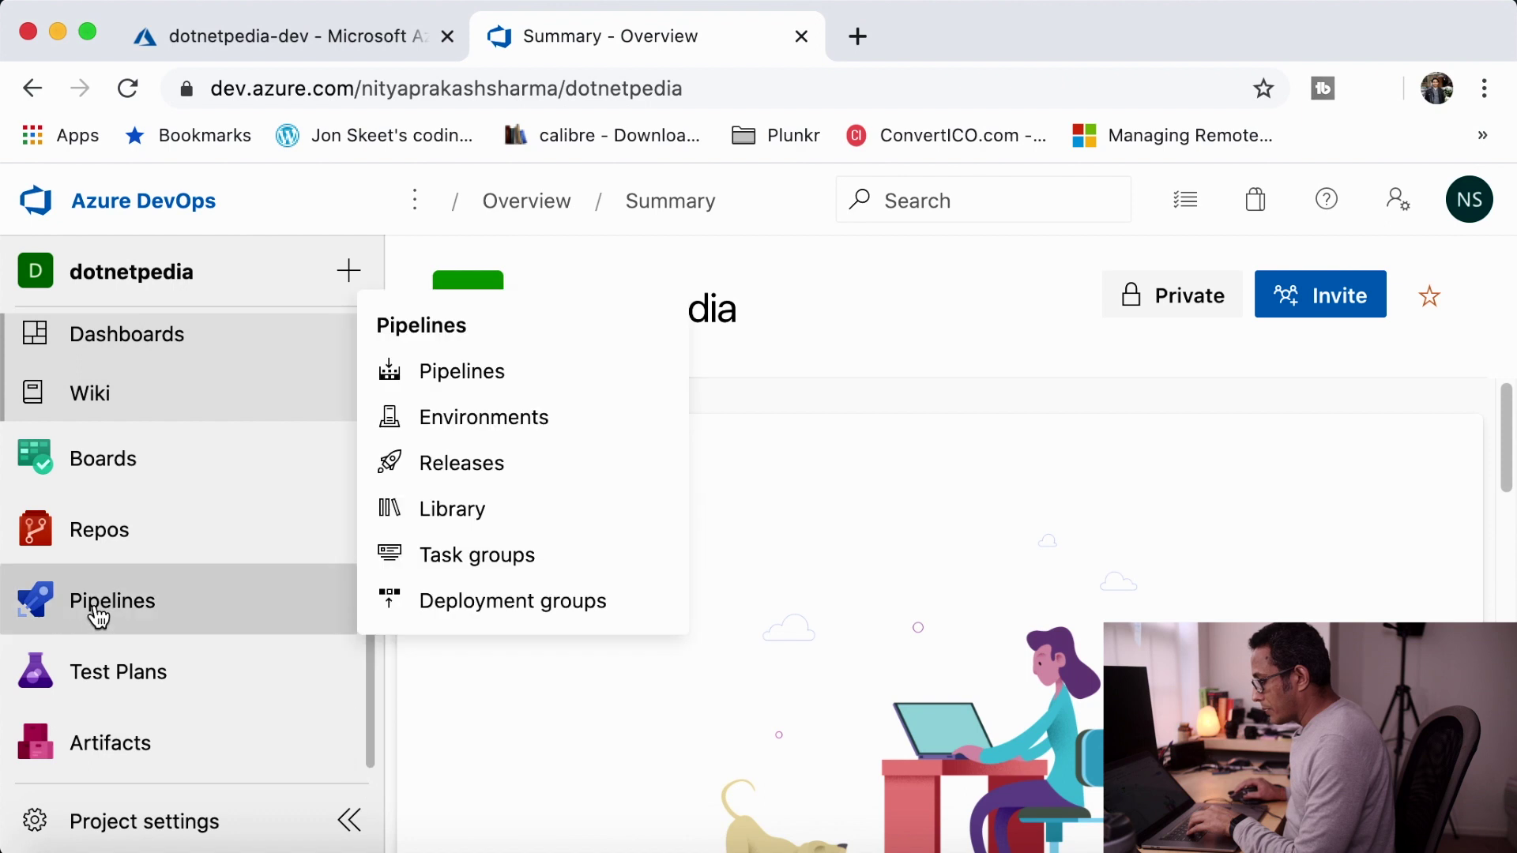
- Create a pipeline for GitHub repo dotnetpedia2 using the ASP.NET Core (.NET Framework) template
{"action": "left_click", "coordinate": [92, 613]}
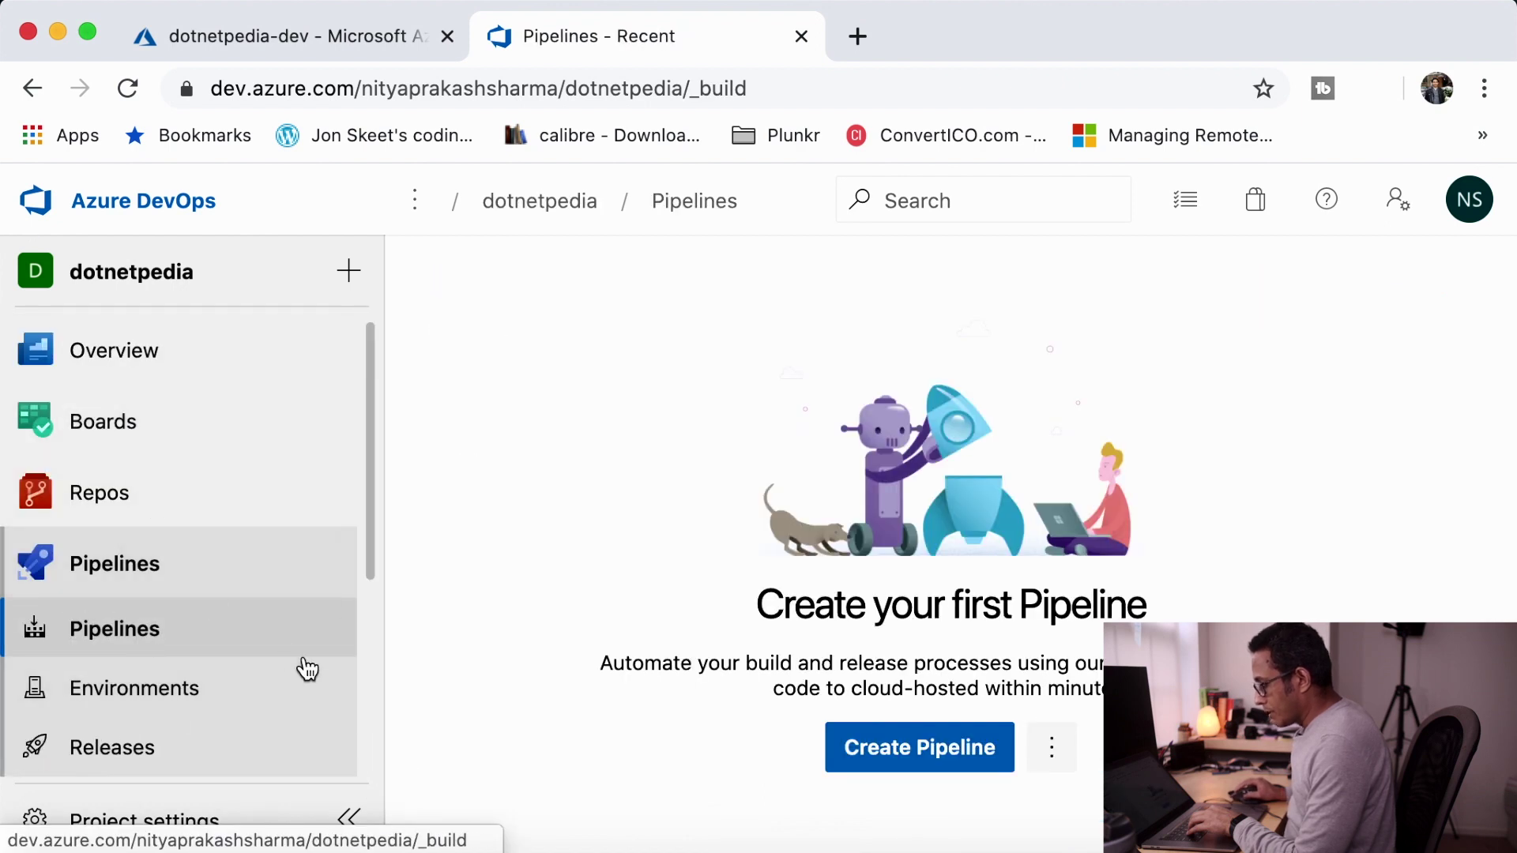
{"action": "left_click", "coordinate": [926, 750]}
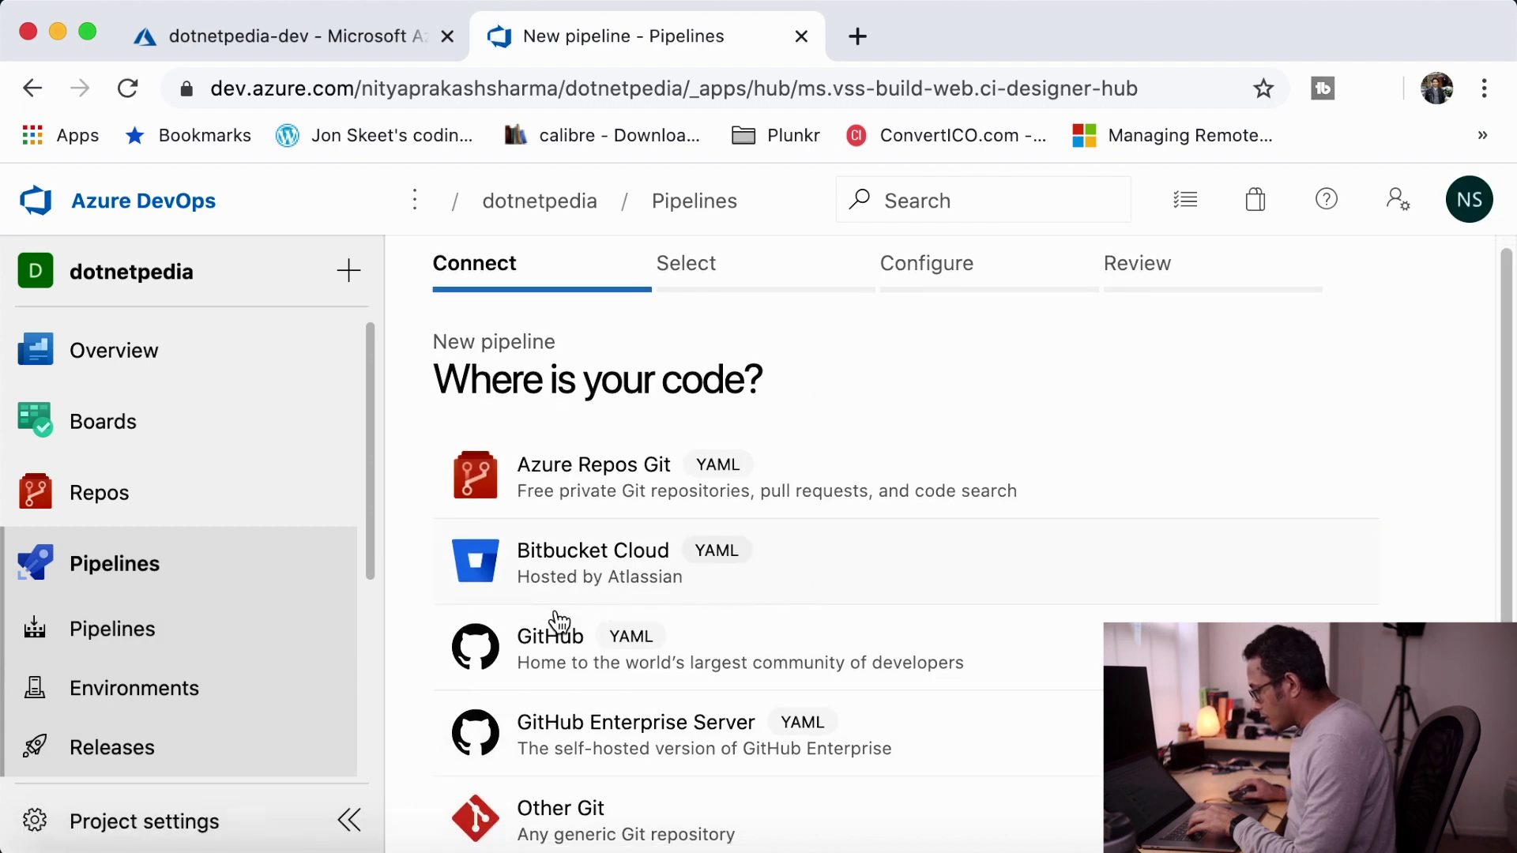
{"action": "left_click", "coordinate": [570, 656]}
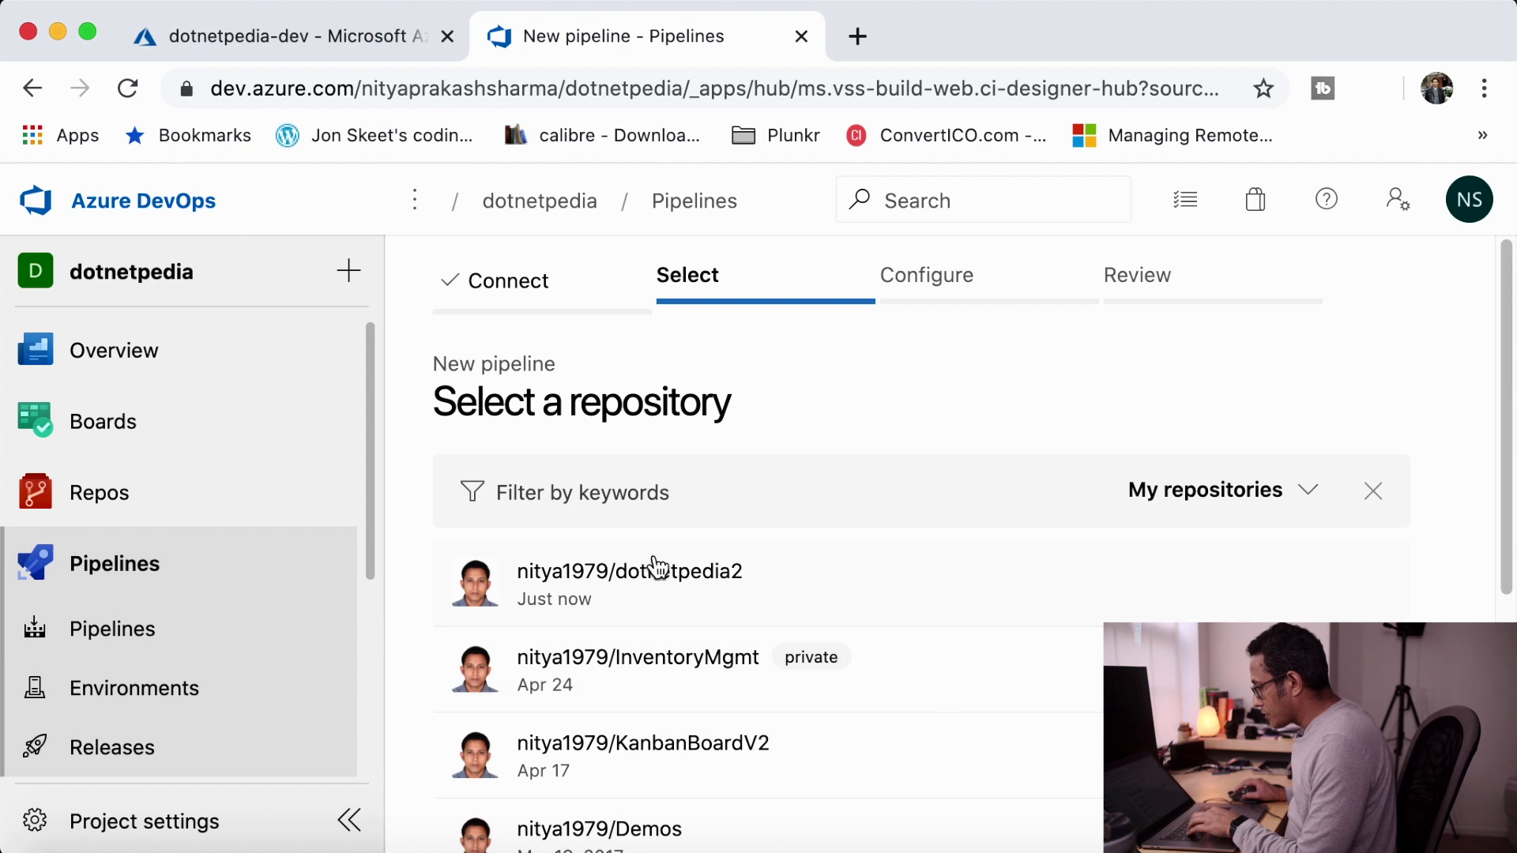
{"action": "left_click", "coordinate": [655, 578]}
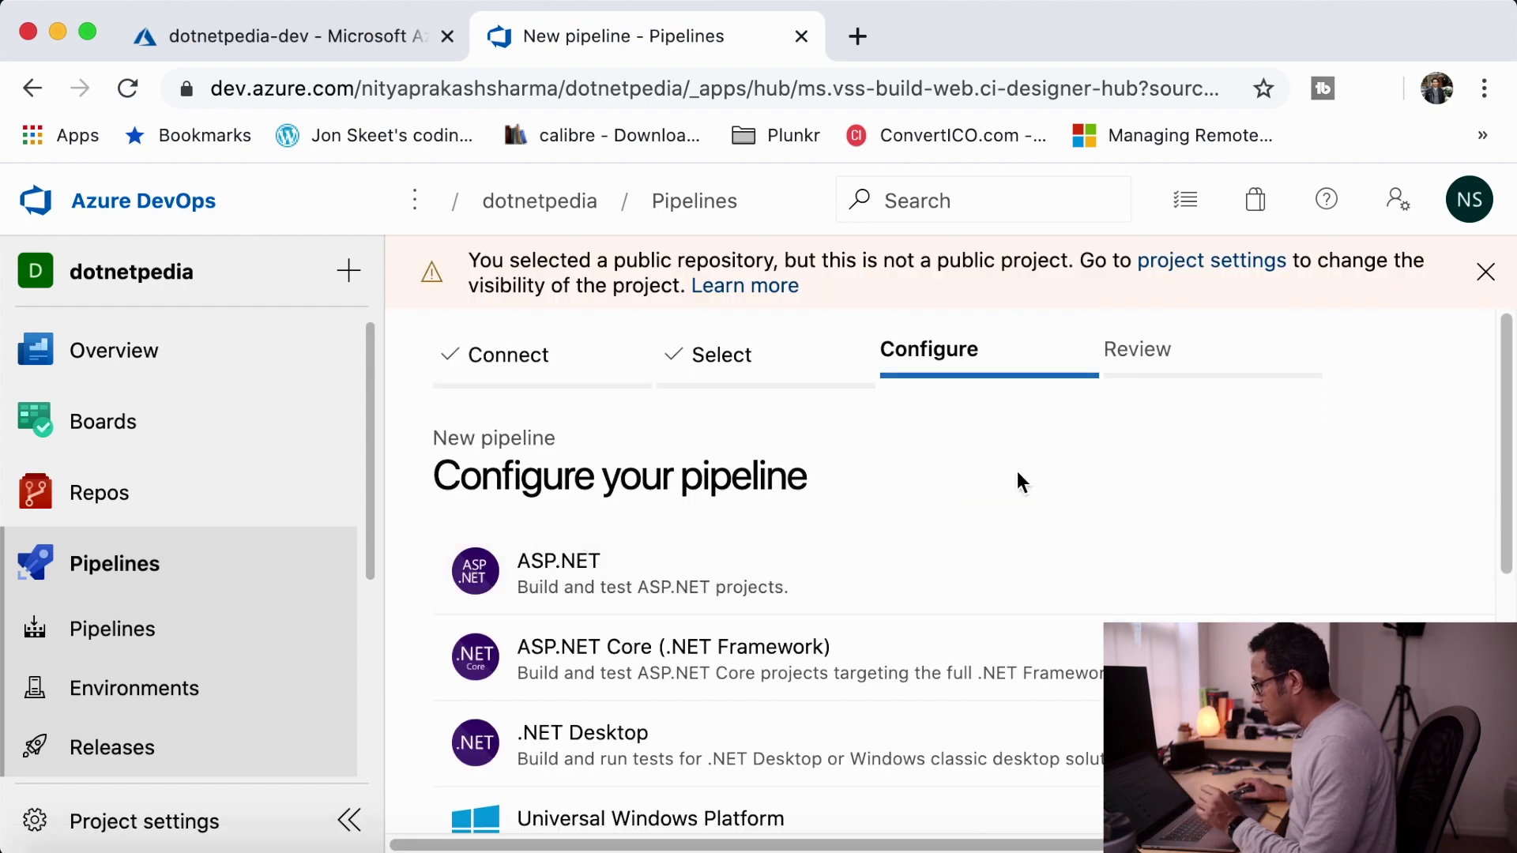
{"action": "scroll", "coordinate": [1018, 474], "scroll_direction": "down", "scroll_amount": 2}
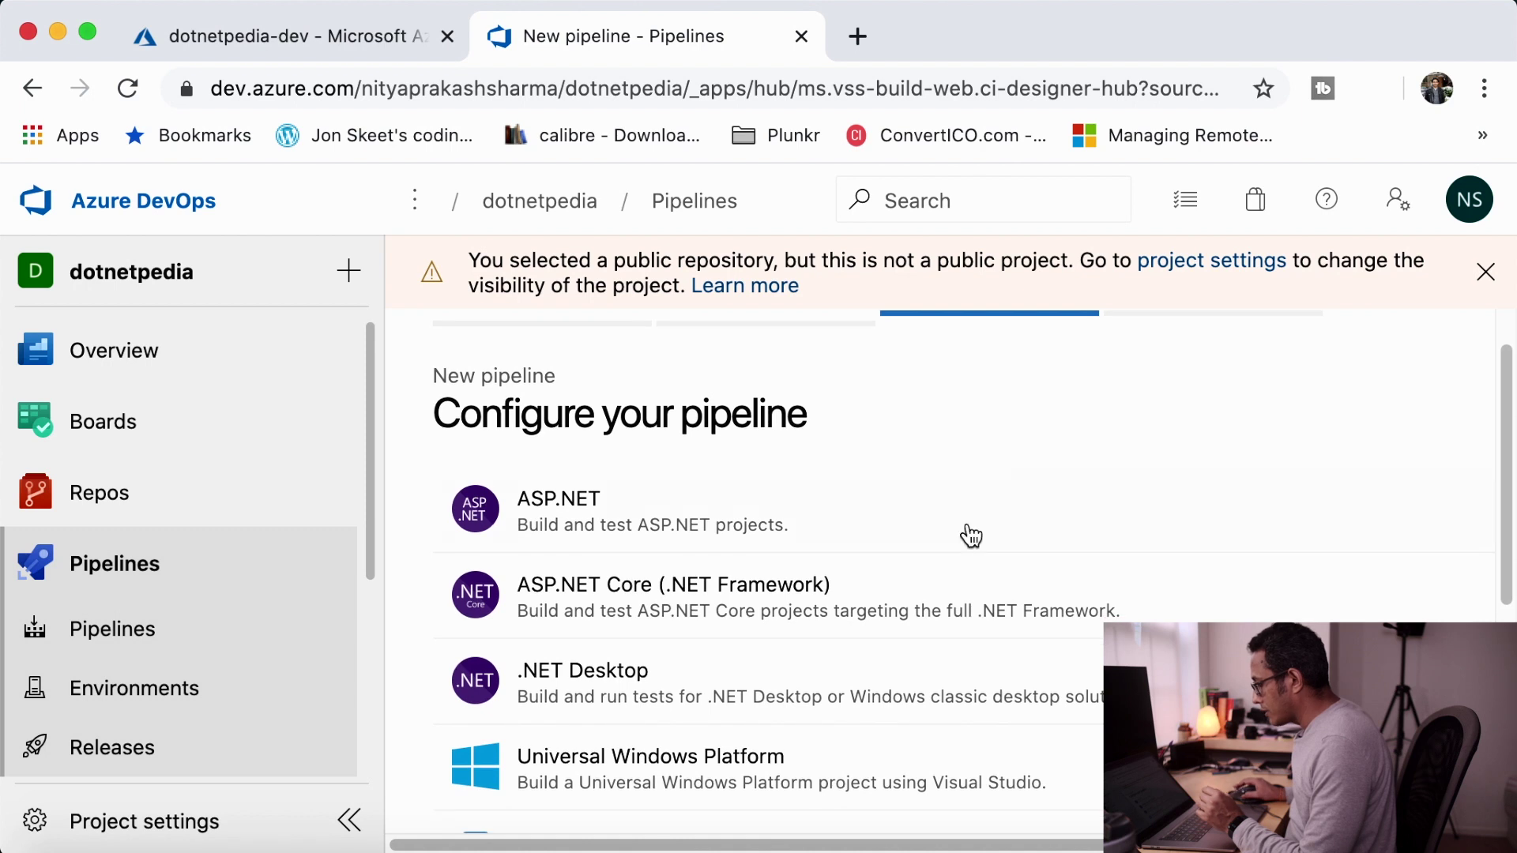
{"action": "left_click", "coordinate": [676, 591]}
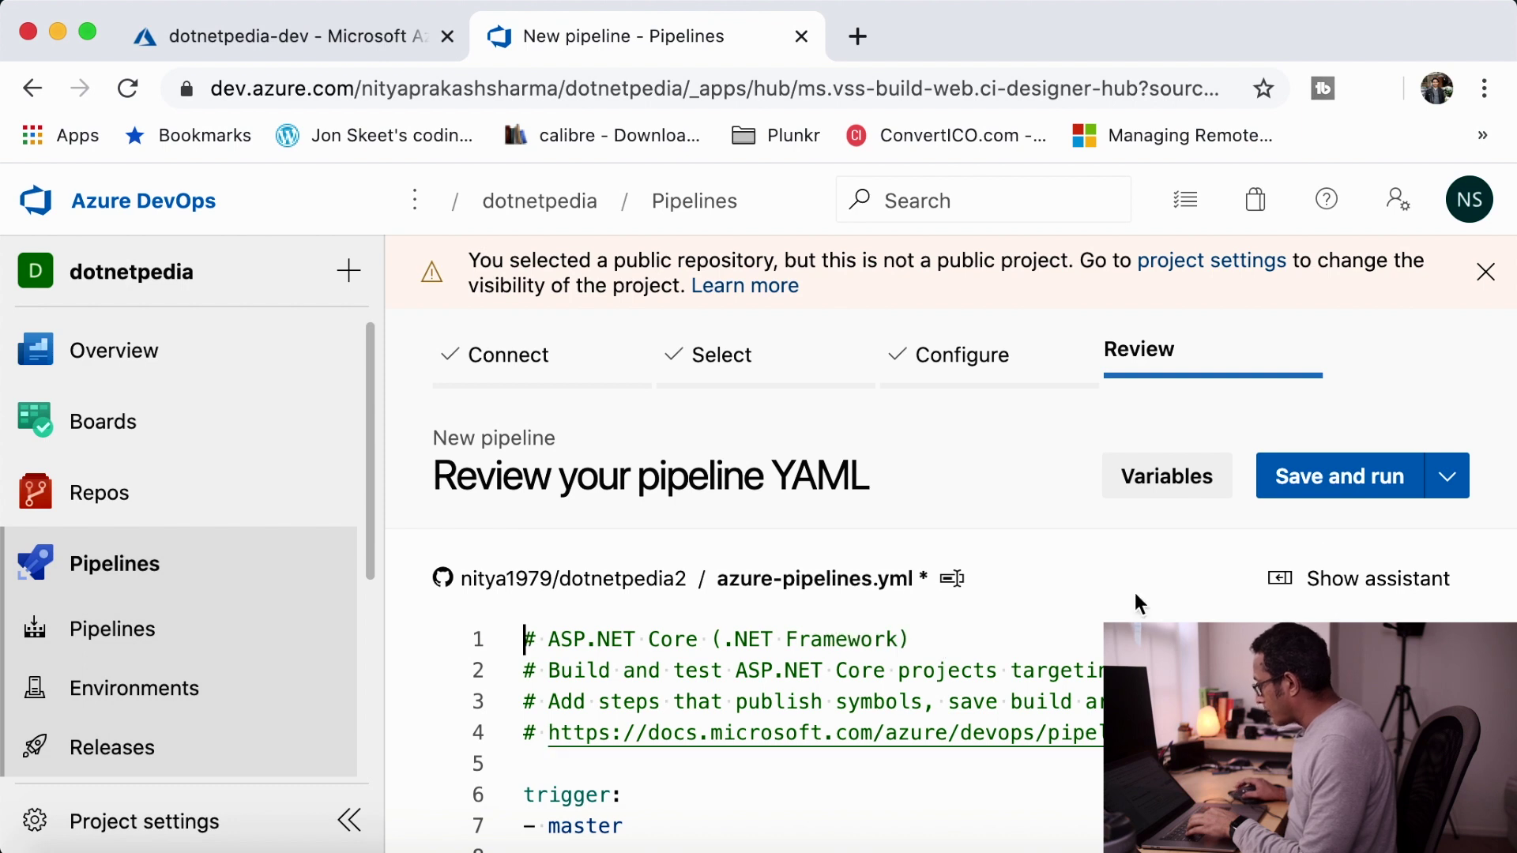
- Dismiss the public-repository warning and review the YAML's windows-latest build image
{"action": "left_click", "coordinate": [1484, 274]}
{"action": "scroll", "coordinate": [893, 630], "scroll_direction": "down", "scroll_amount": 5}
{"action": "scroll", "coordinate": [894, 629], "scroll_direction": "down", "scroll_amount": 6}
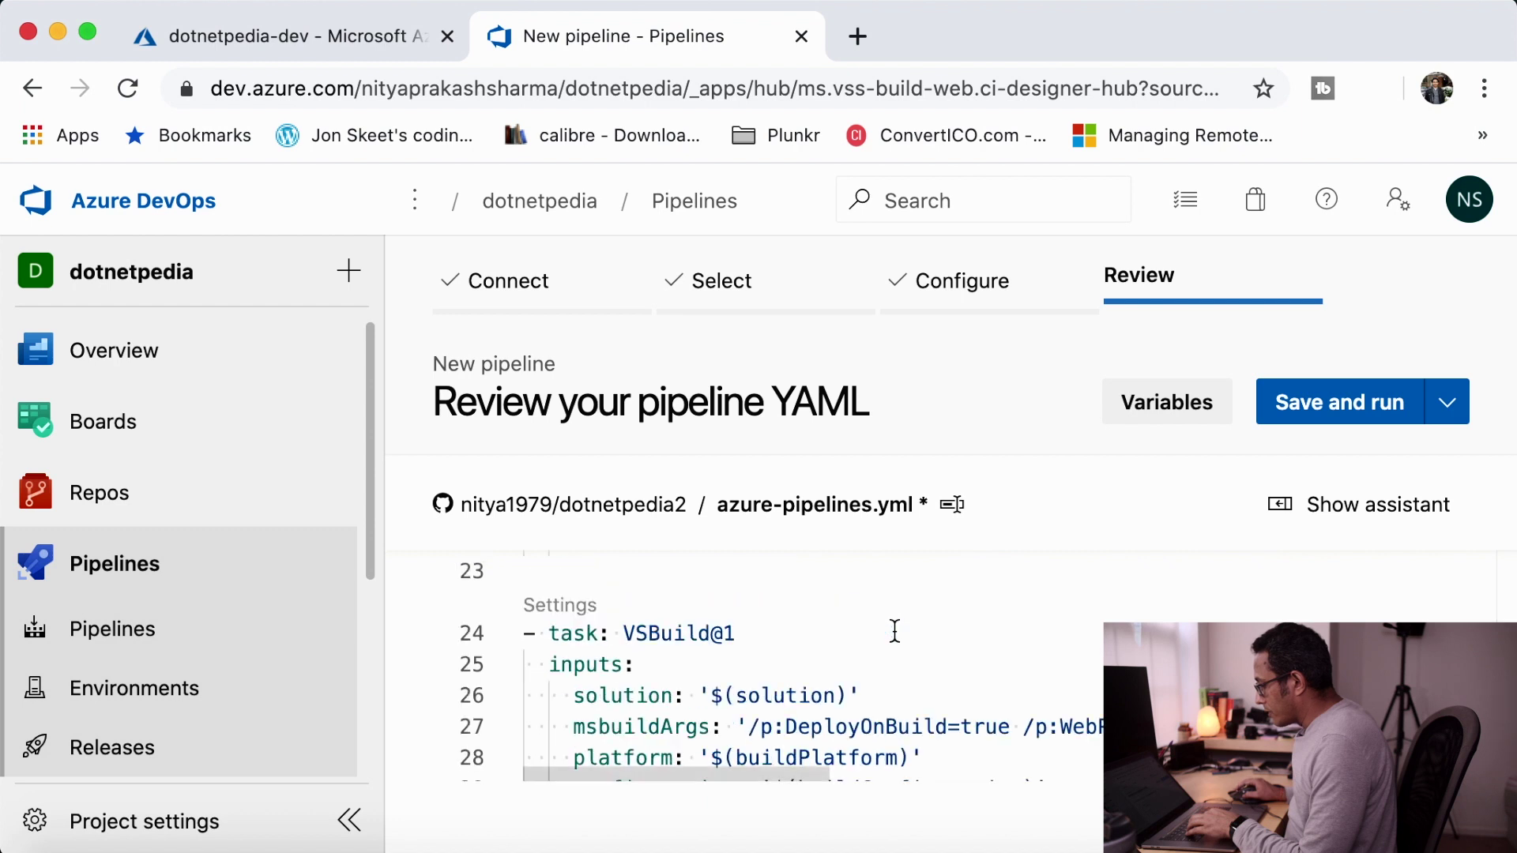
{"action": "scroll", "coordinate": [893, 630], "scroll_direction": "down", "scroll_amount": 3}
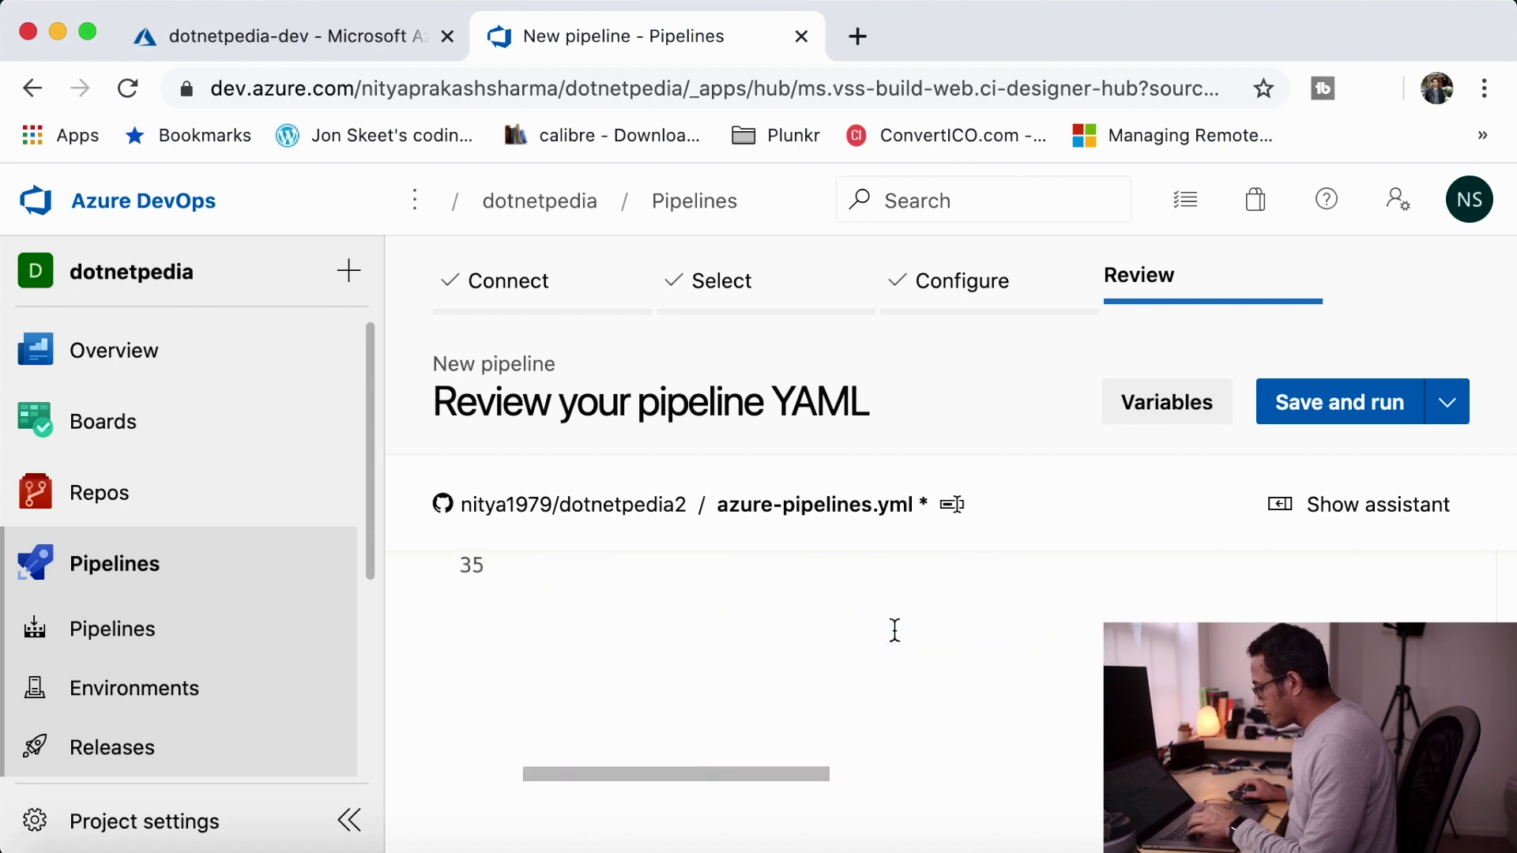
{"action": "scroll", "coordinate": [893, 630], "scroll_direction": "up", "scroll_amount": 10}
{"action": "scroll", "coordinate": [893, 629], "scroll_direction": "down", "scroll_amount": 2}
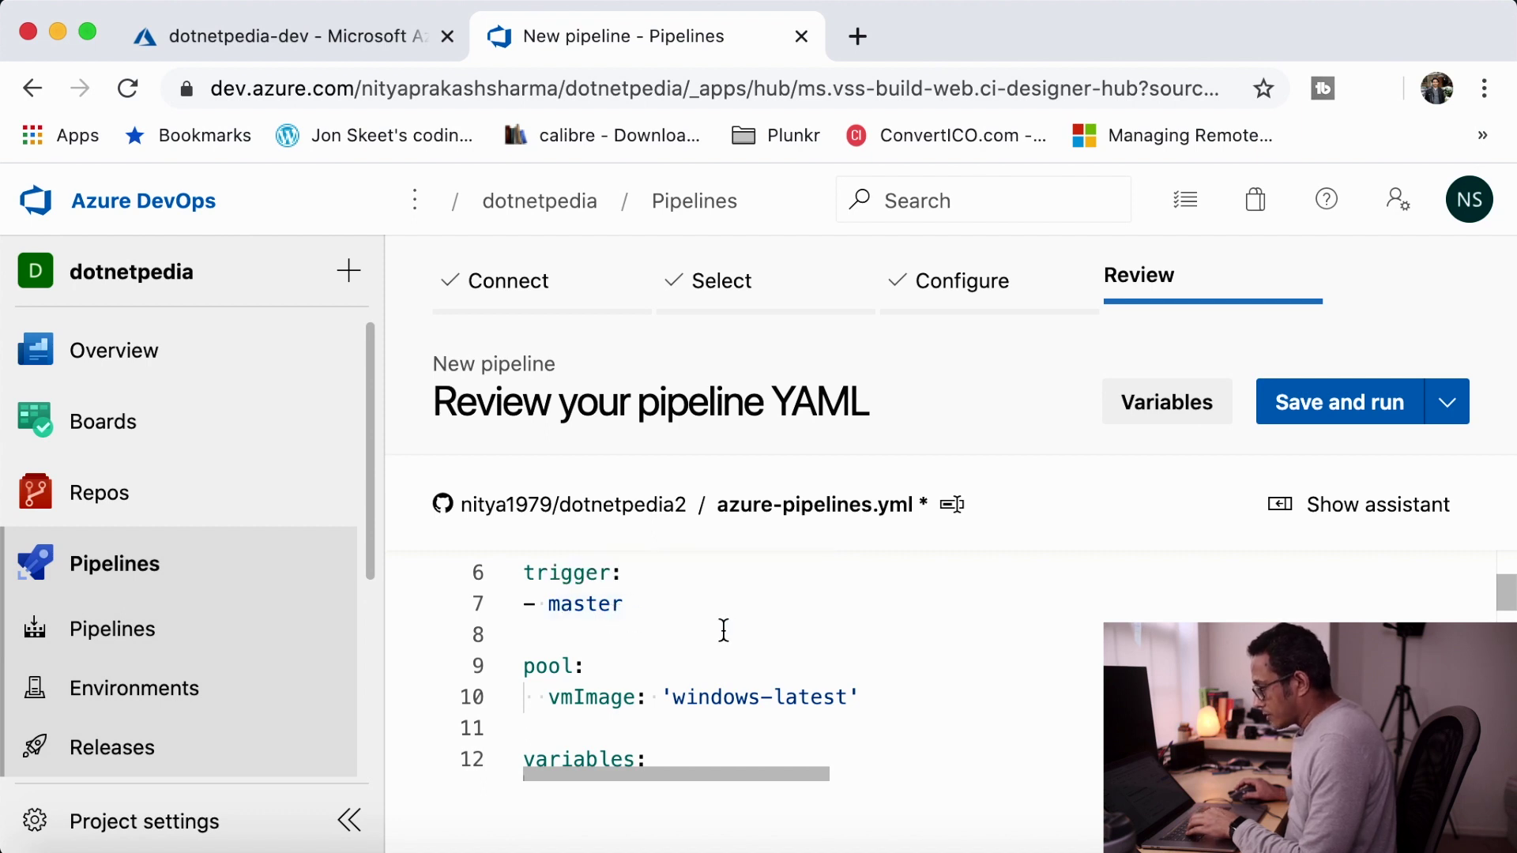
{"action": "scroll", "coordinate": [723, 630], "scroll_direction": "down", "scroll_amount": 2}
{"action": "scroll", "coordinate": [724, 629], "scroll_direction": "up", "scroll_amount": 2}
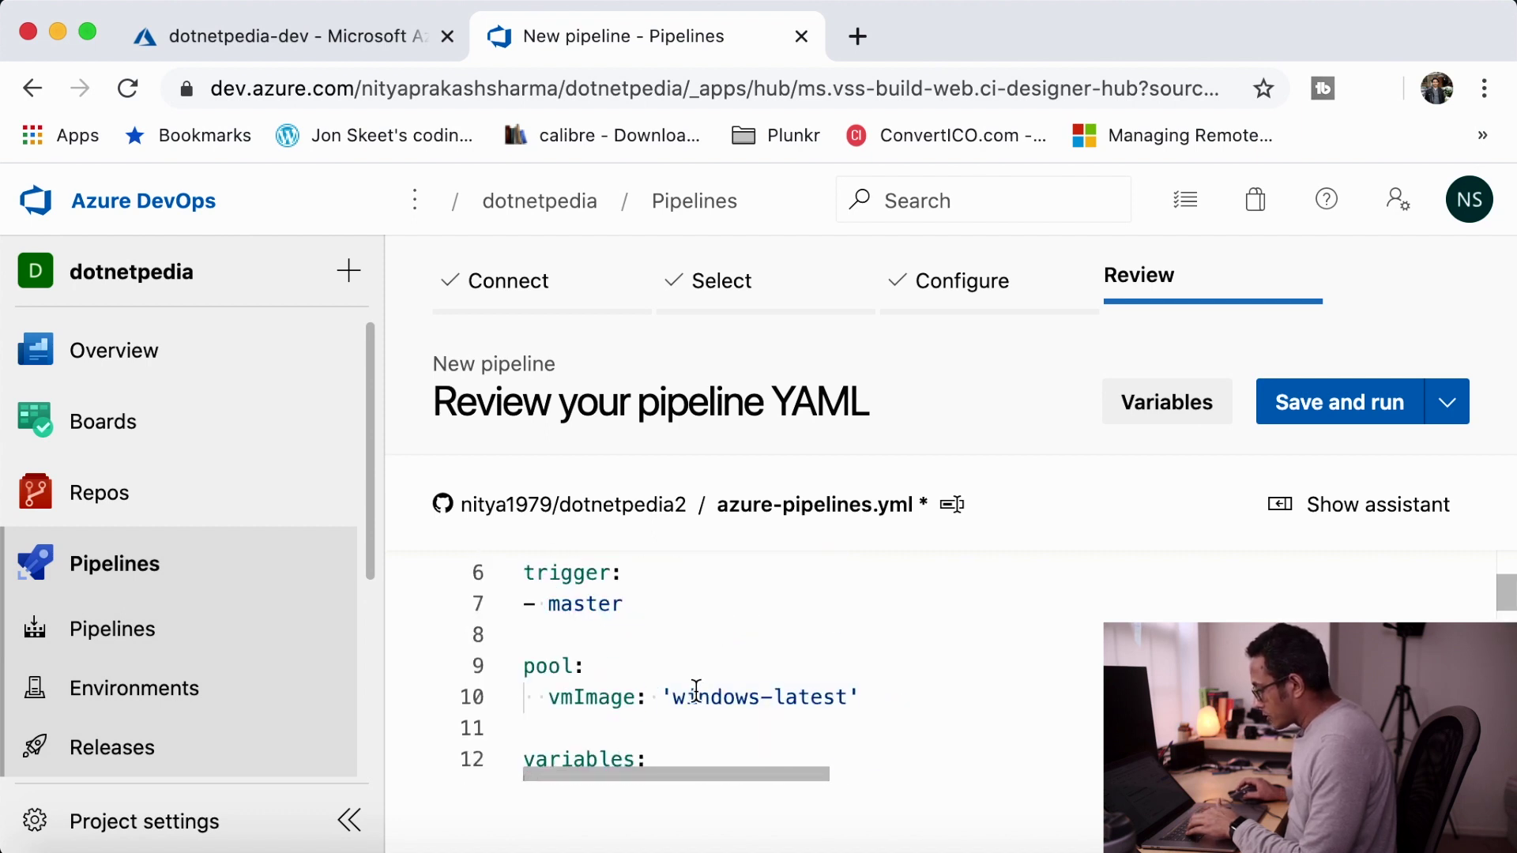
{"action": "left_click_drag", "start_coordinate": [676, 702], "coordinate": [846, 698]}
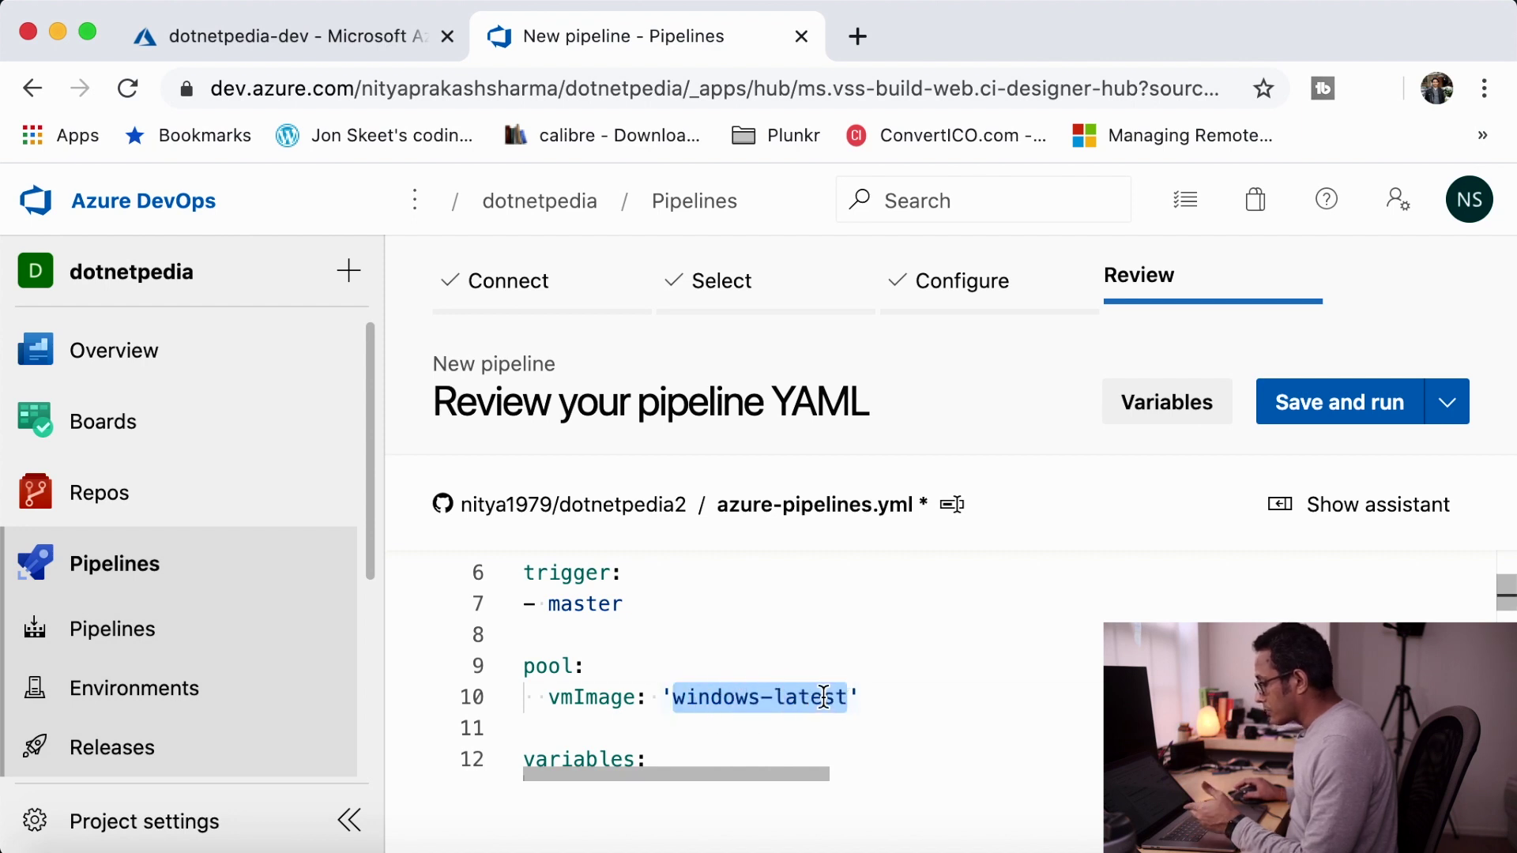
{"action": "scroll", "coordinate": [822, 694], "scroll_direction": "down", "scroll_amount": 3}
{"action": "scroll", "coordinate": [823, 693], "scroll_direction": "up", "scroll_amount": 1}
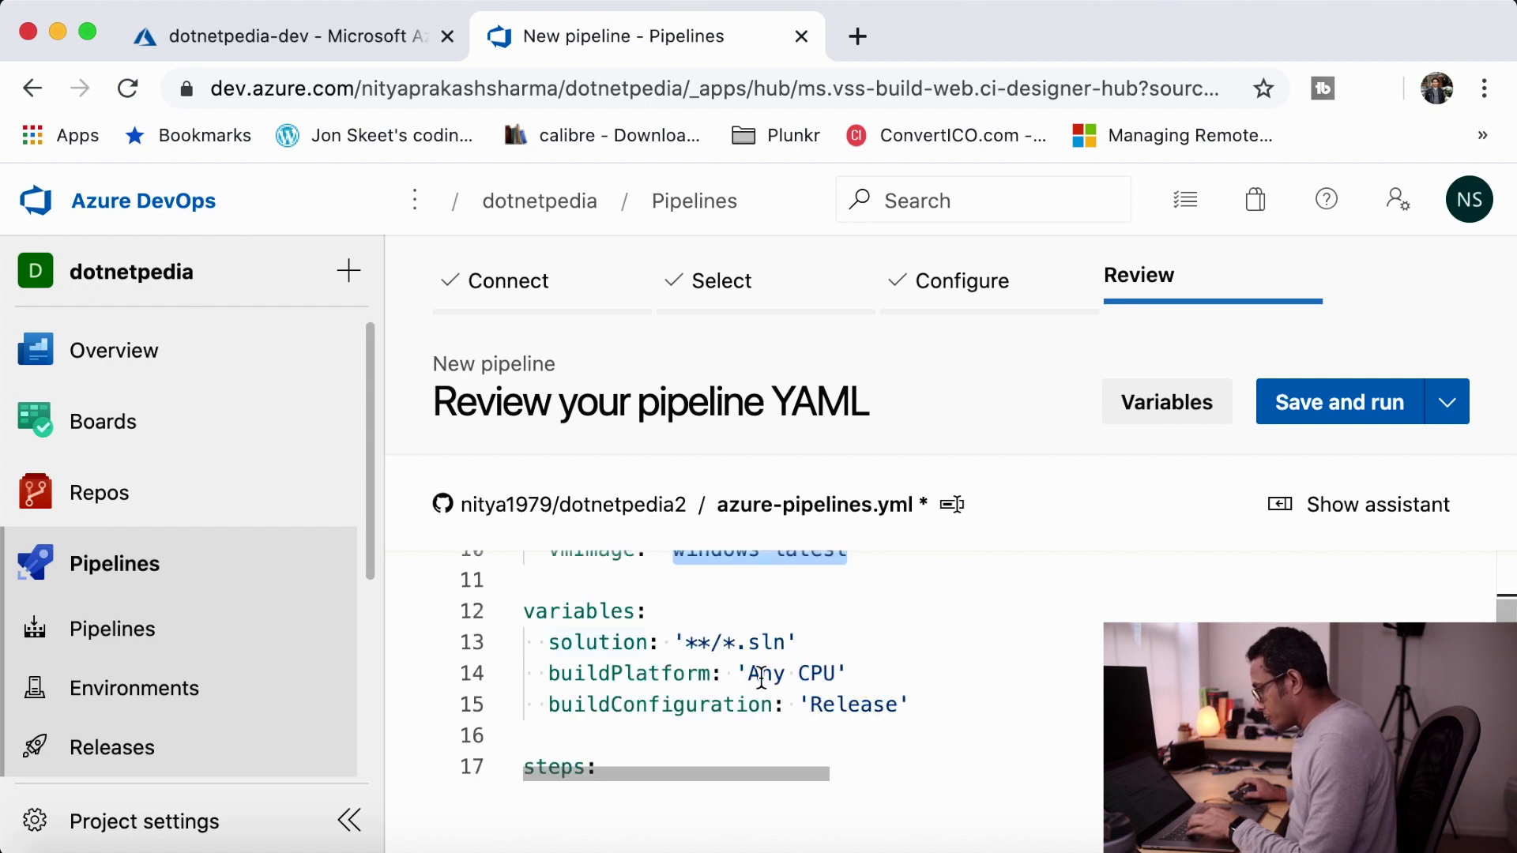
{"action": "scroll", "coordinate": [839, 707], "scroll_direction": "down", "scroll_amount": 3}
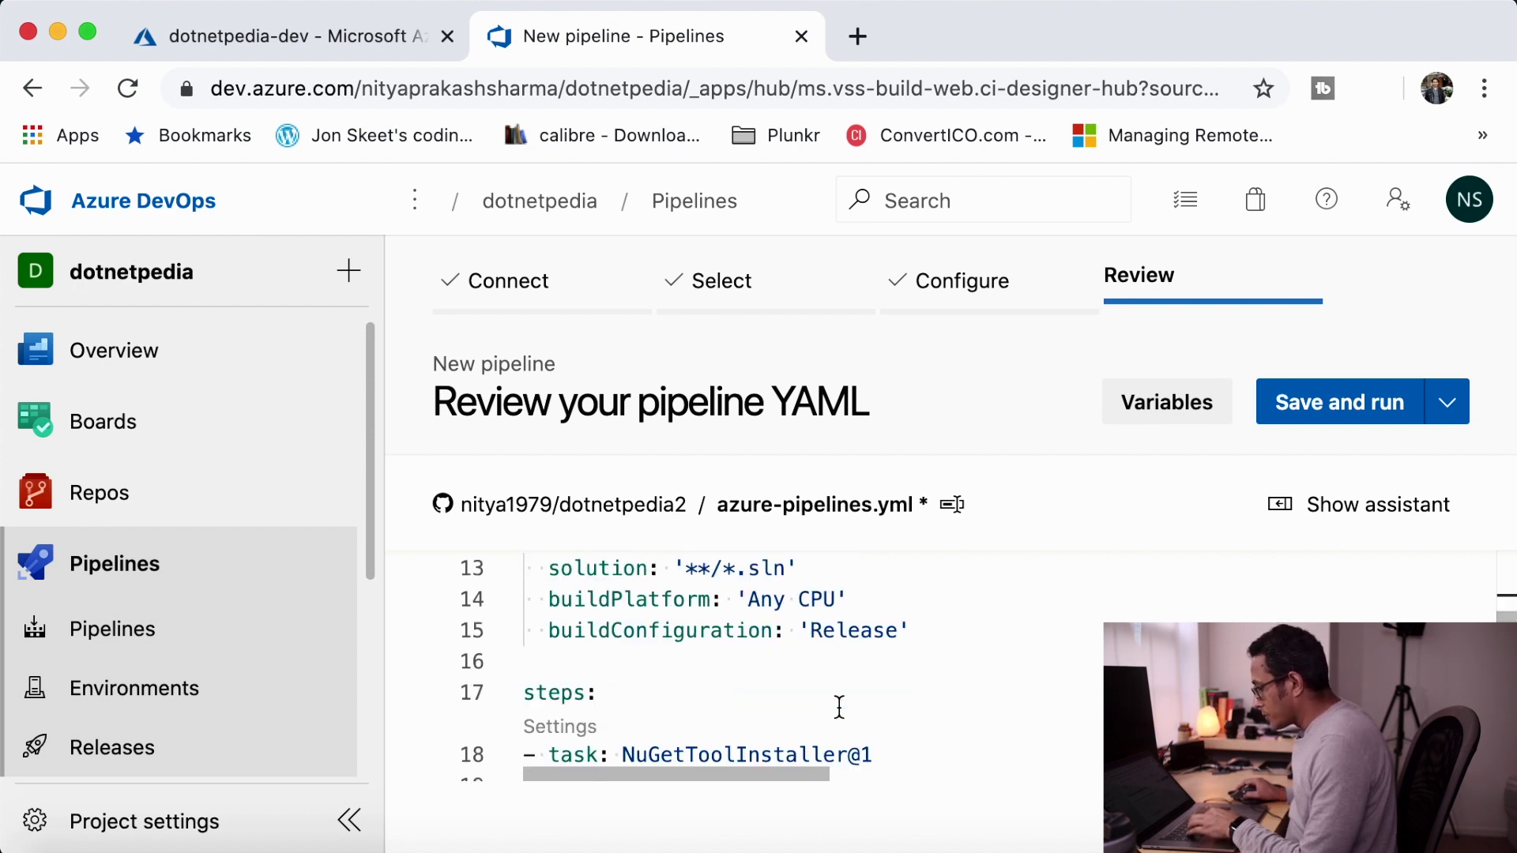
{"action": "scroll", "coordinate": [839, 707], "scroll_direction": "up", "scroll_amount": 1}
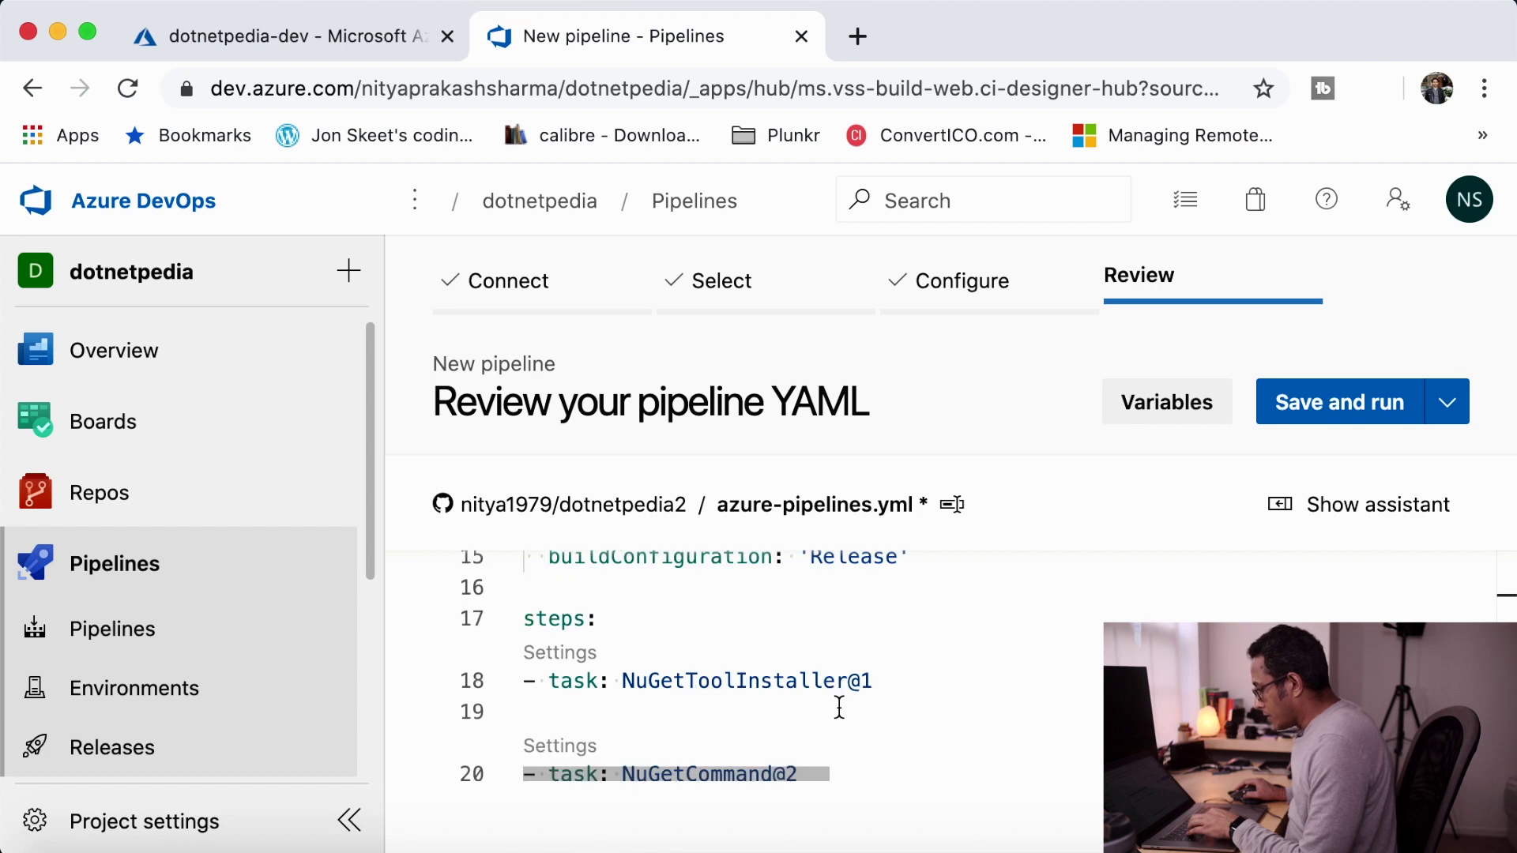
{"action": "scroll", "coordinate": [839, 707], "scroll_direction": "down", "scroll_amount": 1}
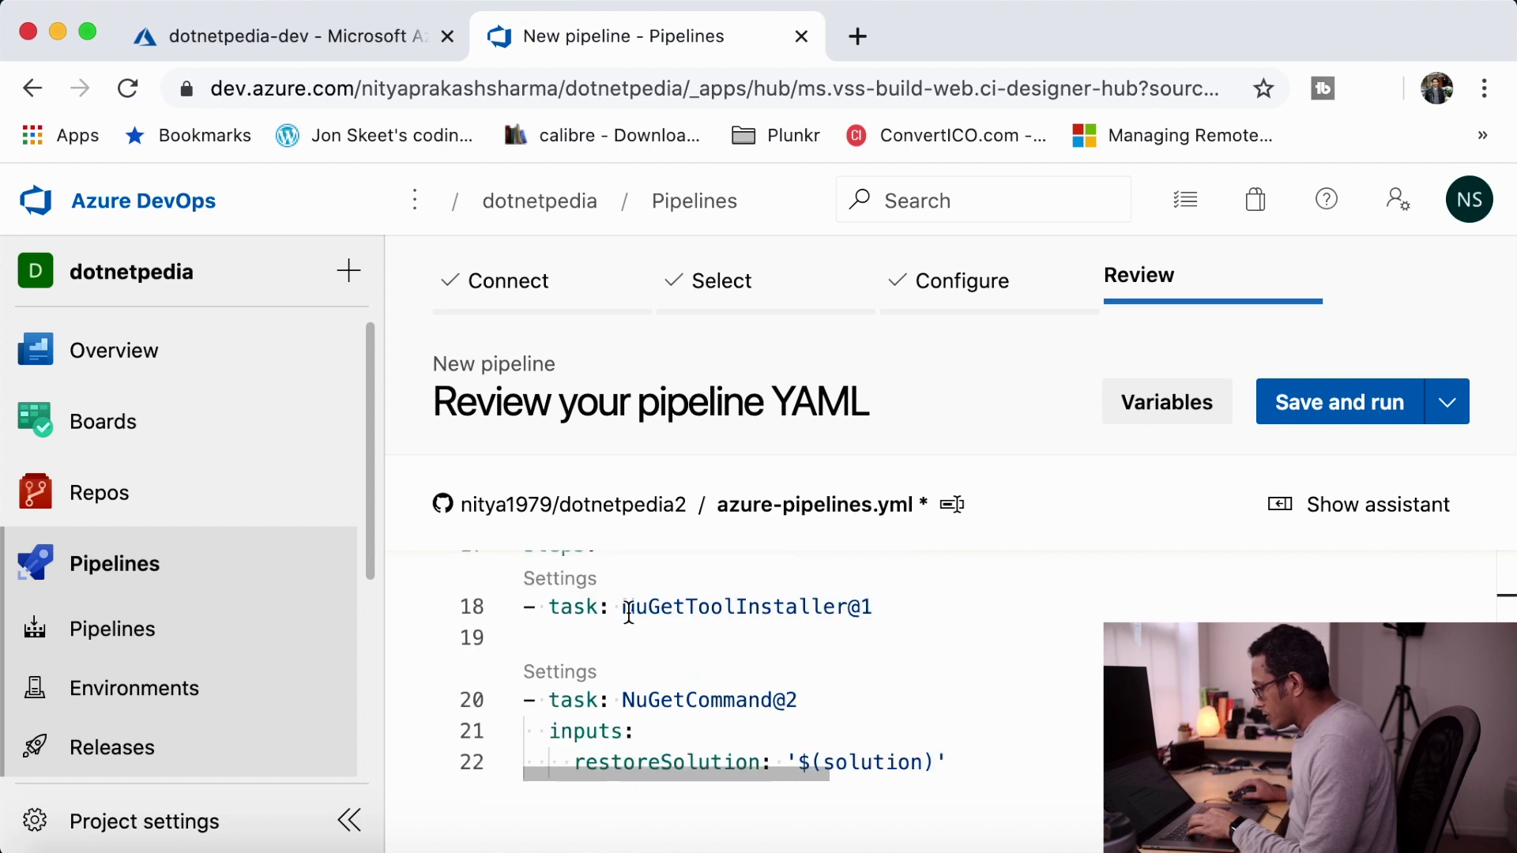
- Review the NuGetToolInstaller@1 and later tasks, then show the Tasks assistant panel
{"action": "left_click_drag", "start_coordinate": [628, 614], "coordinate": [882, 616]}
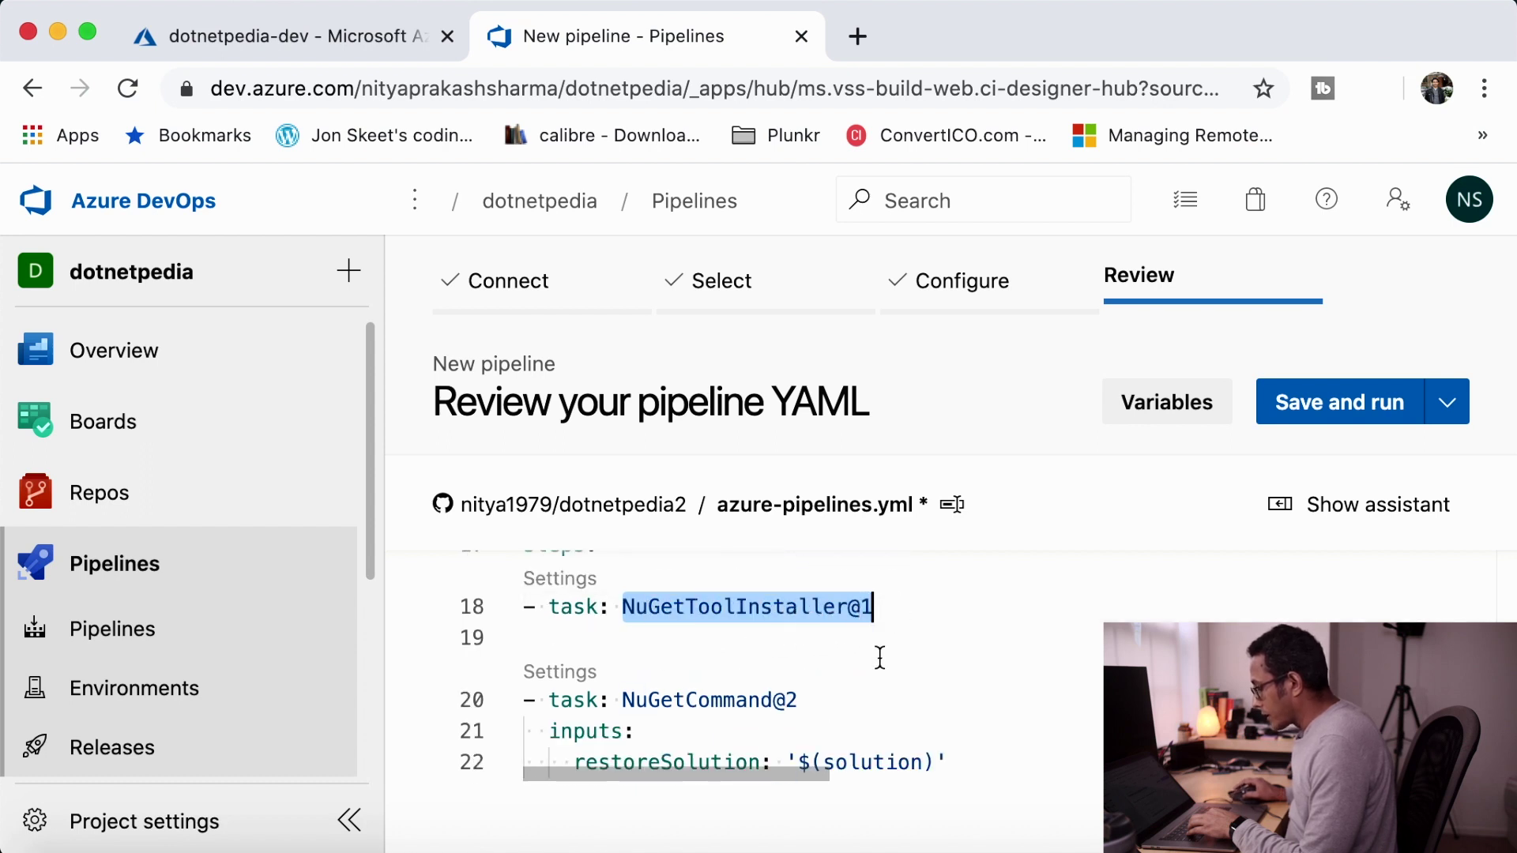
{"action": "scroll", "coordinate": [879, 660], "scroll_direction": "down", "scroll_amount": 2}
{"action": "scroll", "coordinate": [879, 659], "scroll_direction": "up", "scroll_amount": 2}
{"action": "scroll", "coordinate": [879, 660], "scroll_direction": "down", "scroll_amount": 1}
{"action": "scroll", "coordinate": [610, 640], "scroll_direction": "down", "scroll_amount": 2}
{"action": "scroll", "coordinate": [611, 641], "scroll_direction": "up", "scroll_amount": 2}
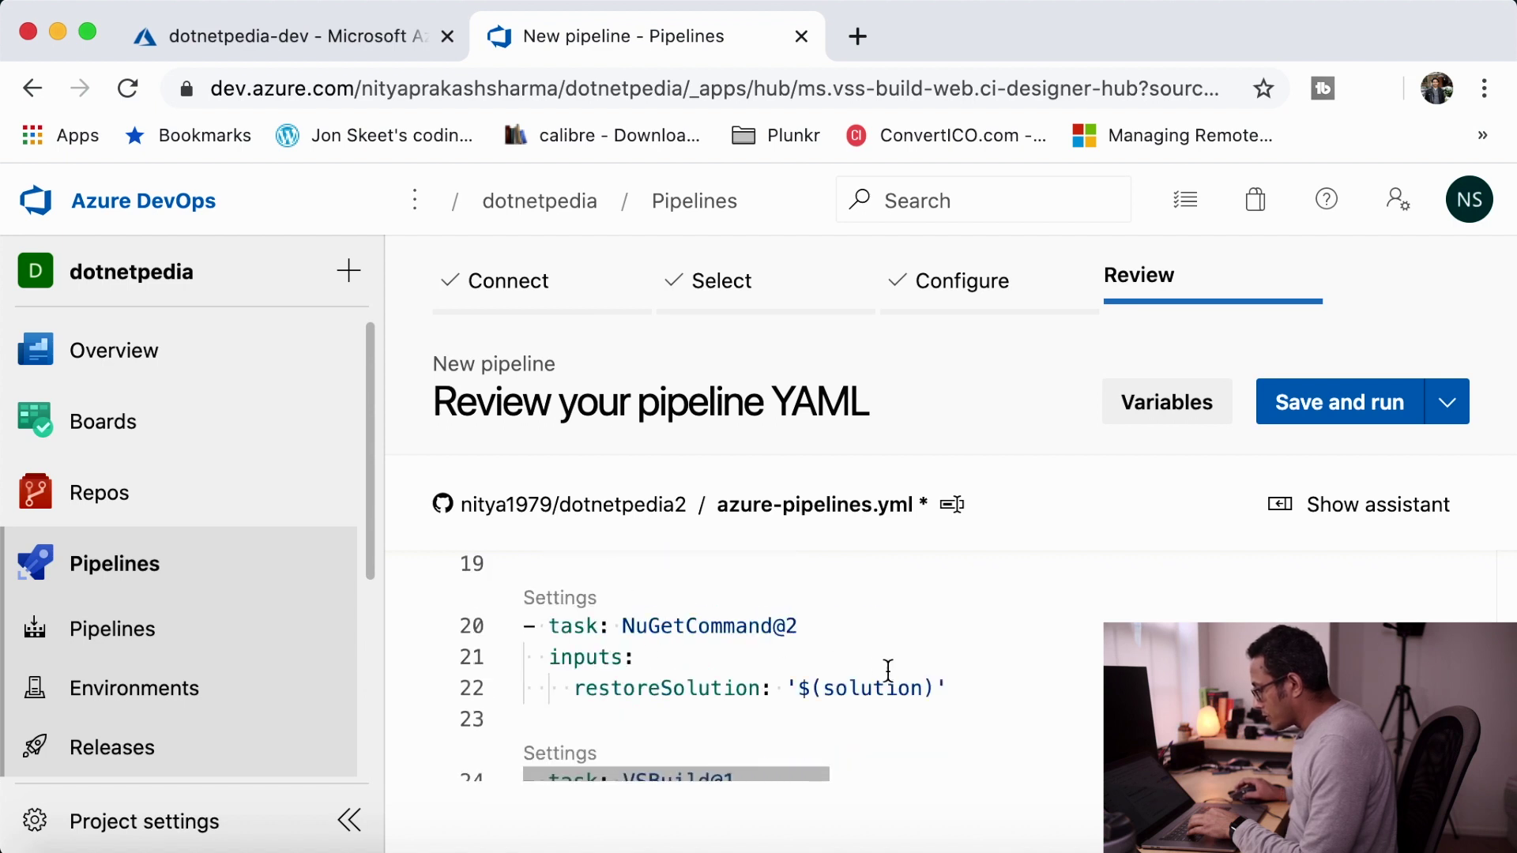
{"action": "scroll", "coordinate": [921, 690], "scroll_direction": "down", "scroll_amount": 3}
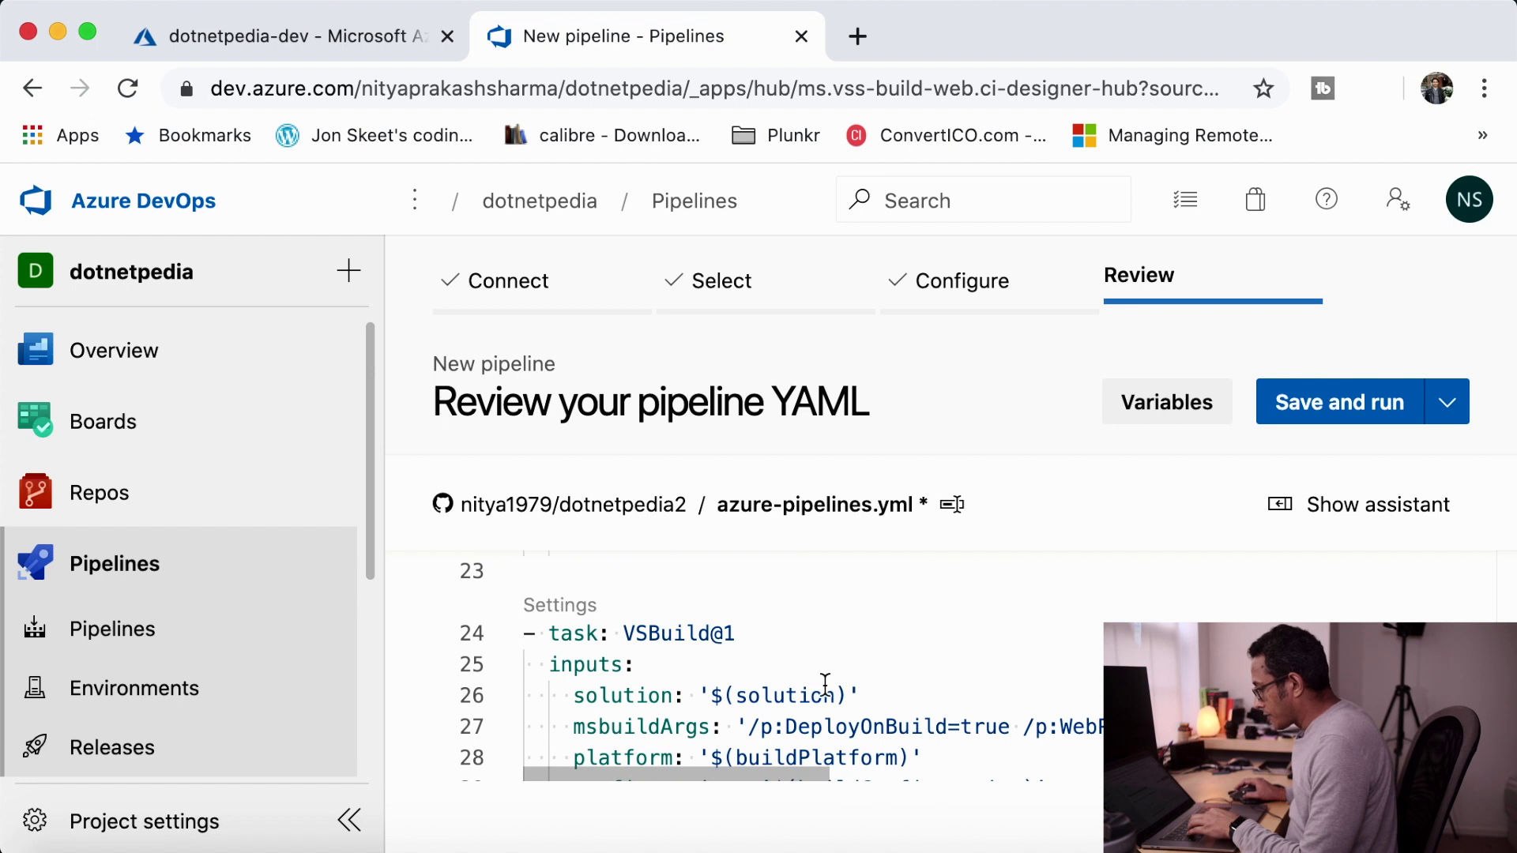
{"action": "scroll", "coordinate": [743, 680], "scroll_direction": "down", "scroll_amount": 2}
{"action": "scroll", "coordinate": [743, 680], "scroll_direction": "down", "scroll_amount": 3}
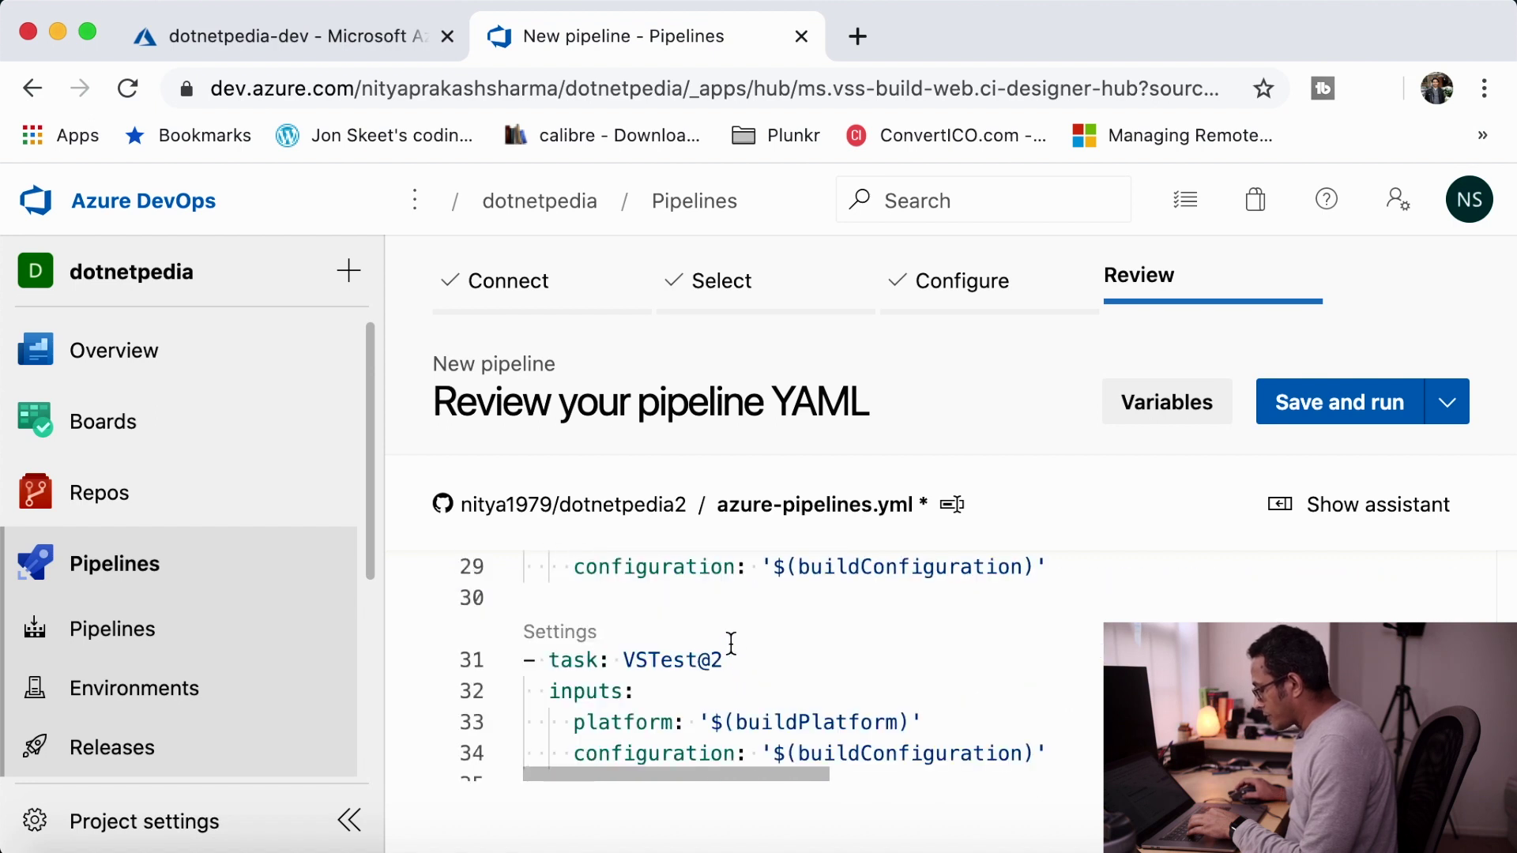
{"action": "scroll", "coordinate": [650, 658], "scroll_direction": "down", "scroll_amount": 2}
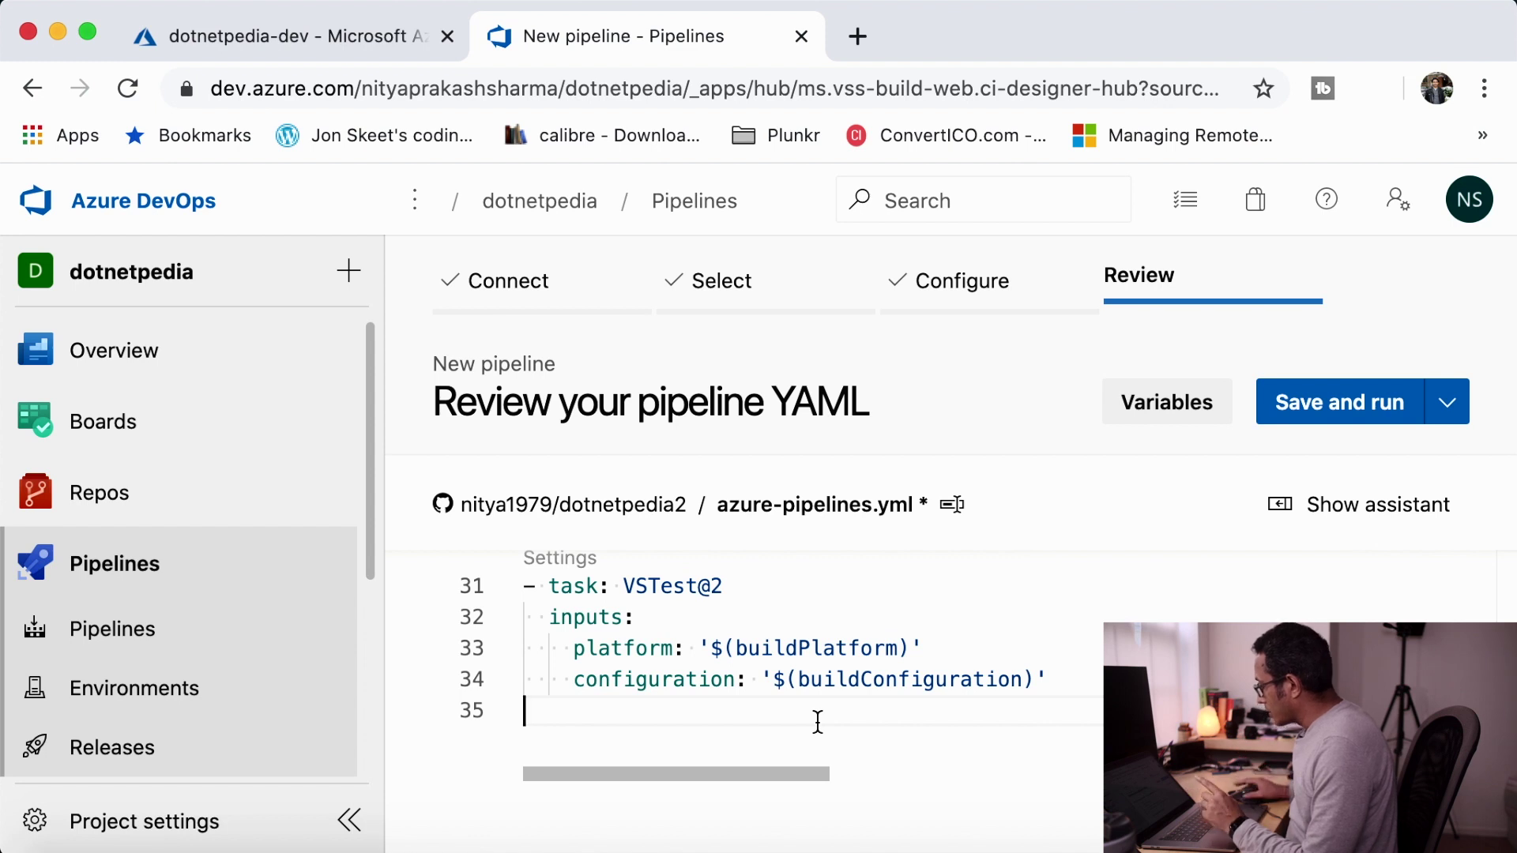
{"action": "left_click", "coordinate": [1353, 509]}
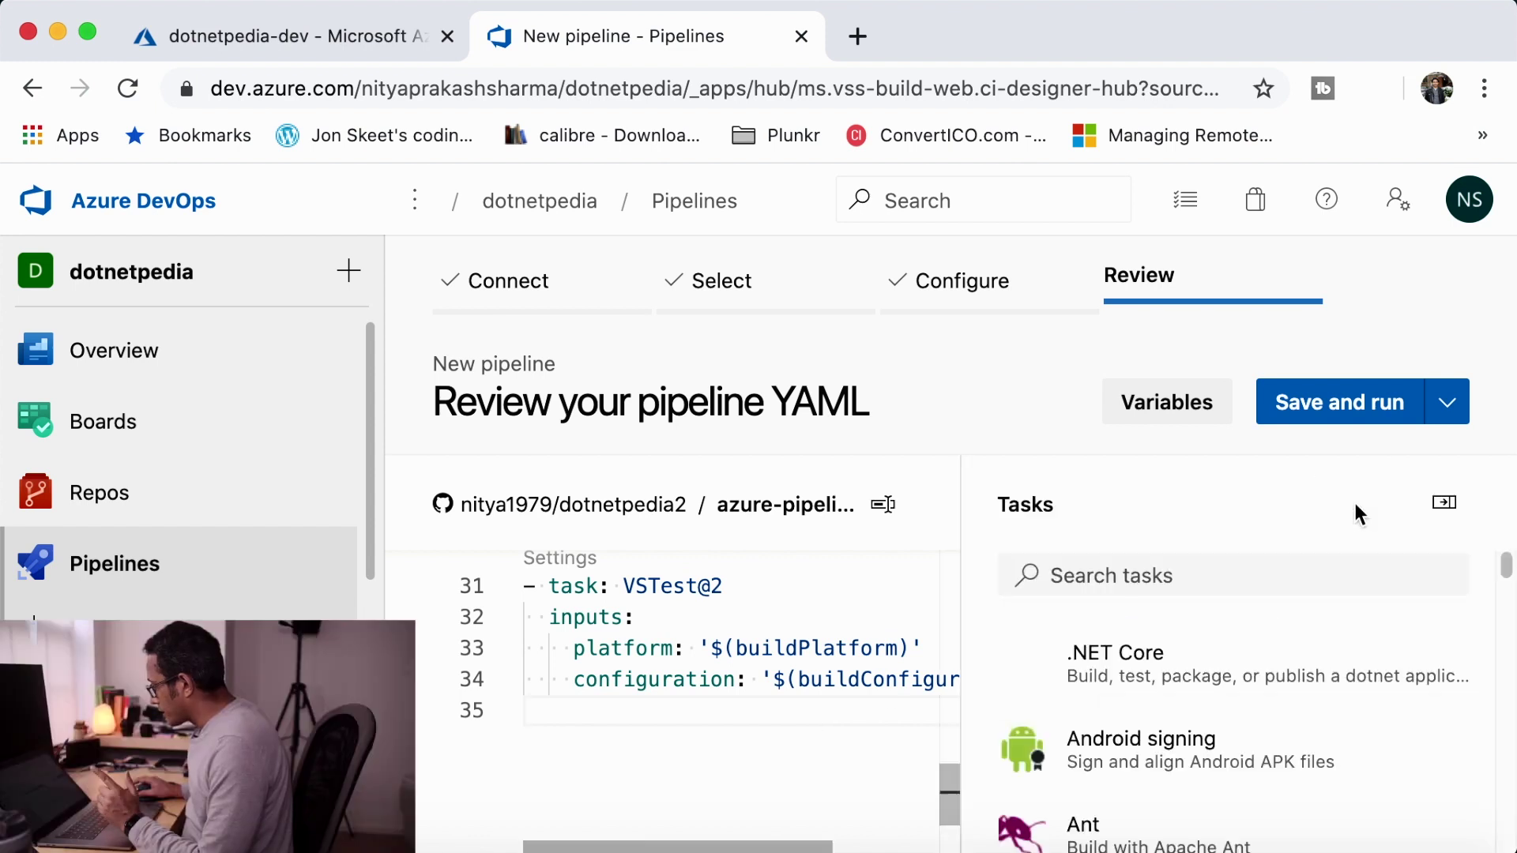
{"action": "scroll", "coordinate": [1361, 662], "scroll_direction": "down", "scroll_amount": 5}
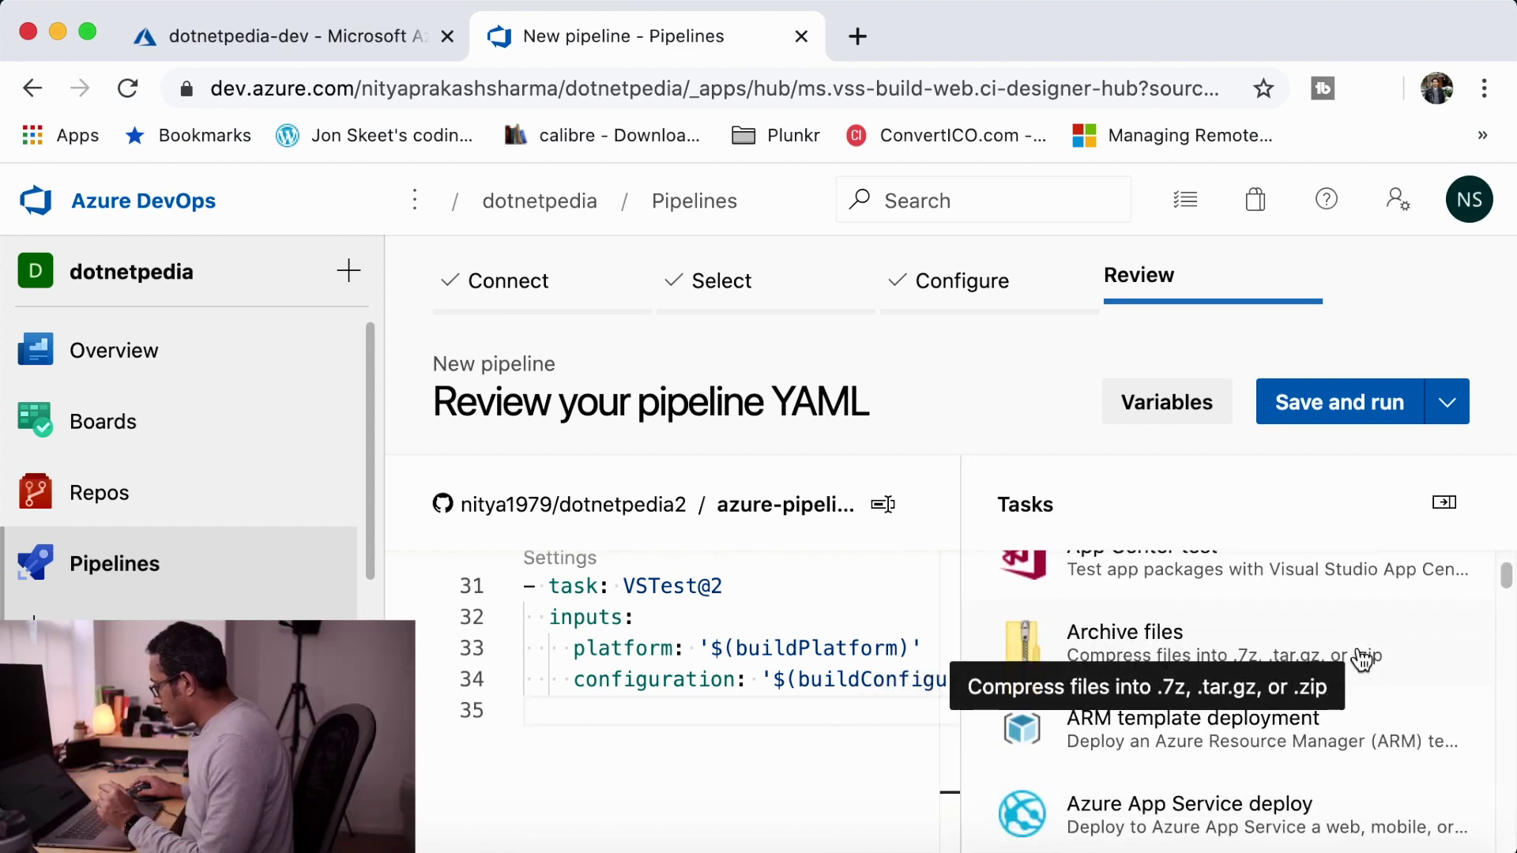
{"action": "scroll", "coordinate": [1361, 662], "scroll_direction": "down", "scroll_amount": 6}
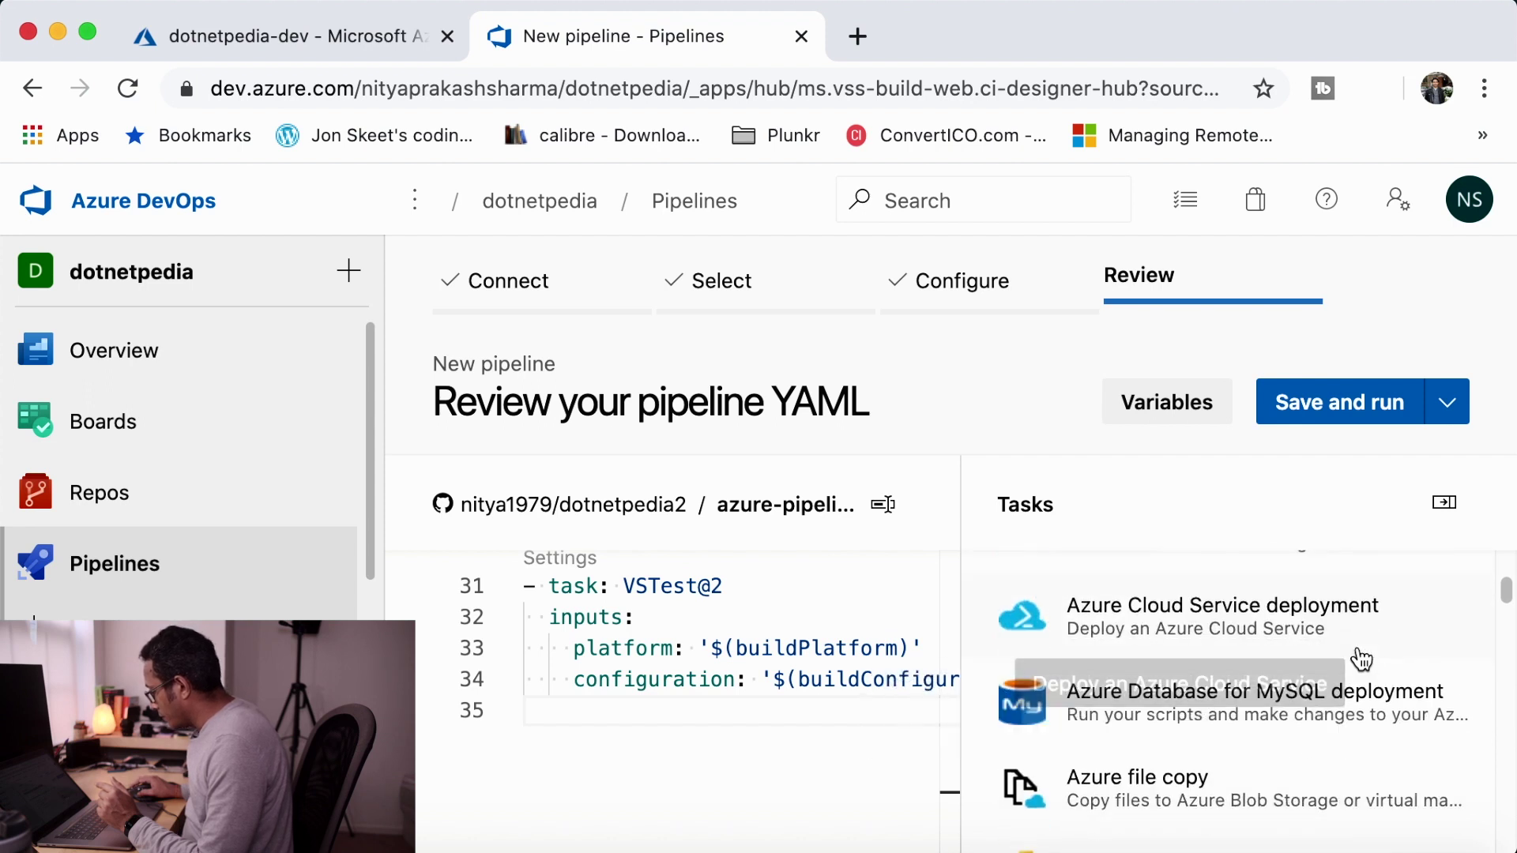
{"action": "scroll", "coordinate": [1360, 662], "scroll_direction": "down", "scroll_amount": 10}
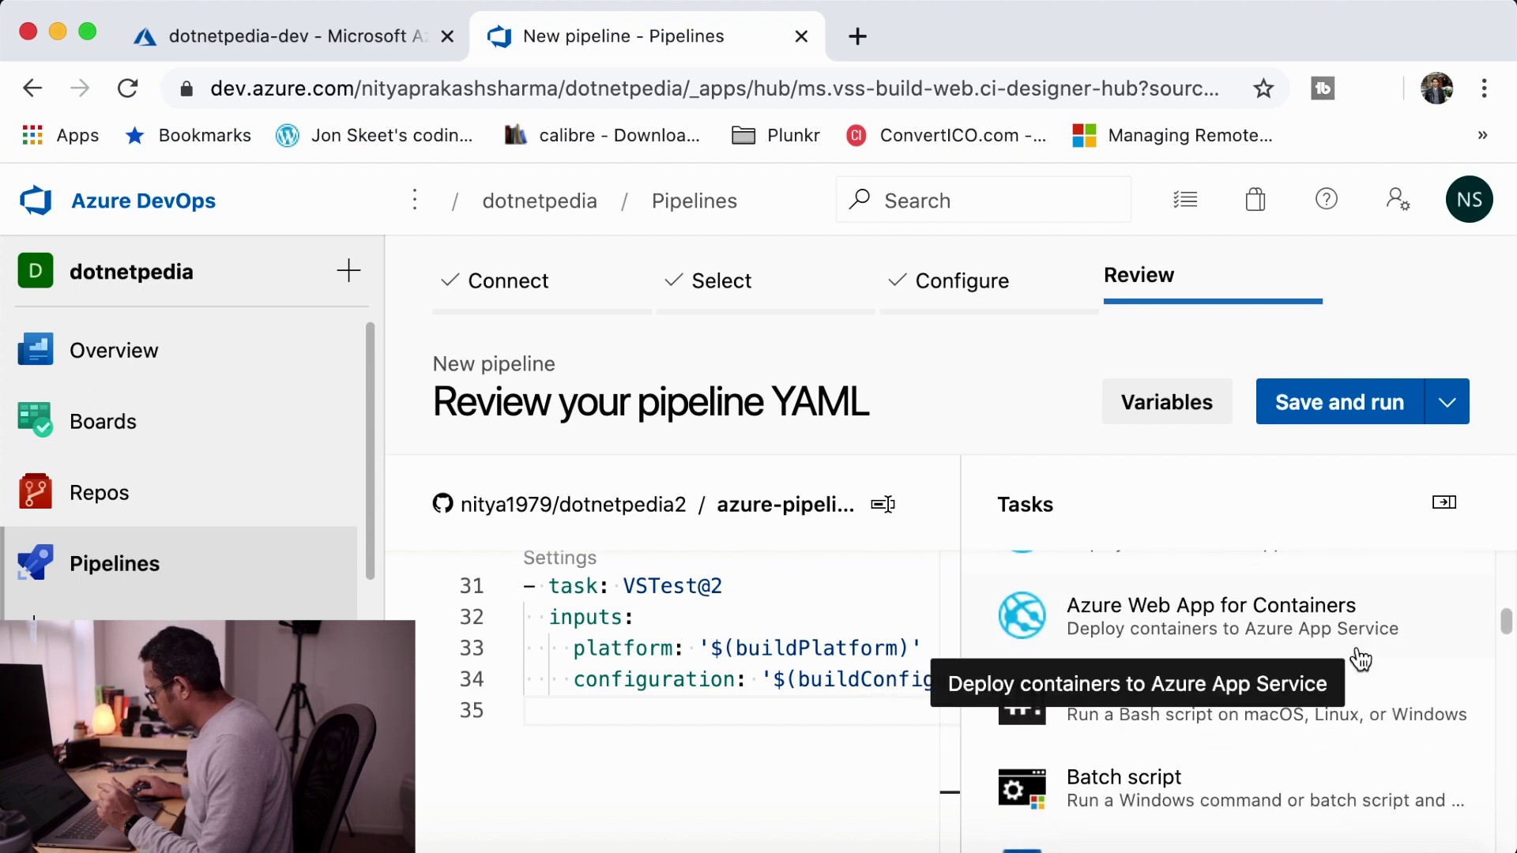
{"action": "scroll", "coordinate": [1360, 659], "scroll_direction": "down", "scroll_amount": 8}
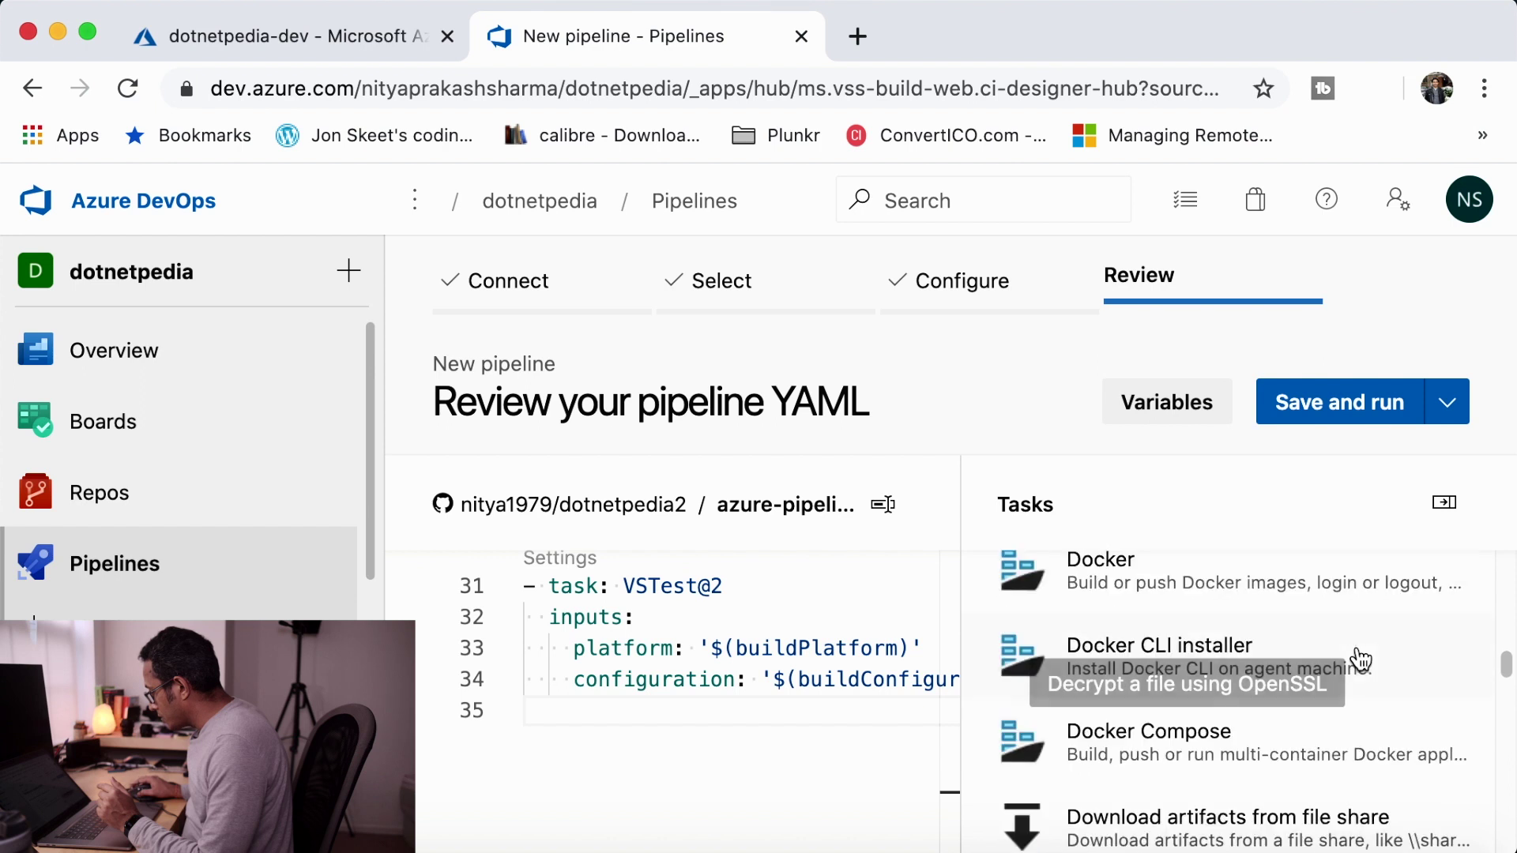
{"action": "scroll", "coordinate": [1358, 727], "scroll_direction": "down", "scroll_amount": 6}
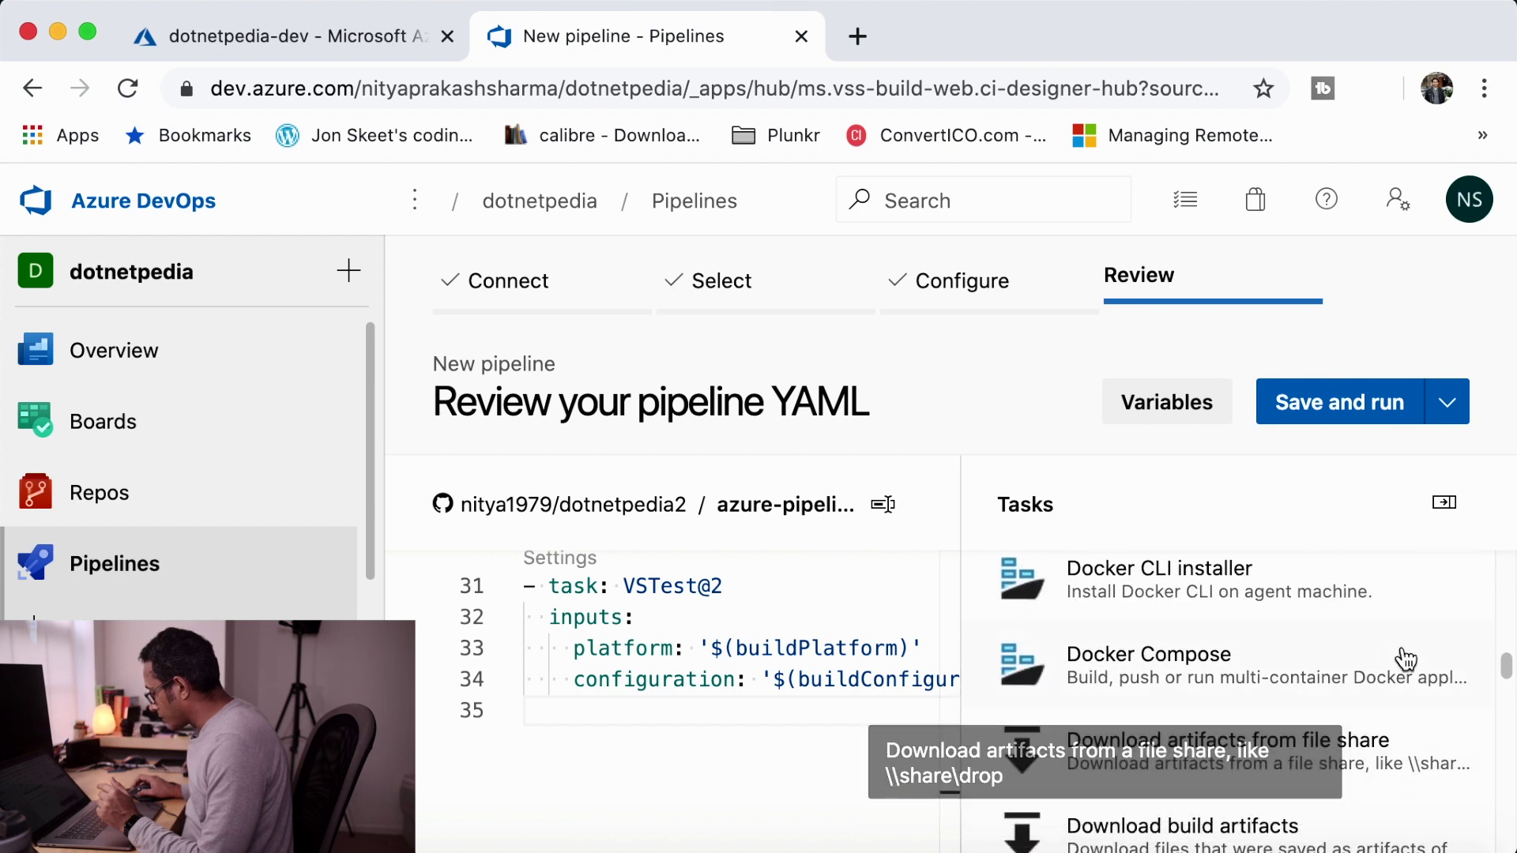
{"action": "scroll", "coordinate": [1419, 672], "scroll_direction": "down", "scroll_amount": 8}
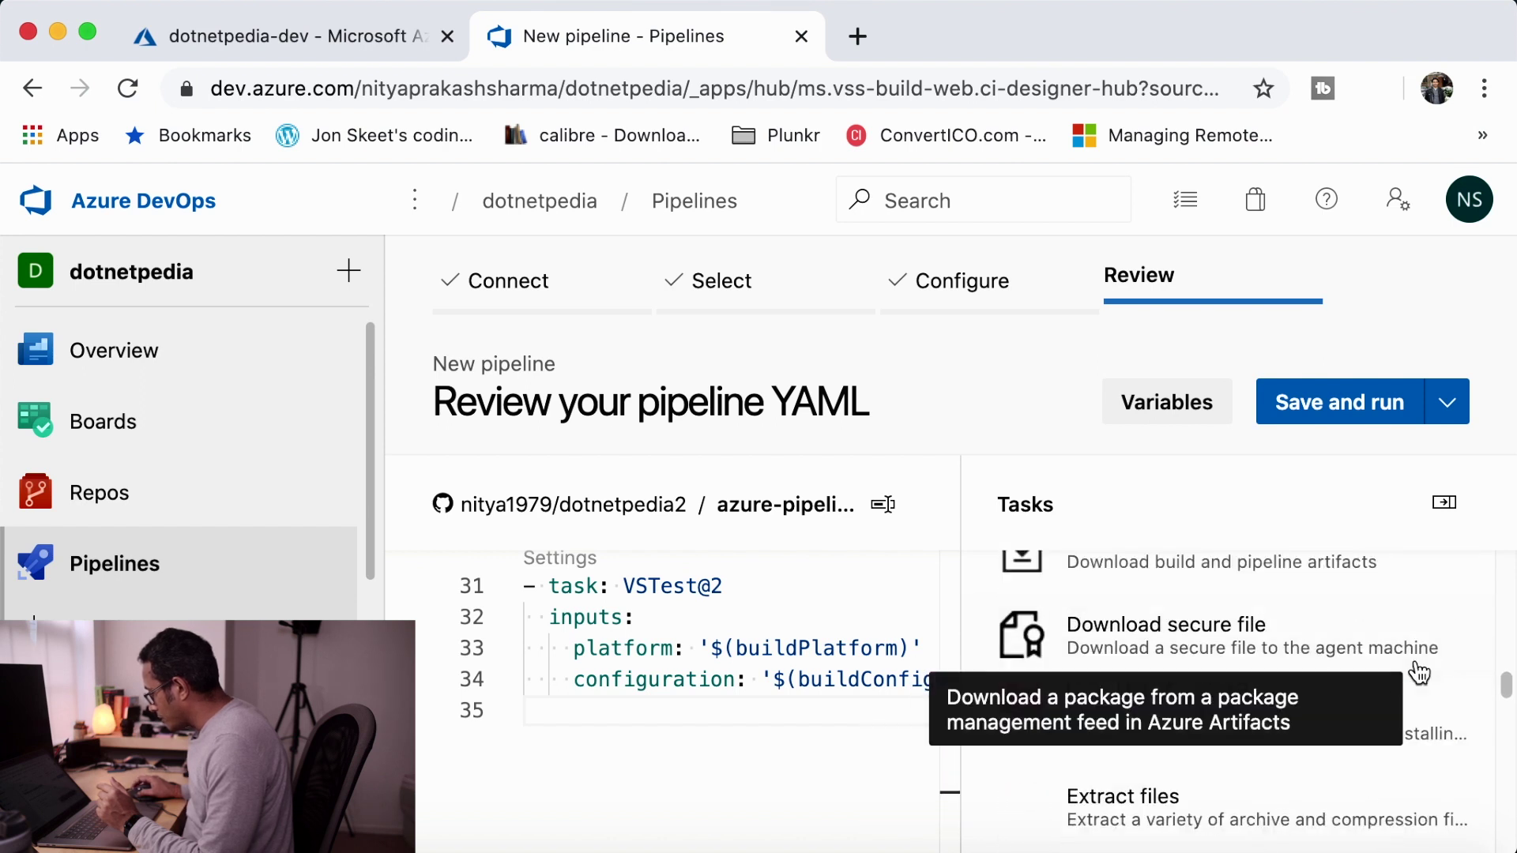
{"action": "scroll", "coordinate": [1418, 674], "scroll_direction": "down", "scroll_amount": 8}
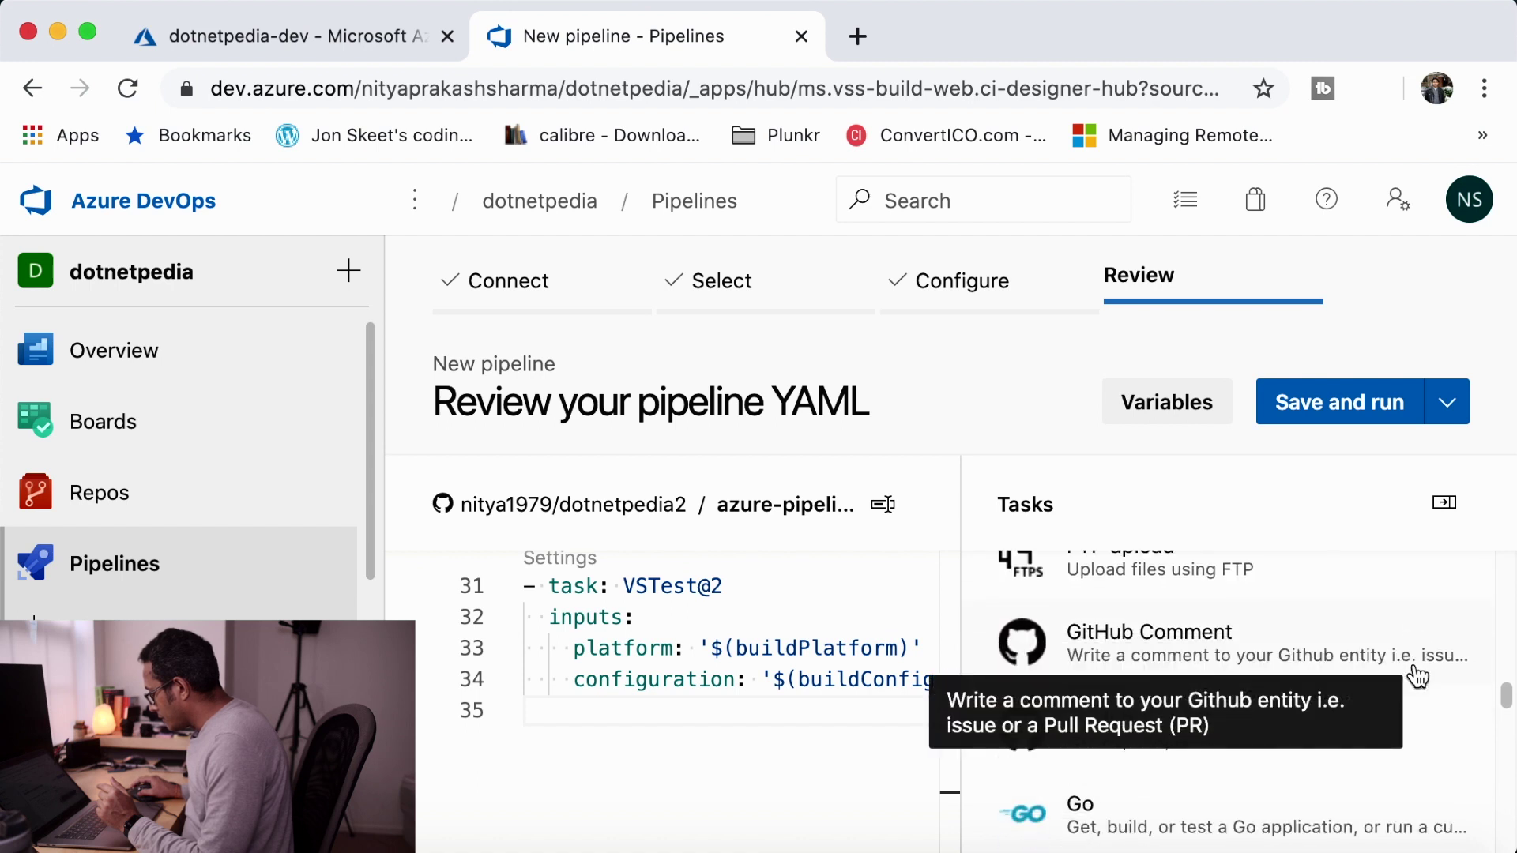
{"action": "scroll", "coordinate": [1417, 676], "scroll_direction": "down", "scroll_amount": 8}
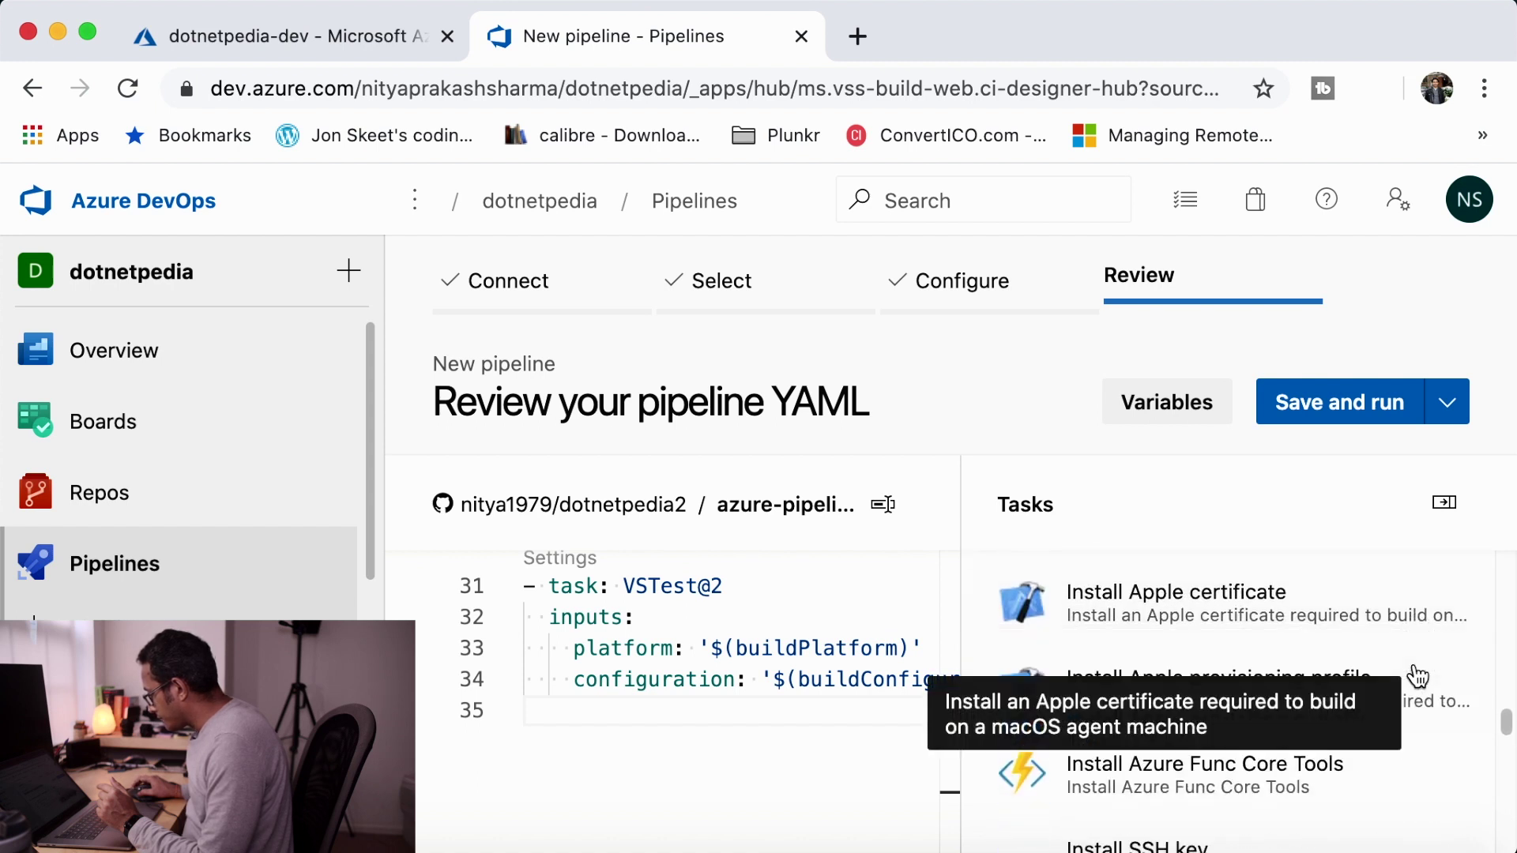
{"action": "scroll", "coordinate": [1417, 676], "scroll_direction": "down", "scroll_amount": 8}
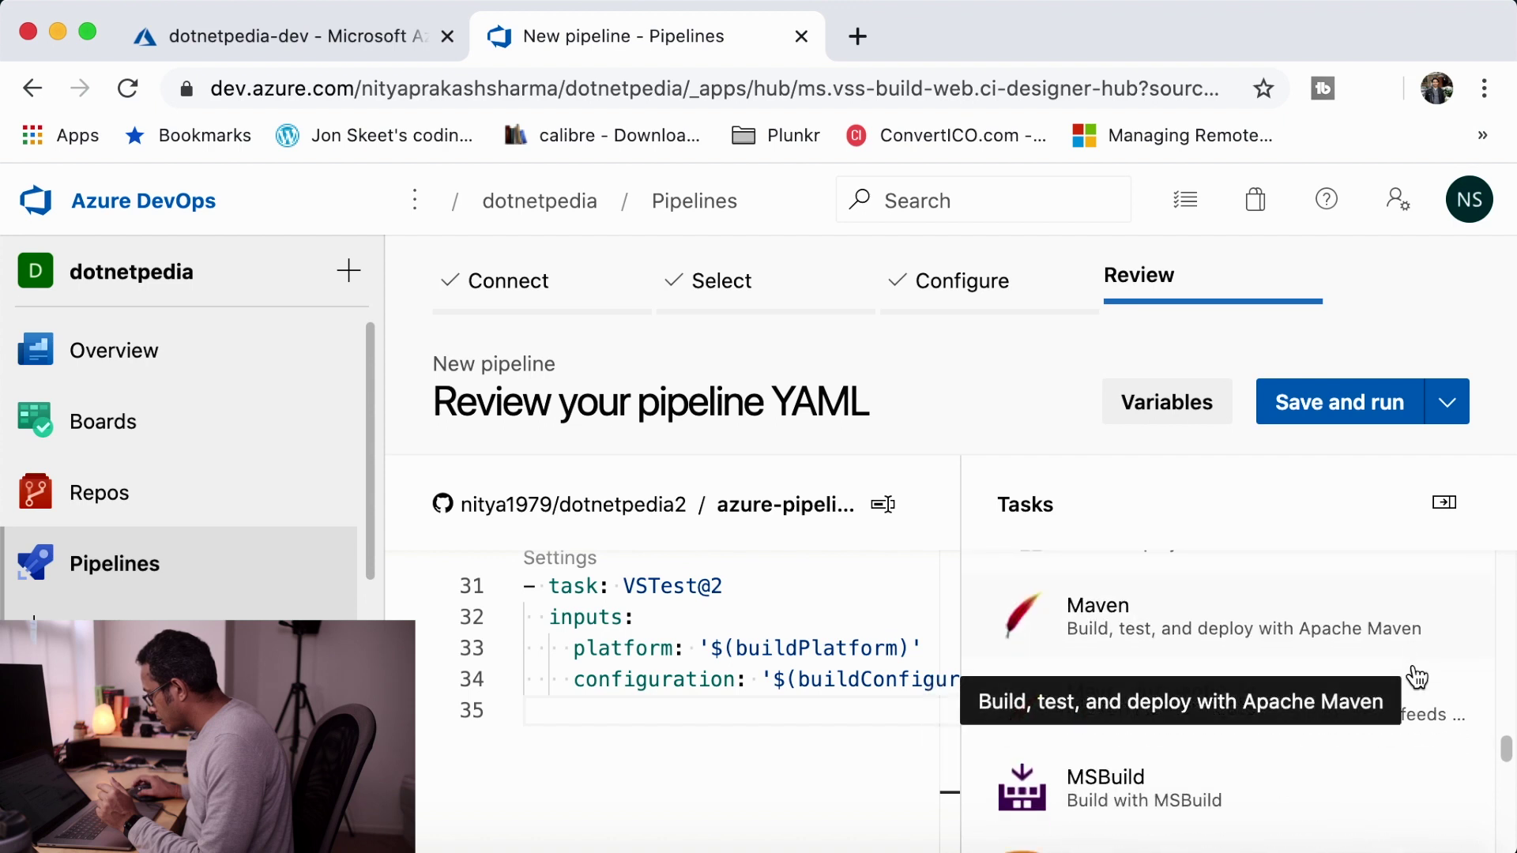
{"action": "scroll", "coordinate": [1418, 677], "scroll_direction": "down", "scroll_amount": 2}
{"action": "scroll", "coordinate": [1417, 676], "scroll_direction": "down", "scroll_amount": 5}
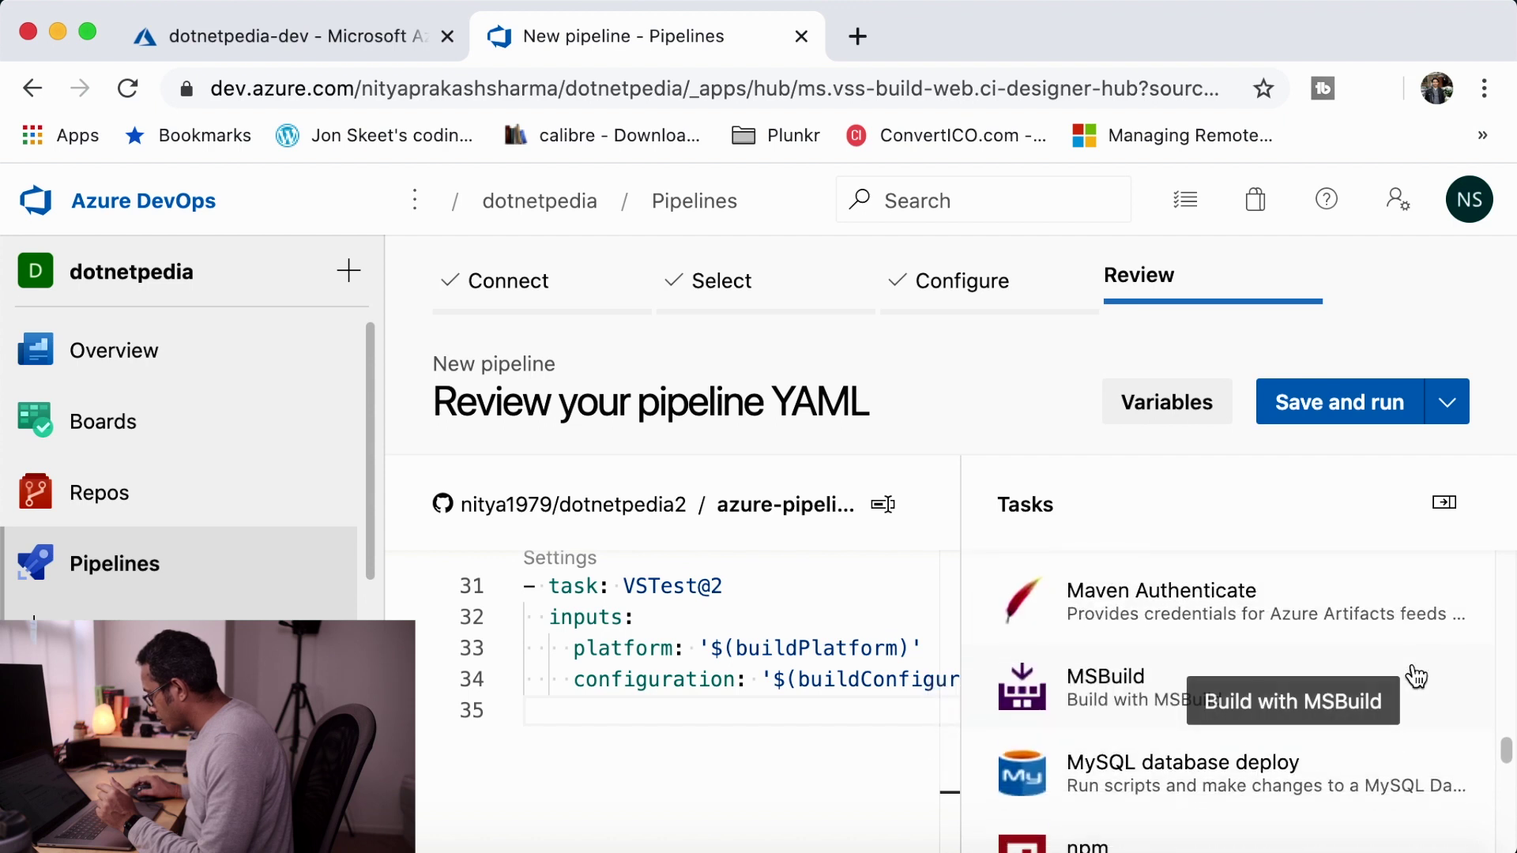
{"action": "scroll", "coordinate": [1417, 676], "scroll_direction": "down", "scroll_amount": 3}
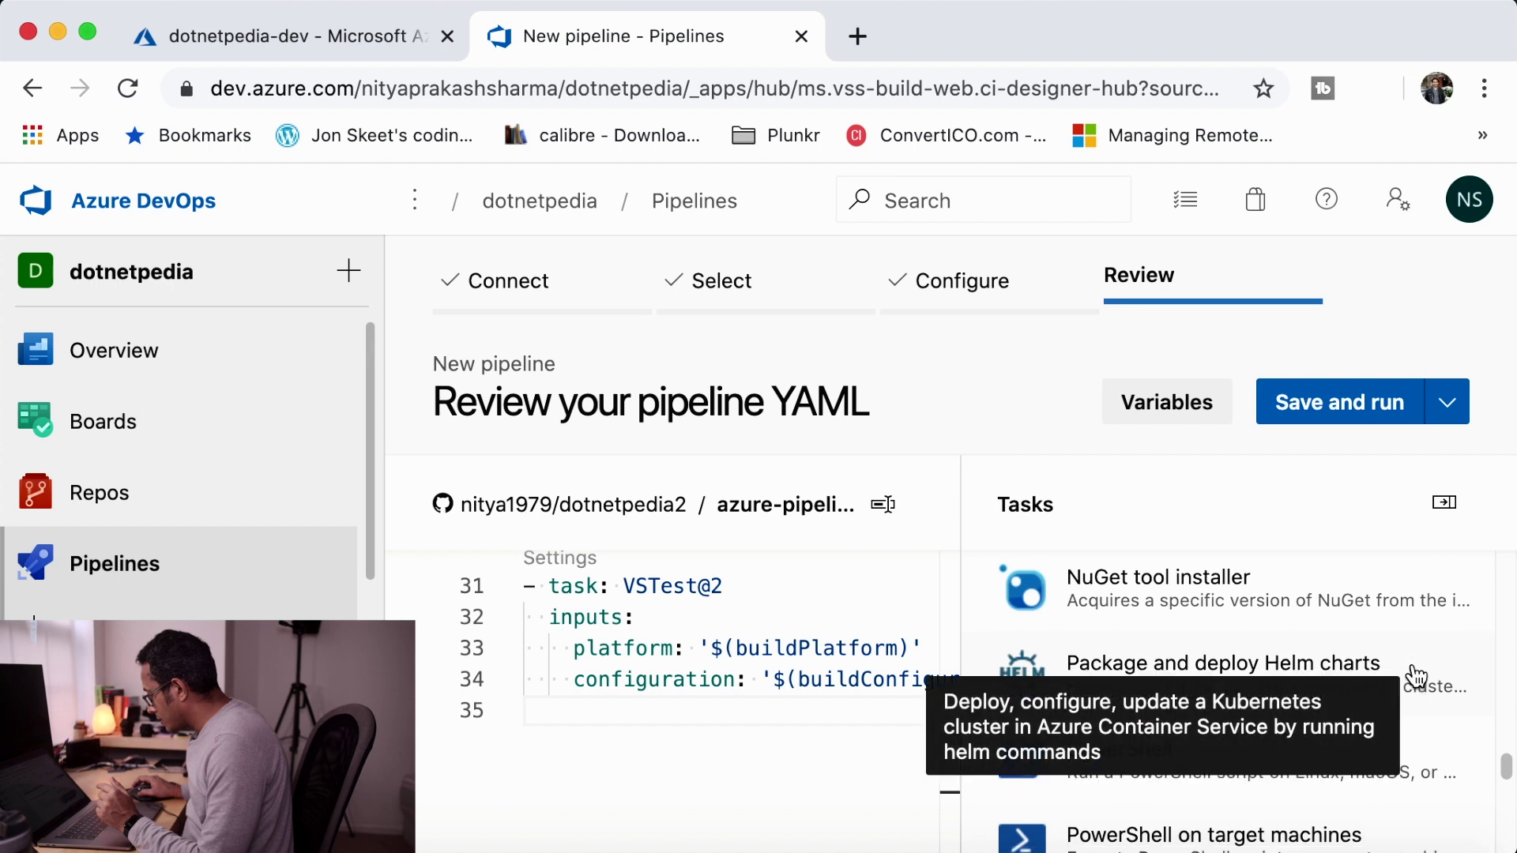
{"action": "scroll", "coordinate": [1417, 676], "scroll_direction": "down", "scroll_amount": 5}
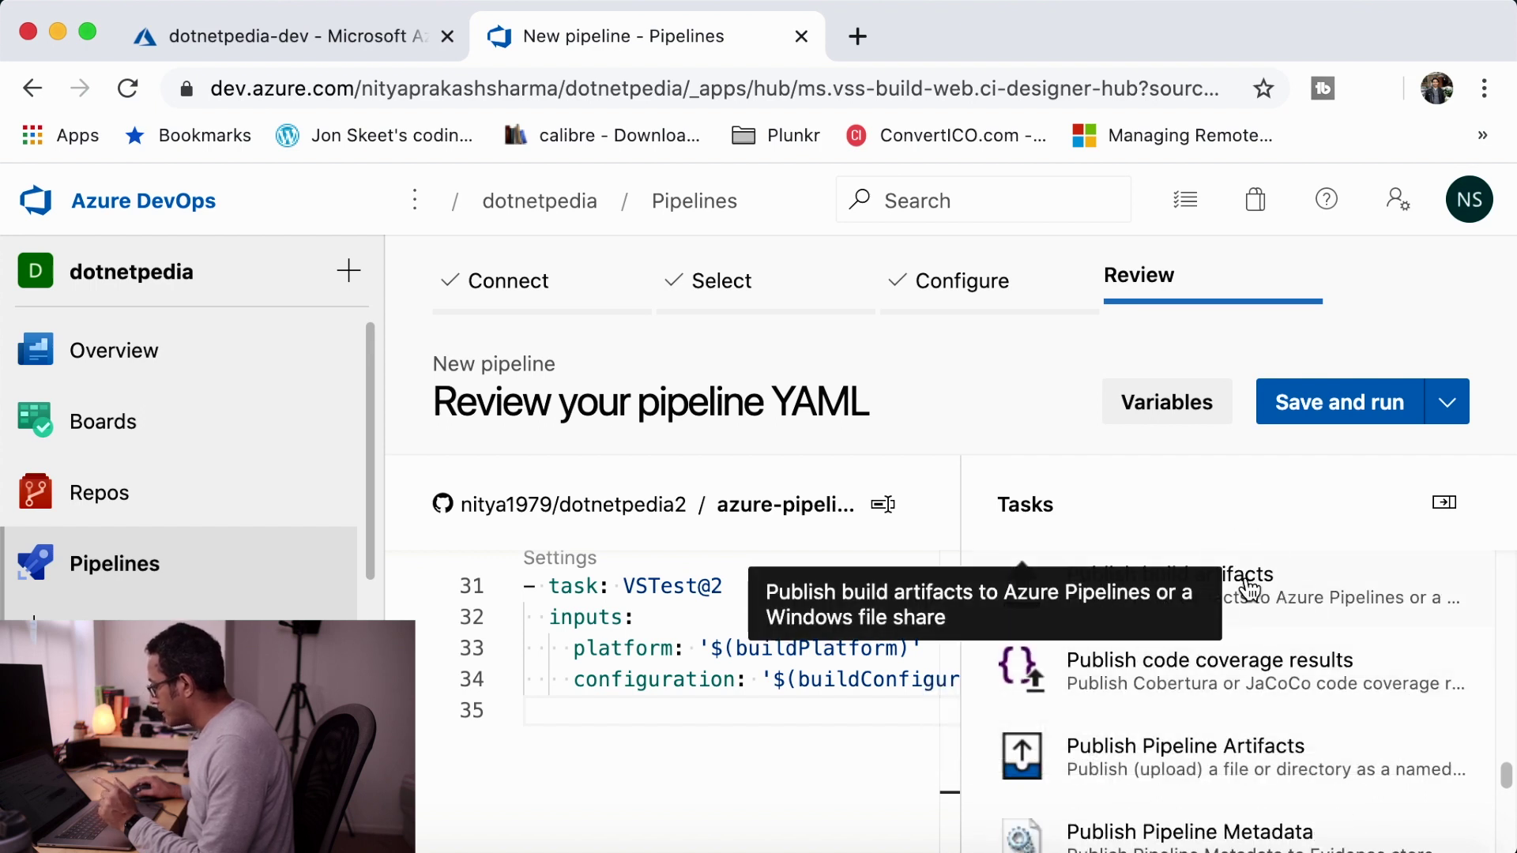
- Append a Publish build artifacts task publishing 'drop' to Azure Pipelines, then save and run
{"action": "left_click", "coordinate": [1248, 589]}
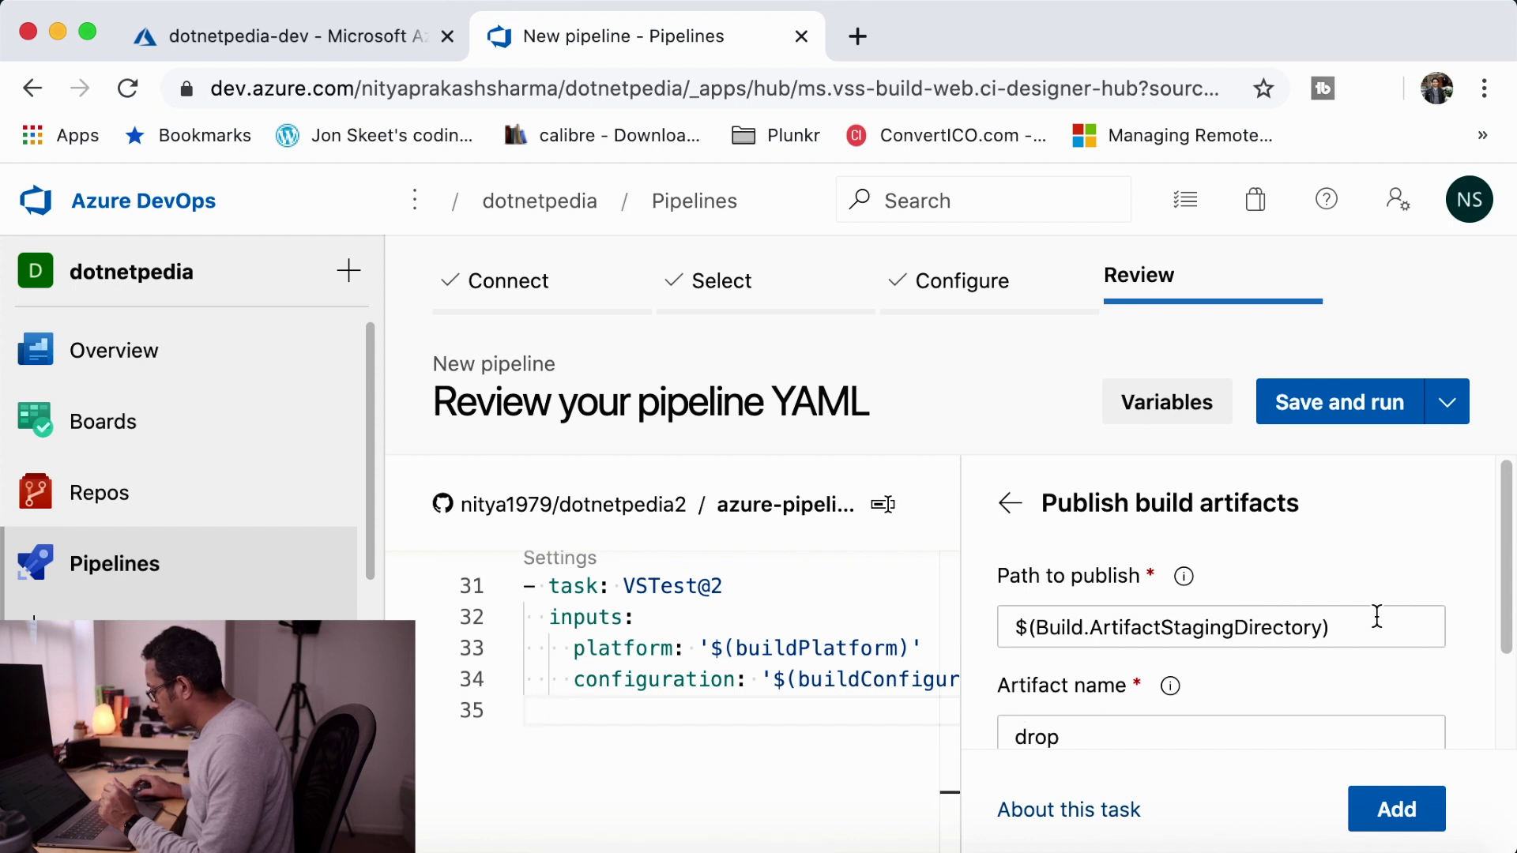
{"action": "scroll", "coordinate": [1384, 616], "scroll_direction": "down", "scroll_amount": 2}
{"action": "scroll", "coordinate": [1384, 632], "scroll_direction": "down", "scroll_amount": 1}
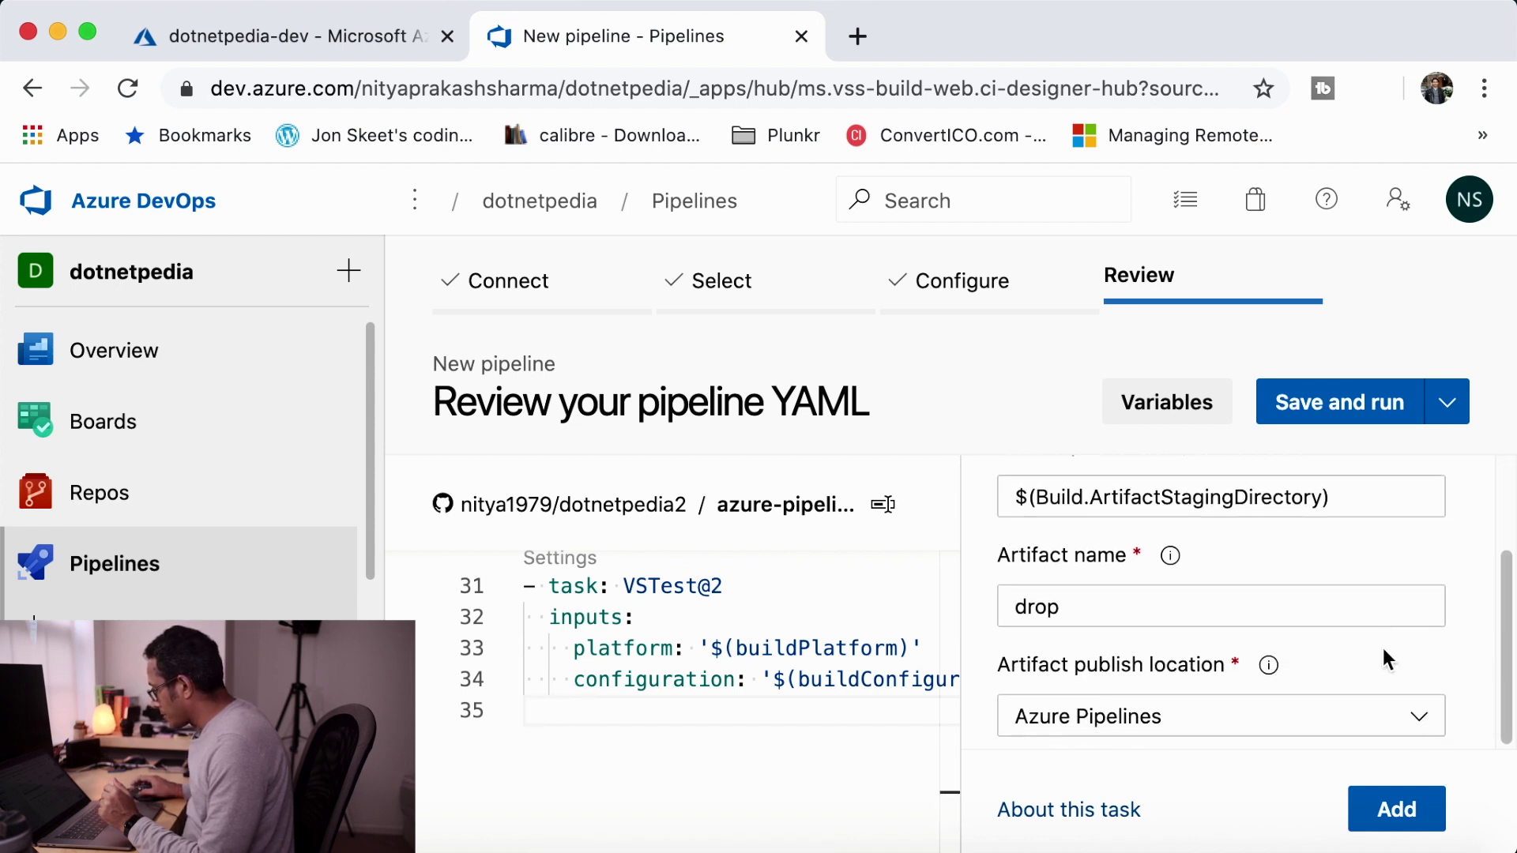
{"action": "left_click", "coordinate": [1395, 810]}
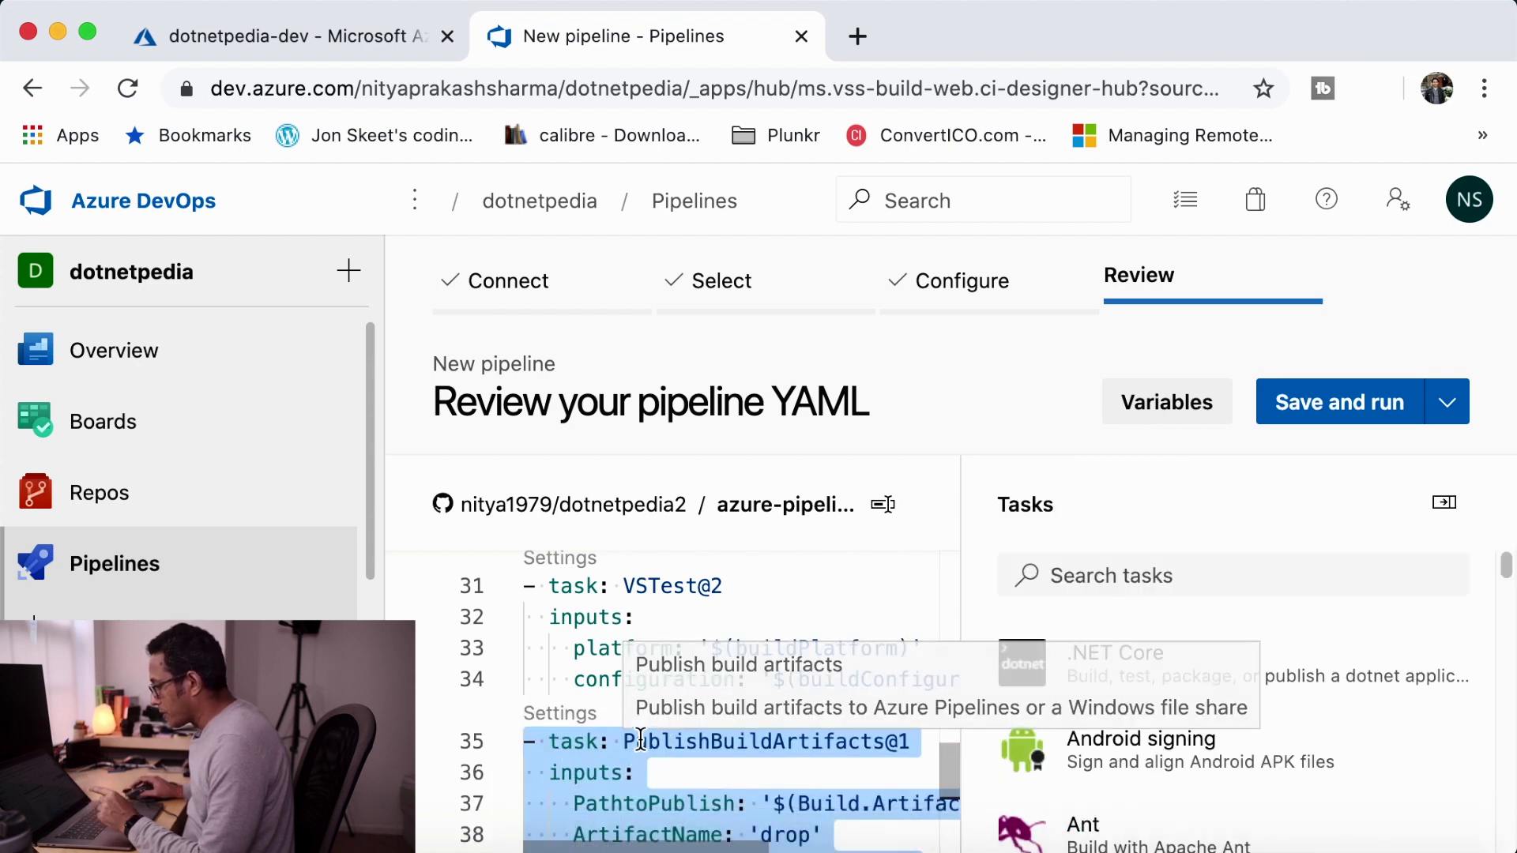
{"action": "scroll", "coordinate": [640, 738], "scroll_direction": "down", "scroll_amount": 3}
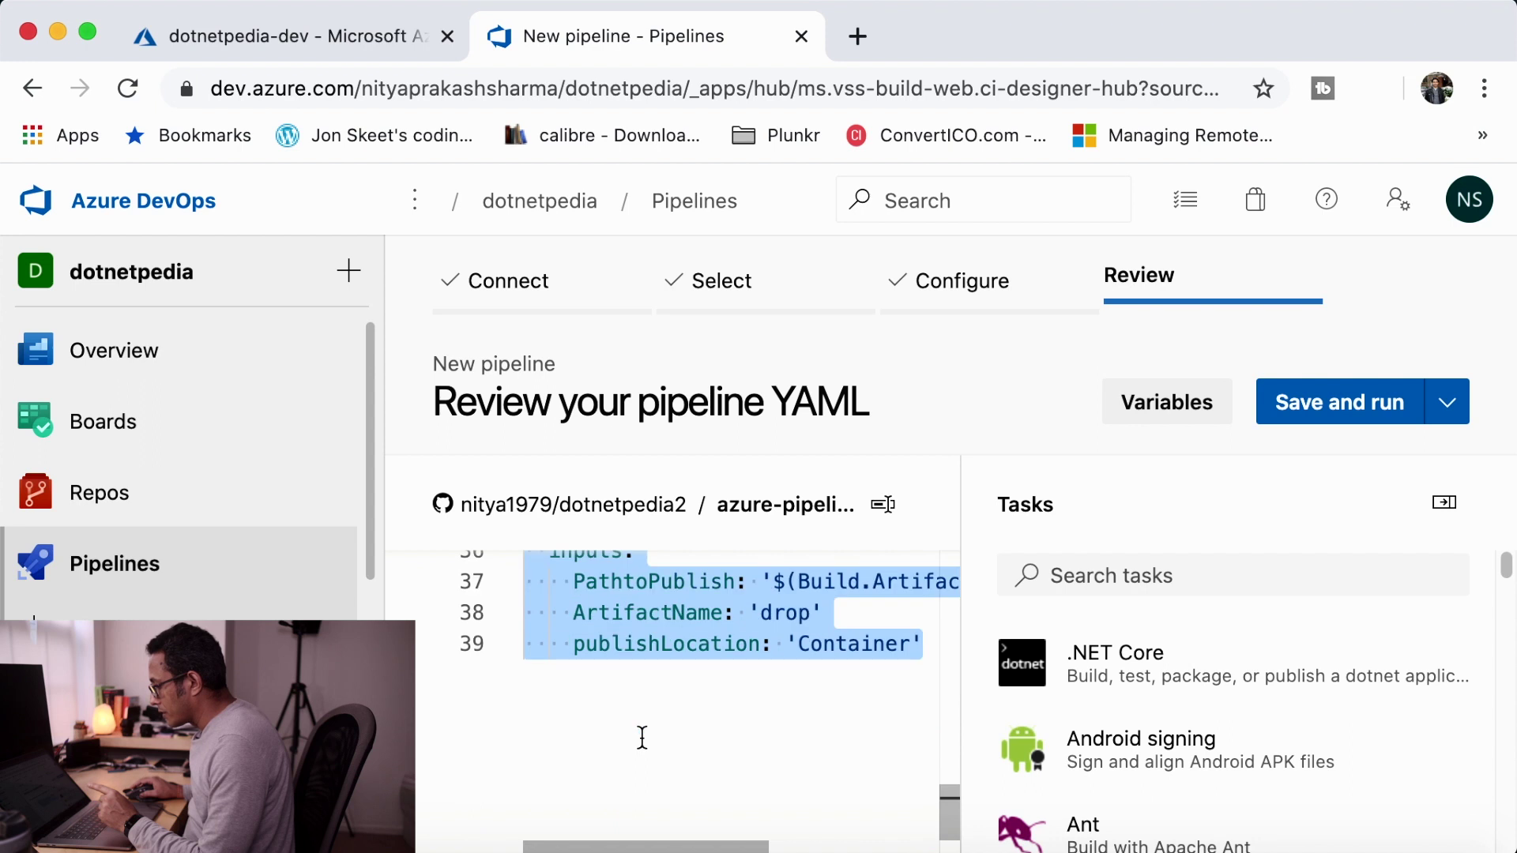
{"action": "scroll", "coordinate": [641, 738], "scroll_direction": "up", "scroll_amount": 1}
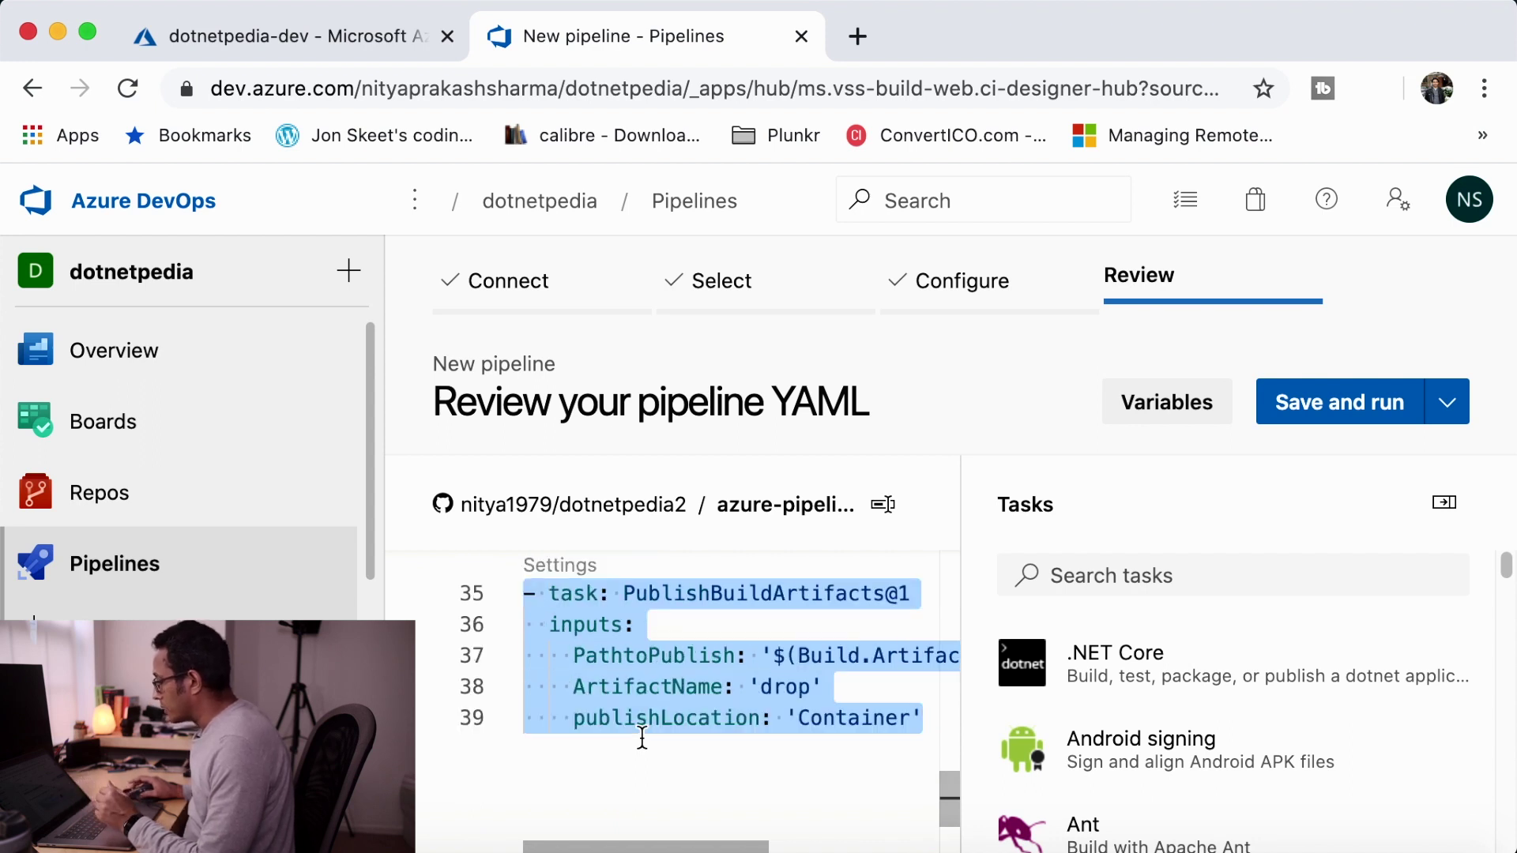
{"action": "left_click", "coordinate": [1347, 411]}
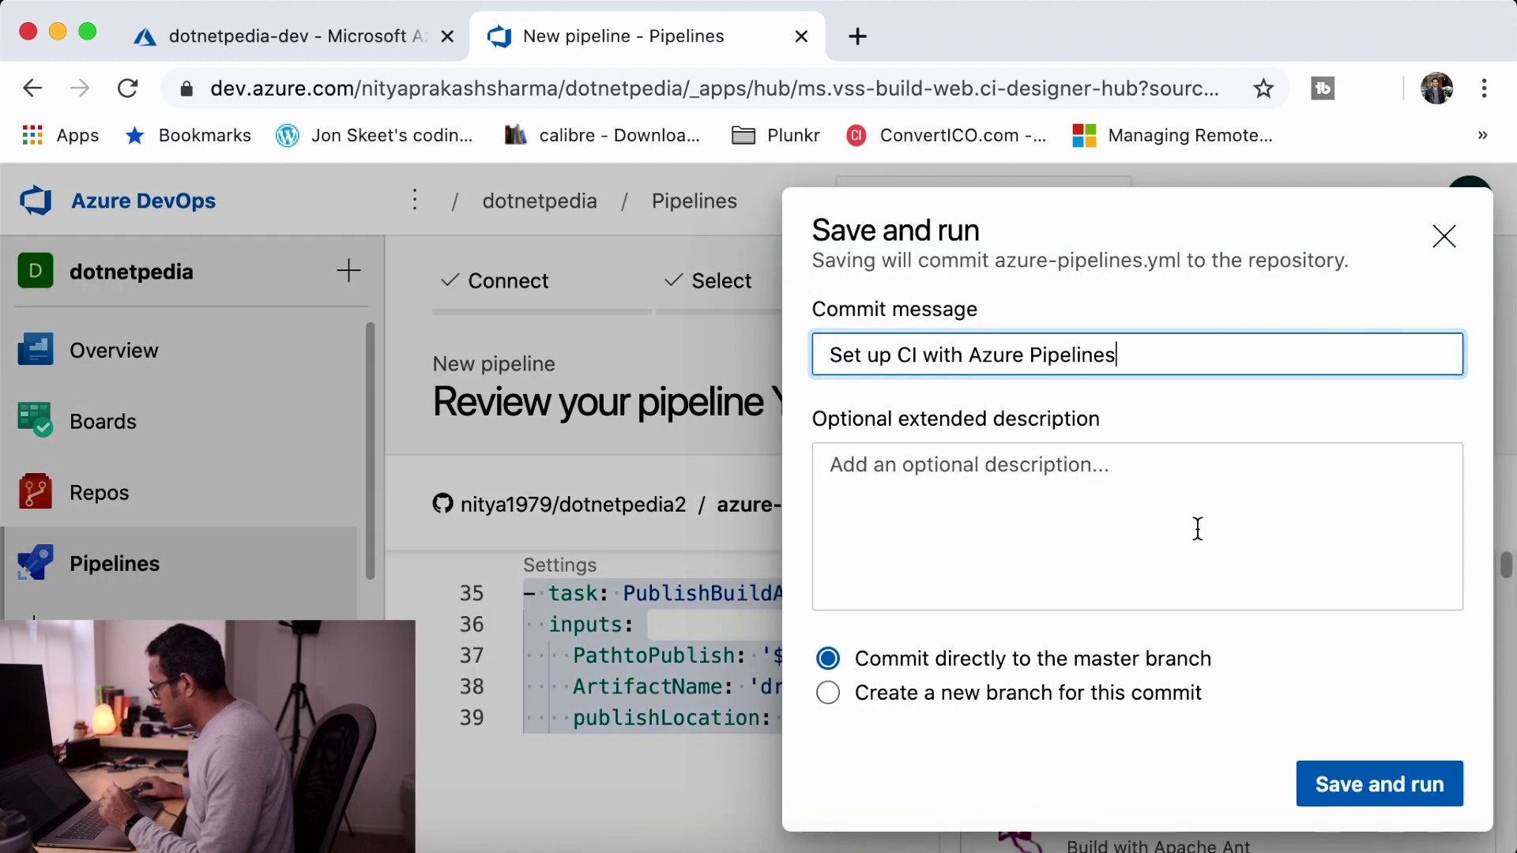
- Commit the YAML directly to master to queue run 20200516.1, and open its job log
{"action": "left_click", "coordinate": [1375, 790]}
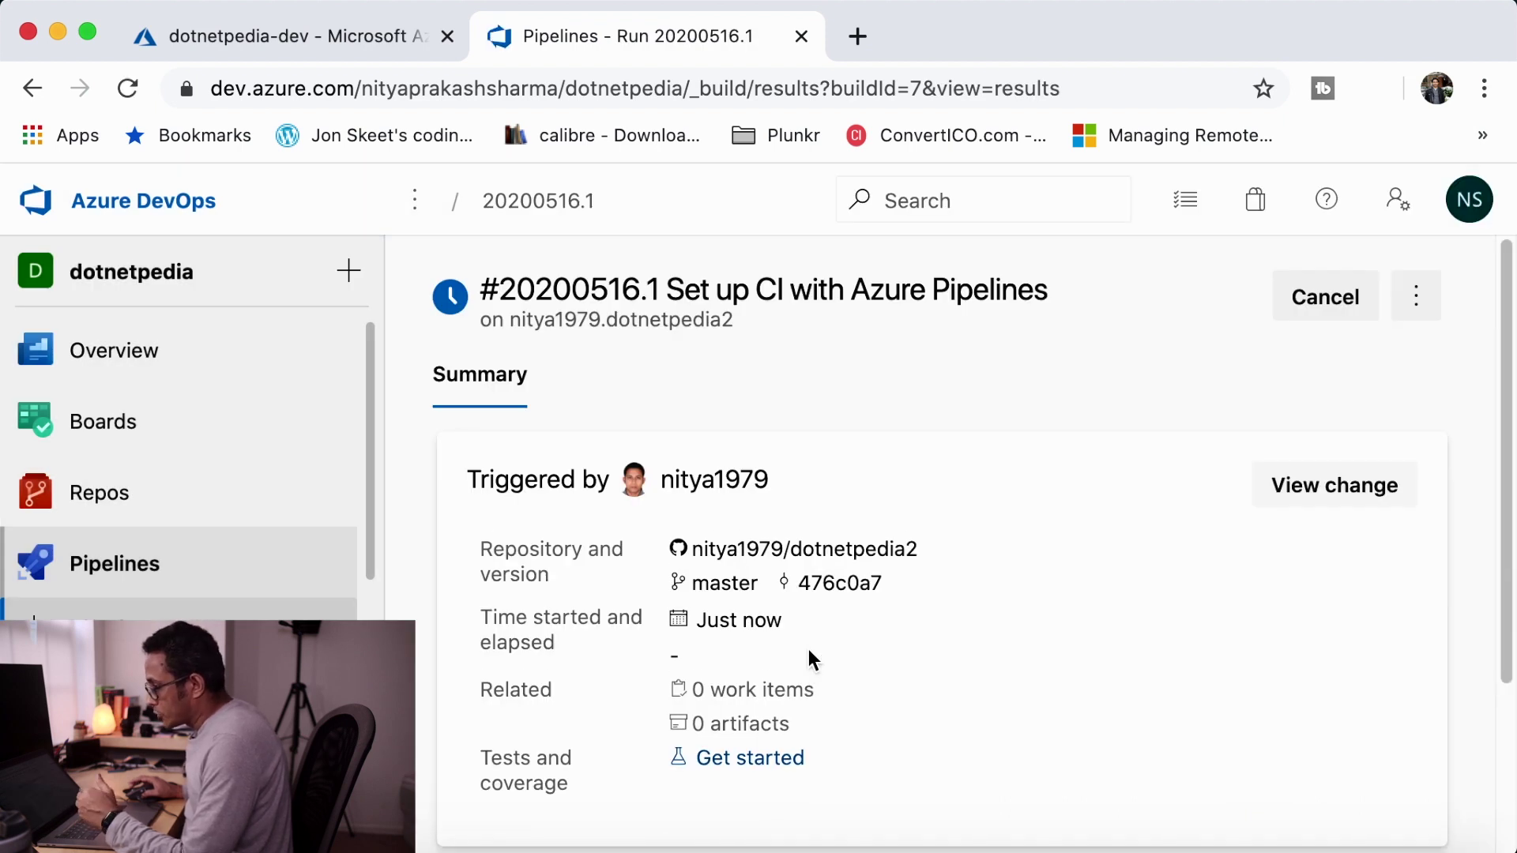
{"action": "scroll", "coordinate": [885, 607], "scroll_direction": "down", "scroll_amount": 3}
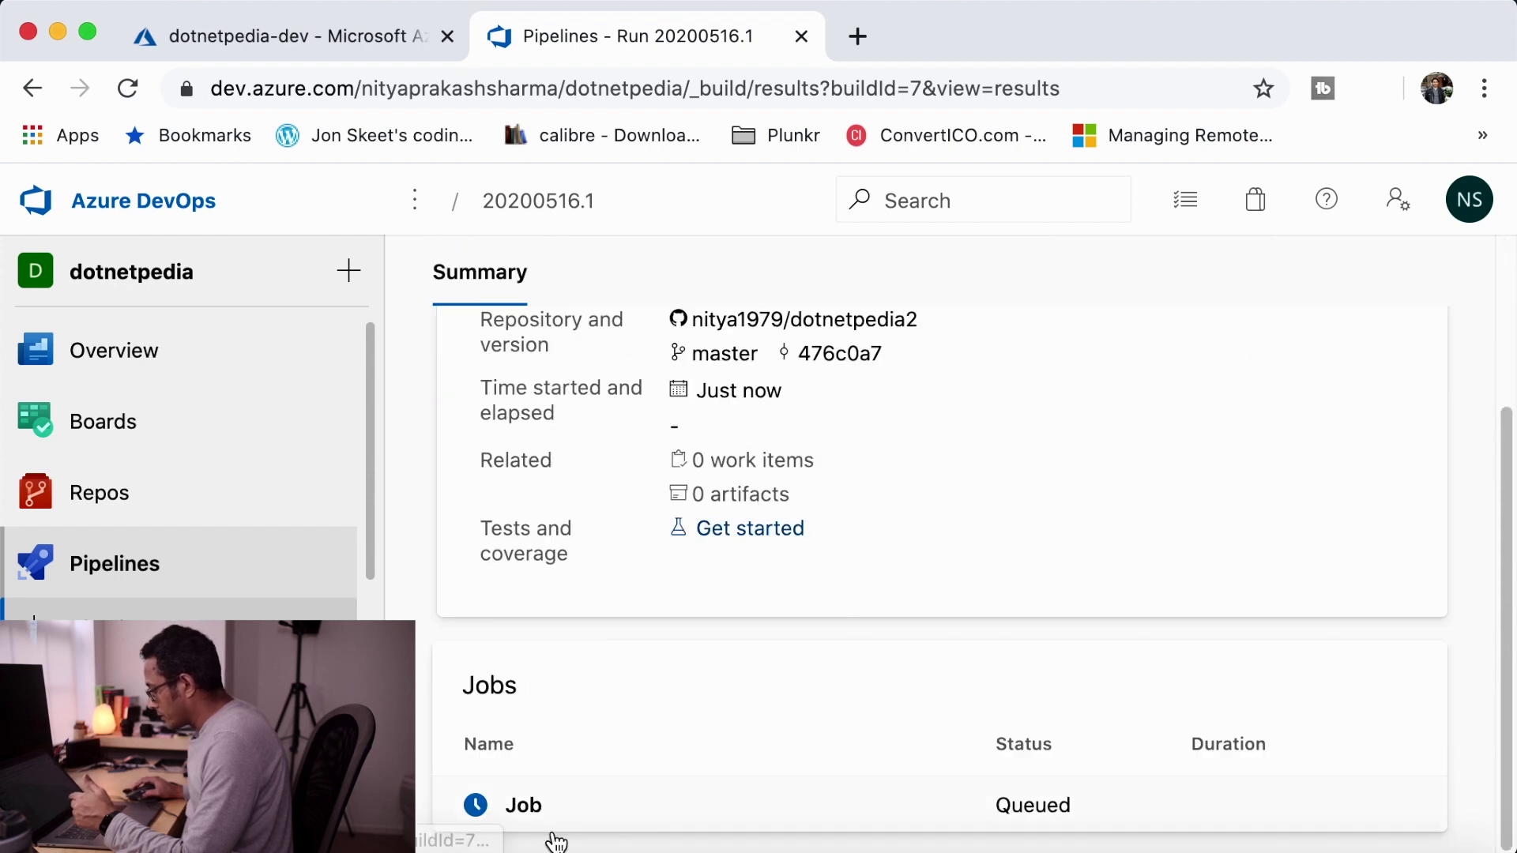
{"action": "left_click", "coordinate": [542, 802]}
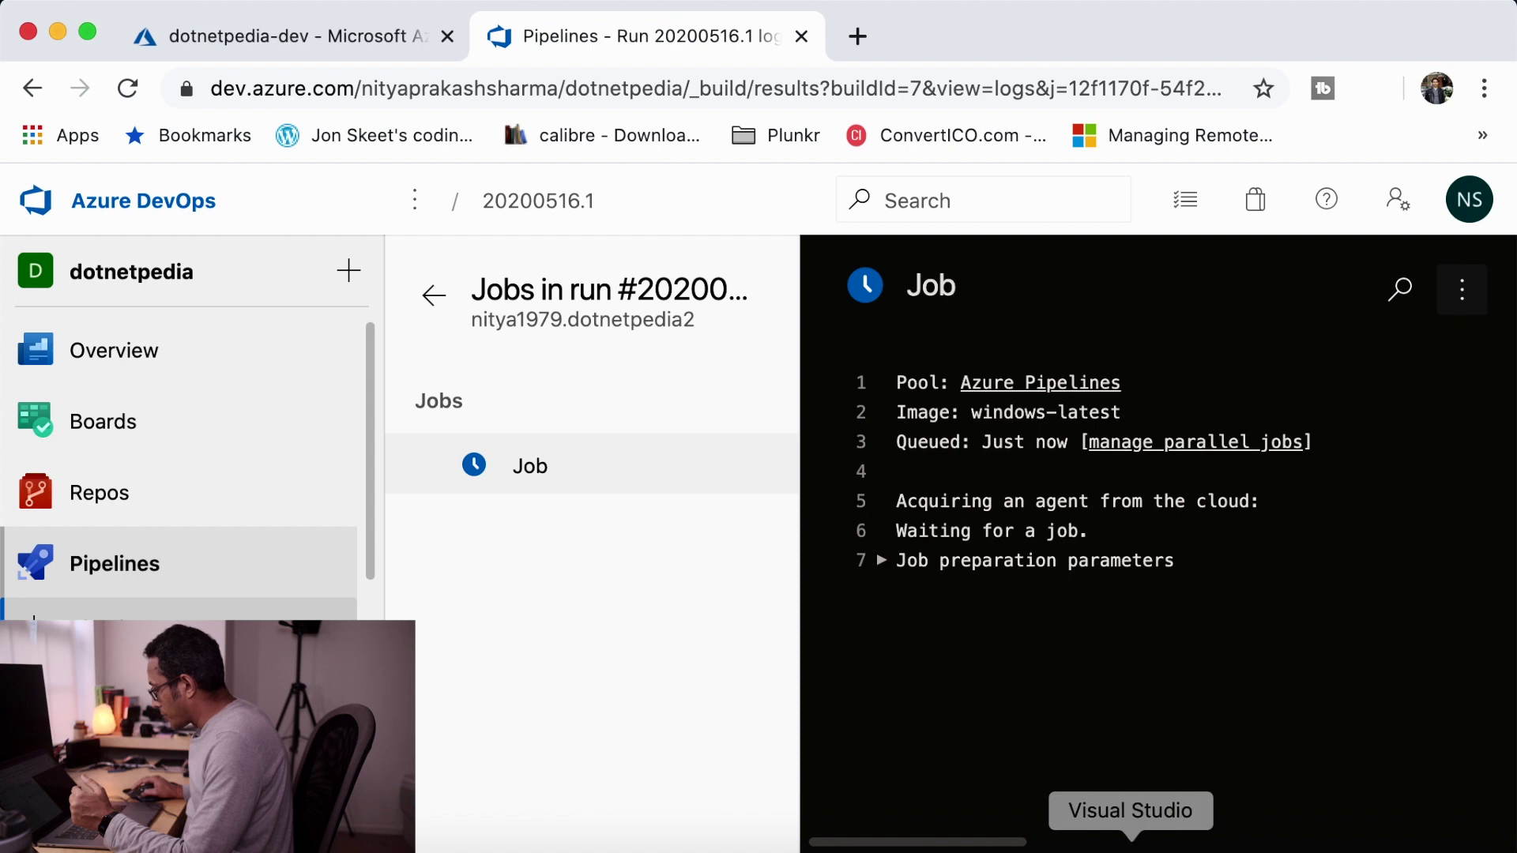
{"action": "left_click", "coordinate": [1132, 844]}
{"action": "scroll", "coordinate": [496, 596], "scroll_direction": "down", "scroll_amount": 5}
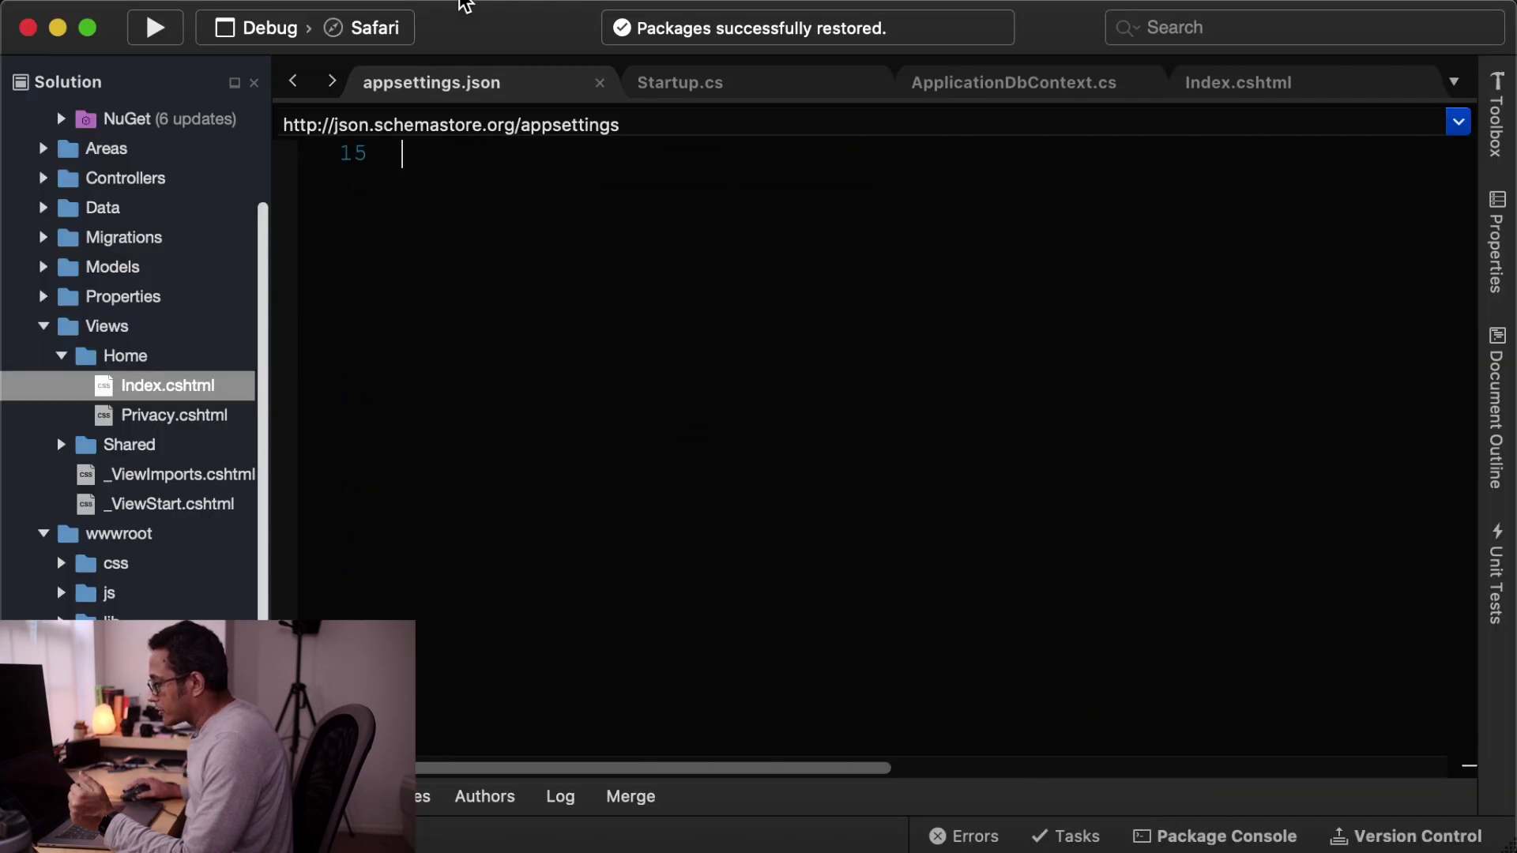
- Update the solution from version control and open azure-pipelines.yml
{"action": "left_click", "coordinate": [798, 2]}
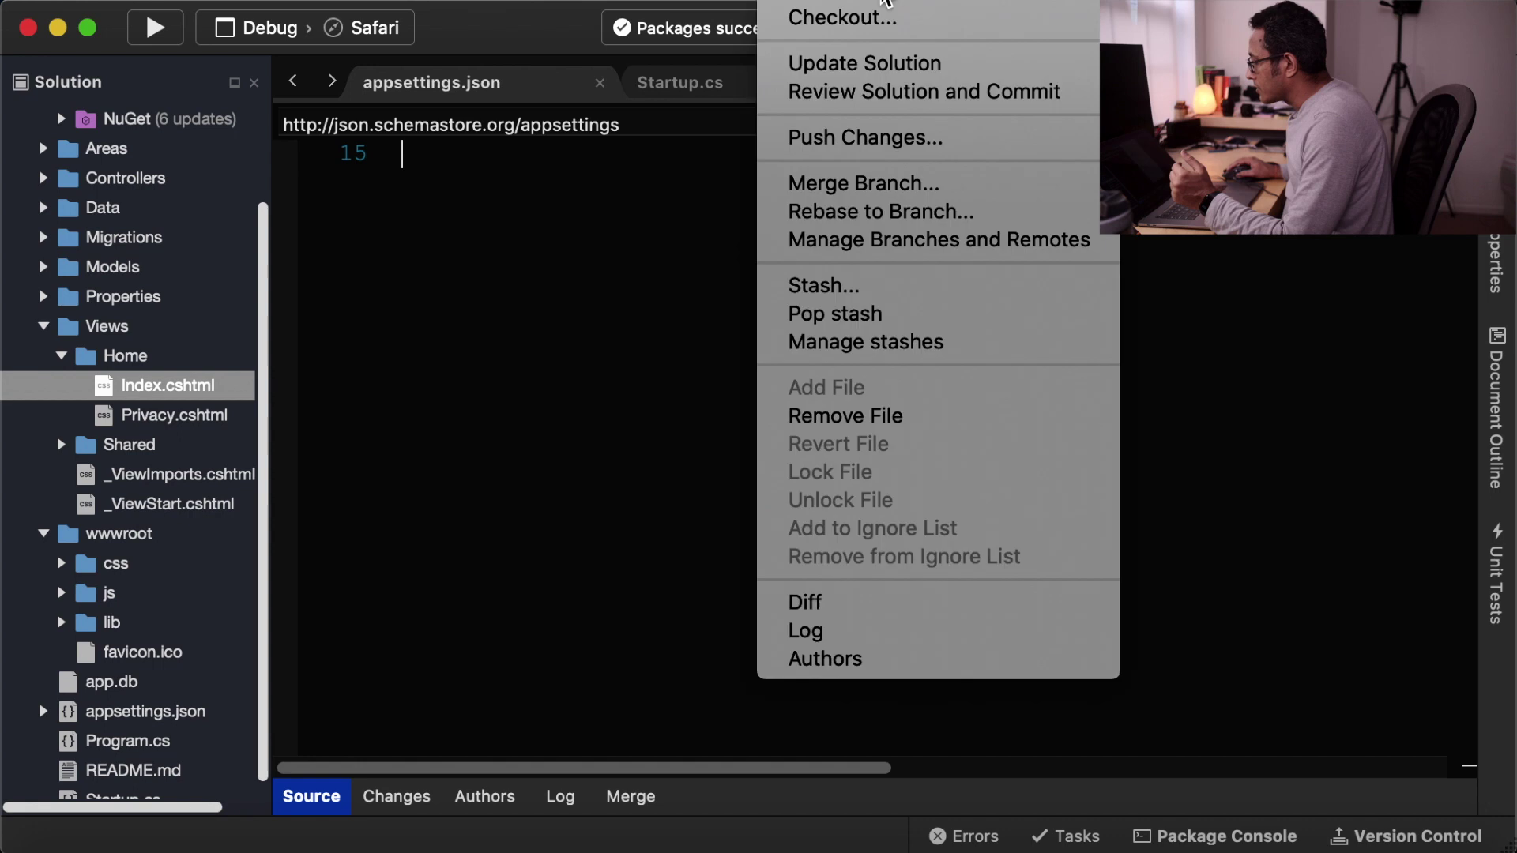
{"action": "left_click", "coordinate": [879, 79]}
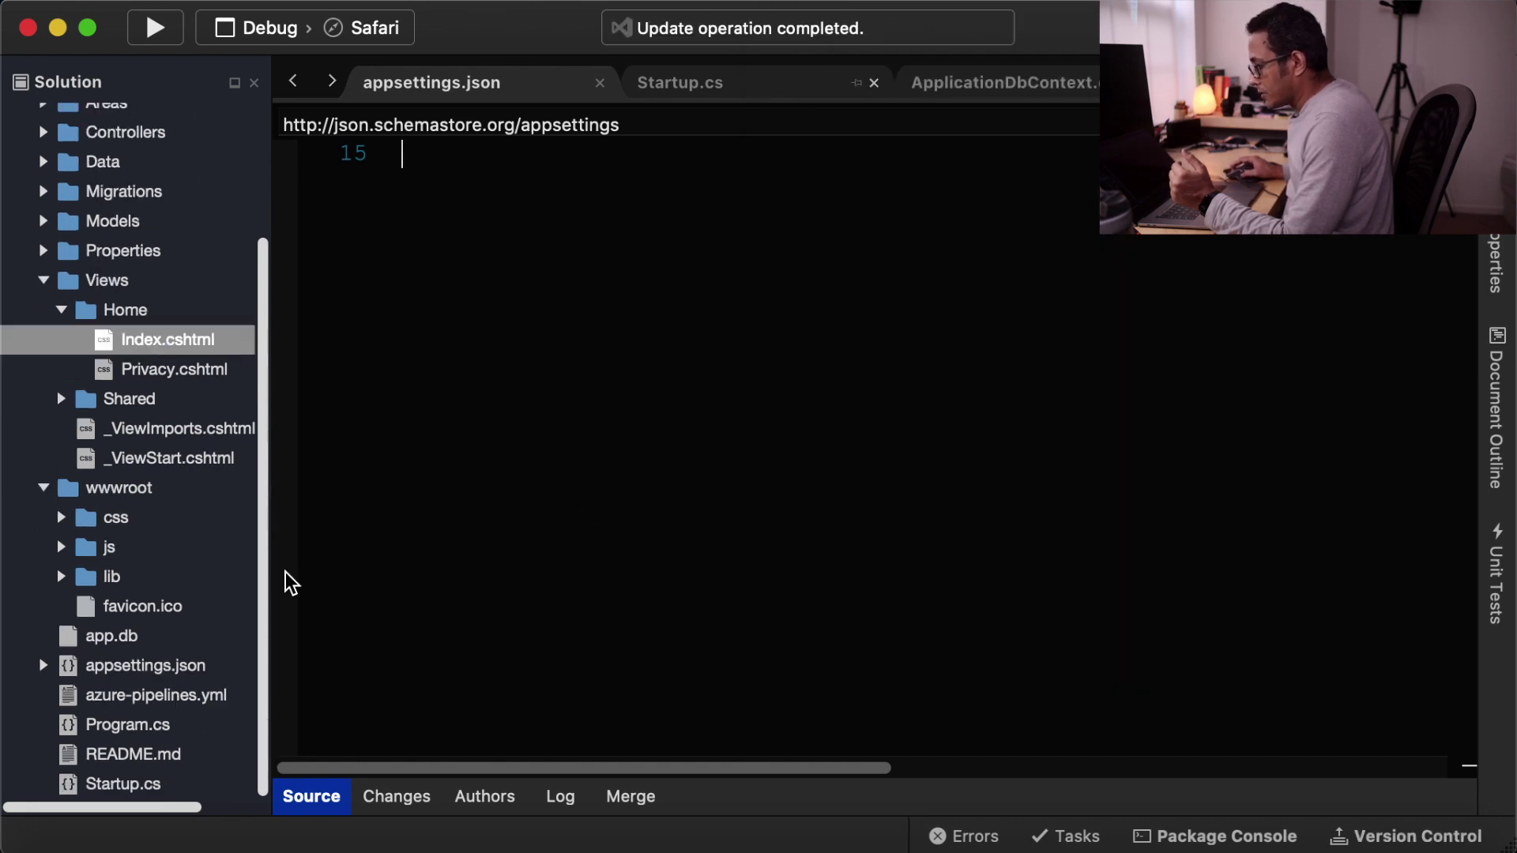
{"action": "left_click", "coordinate": [135, 703]}
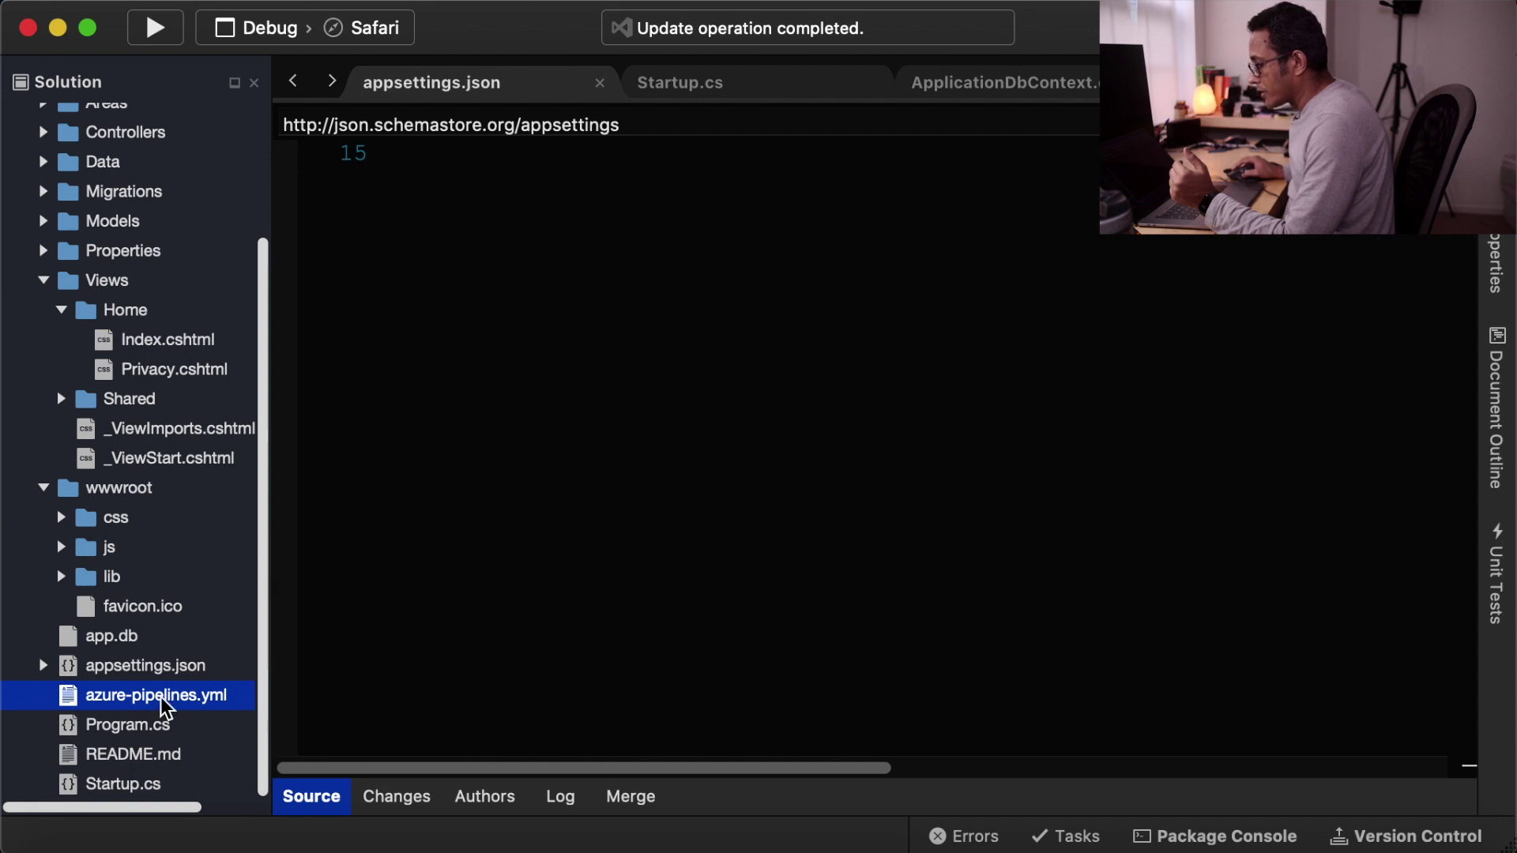
{"action": "double_click", "coordinate": [166, 697]}
- Review the PublishBuildArtifacts task on lines 35-39, then close the file
{"action": "scroll", "coordinate": [466, 498], "scroll_direction": "down", "scroll_amount": 5}
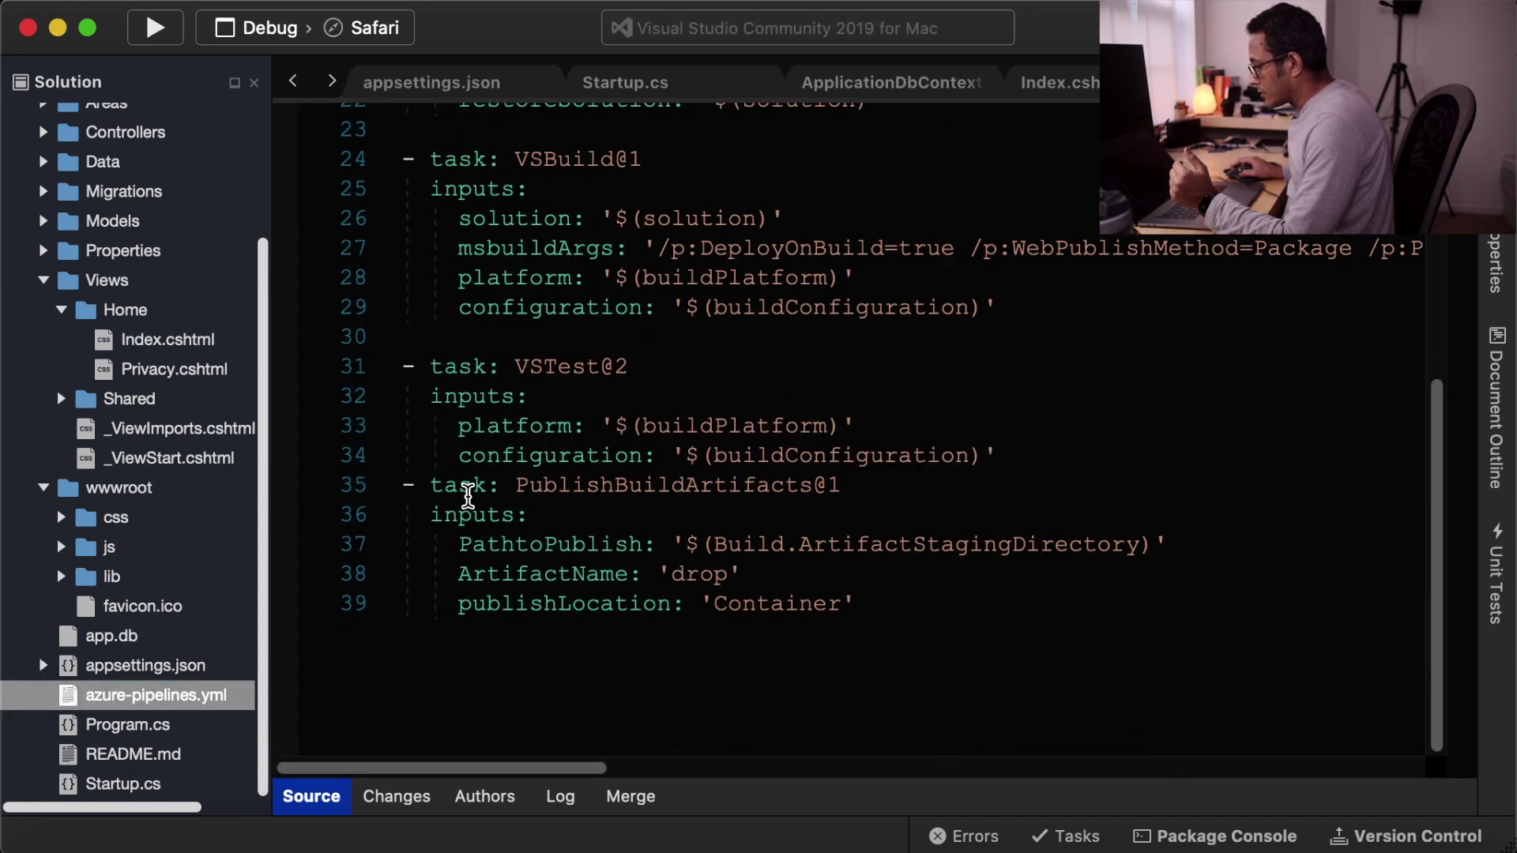
{"action": "scroll", "coordinate": [467, 495], "scroll_direction": "down", "scroll_amount": 5}
{"action": "scroll", "coordinate": [467, 495], "scroll_direction": "up", "scroll_amount": 5}
{"action": "left_click", "coordinate": [979, 415]}
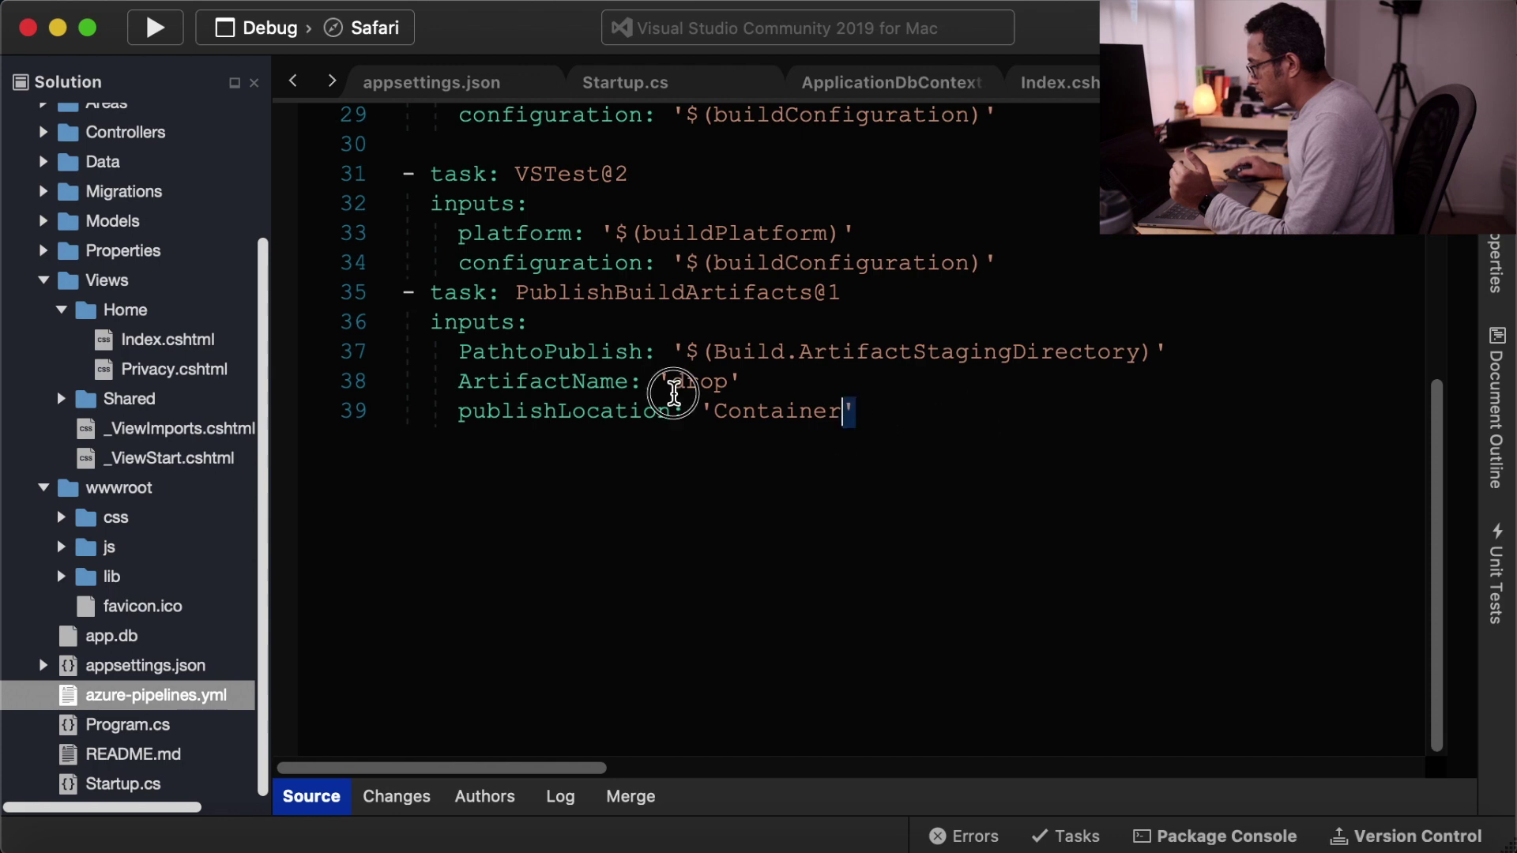
{"action": "left_click_drag", "start_coordinate": [674, 393], "coordinate": [366, 311]}
{"action": "double_click", "coordinate": [794, 482]}
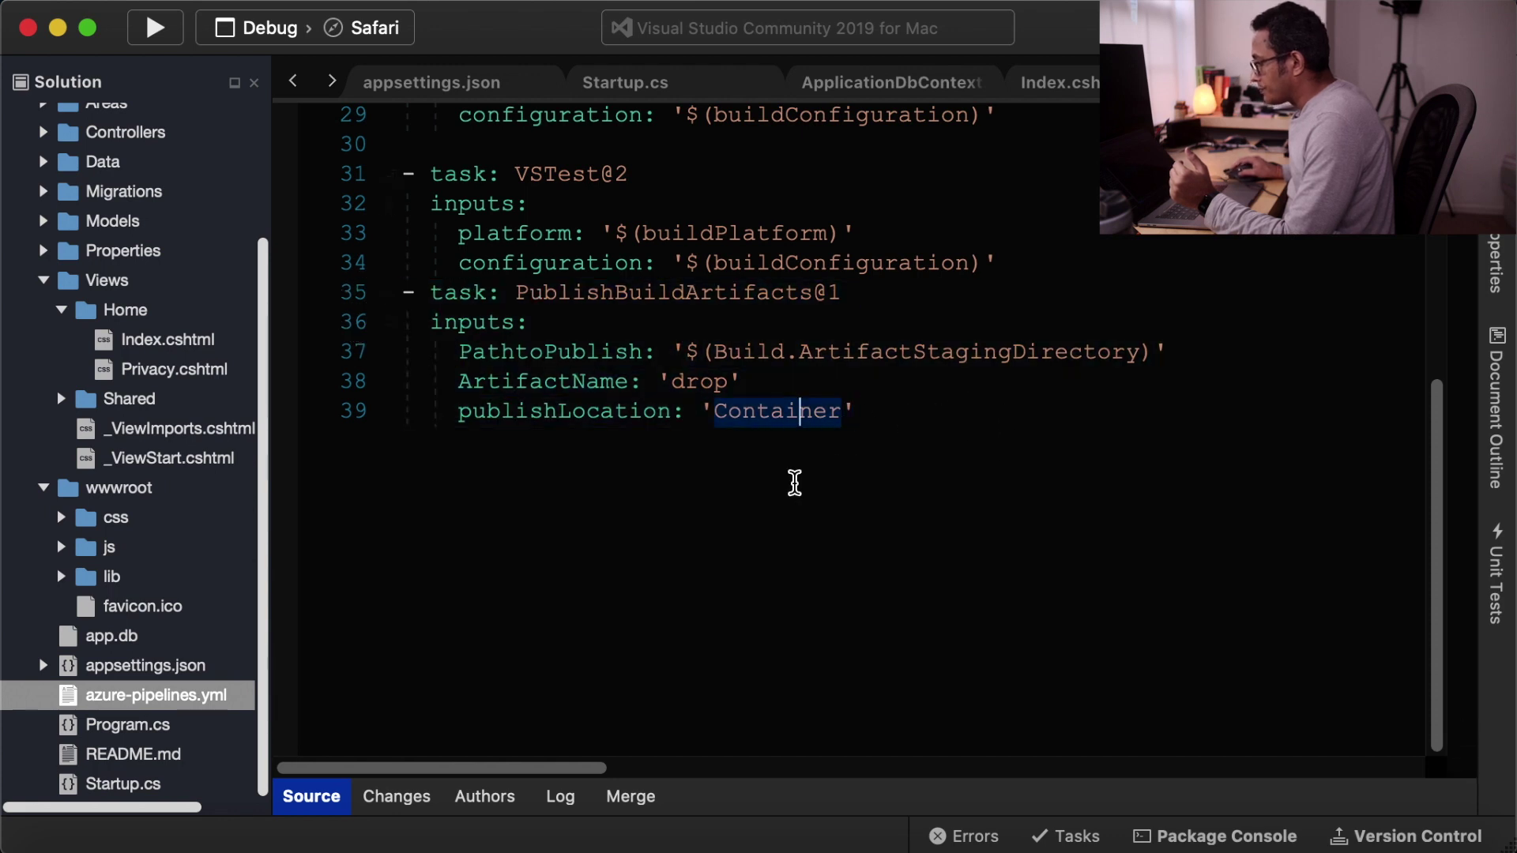
{"action": "scroll", "coordinate": [775, 571], "scroll_direction": "up", "scroll_amount": 3}
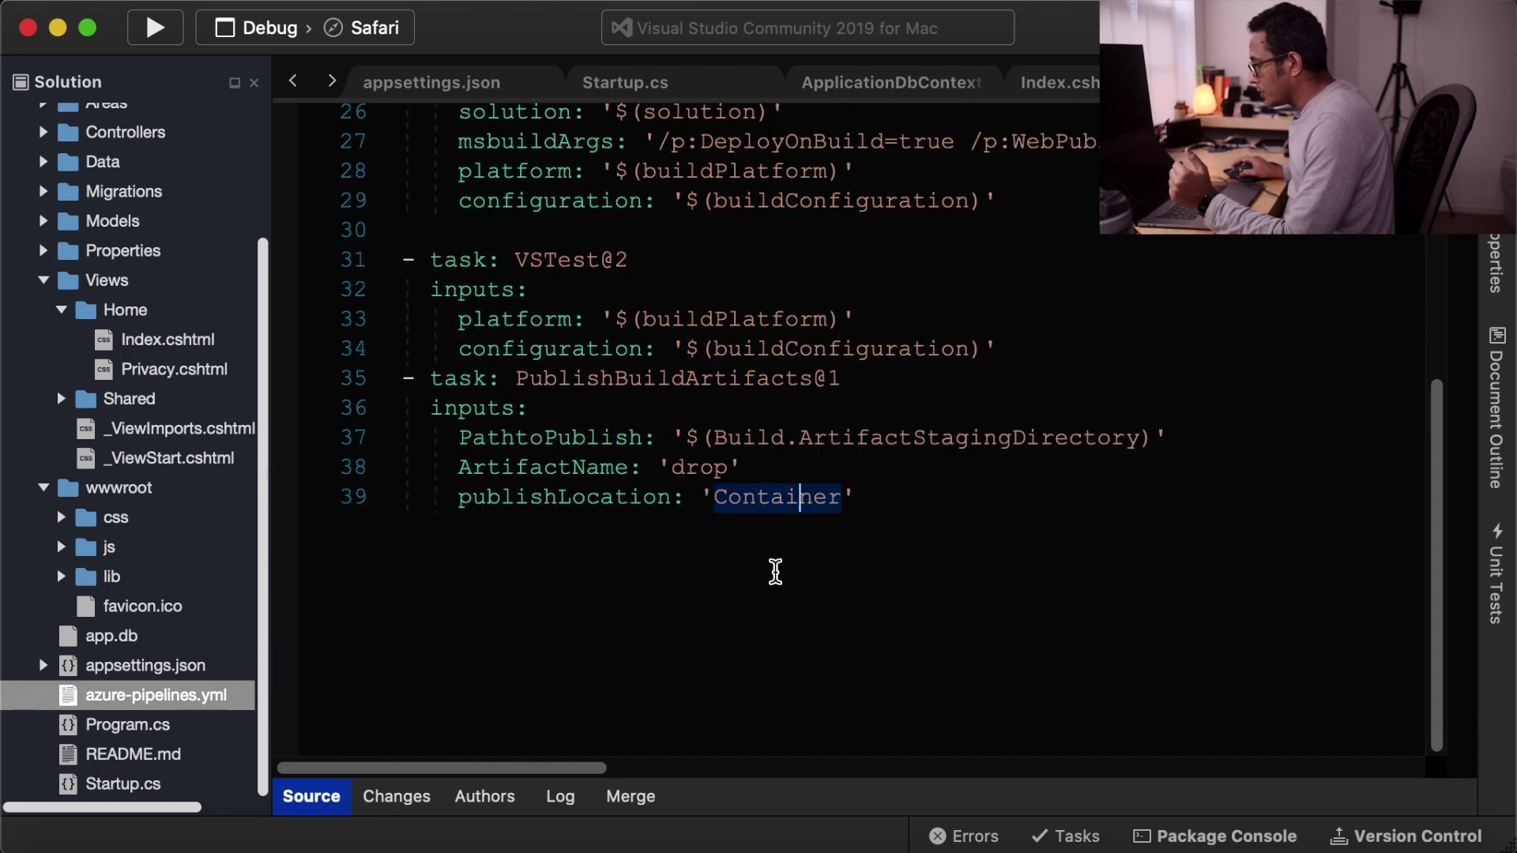
{"action": "scroll", "coordinate": [775, 571], "scroll_direction": "up", "scroll_amount": 3}
{"action": "scroll", "coordinate": [776, 569], "scroll_direction": "down", "scroll_amount": 2}
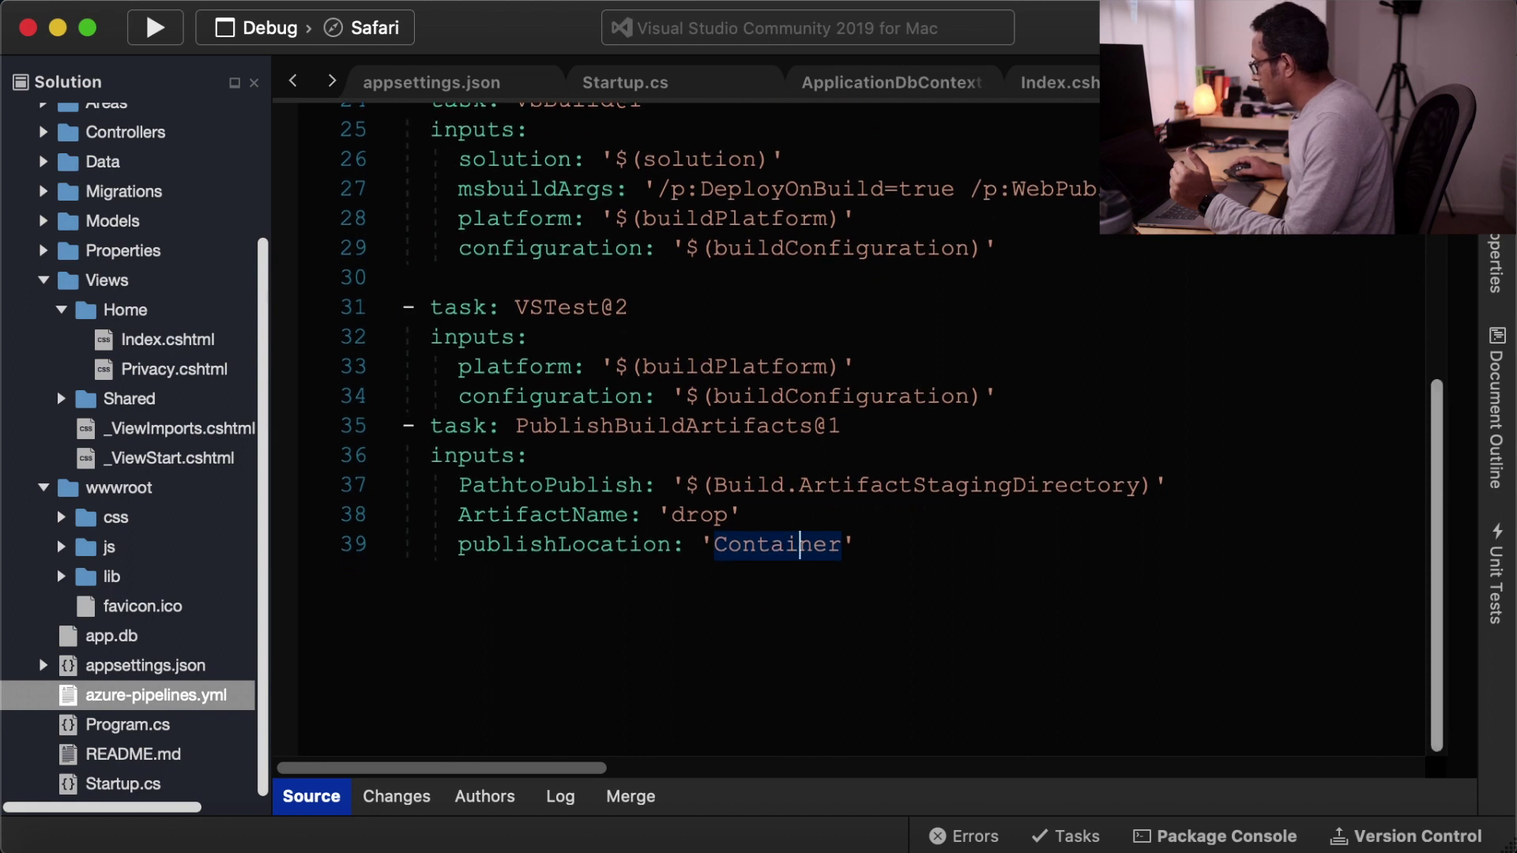
{"action": "key", "text": "super+w"}
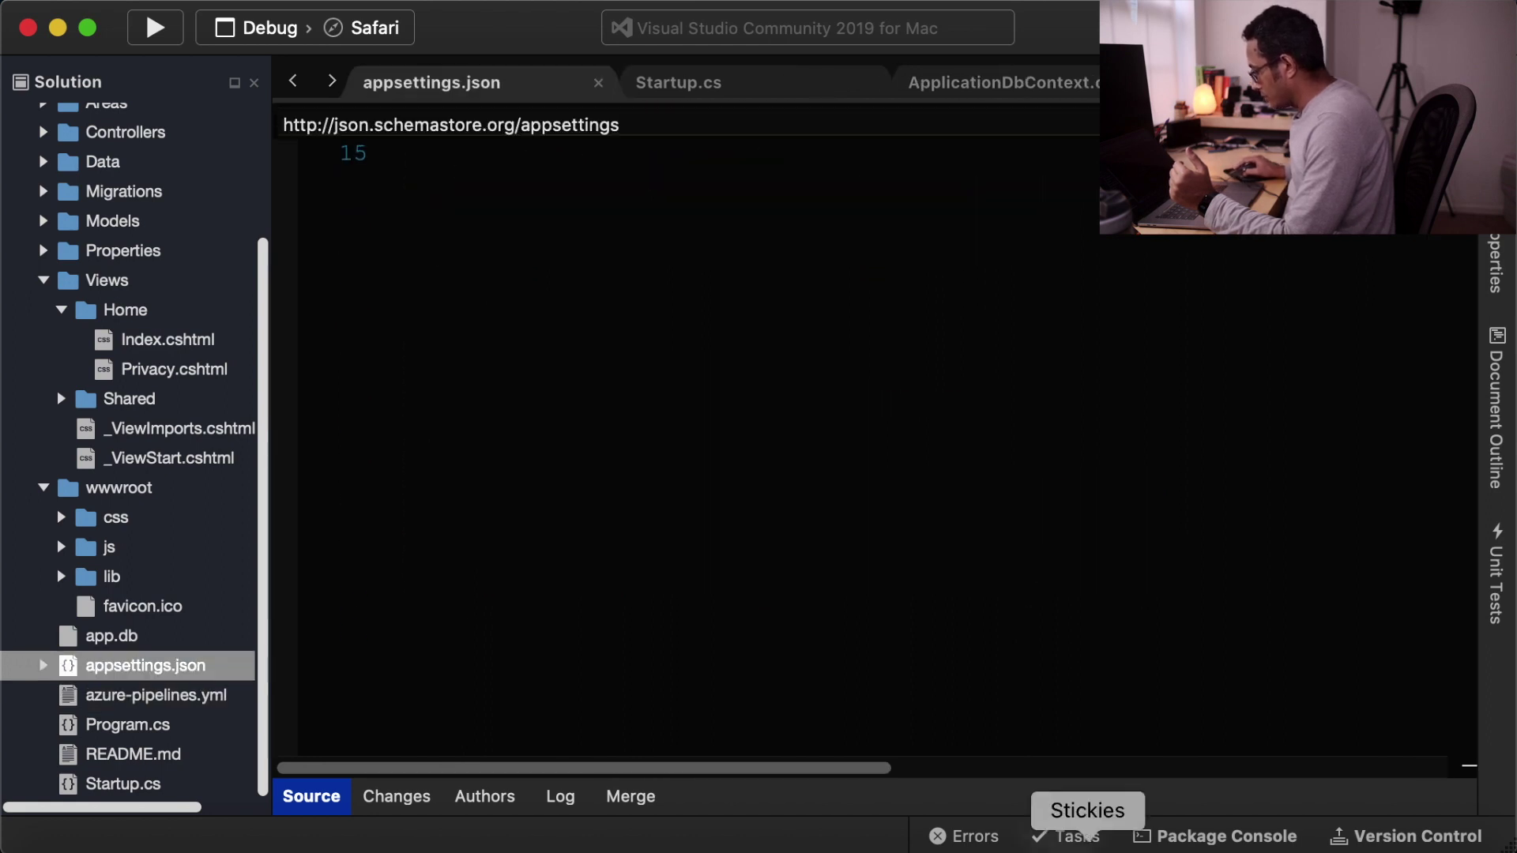
{"action": "left_click", "coordinate": [1027, 839]}
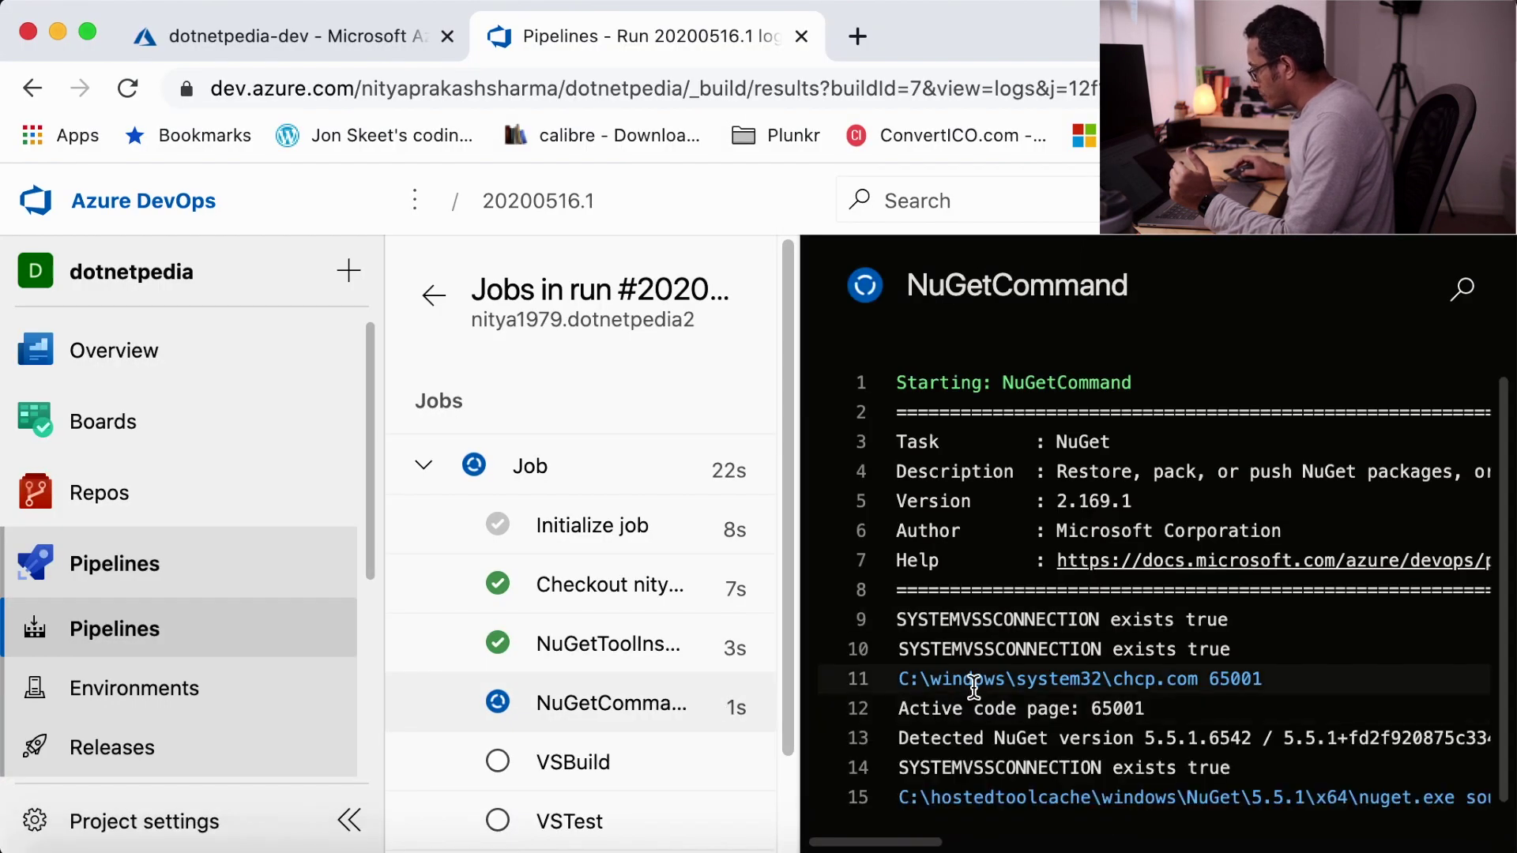
- Follow run 20200516.1 until VSBuild, VSTest and PublishBuildArtifacts all succeed
{"action": "scroll", "coordinate": [971, 683], "scroll_direction": "down", "scroll_amount": 1}
{"action": "scroll", "coordinate": [677, 721], "scroll_direction": "down", "scroll_amount": 3}
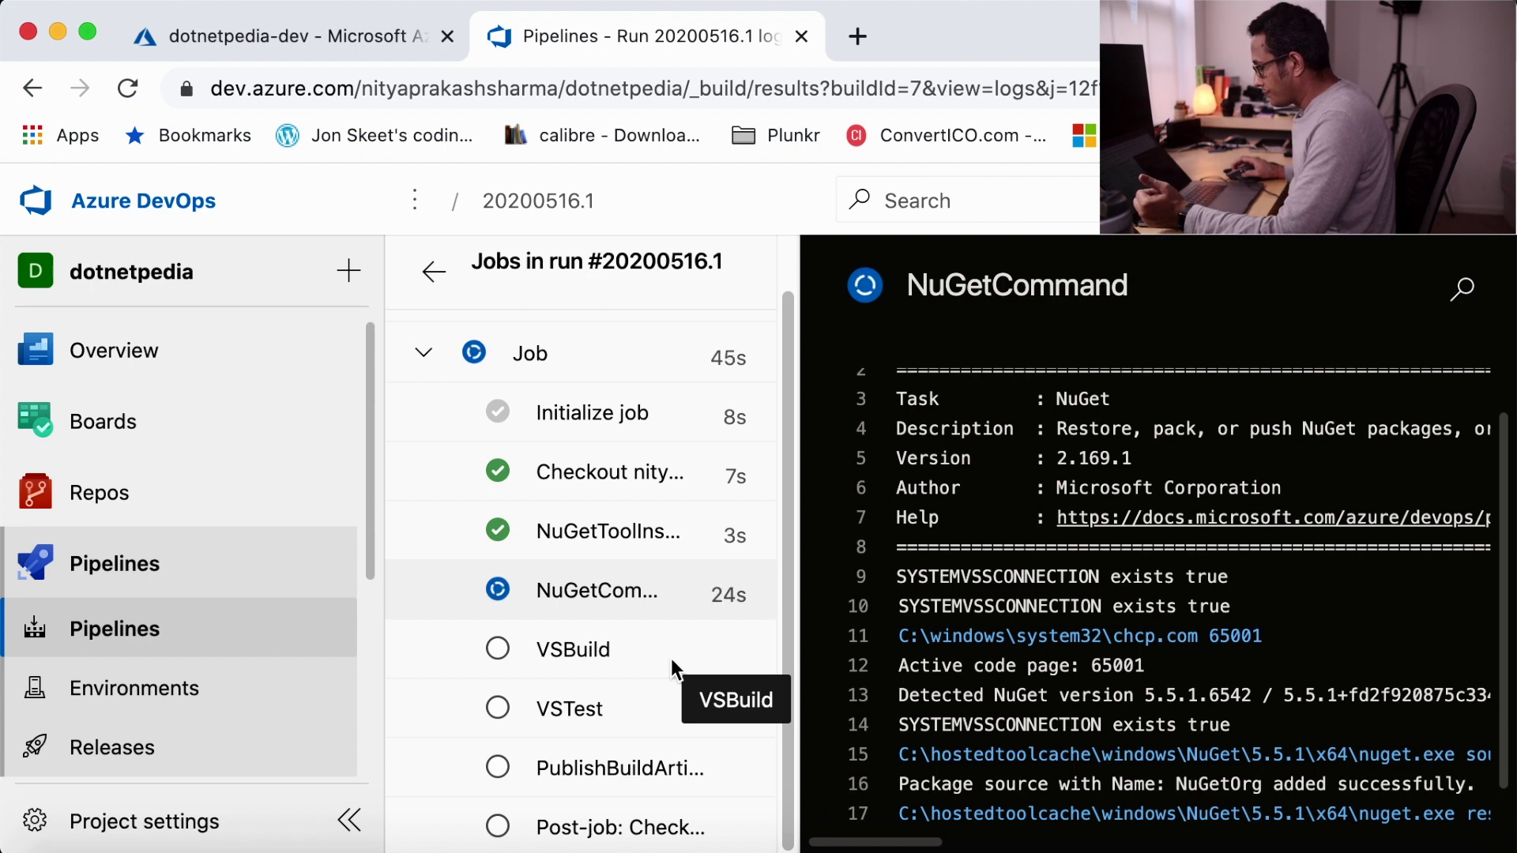
{"action": "scroll", "coordinate": [1038, 579], "scroll_direction": "down", "scroll_amount": 1}
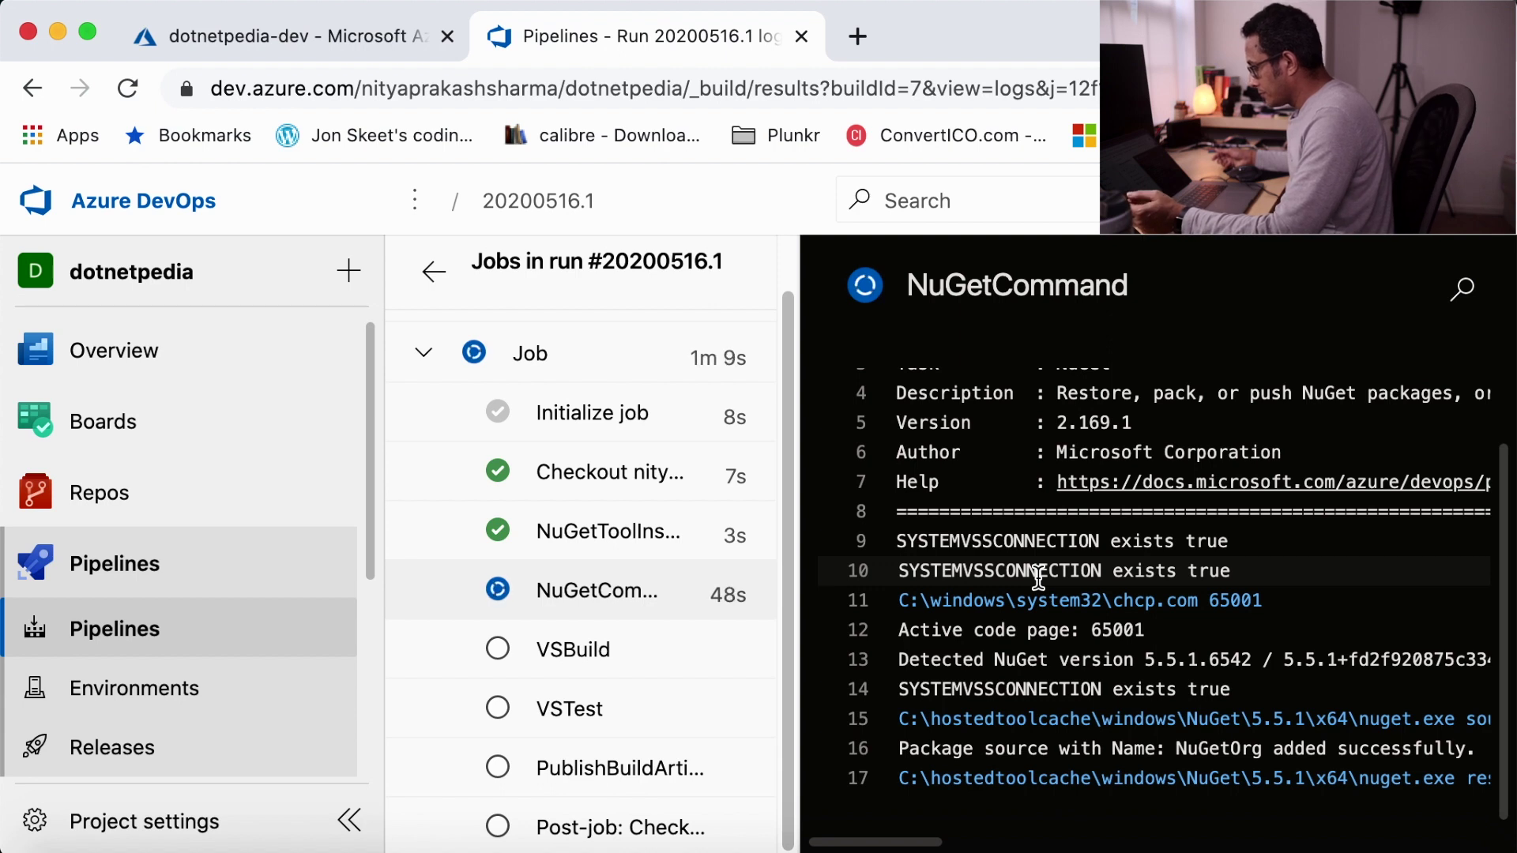
{"action": "left_click_drag", "start_coordinate": [885, 843], "coordinate": [990, 845]}
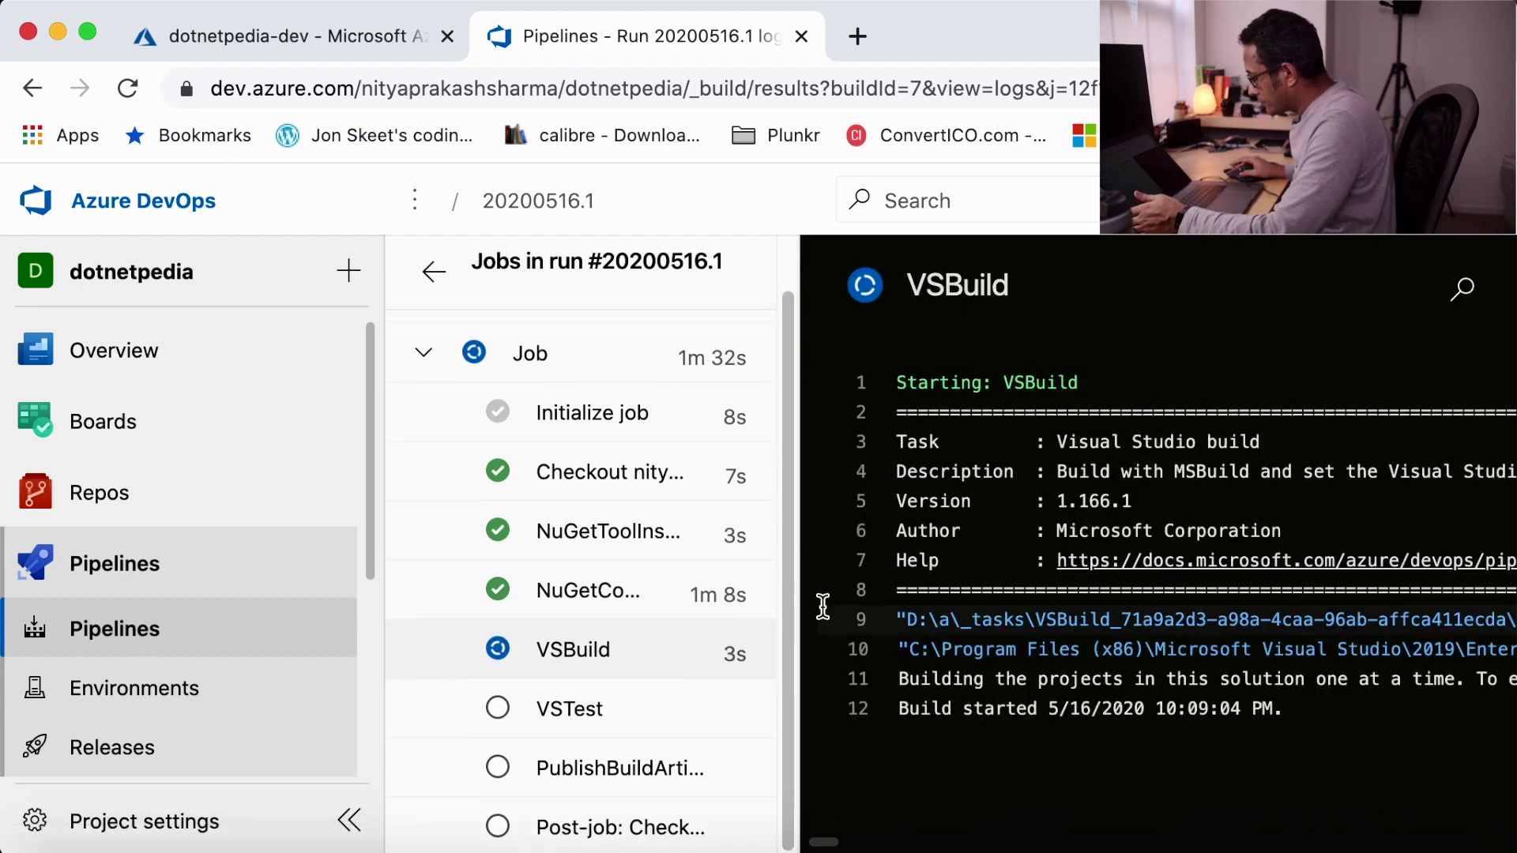
{"action": "scroll", "coordinate": [1400, 671], "scroll_direction": "down", "scroll_amount": 1}
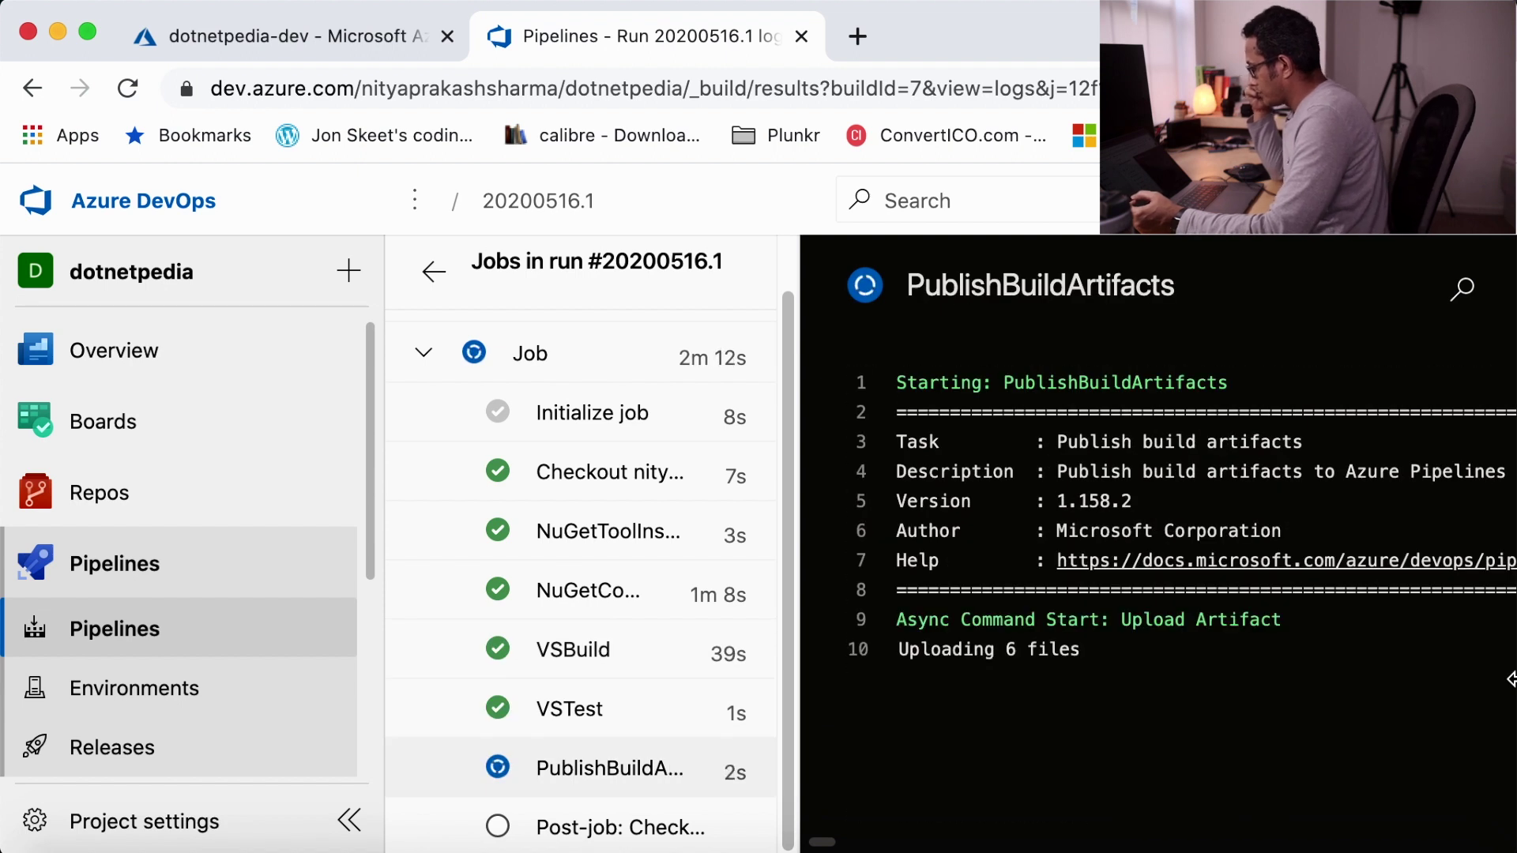
{"action": "scroll", "coordinate": [663, 638], "scroll_direction": "down", "scroll_amount": 2}
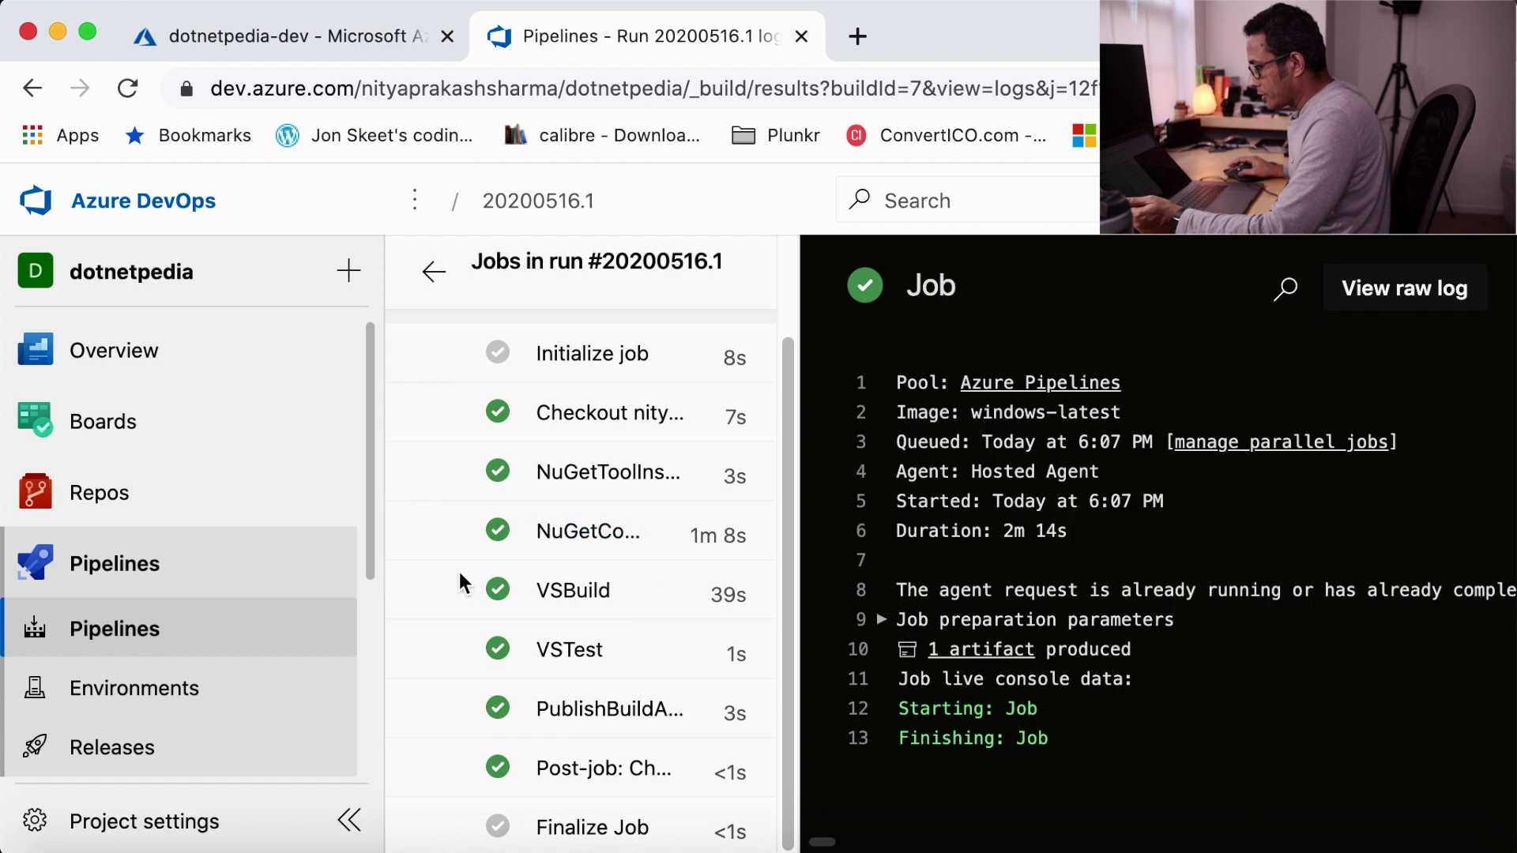
{"action": "left_click", "coordinate": [131, 569]}
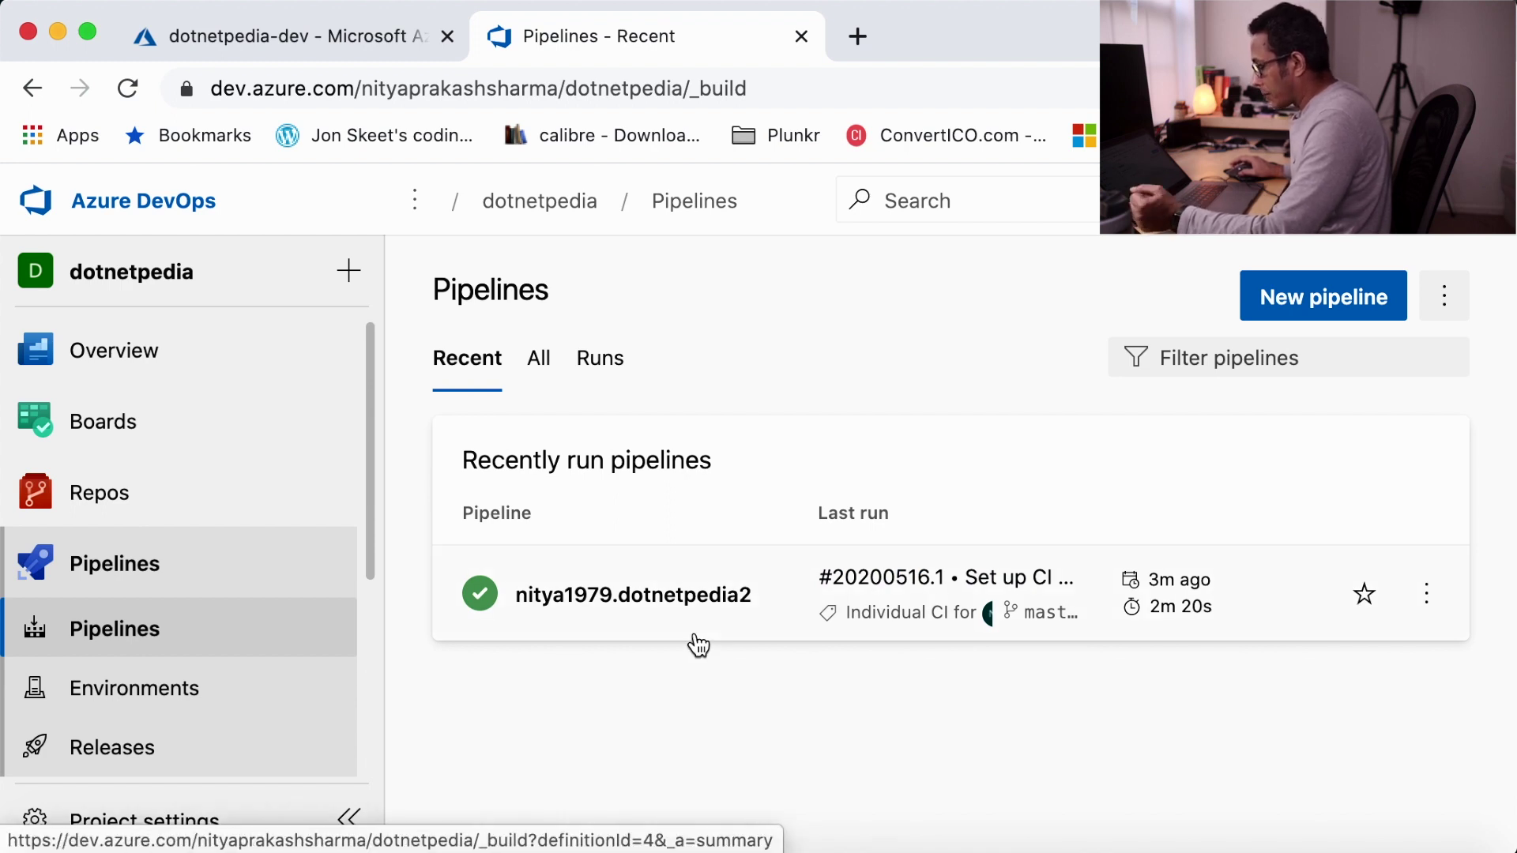
- Go to the empty Releases page and begin a new release pipeline
{"action": "left_click", "coordinate": [126, 757]}
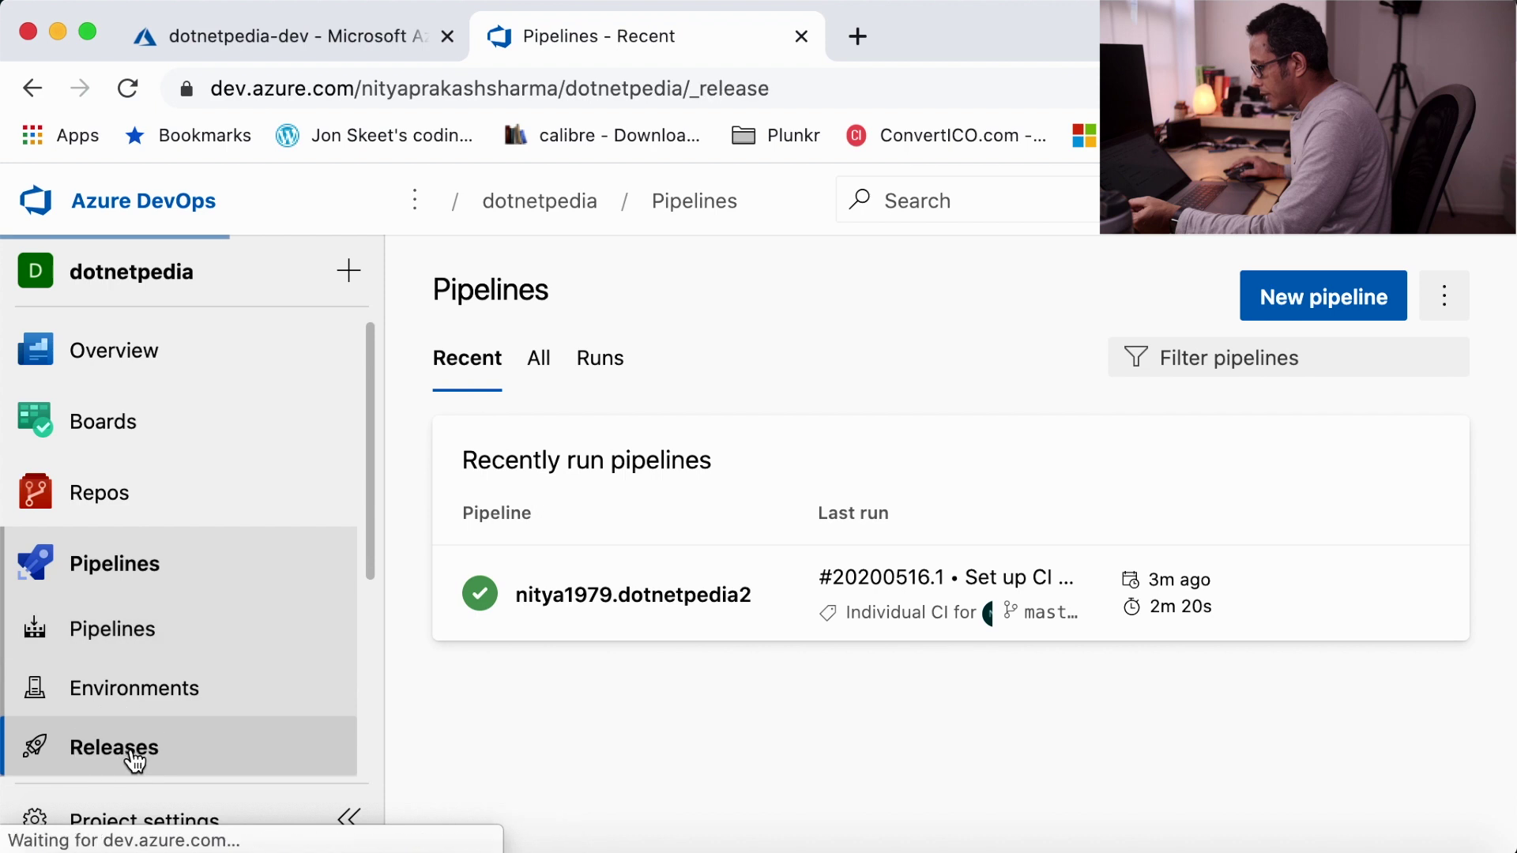
{"action": "scroll", "coordinate": [782, 553], "scroll_direction": "down", "scroll_amount": 2}
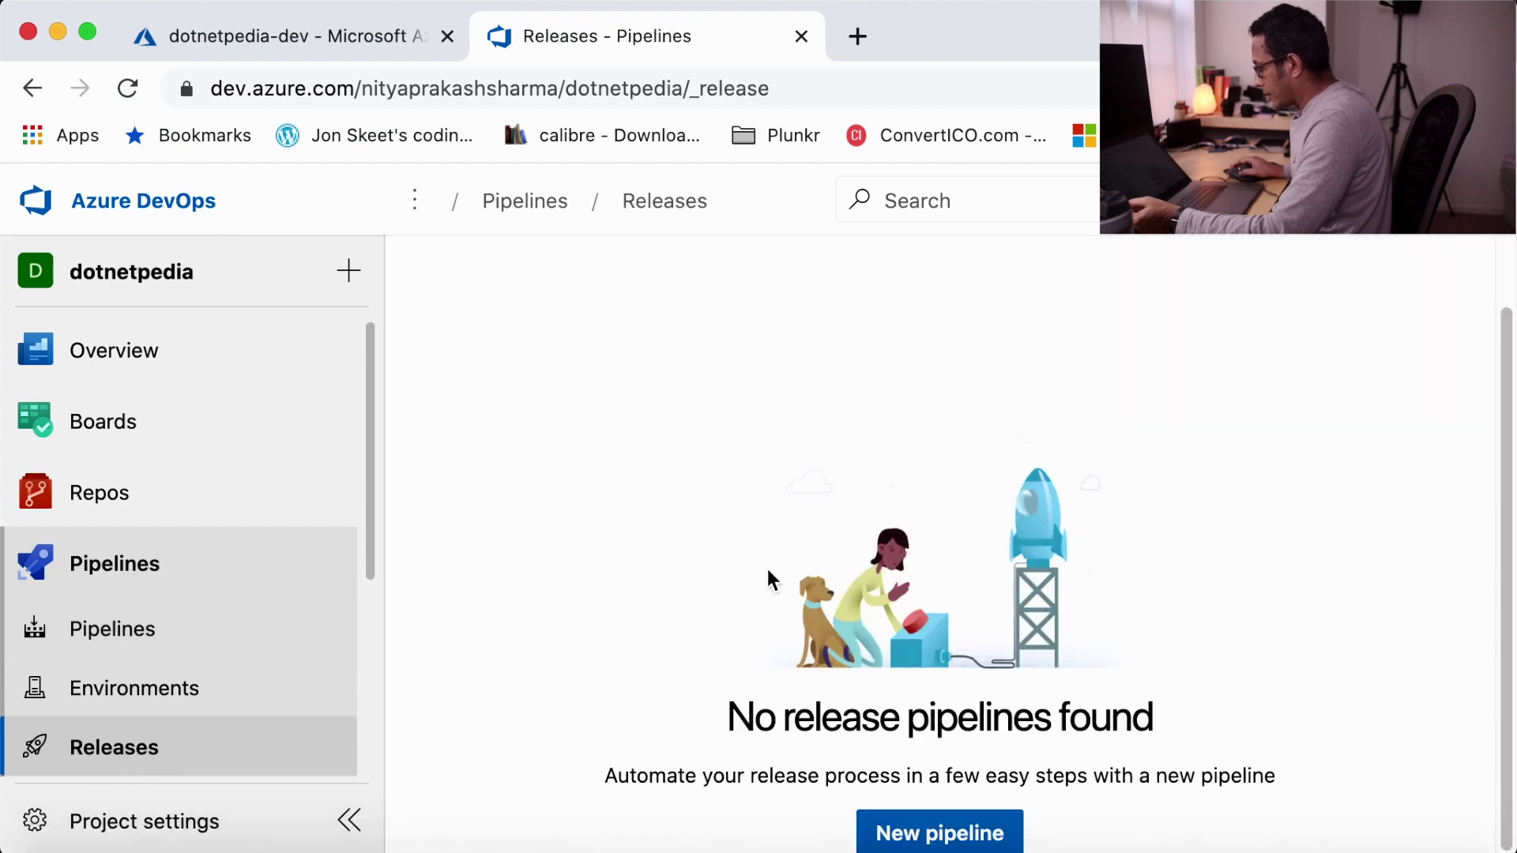
{"action": "left_click", "coordinate": [903, 844]}
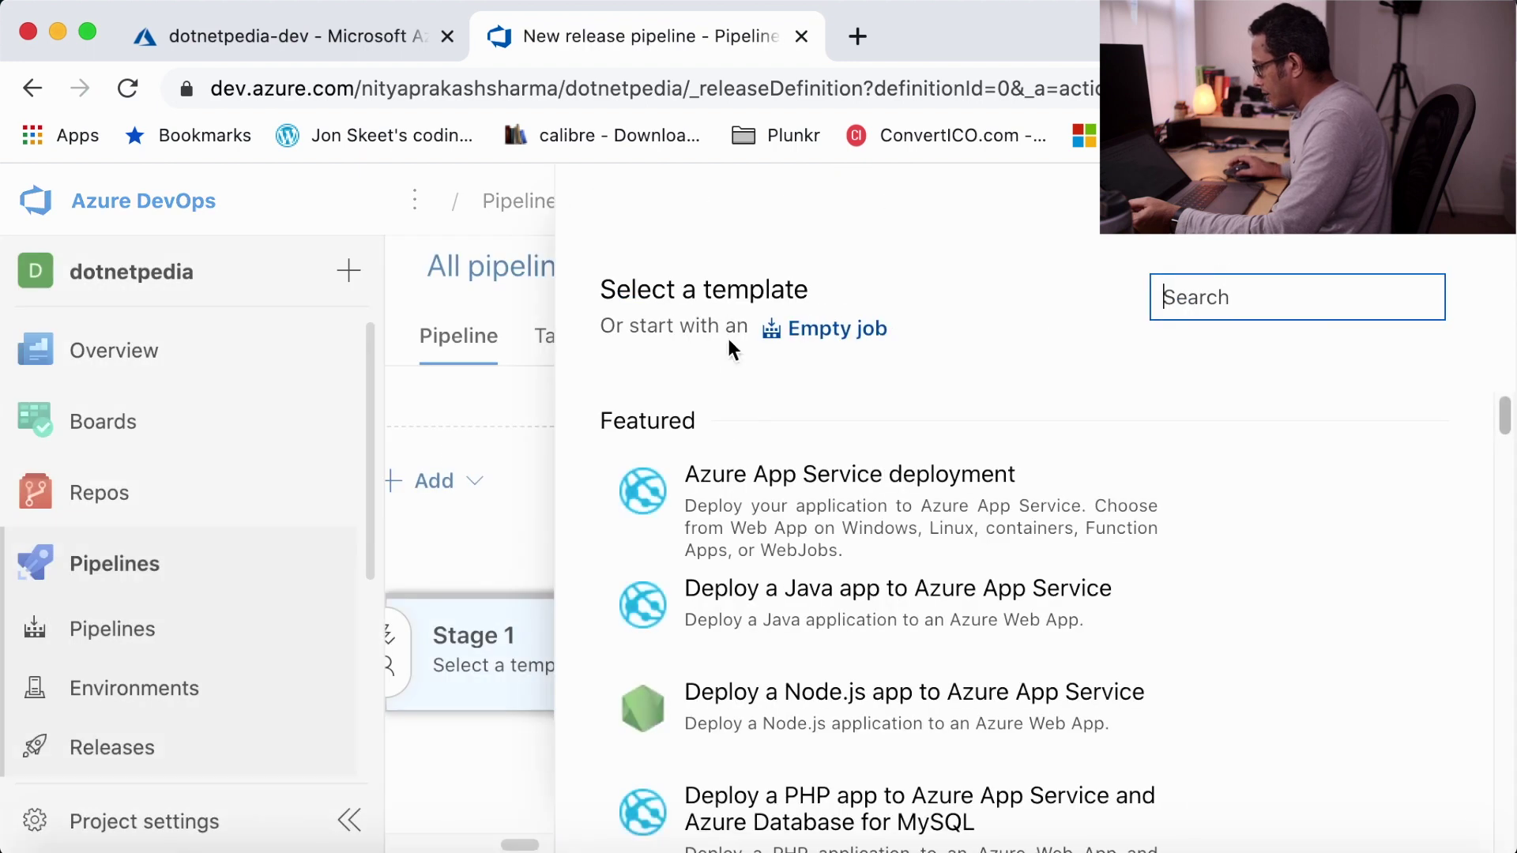
- Apply the Azure App Service deployment template and rename Stage 1 to 'Dev'
{"action": "mouse_move", "coordinate": [772, 474]}
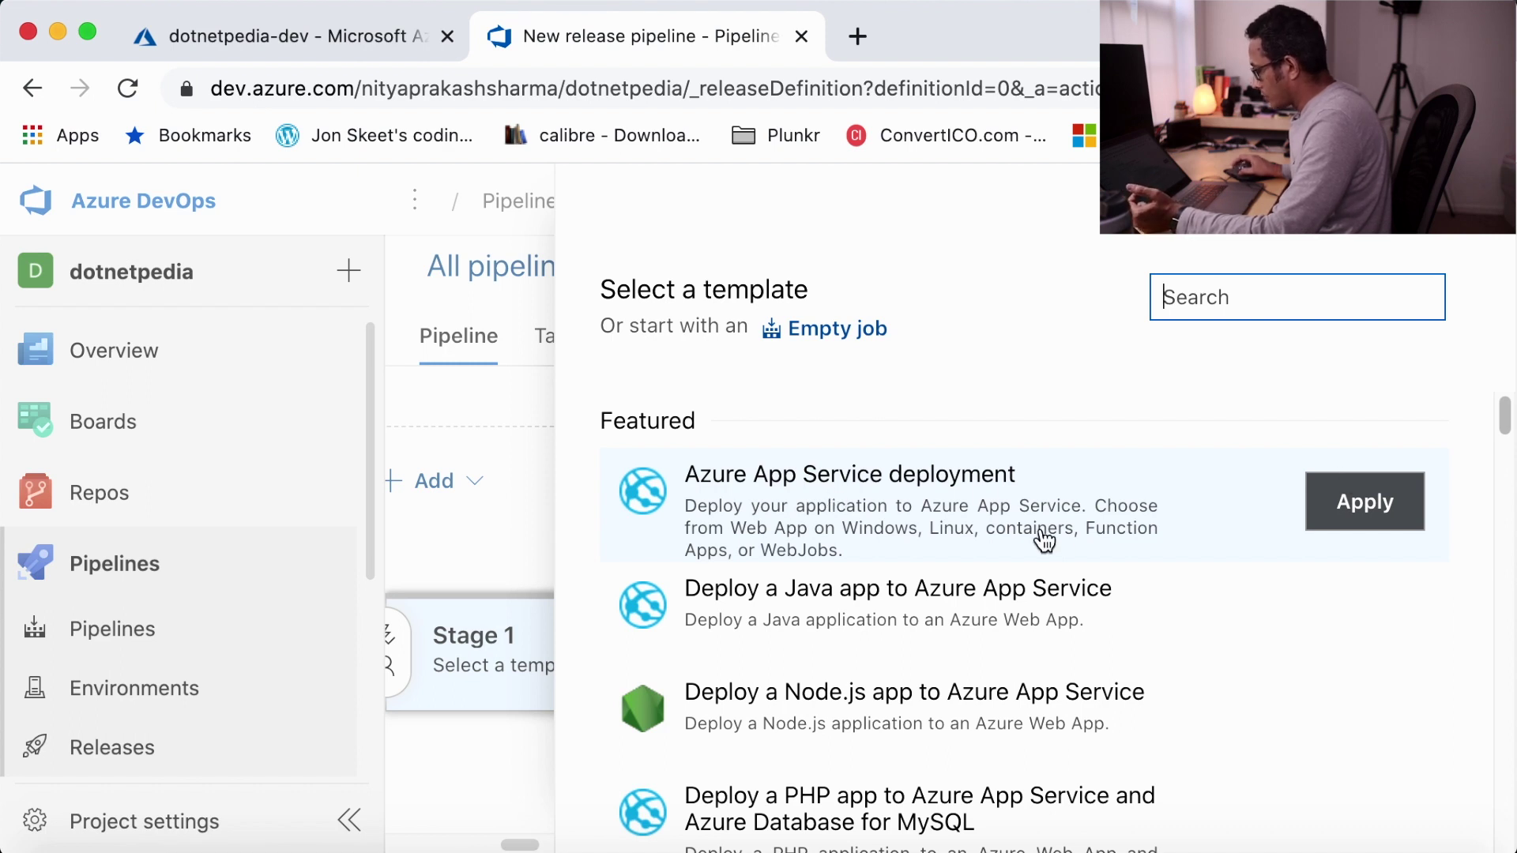
{"action": "left_click", "coordinate": [1341, 516]}
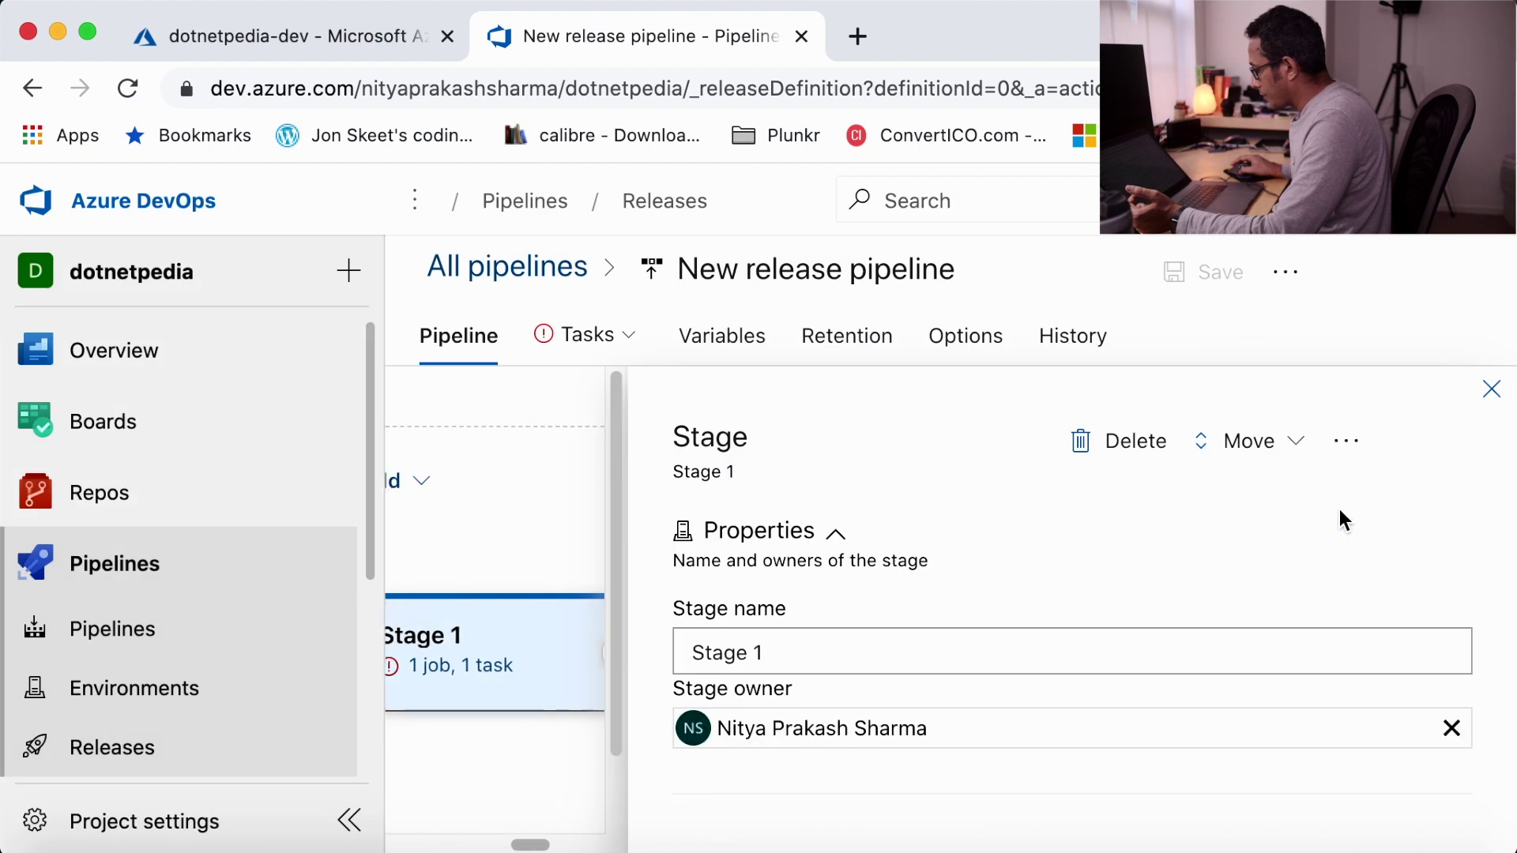
{"action": "left_click_drag", "start_coordinate": [890, 651], "coordinate": [668, 660]}
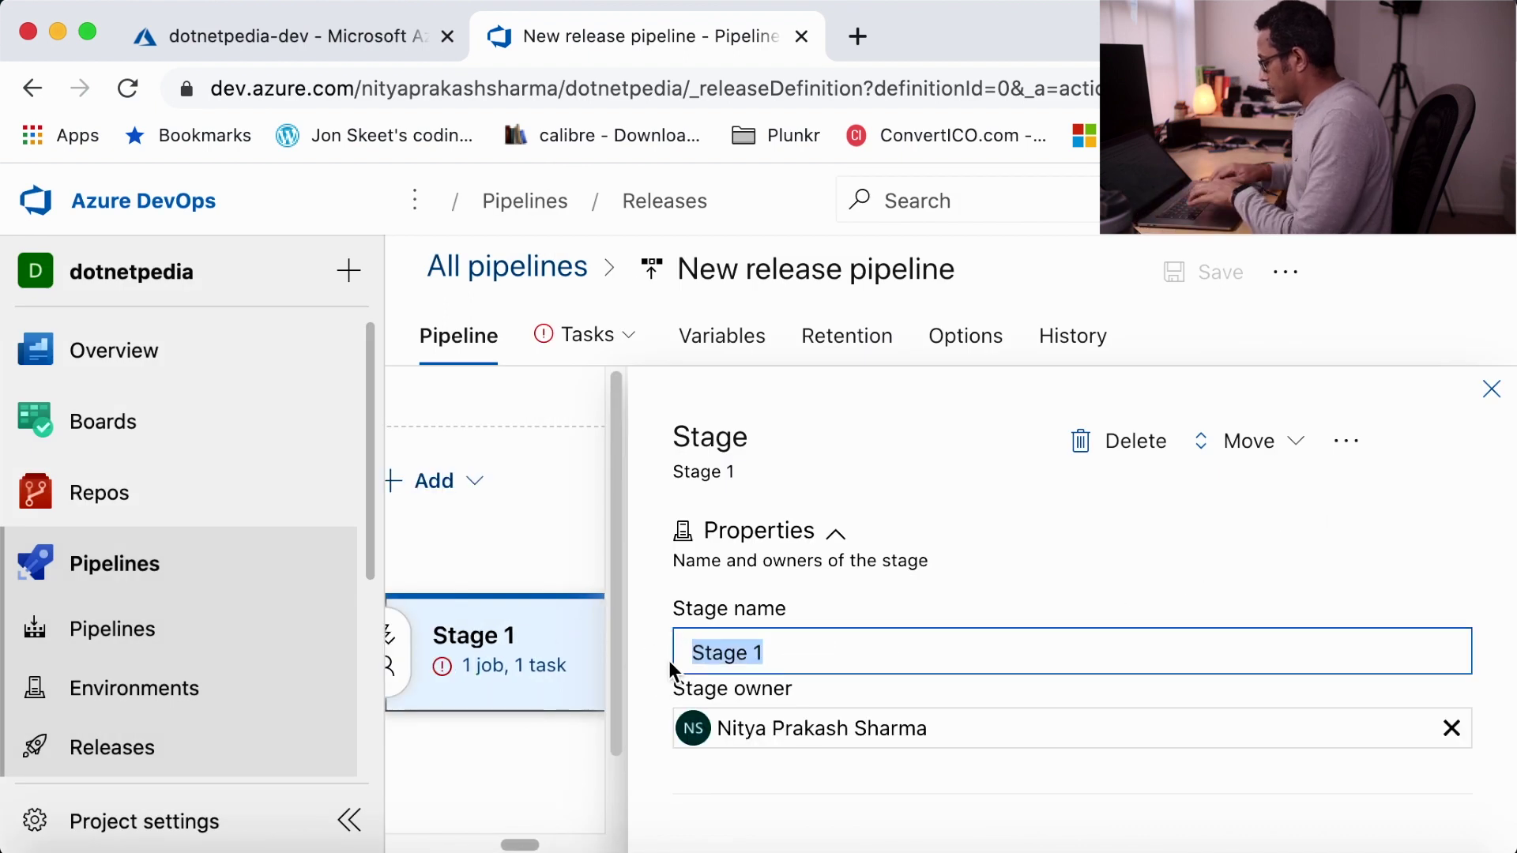
{"action": "type", "text": "Dev"}
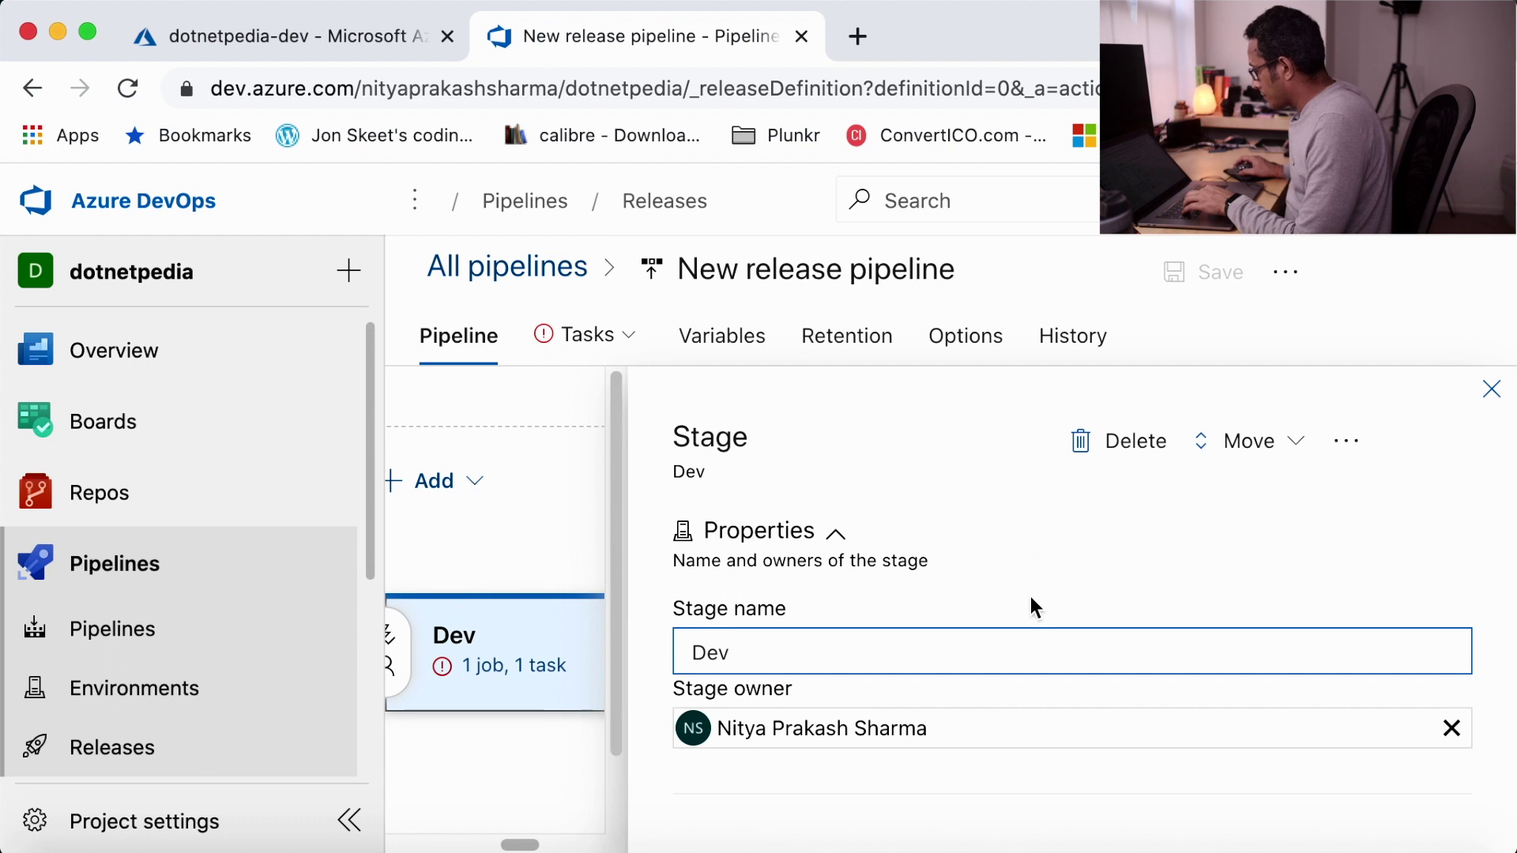
{"action": "left_click", "coordinate": [1492, 392]}
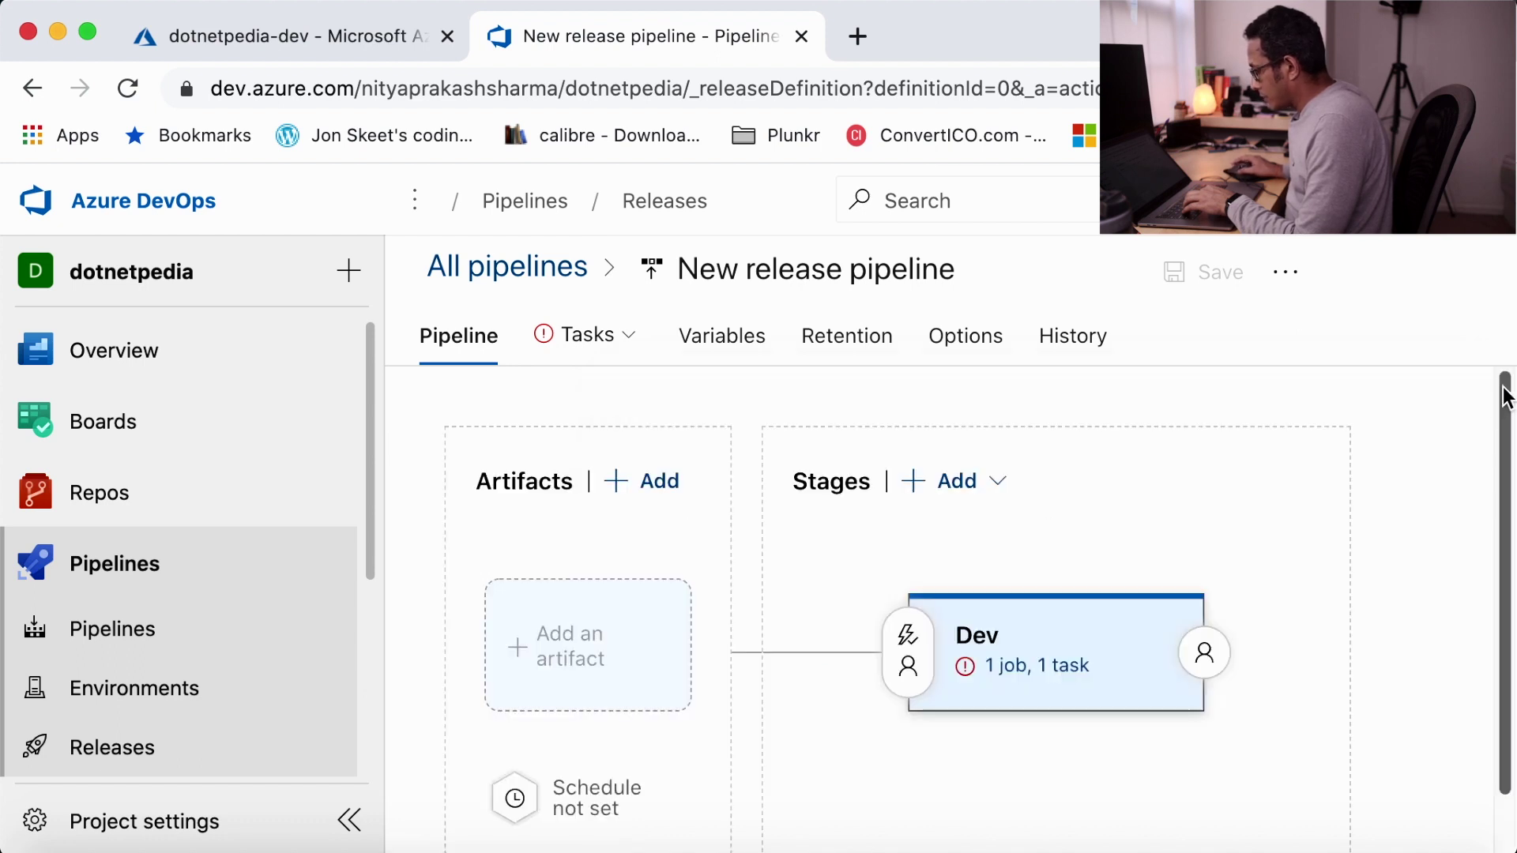
- Select the Pay-As-You-Go subscription in the Dev stage's tasks and authorize it
{"action": "left_click", "coordinate": [1025, 671]}
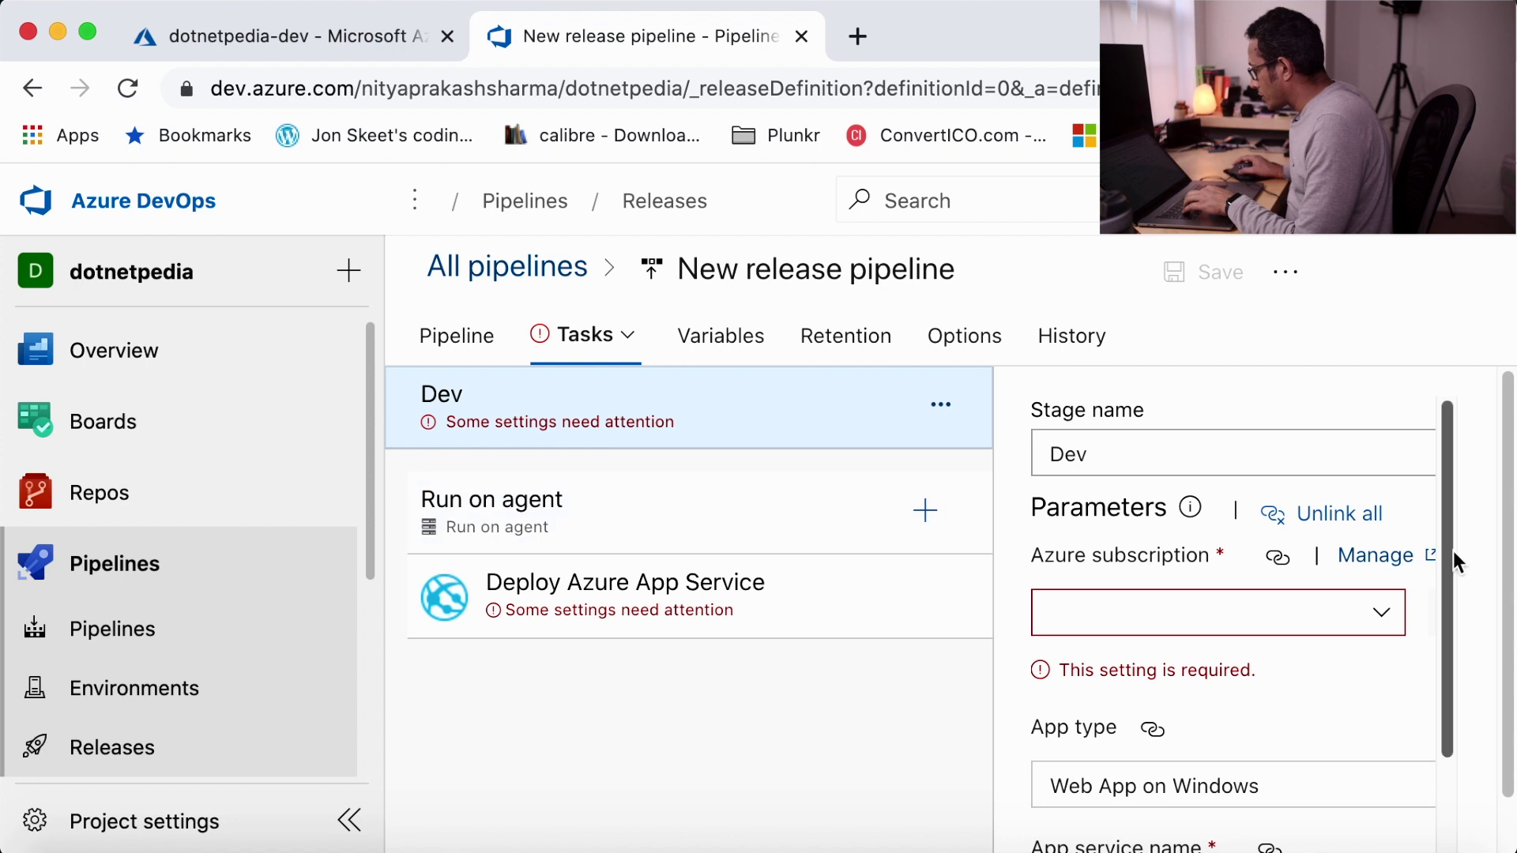
{"action": "left_click", "coordinate": [1385, 621]}
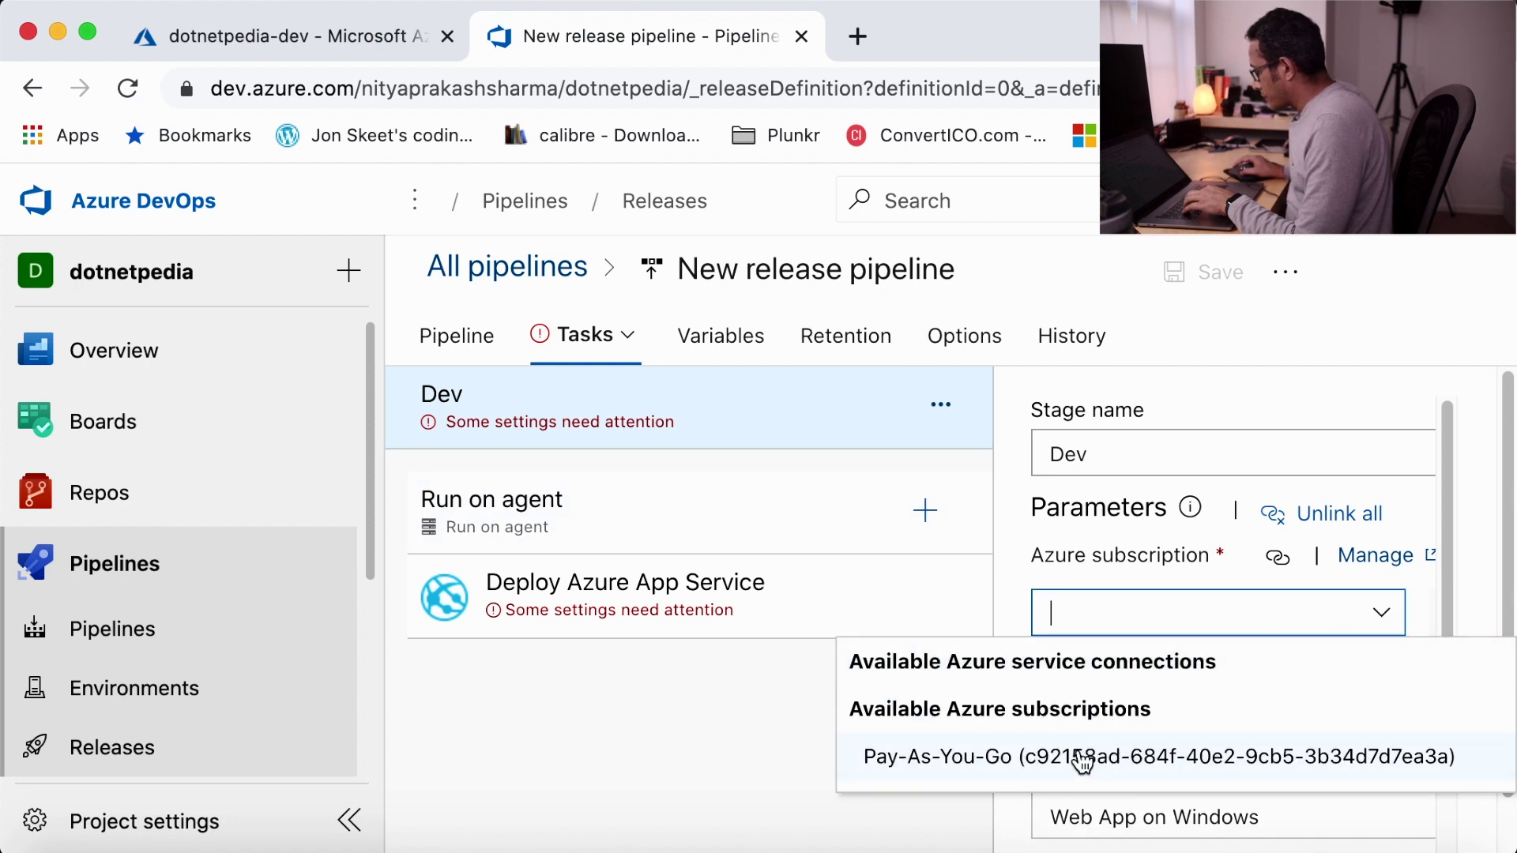
{"action": "left_click", "coordinate": [1106, 755]}
{"action": "left_click", "coordinate": [1284, 636]}
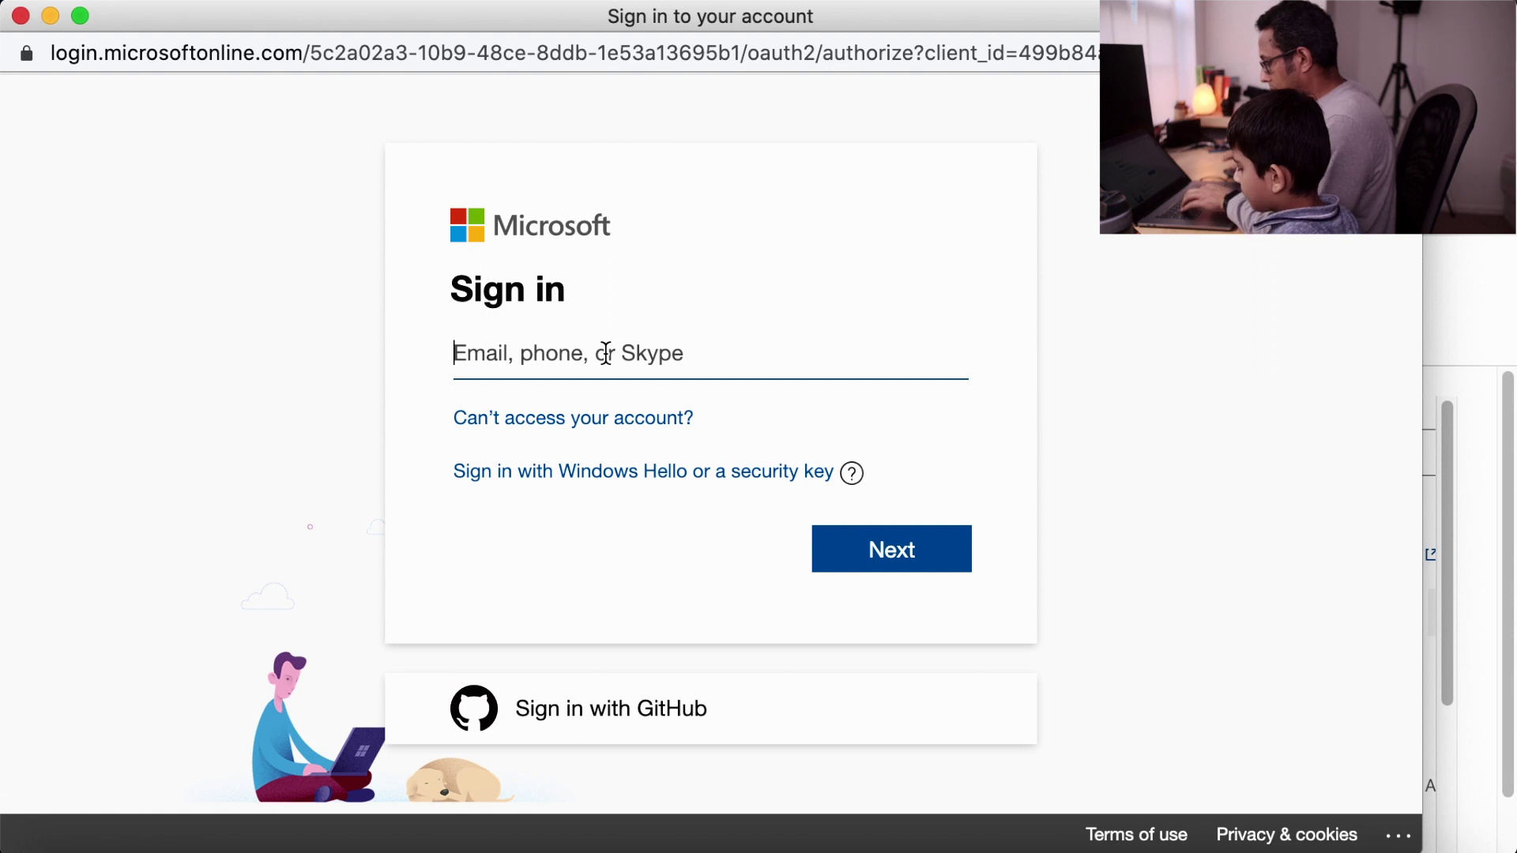
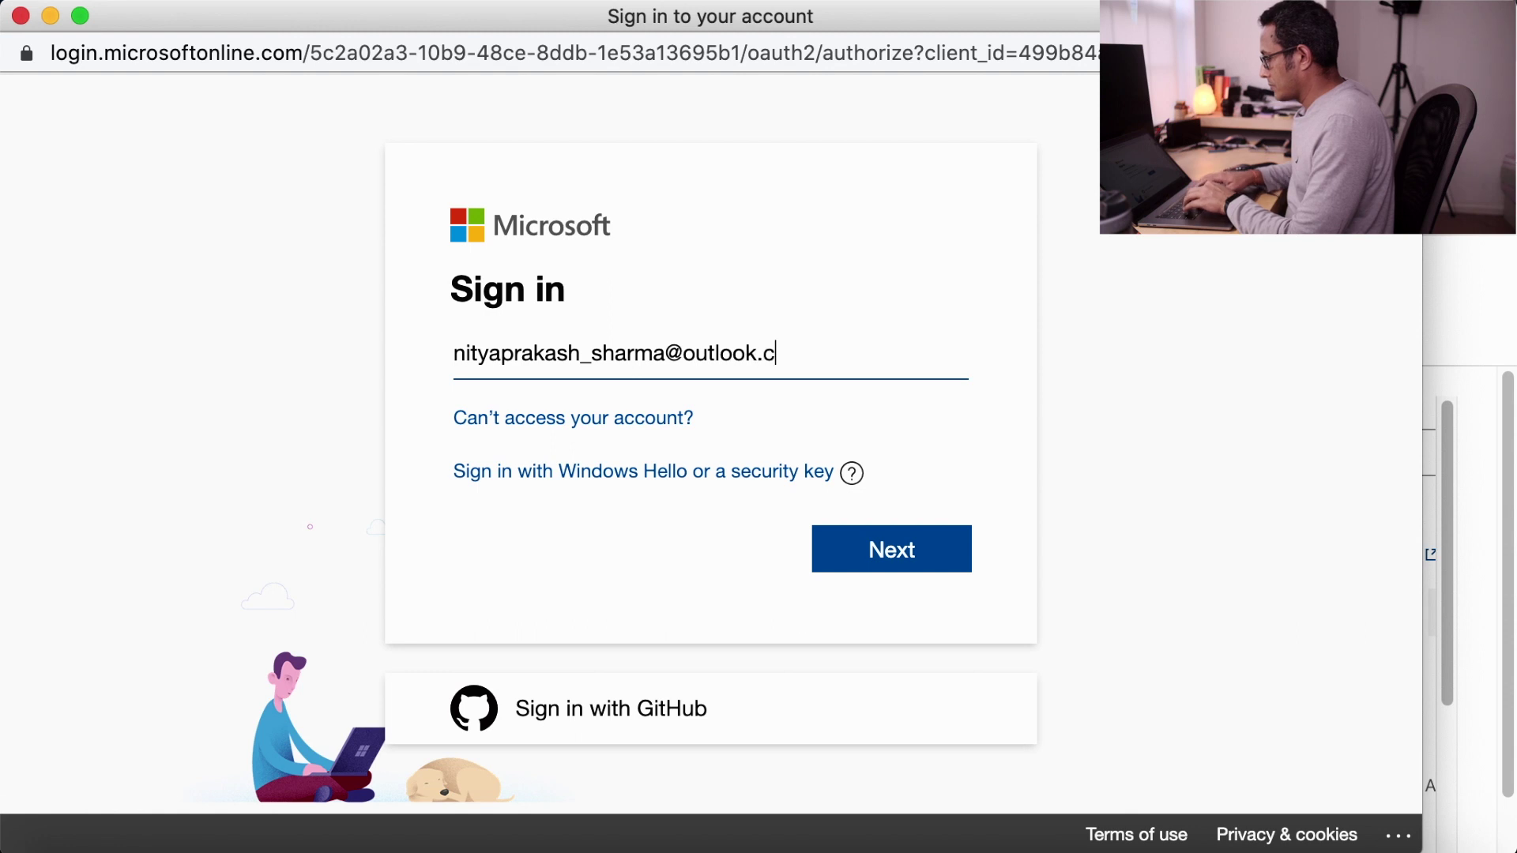
- Sign in to Microsoft with the account's e-mail and password
{"action": "left_click", "coordinate": [882, 558]}
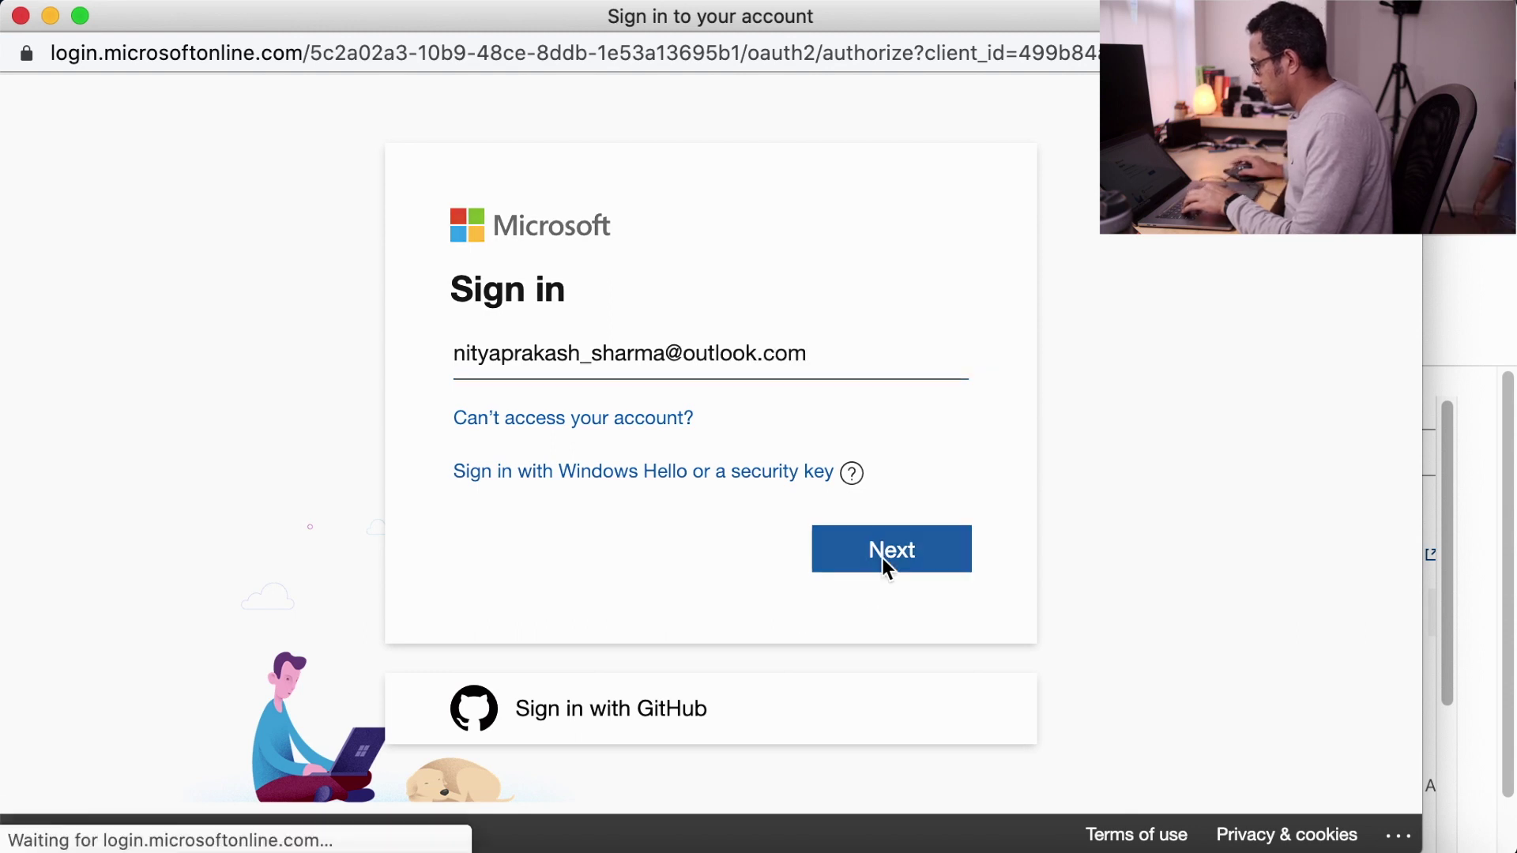
{"action": "left_click", "coordinate": [888, 676]}
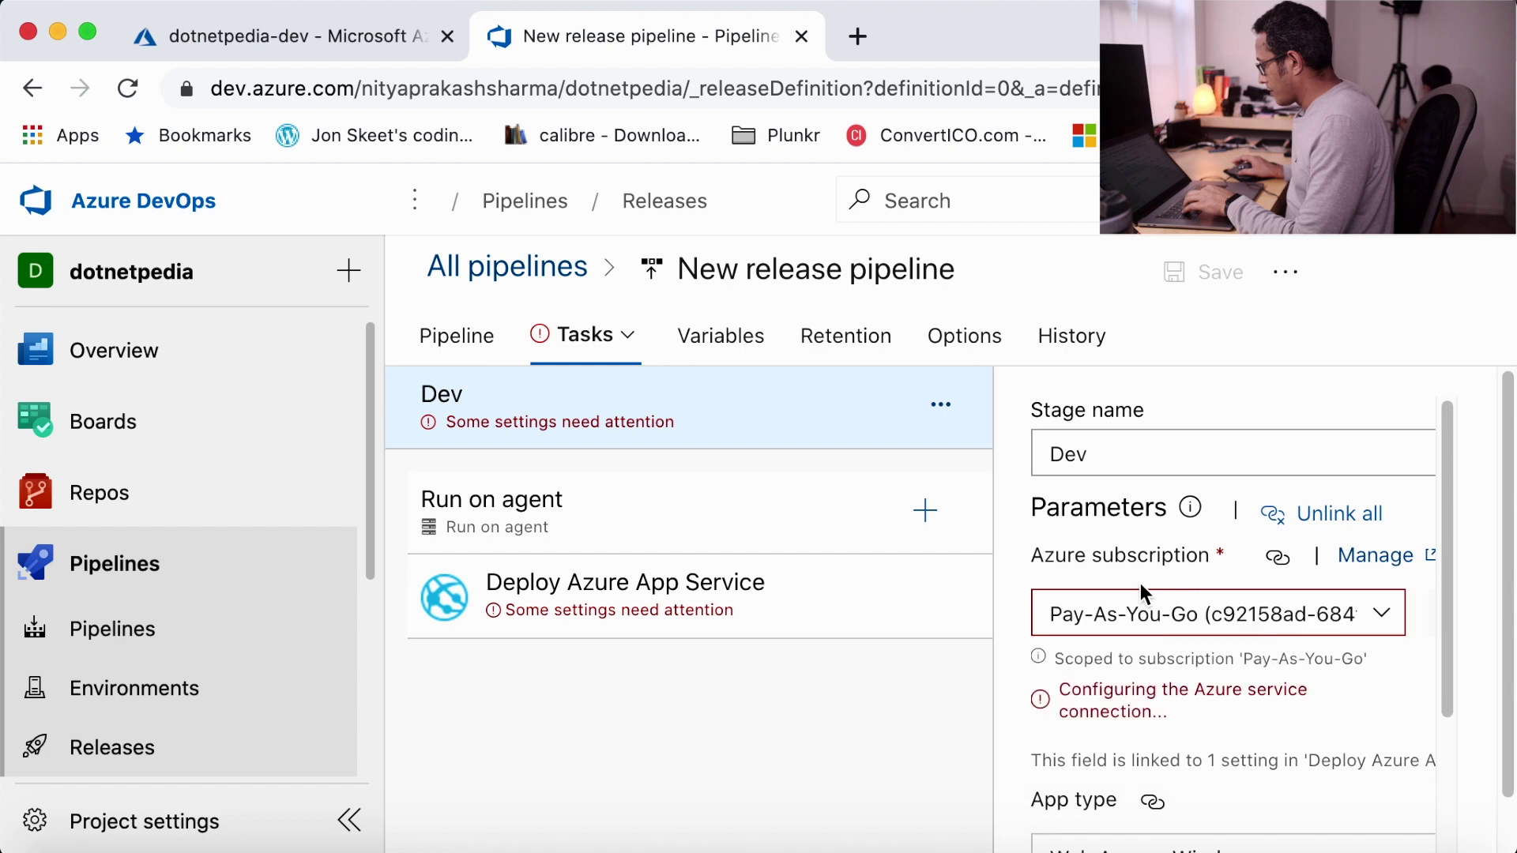
- Use the Pay-As-You-Go connection and set the App service name to dotnetpedia-dev
{"action": "left_click", "coordinate": [1388, 610]}
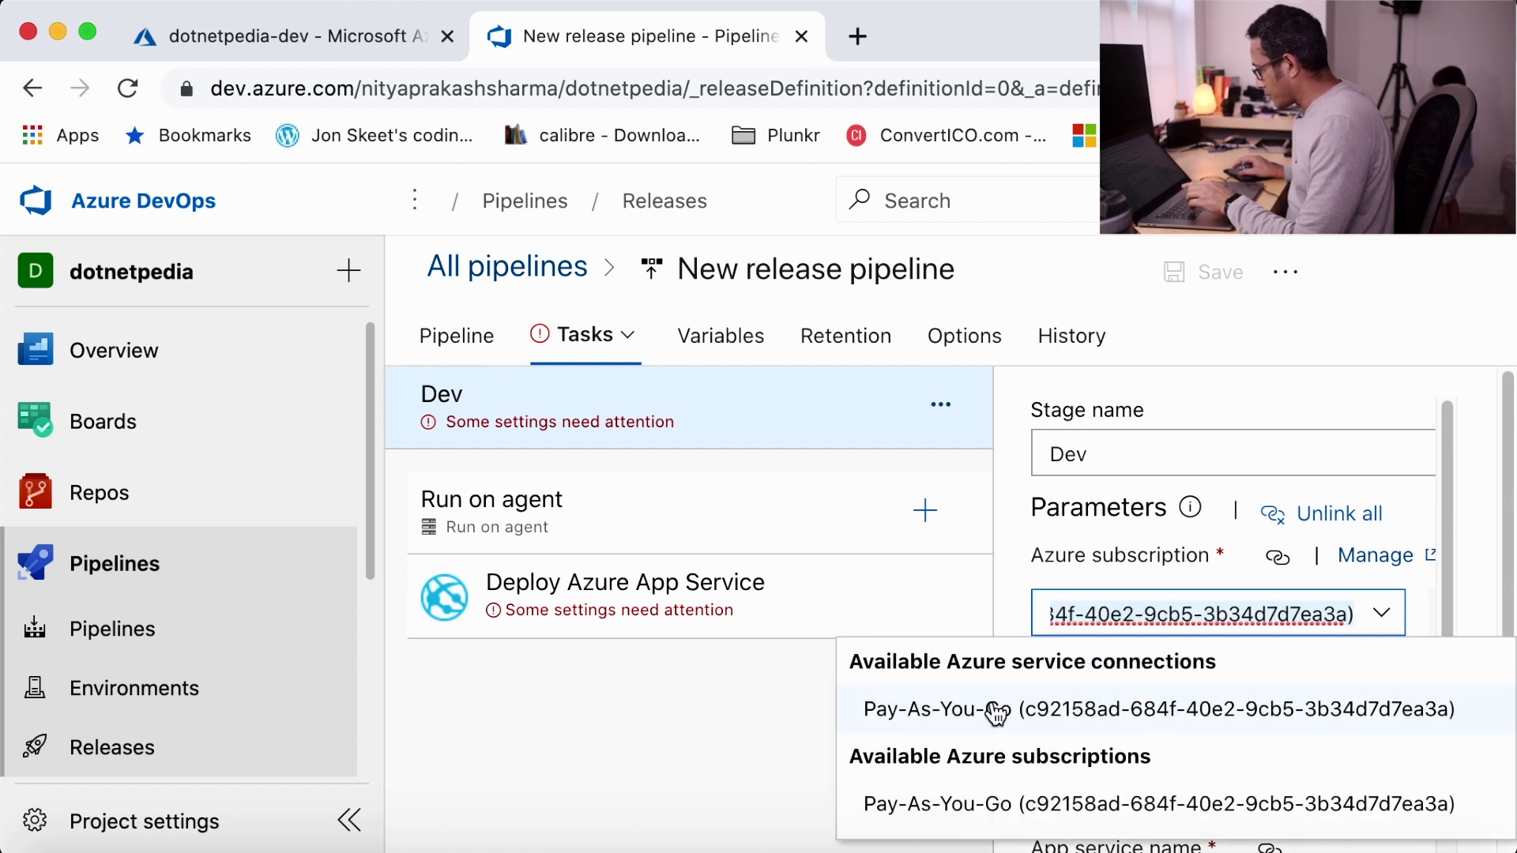
{"action": "left_click", "coordinate": [997, 711]}
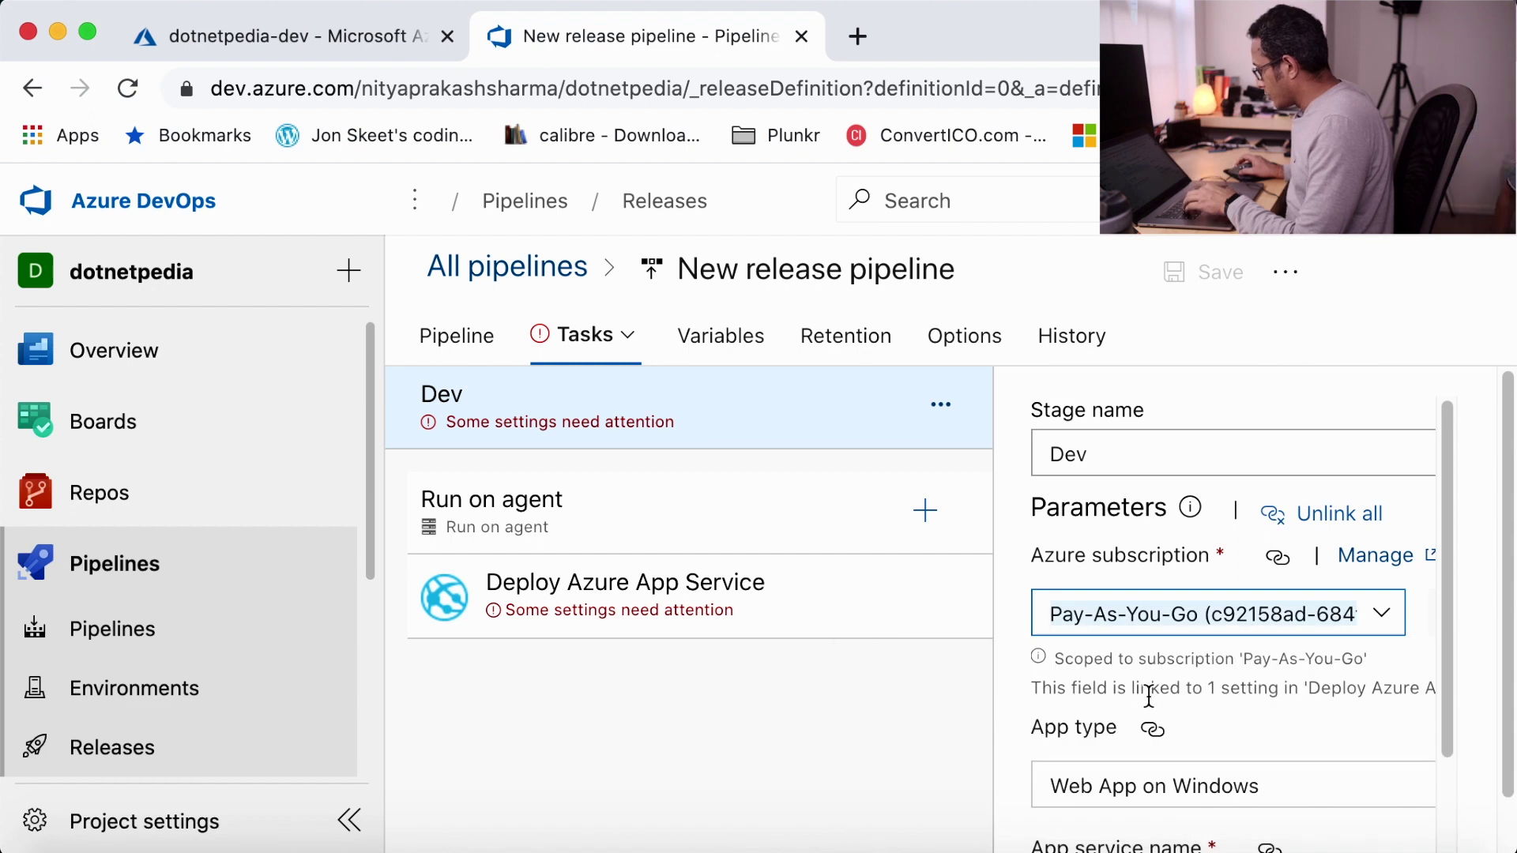
{"action": "scroll", "coordinate": [1149, 695], "scroll_direction": "down", "scroll_amount": 2}
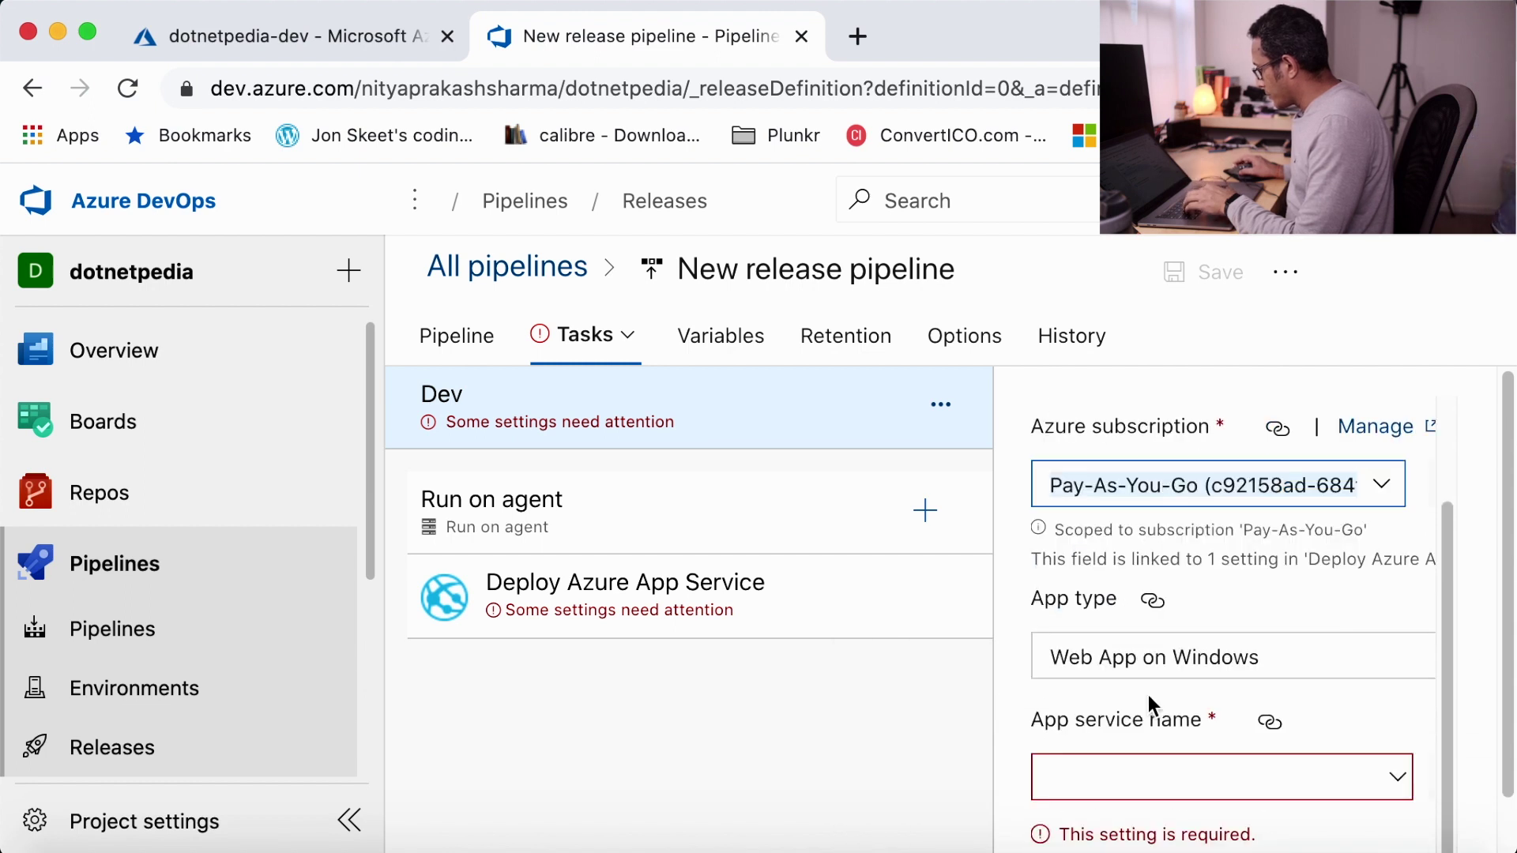
{"action": "left_click", "coordinate": [1396, 775]}
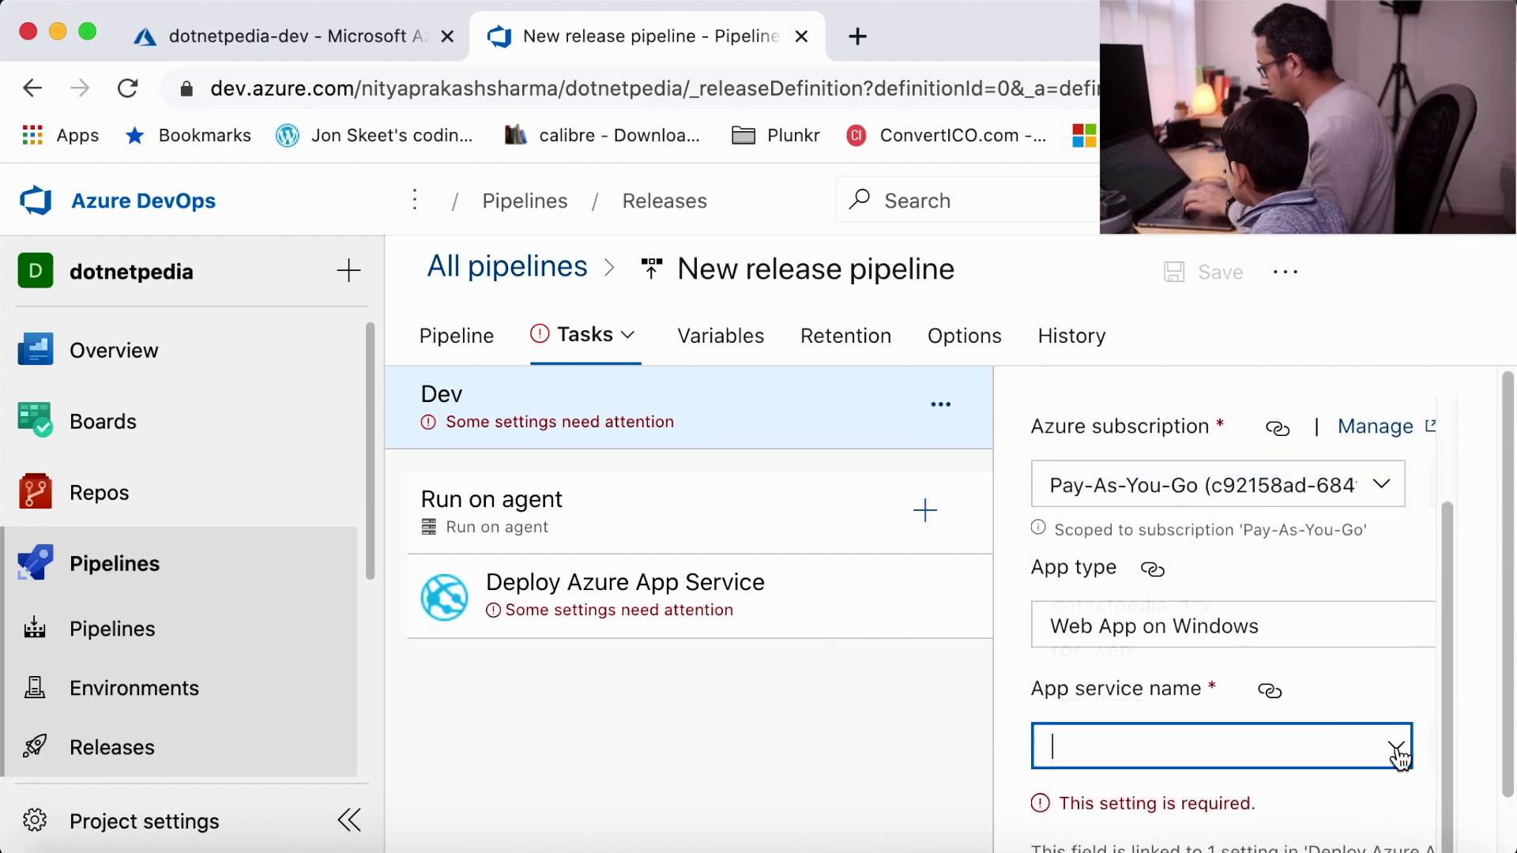
{"action": "left_click", "coordinate": [1397, 749]}
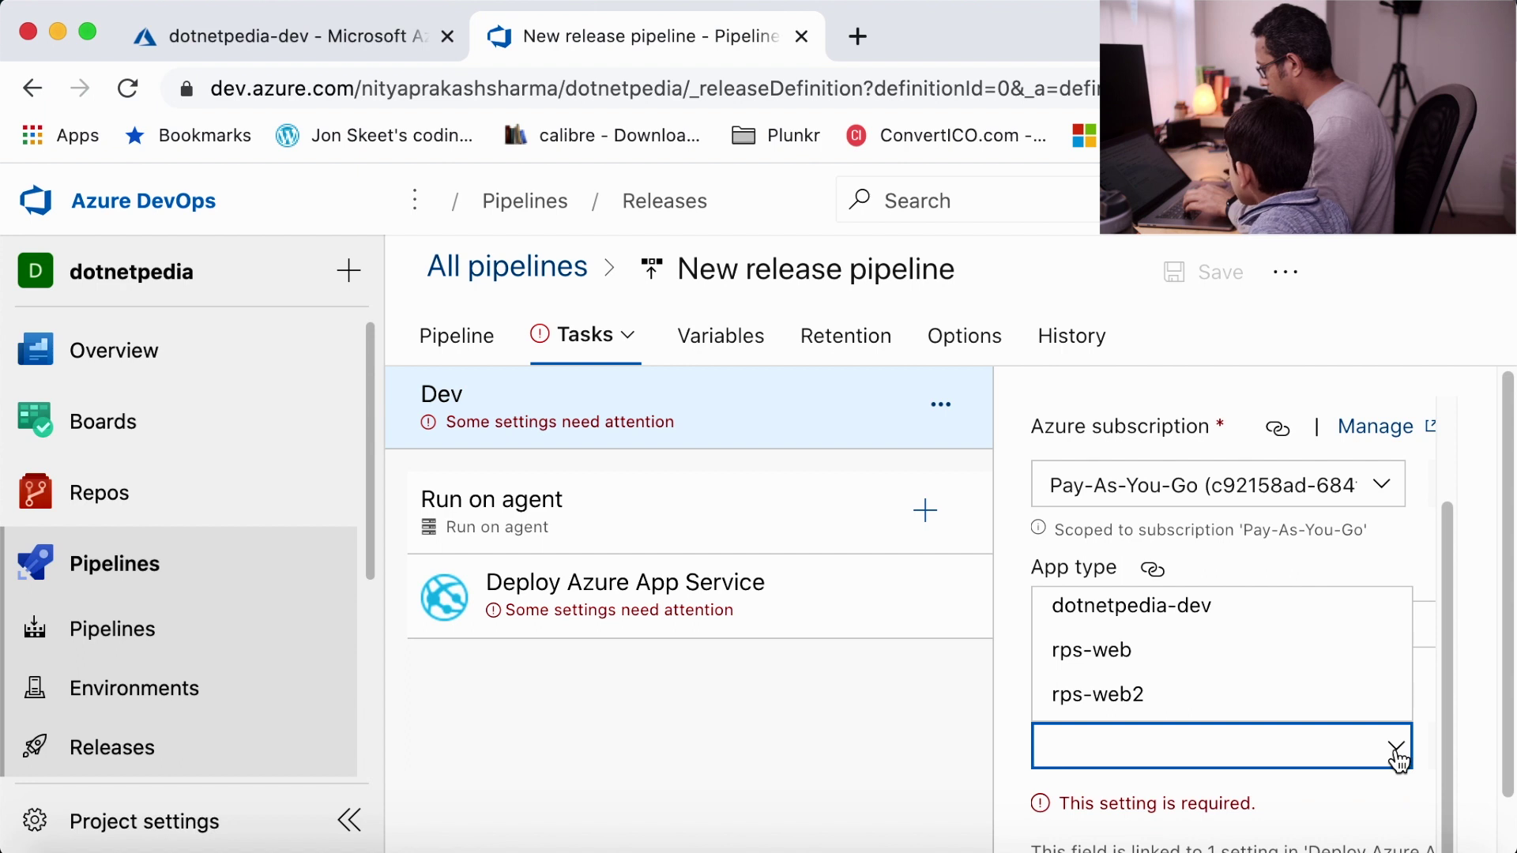
{"action": "left_click", "coordinate": [1159, 624]}
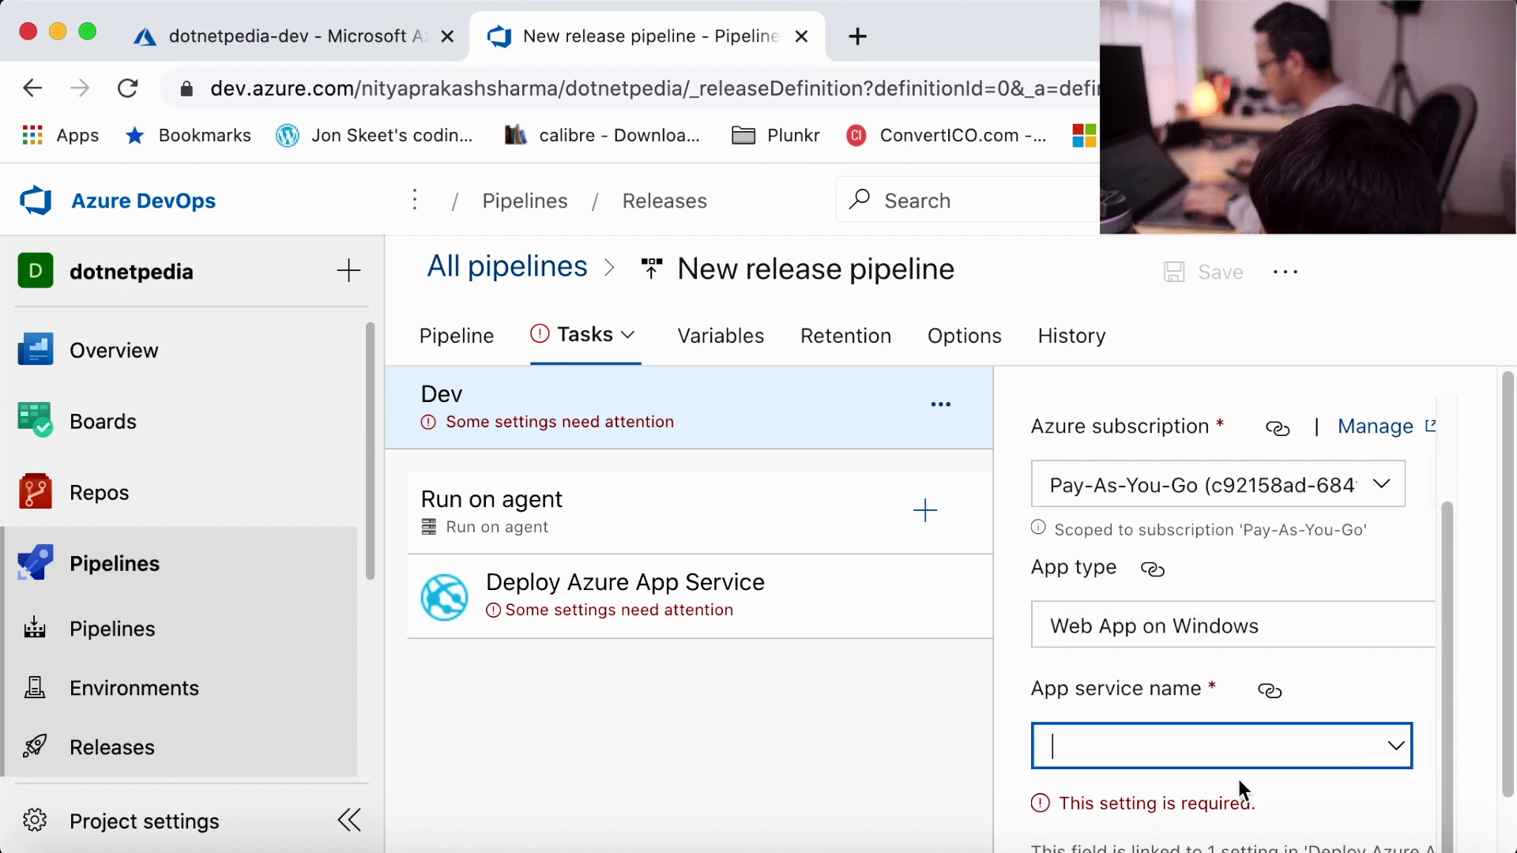
{"action": "scroll", "coordinate": [1297, 780], "scroll_direction": "down", "scroll_amount": 2}
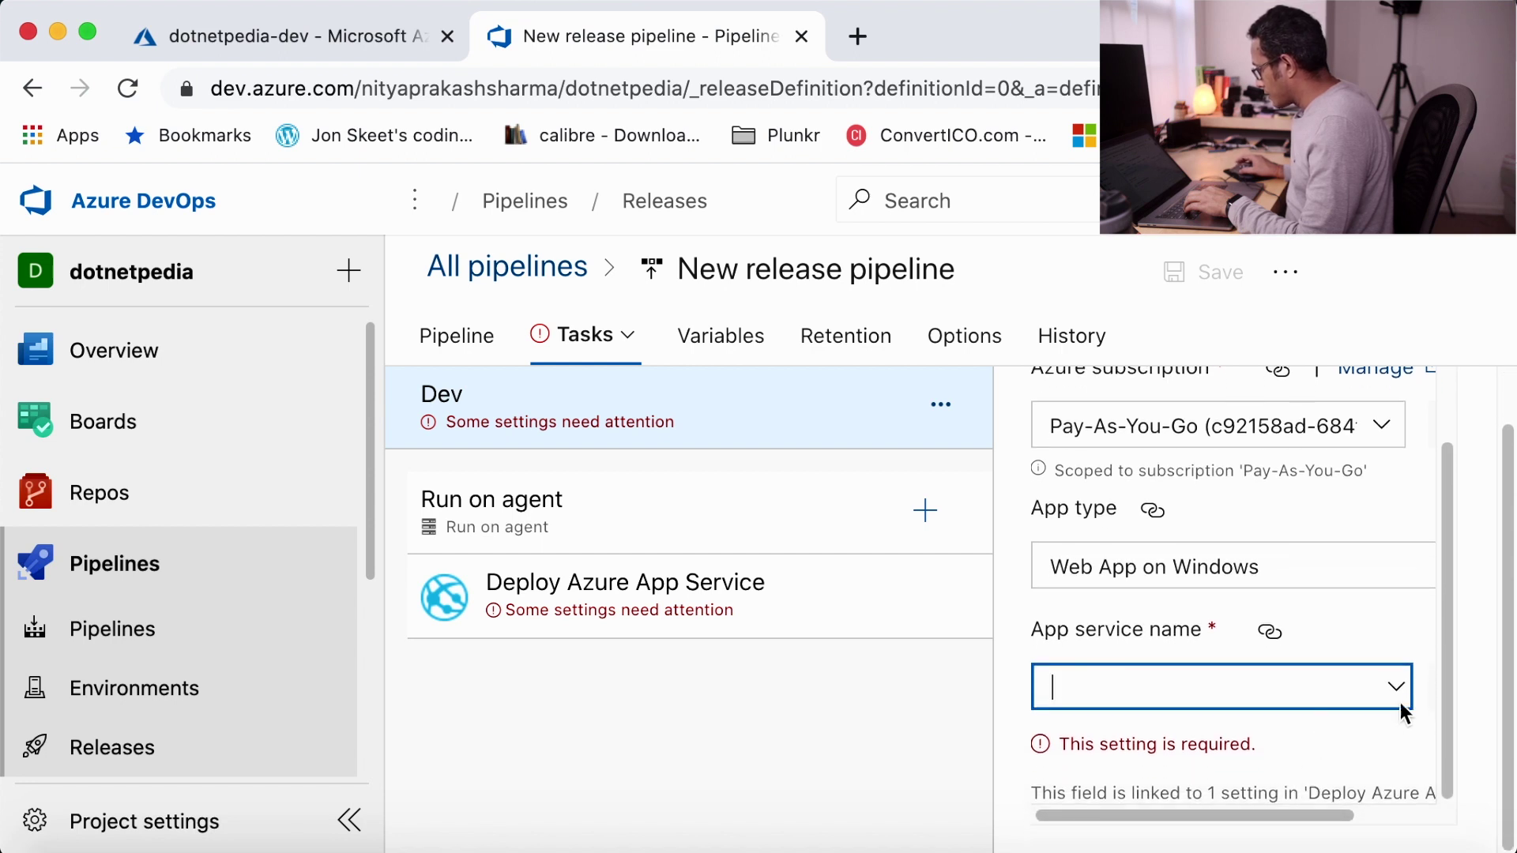
{"action": "left_click", "coordinate": [1398, 694]}
{"action": "left_click", "coordinate": [1208, 727]}
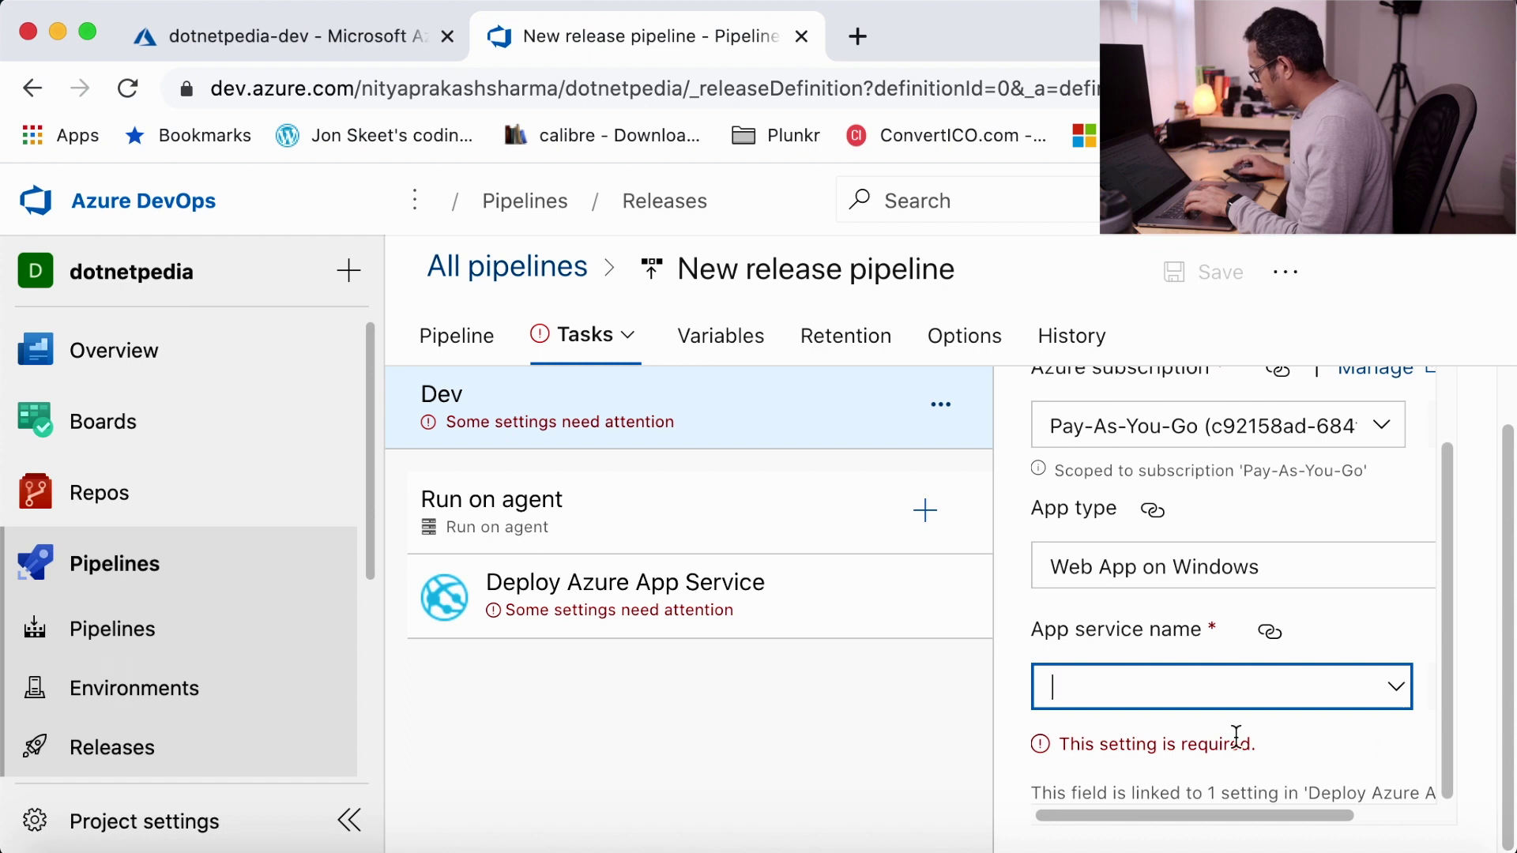
{"action": "left_click_drag", "start_coordinate": [1447, 761], "coordinate": [1458, 835]}
{"action": "left_click", "coordinate": [1391, 685]}
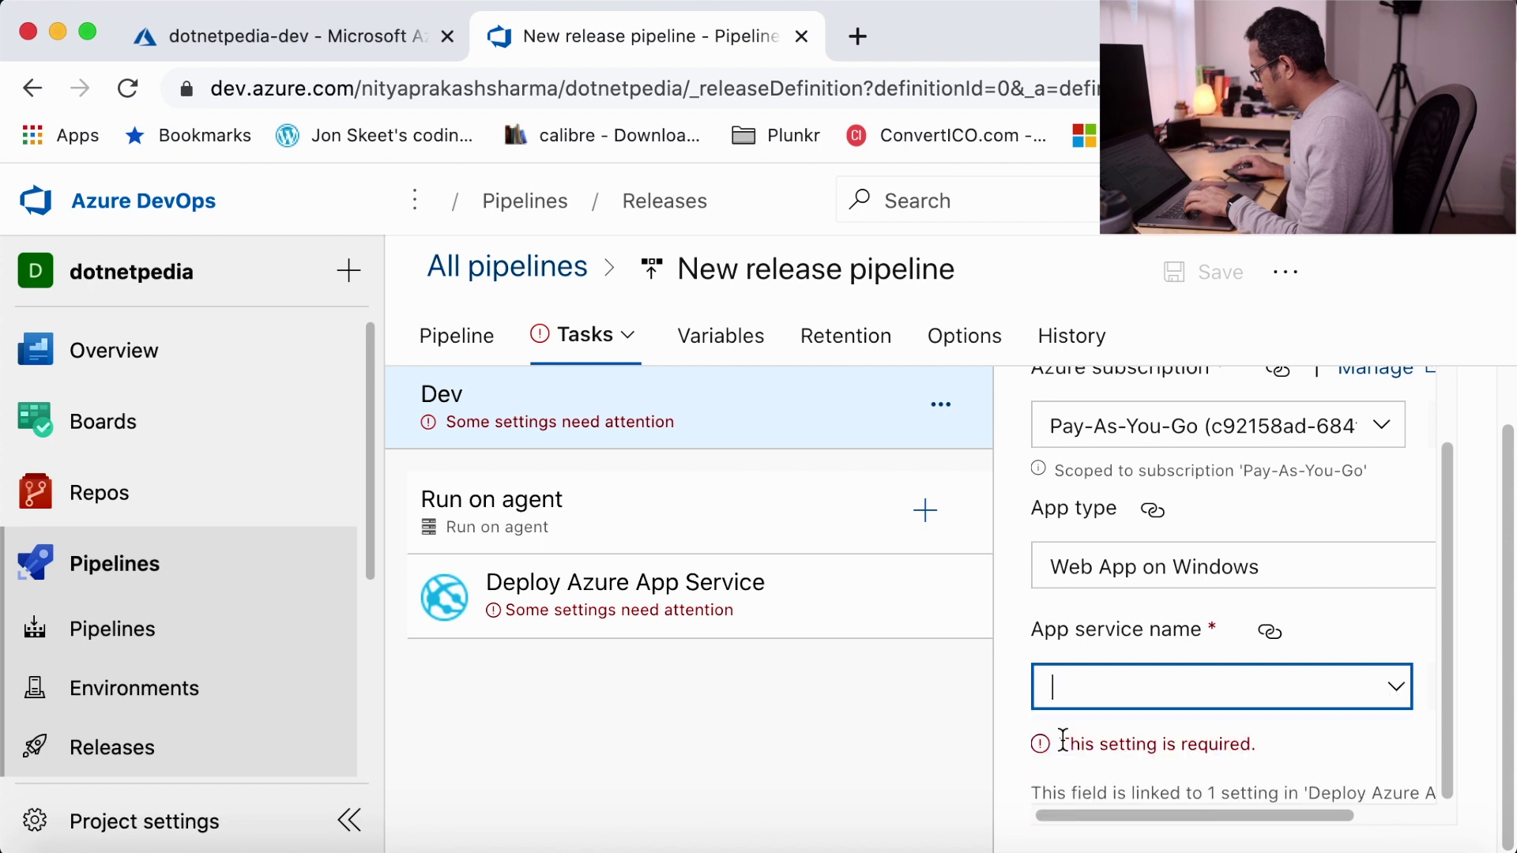
{"action": "left_click", "coordinate": [1391, 687]}
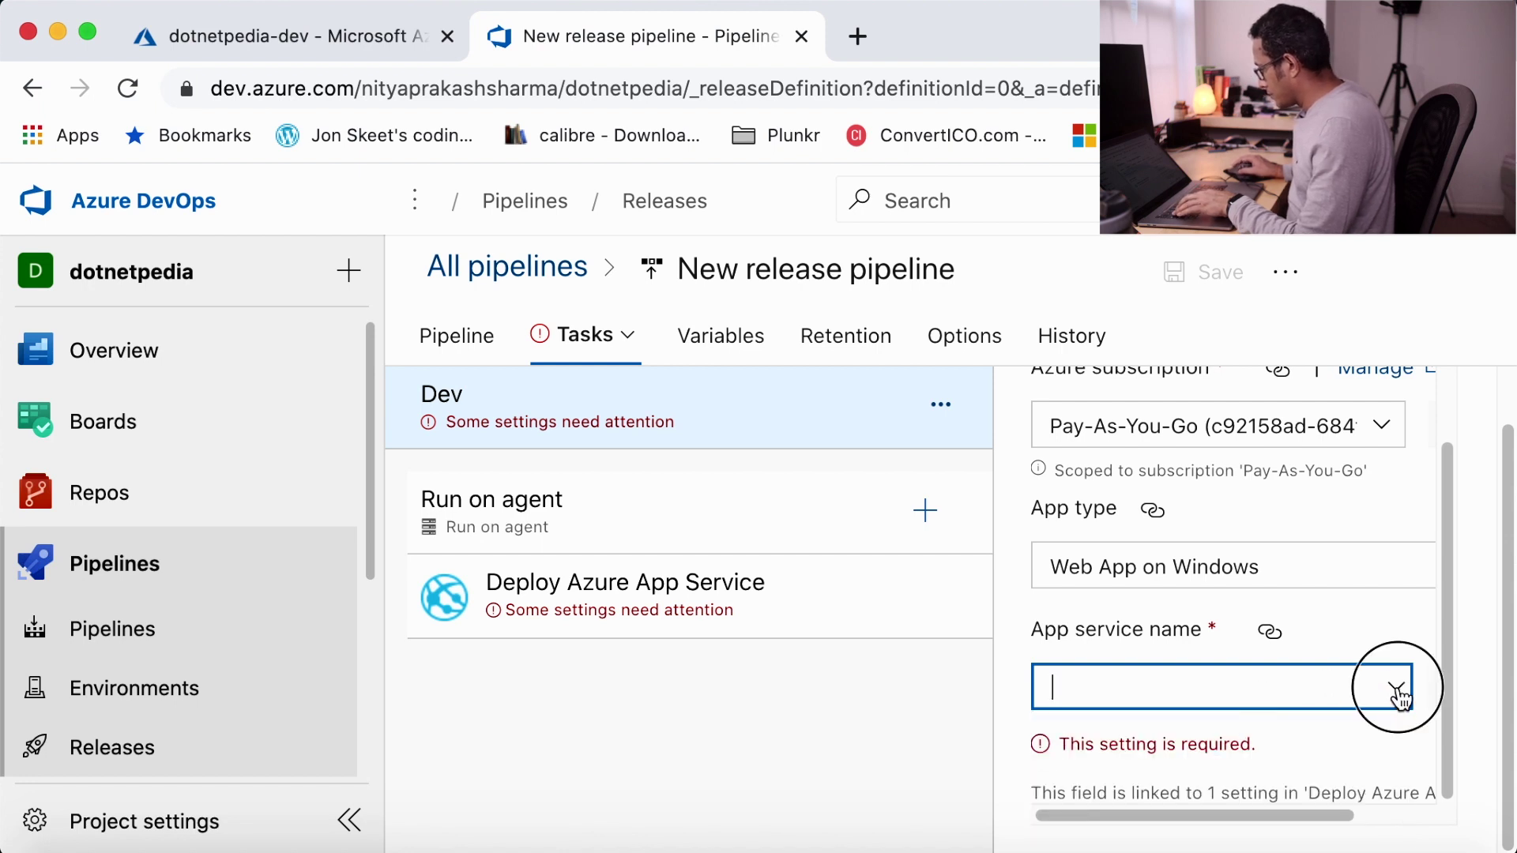
{"action": "left_click", "coordinate": [1333, 740]}
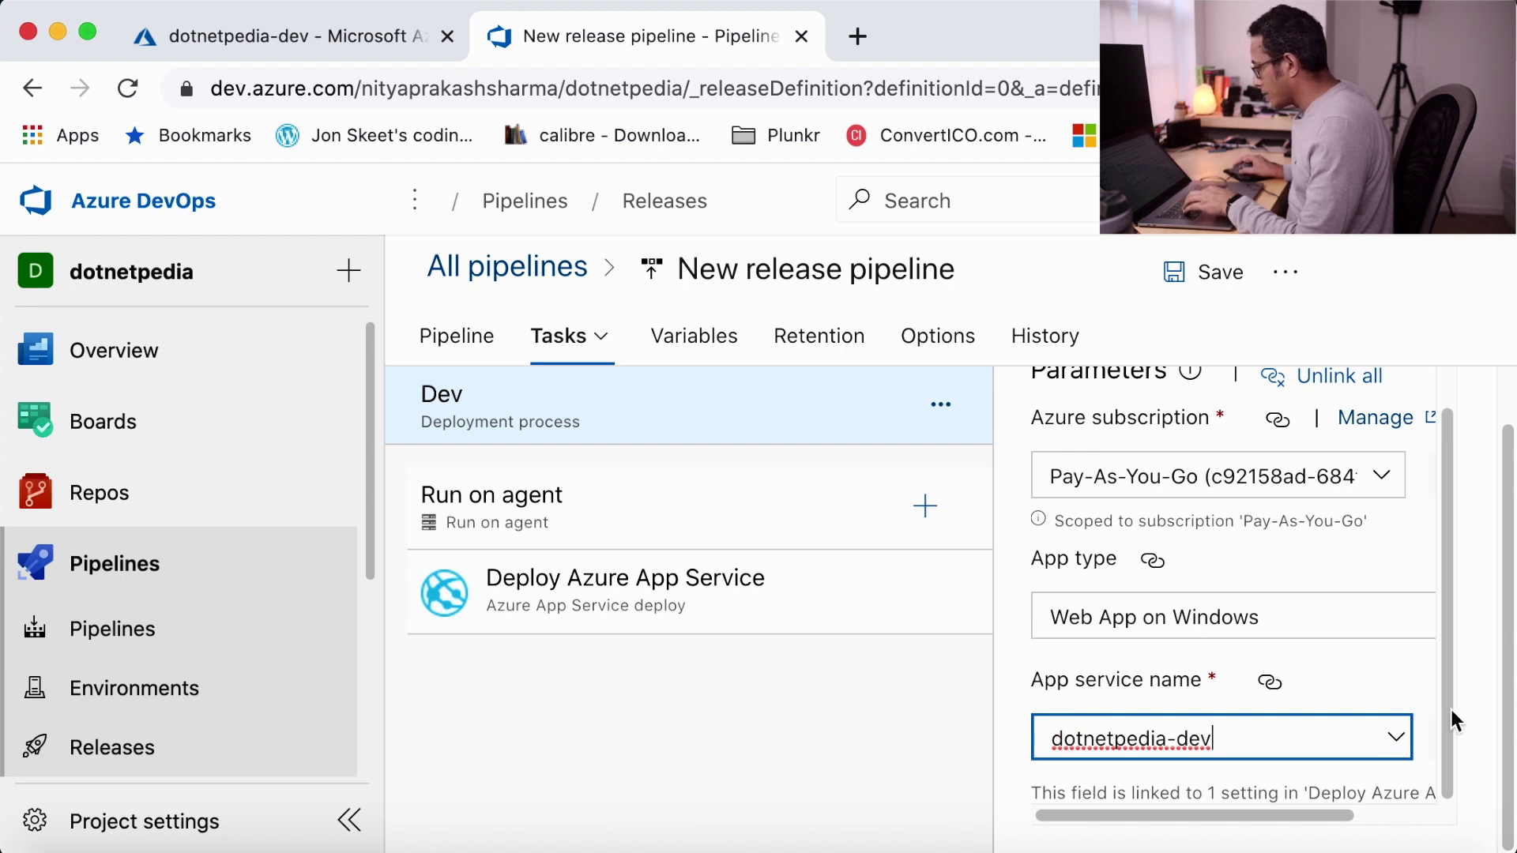
- Save the release pipeline and view its Pipeline diagram
{"action": "left_click", "coordinate": [1201, 276]}
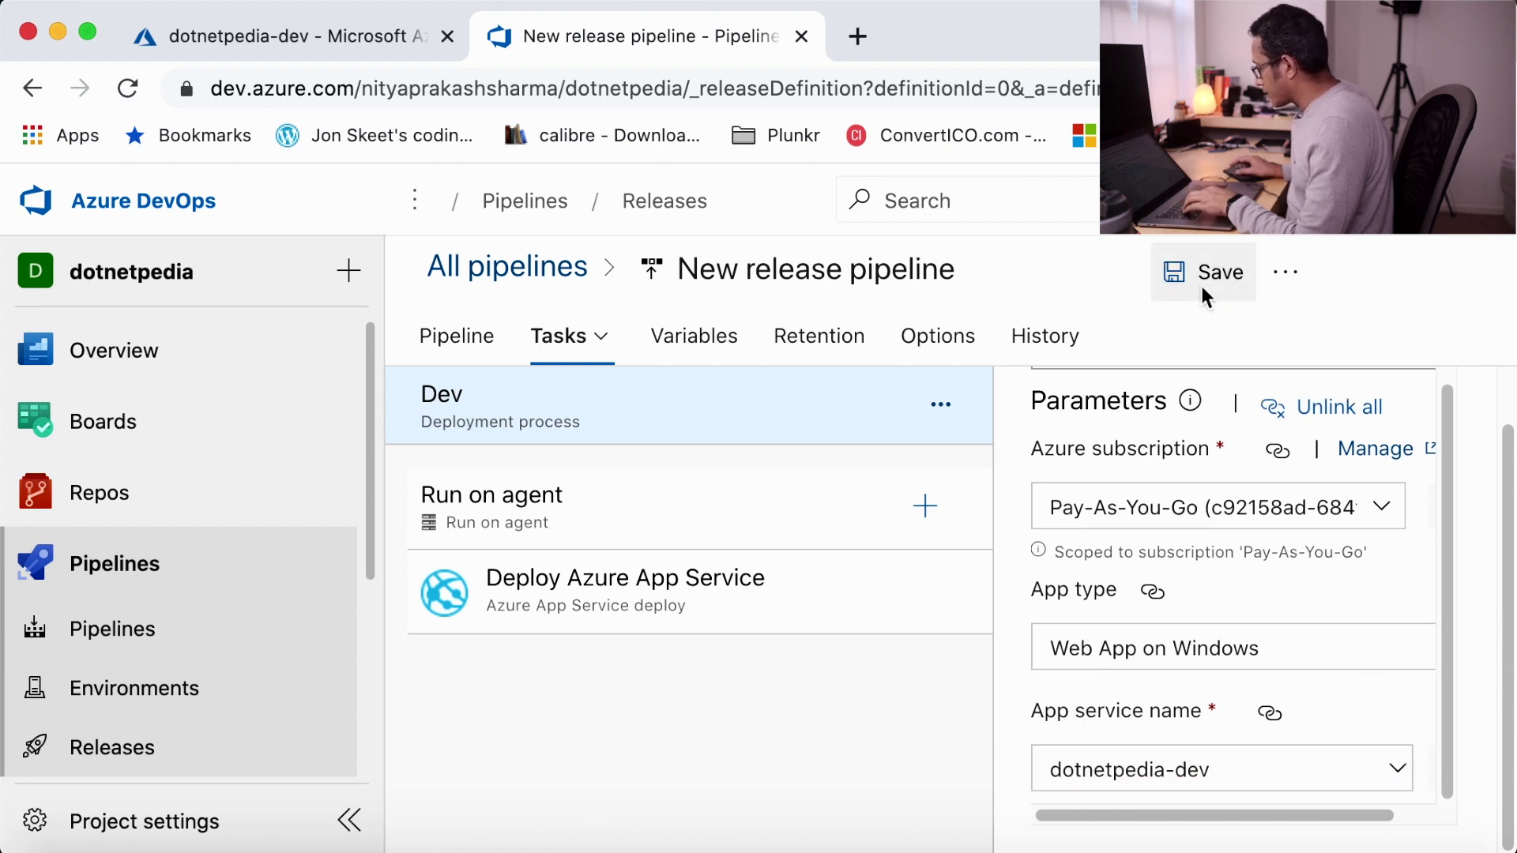
{"action": "left_click", "coordinate": [891, 695]}
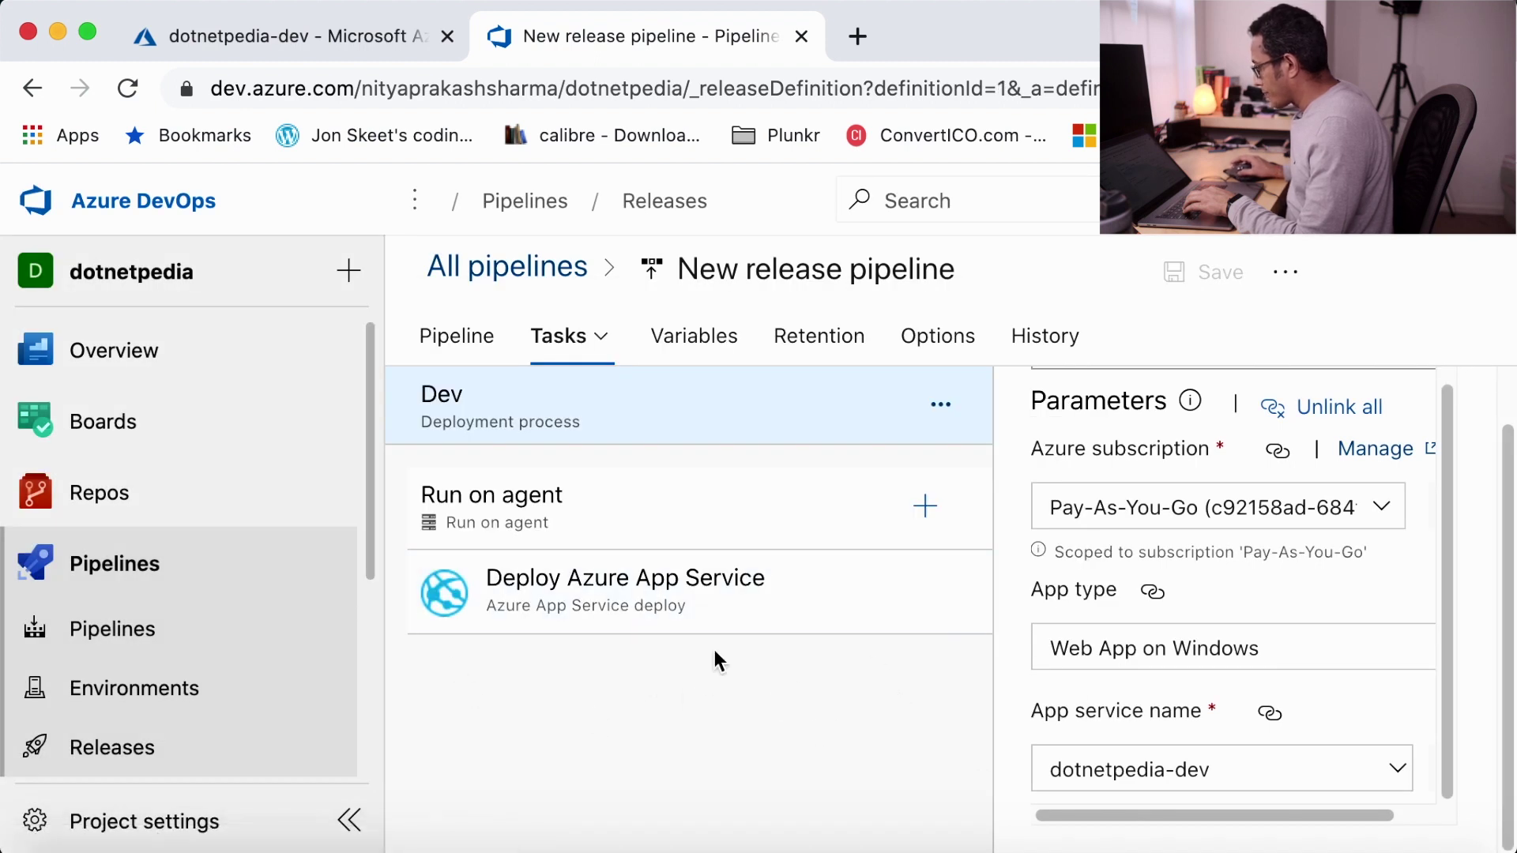
{"action": "left_click", "coordinate": [458, 345]}
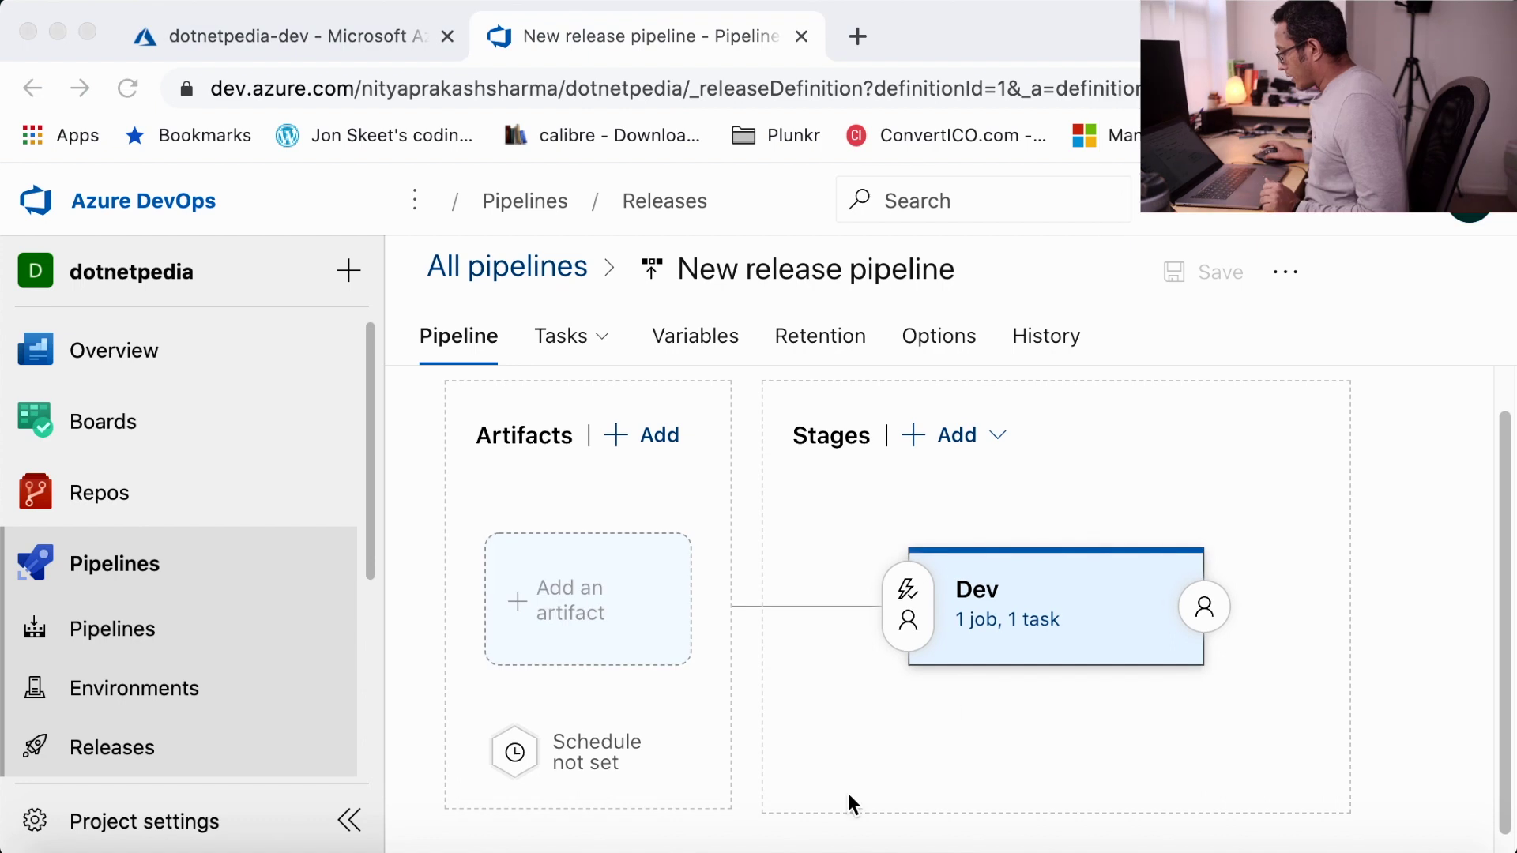
- Add the dotnetpedia2 build, default version Latest, as the release pipeline's artifact
{"action": "left_click", "coordinate": [572, 586]}
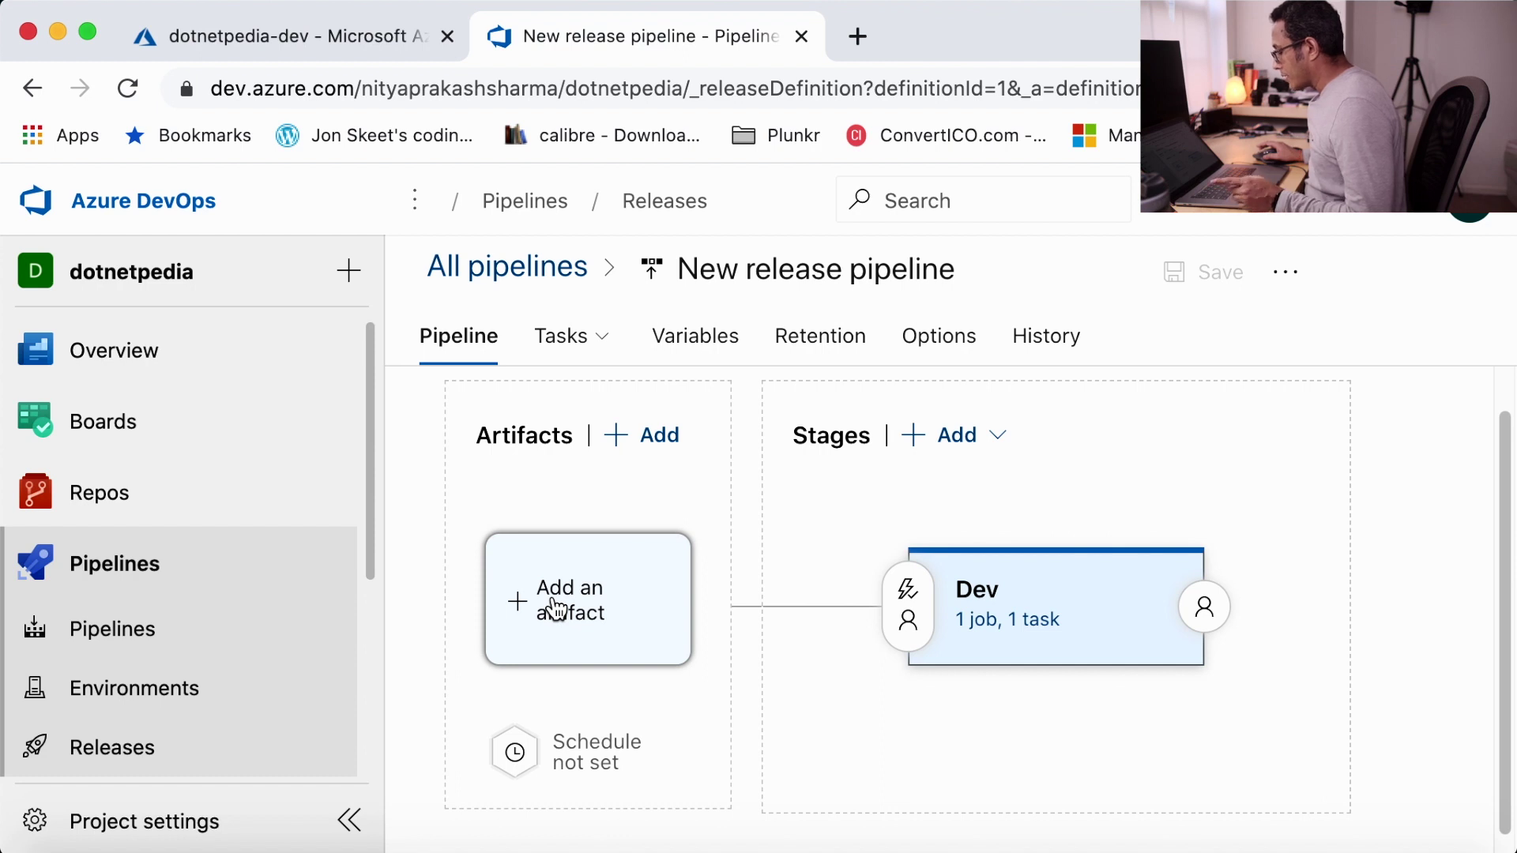
{"action": "left_click", "coordinate": [557, 608]}
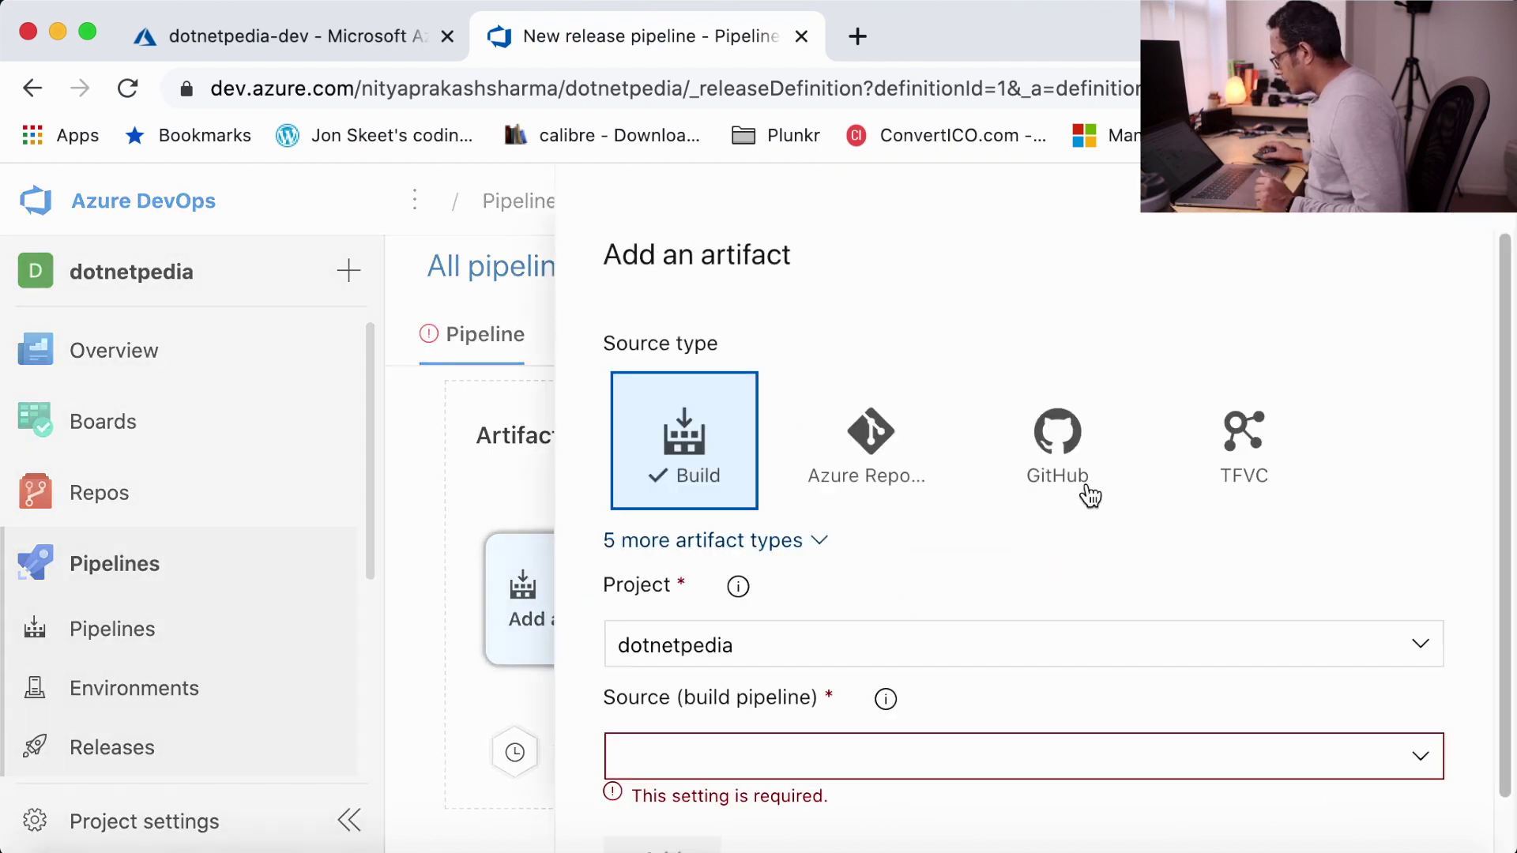
{"action": "left_click", "coordinate": [1422, 762]}
{"action": "left_click", "coordinate": [1264, 820]}
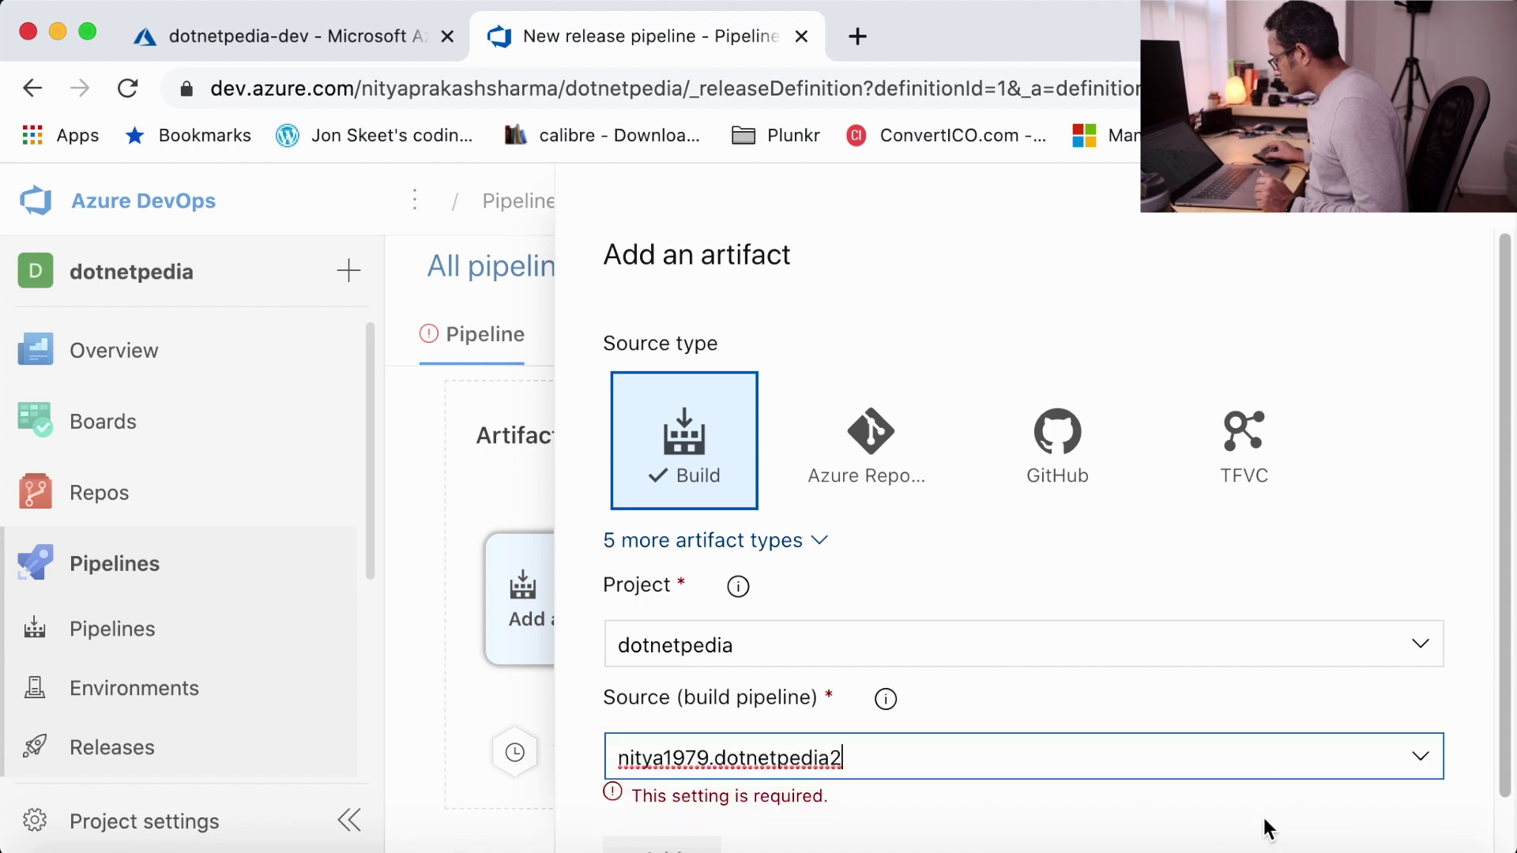
{"action": "left_click_drag", "start_coordinate": [1503, 602], "coordinate": [1501, 728]}
{"action": "scroll", "coordinate": [1081, 726], "scroll_direction": "down", "scroll_amount": 3}
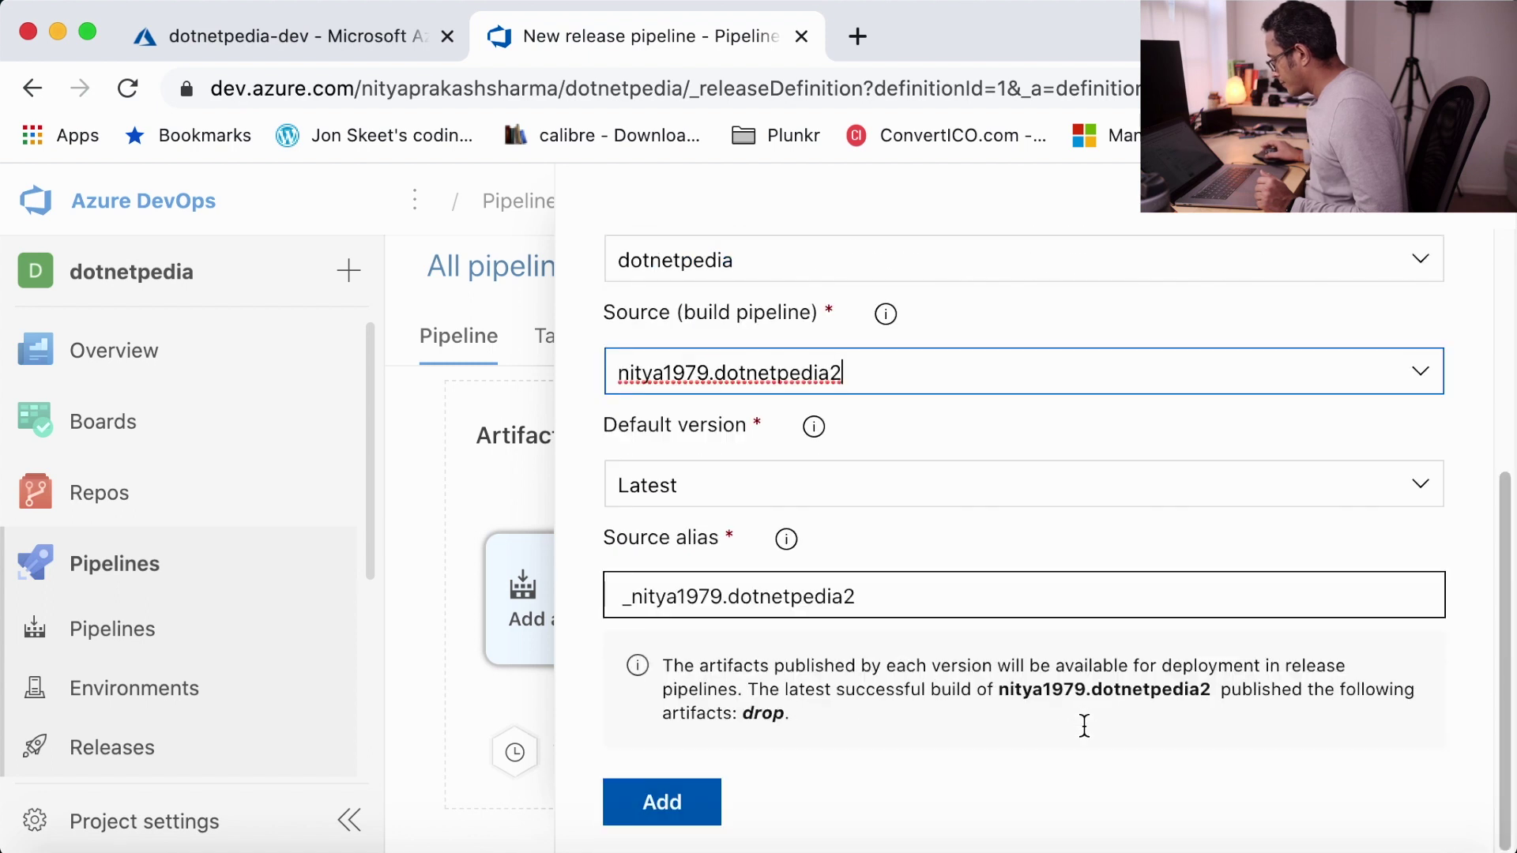
{"action": "left_click", "coordinate": [689, 805]}
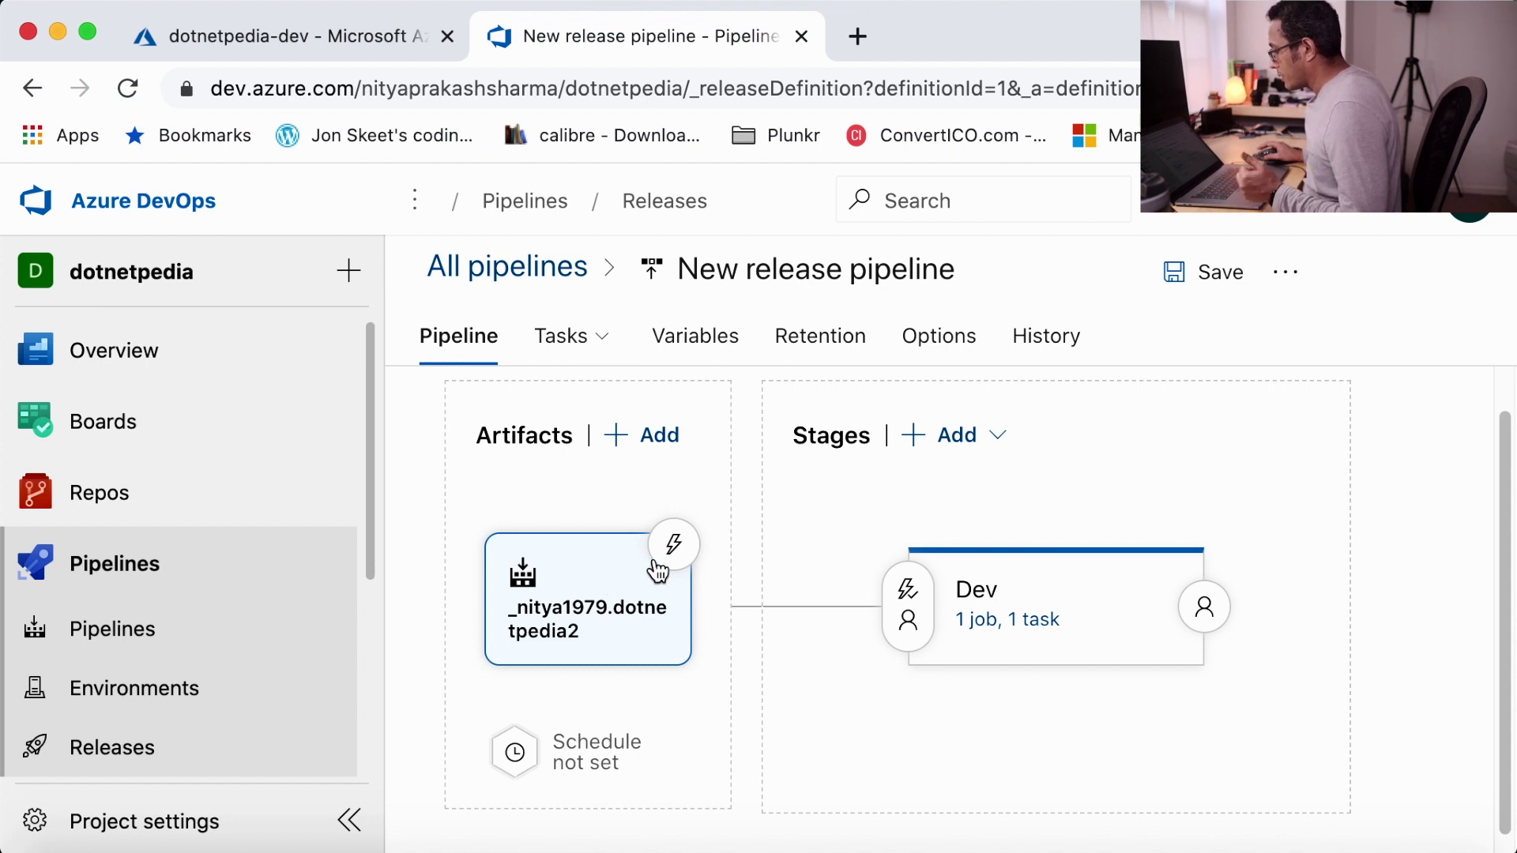
- Enable the build artifact's continuous deployment trigger and save the release pipeline
{"action": "left_click", "coordinate": [678, 545]}
{"action": "left_click", "coordinate": [697, 530]}
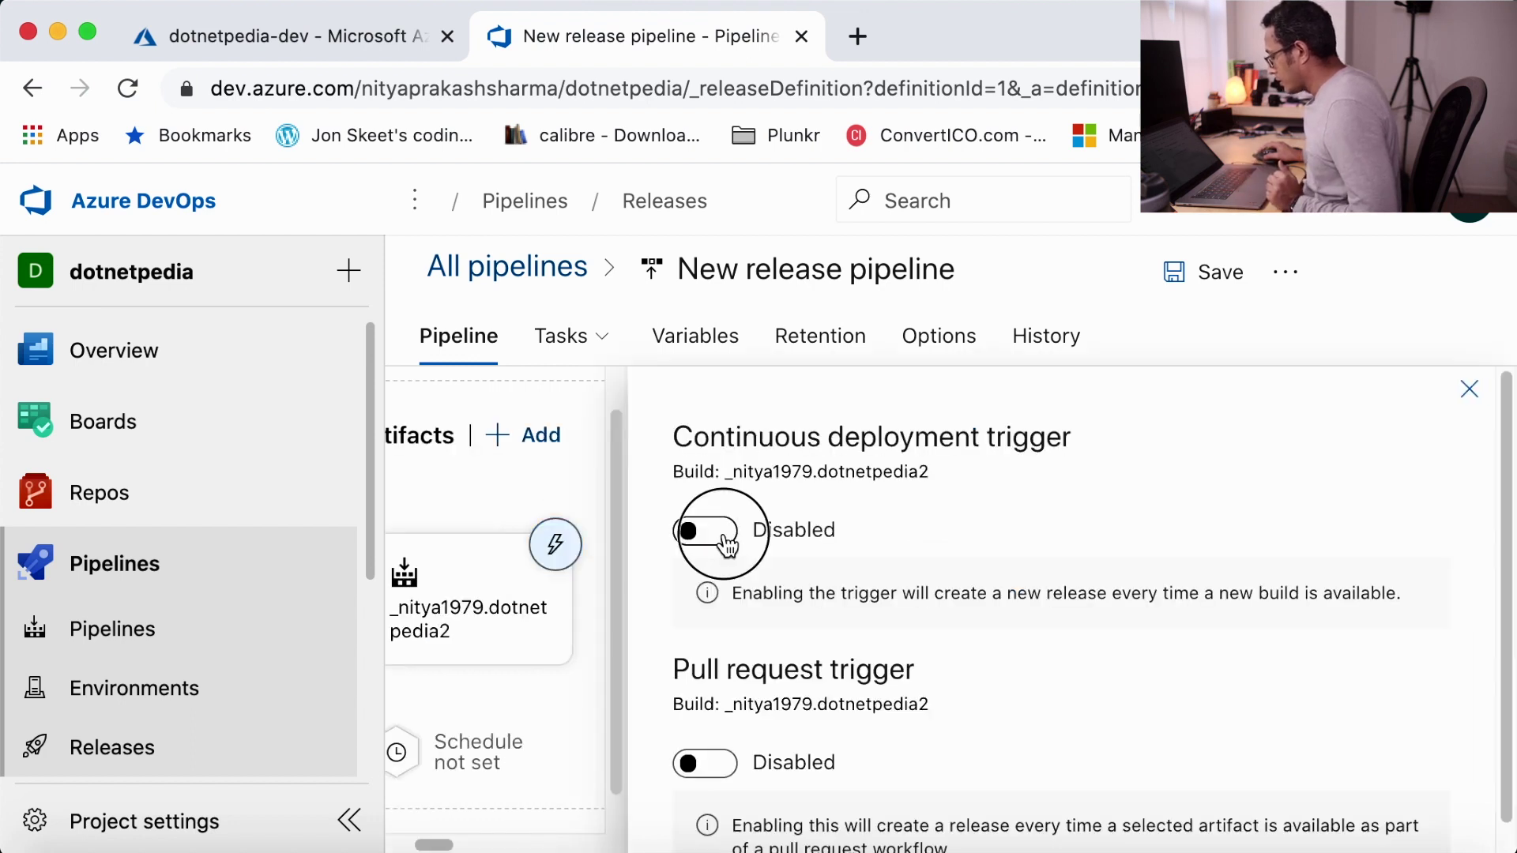
{"action": "scroll", "coordinate": [1052, 699], "scroll_direction": "down", "scroll_amount": 2}
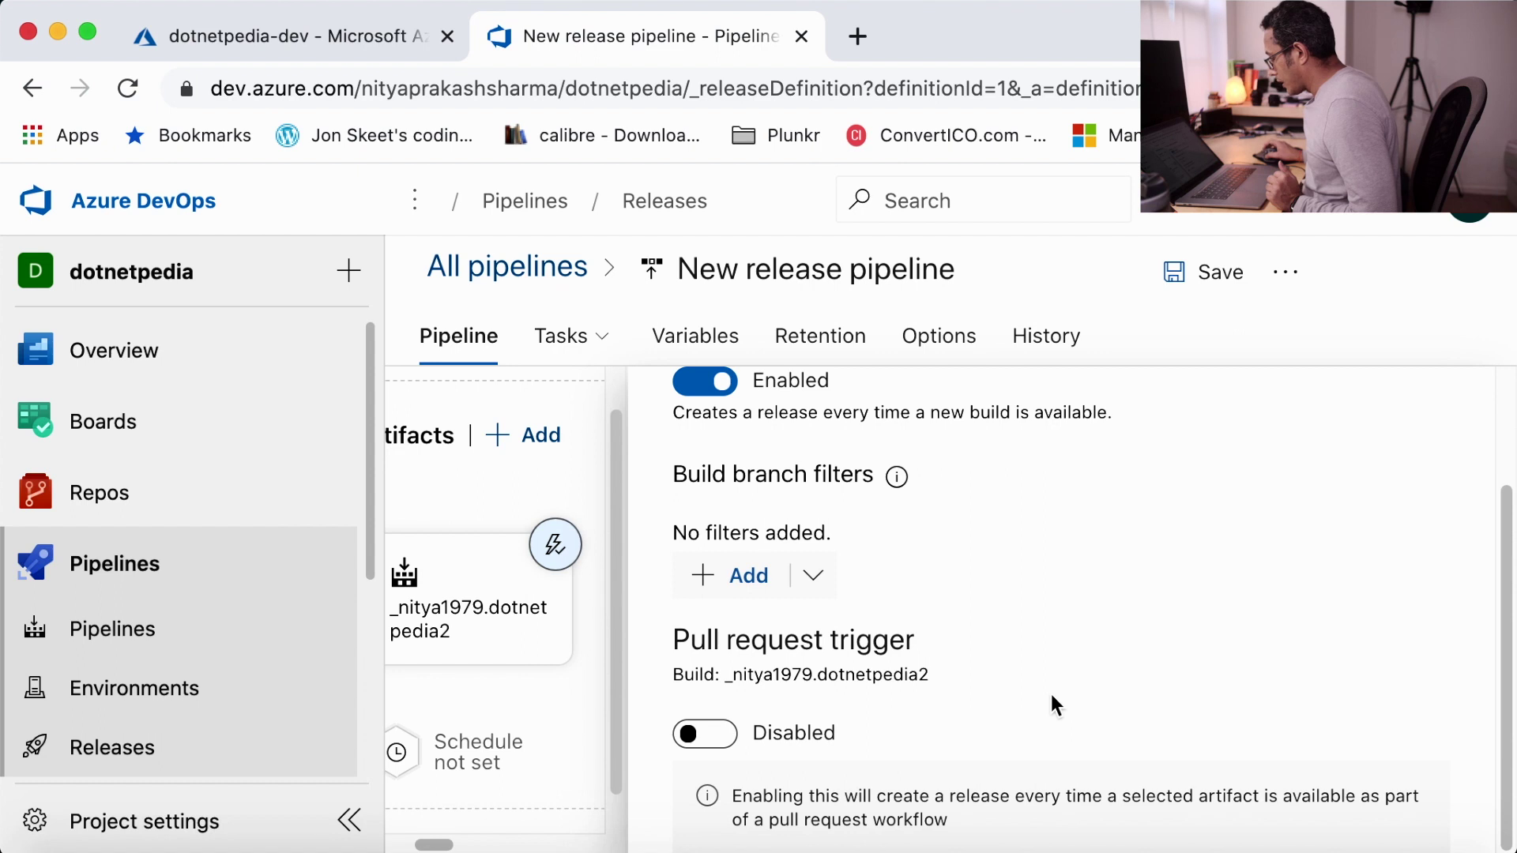
{"action": "scroll", "coordinate": [1051, 696], "scroll_direction": "up", "scroll_amount": 2}
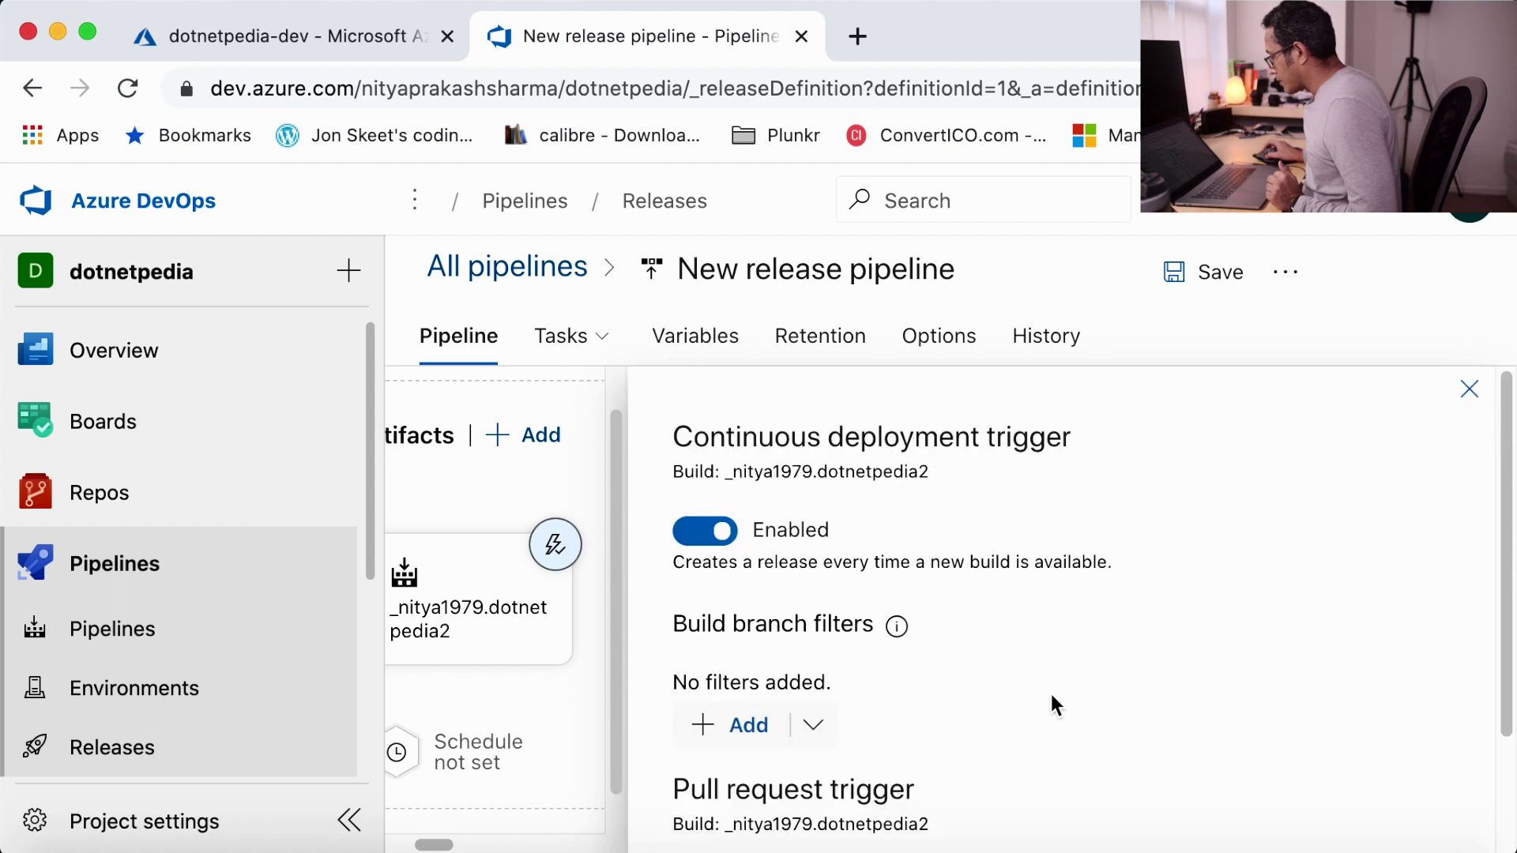
{"action": "left_click", "coordinate": [1466, 392]}
{"action": "left_click", "coordinate": [1219, 278]}
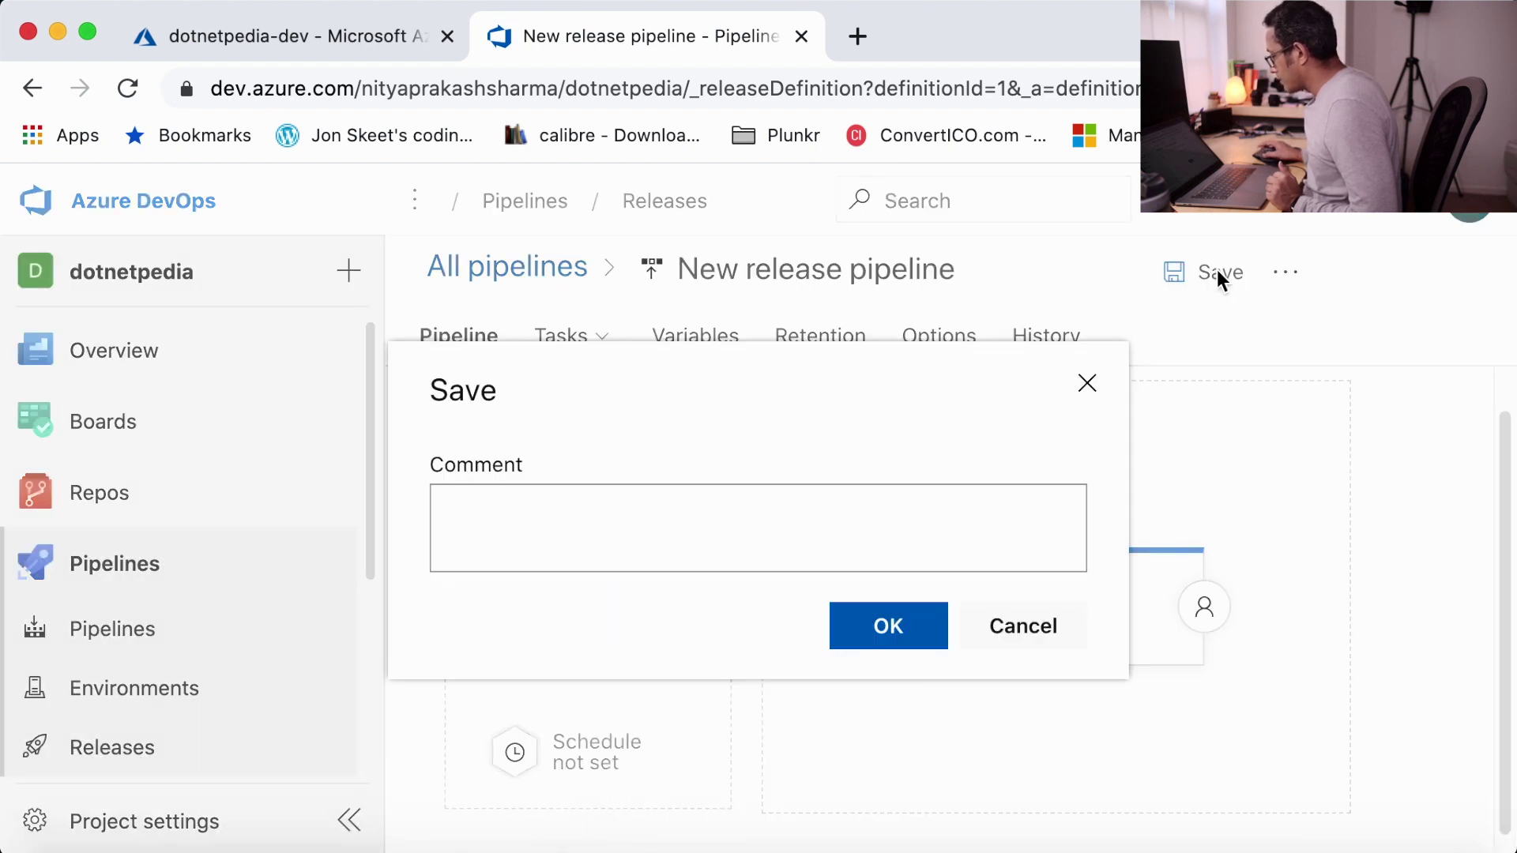
{"action": "left_click", "coordinate": [901, 642]}
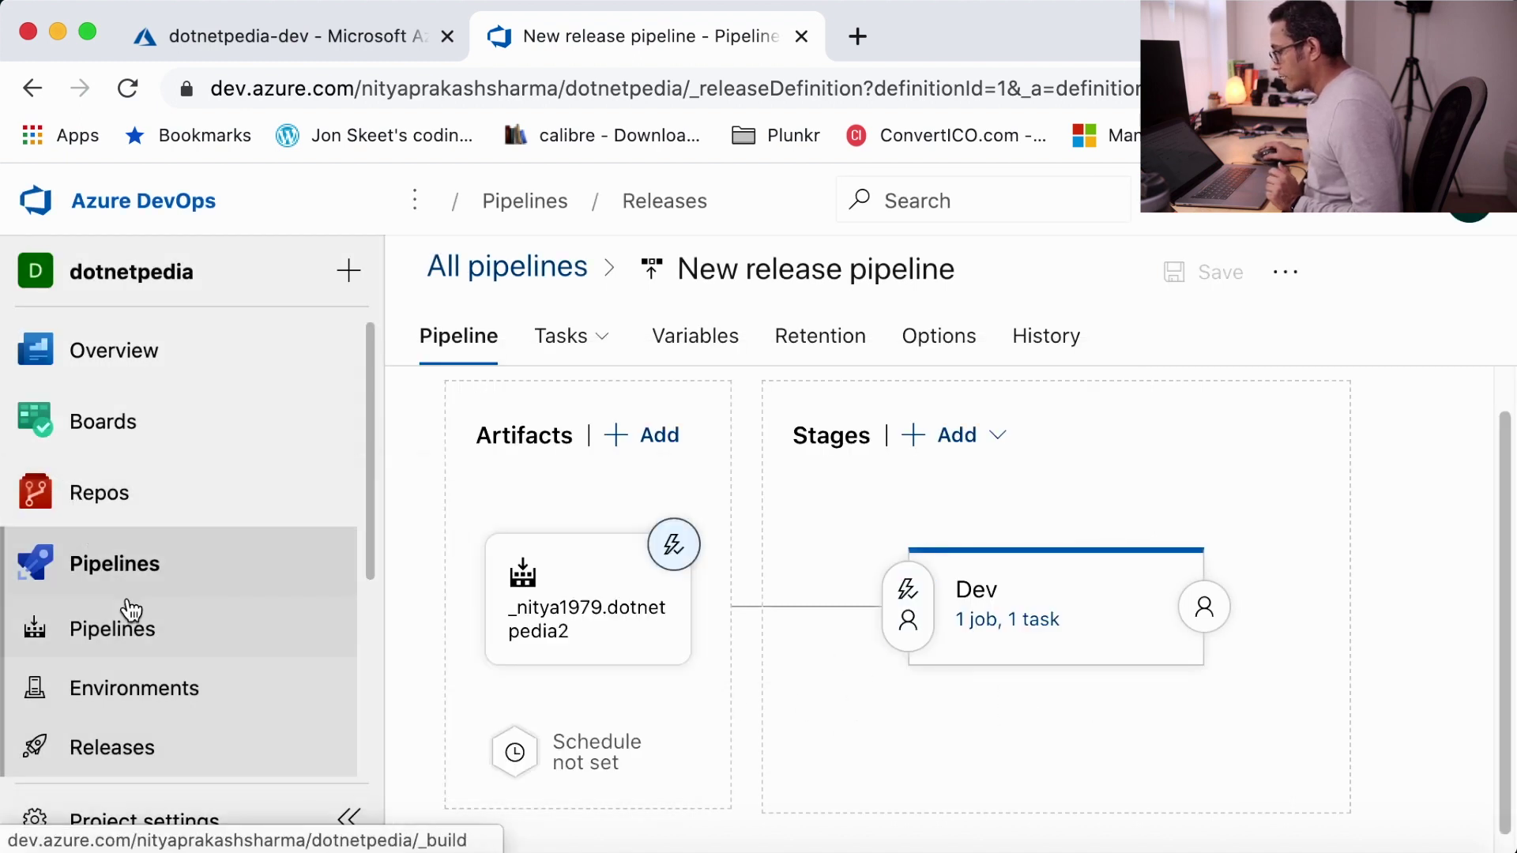
- Run the nitya1979.dotnetpedia2 pipeline manually on master, starting build #20200516.2
{"action": "left_click", "coordinate": [113, 639]}
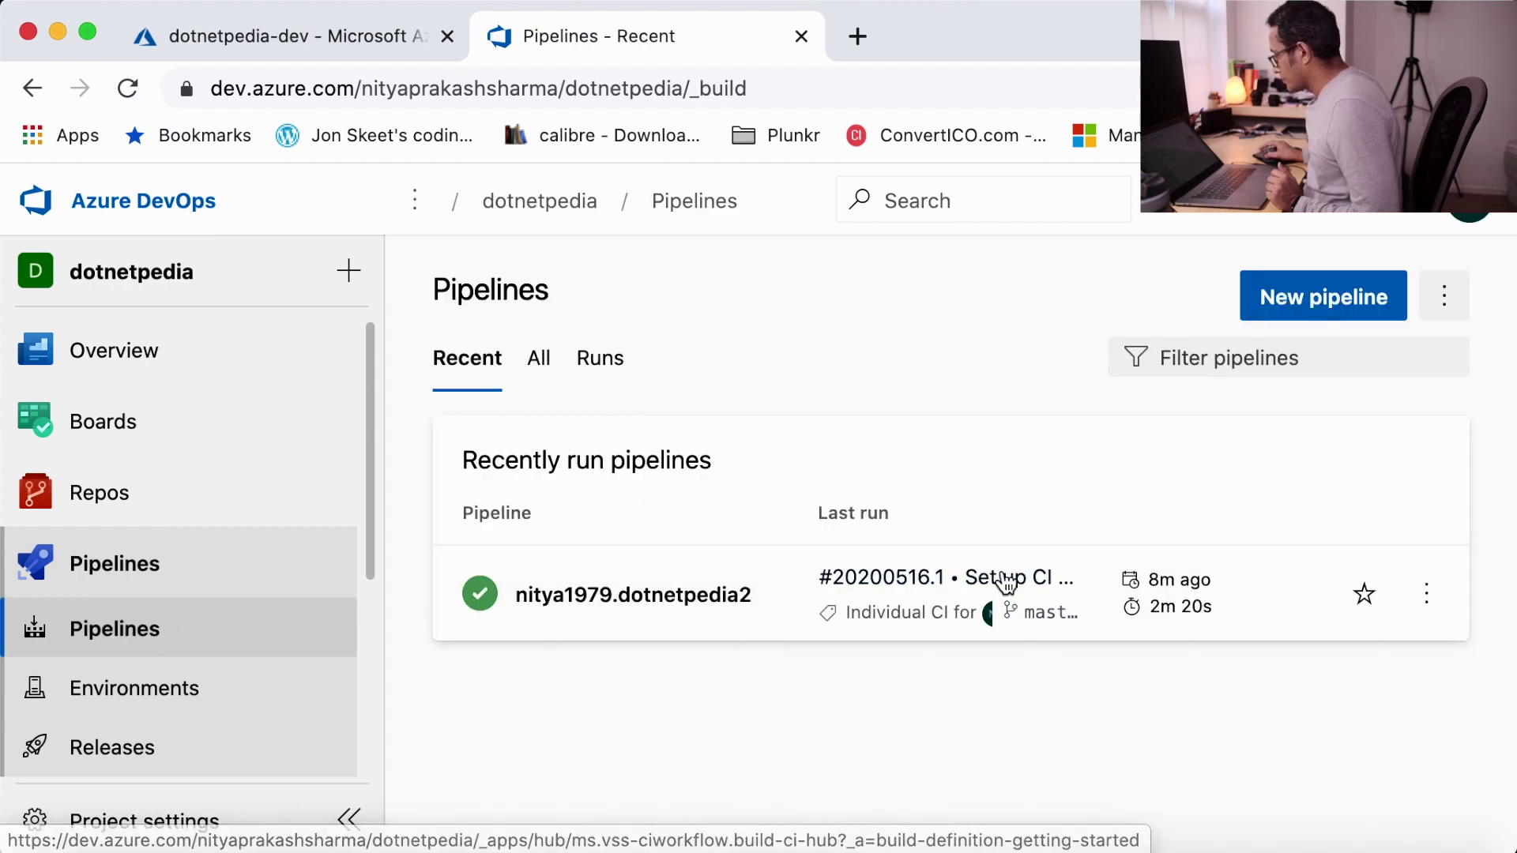
{"action": "left_click", "coordinate": [608, 599]}
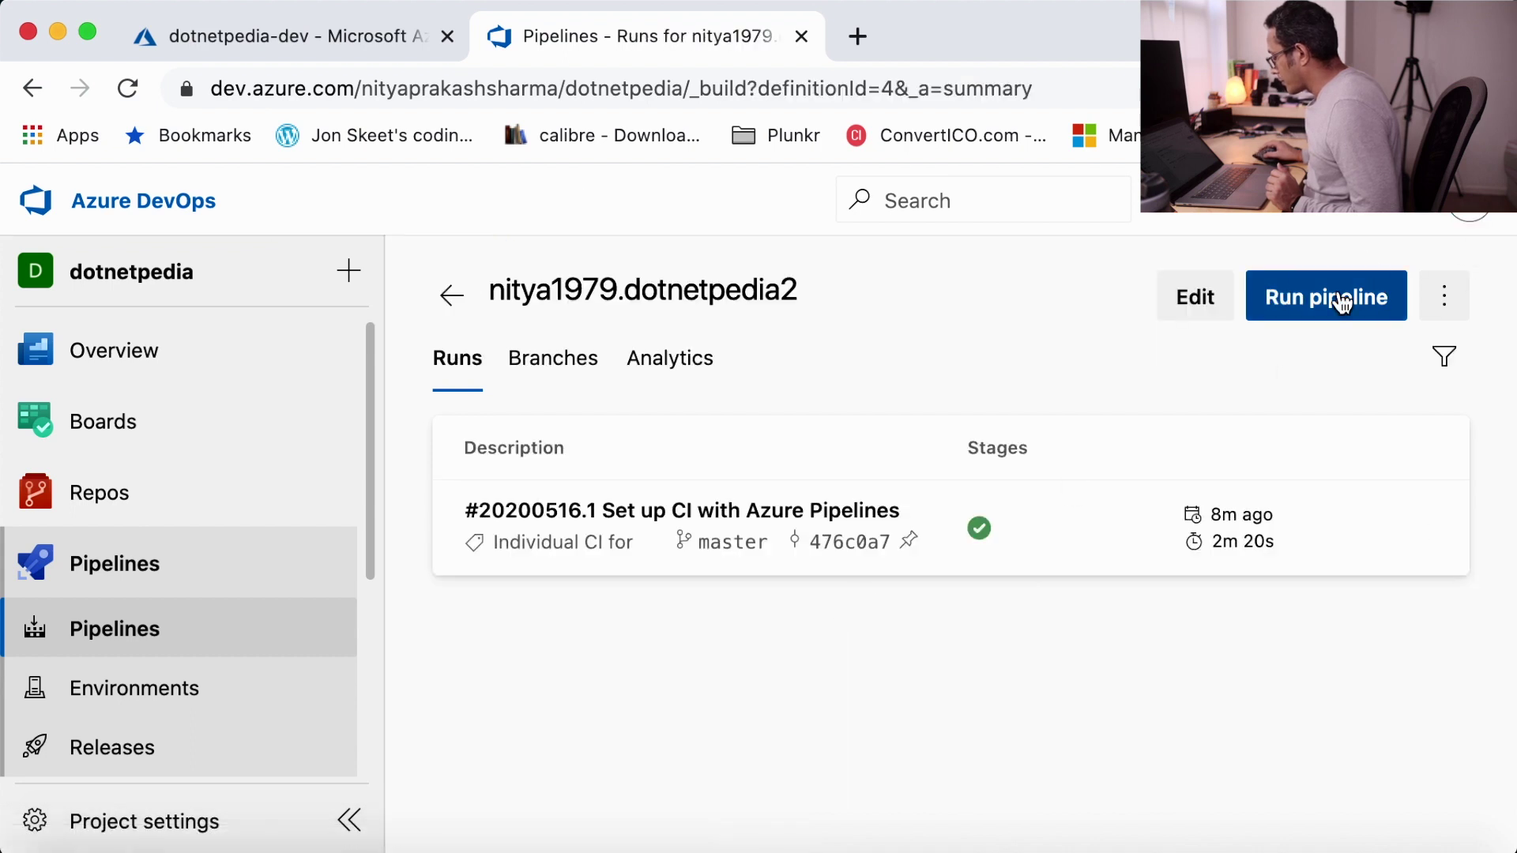
{"action": "left_click", "coordinate": [1343, 299]}
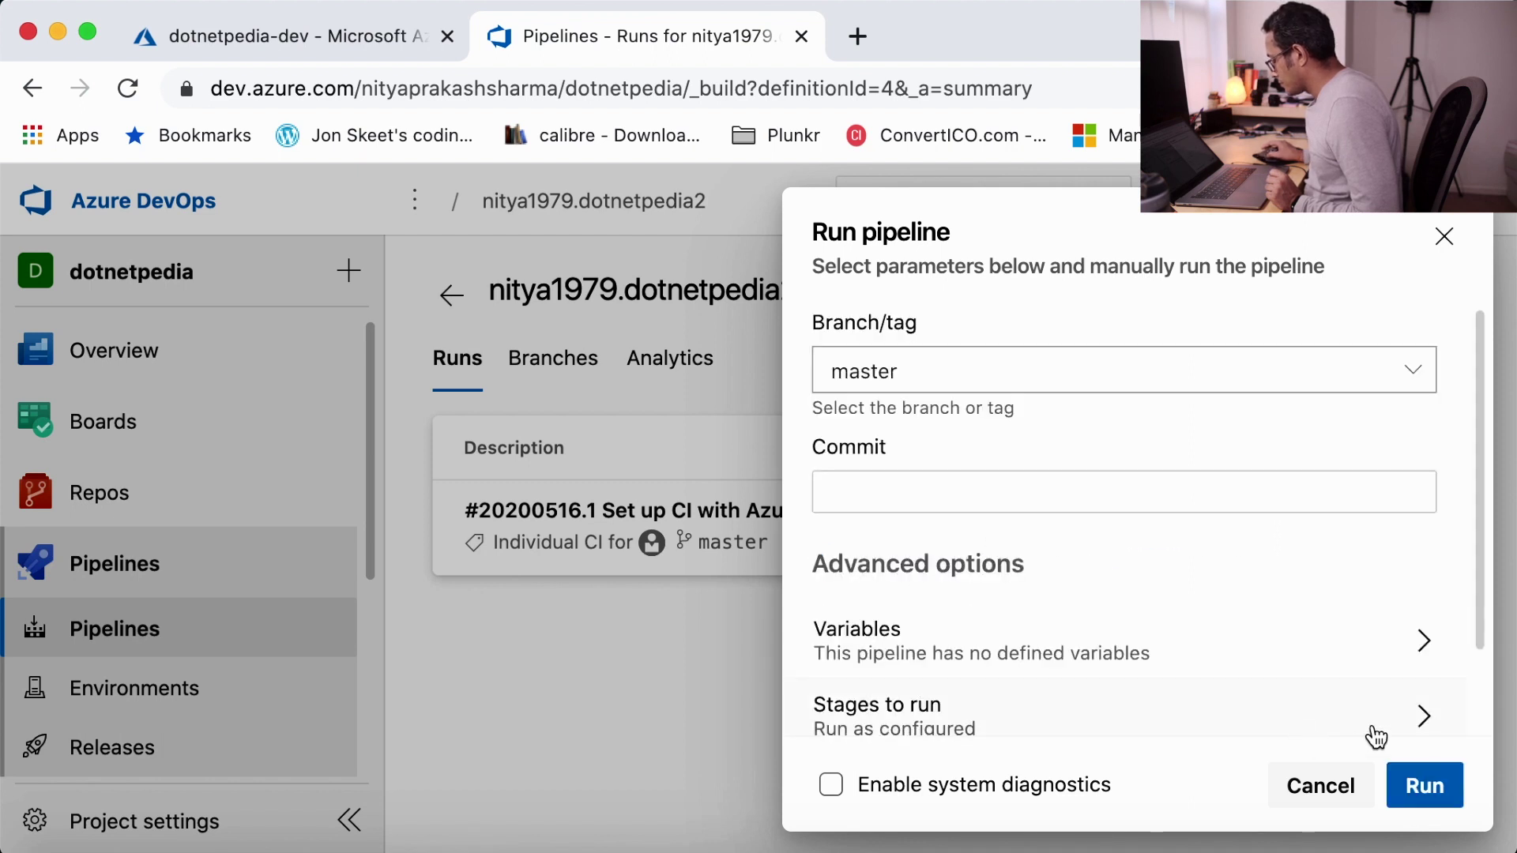
{"action": "left_click", "coordinate": [1450, 787]}
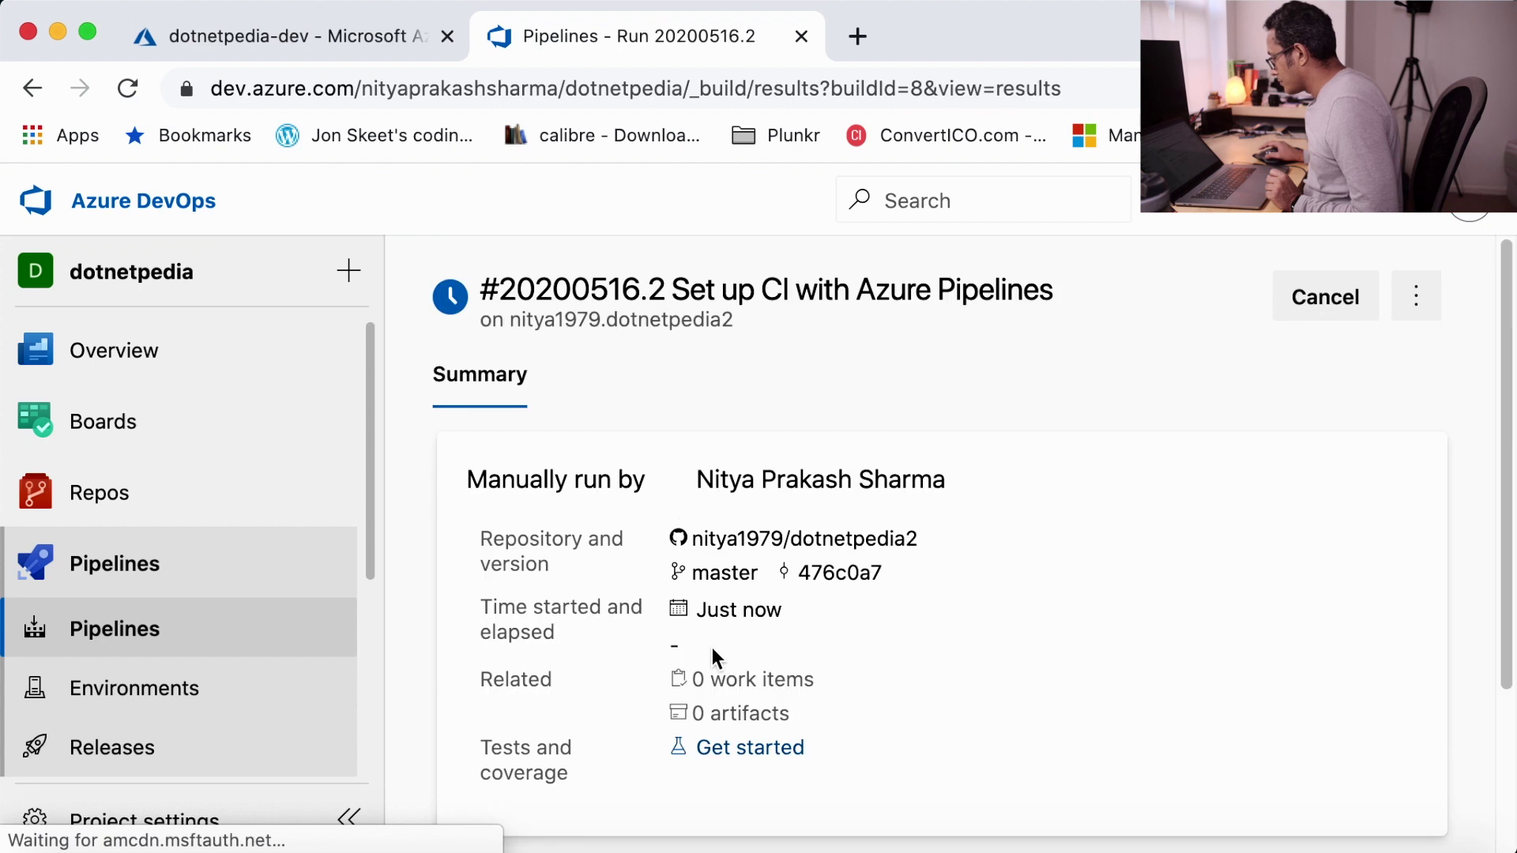
- View the job log of run #20200516.2, then return to the recent pipelines list
{"action": "scroll", "coordinate": [869, 604], "scroll_direction": "down", "scroll_amount": 3}
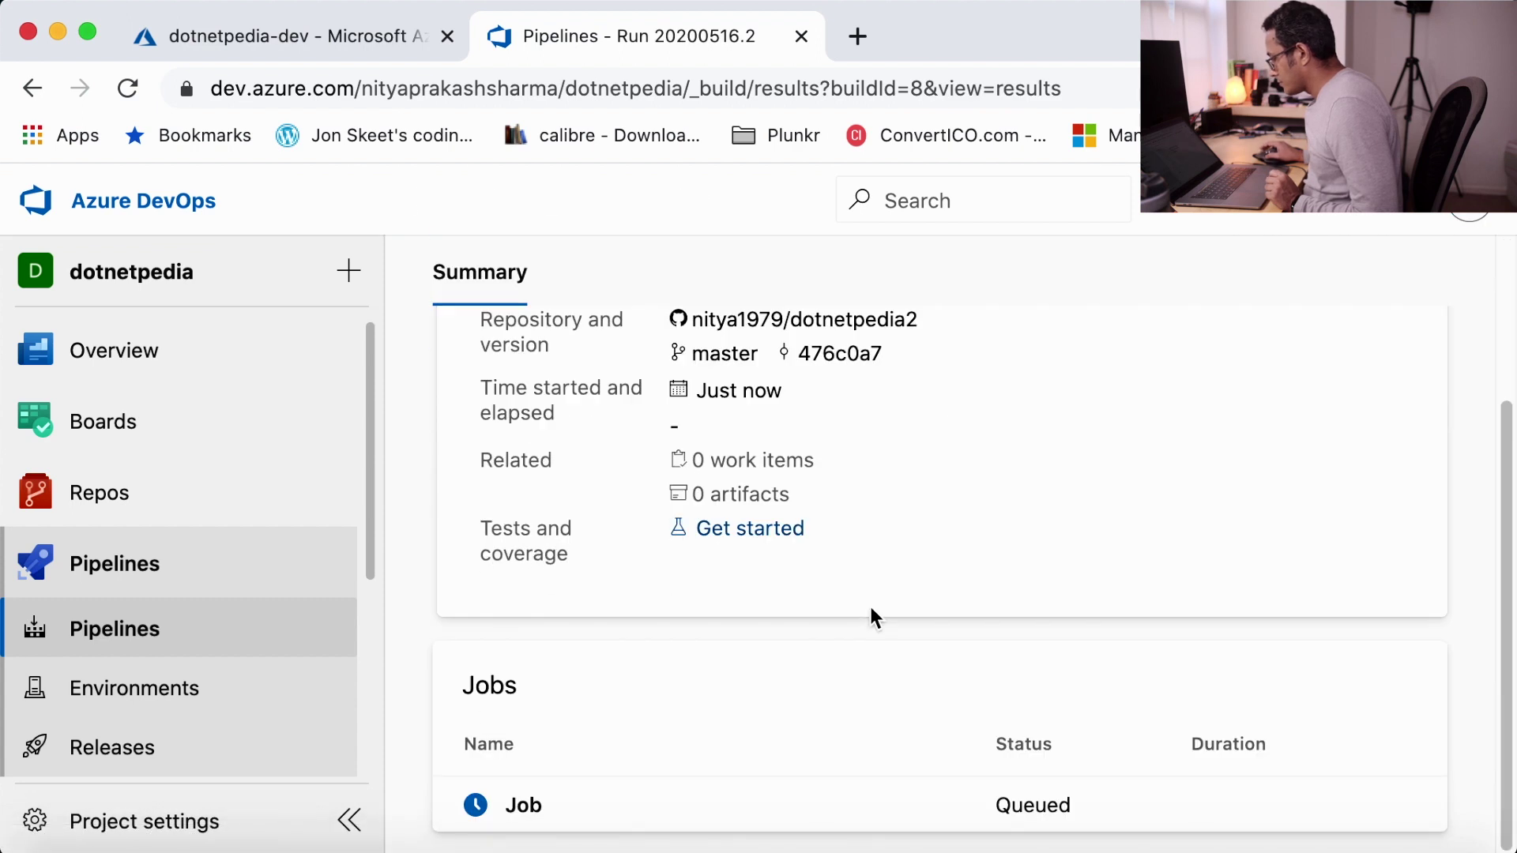
{"action": "scroll", "coordinate": [872, 609], "scroll_direction": "up", "scroll_amount": 5}
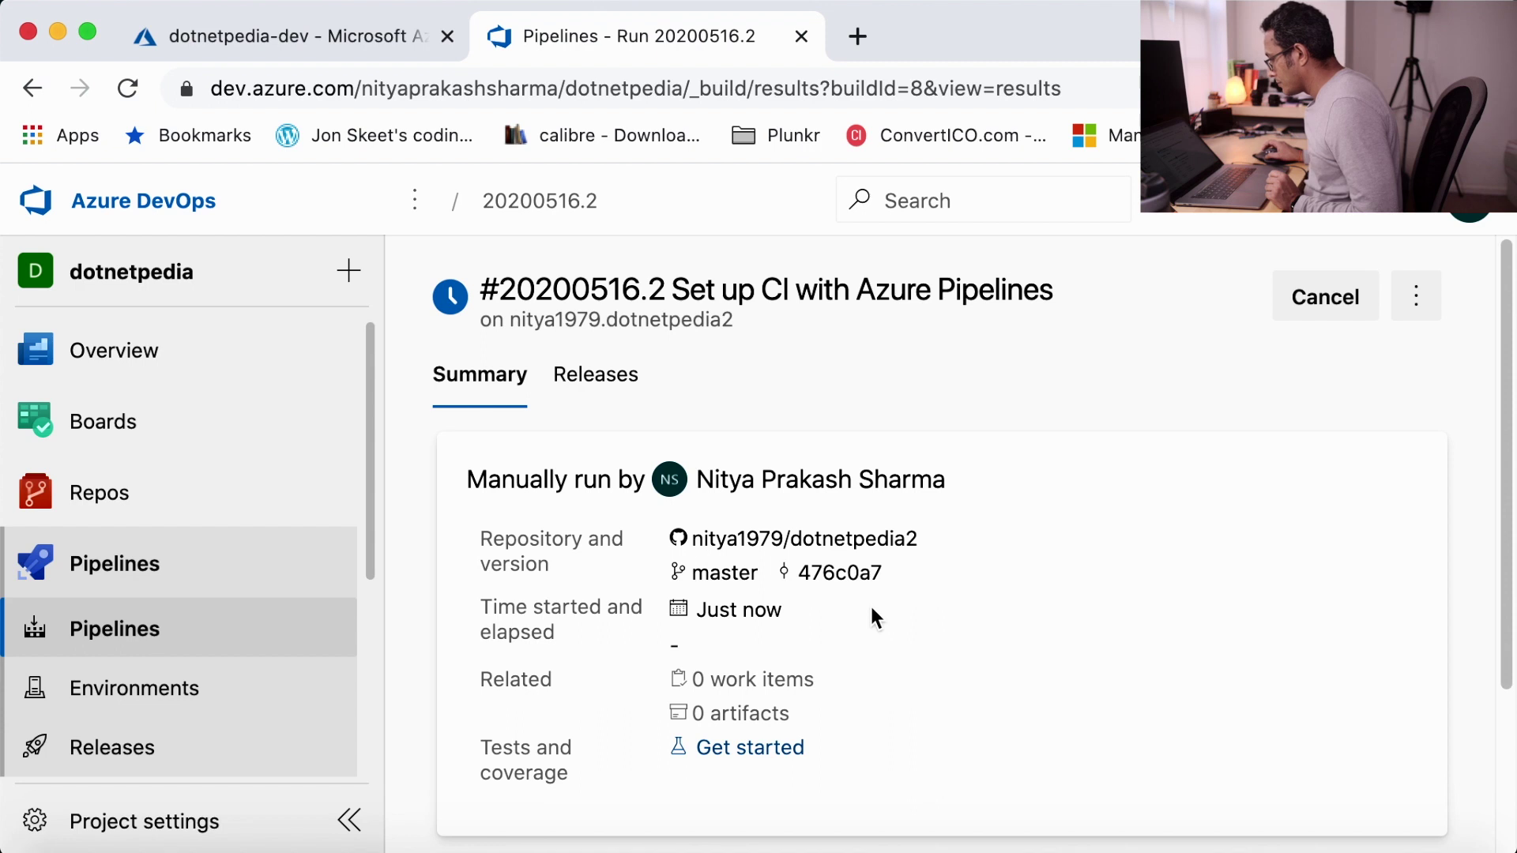
{"action": "scroll", "coordinate": [872, 615], "scroll_direction": "down", "scroll_amount": 3}
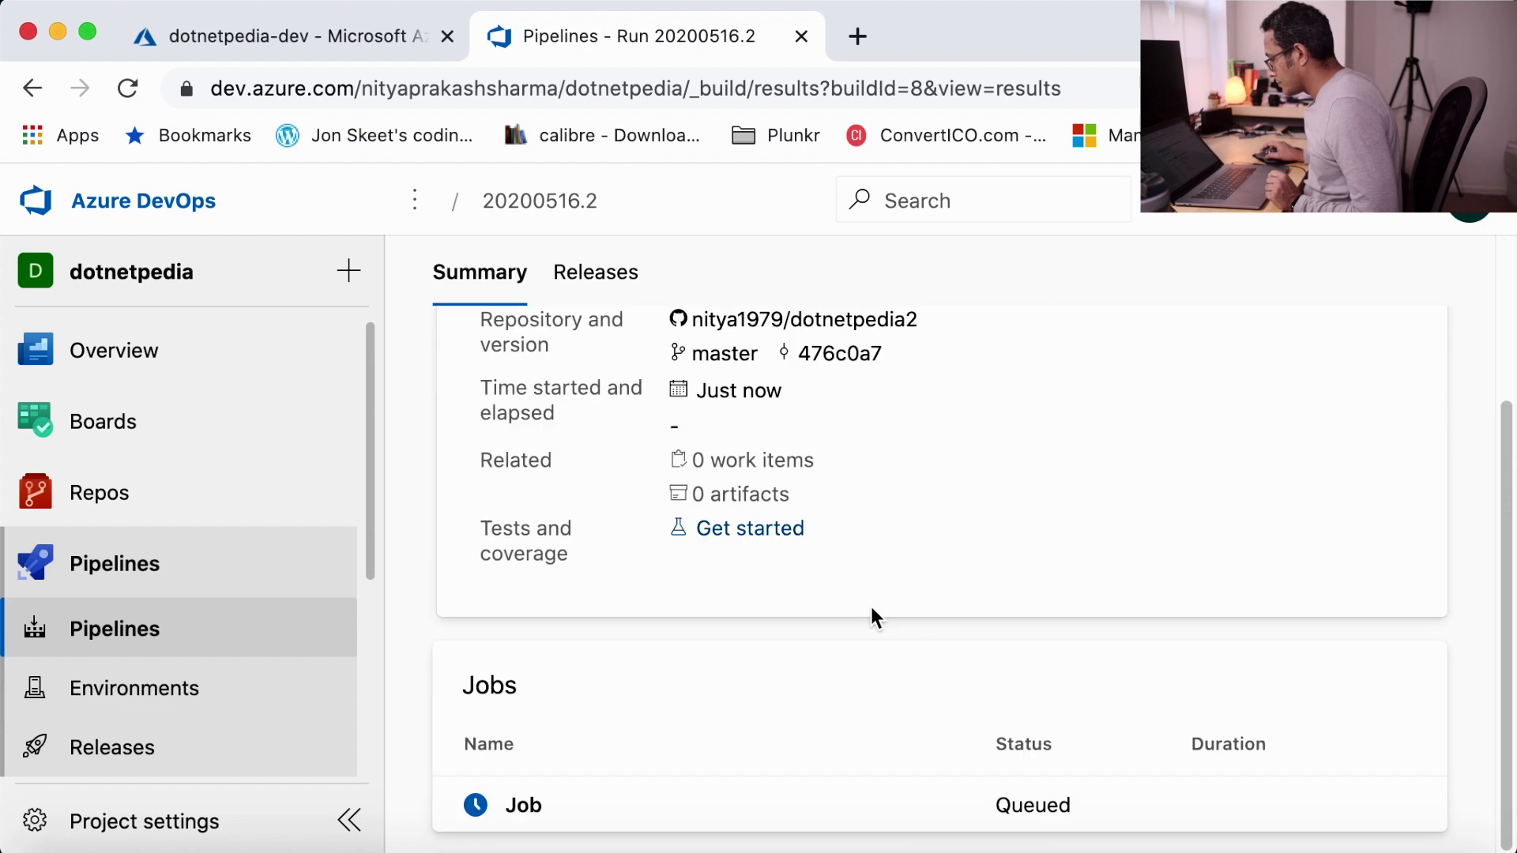
{"action": "left_click", "coordinate": [541, 805]}
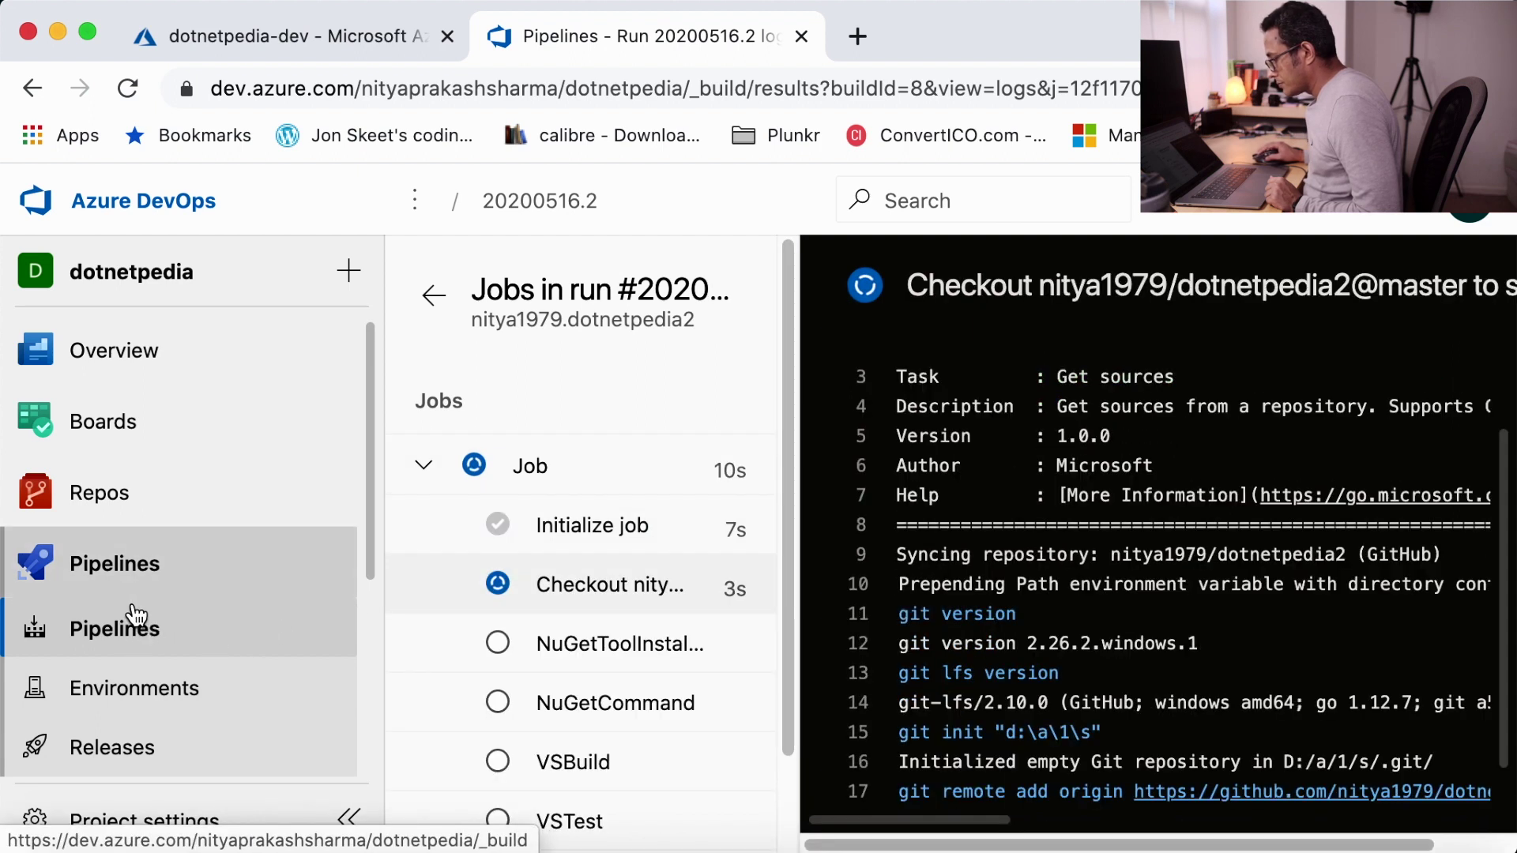
{"action": "left_click", "coordinate": [118, 628]}
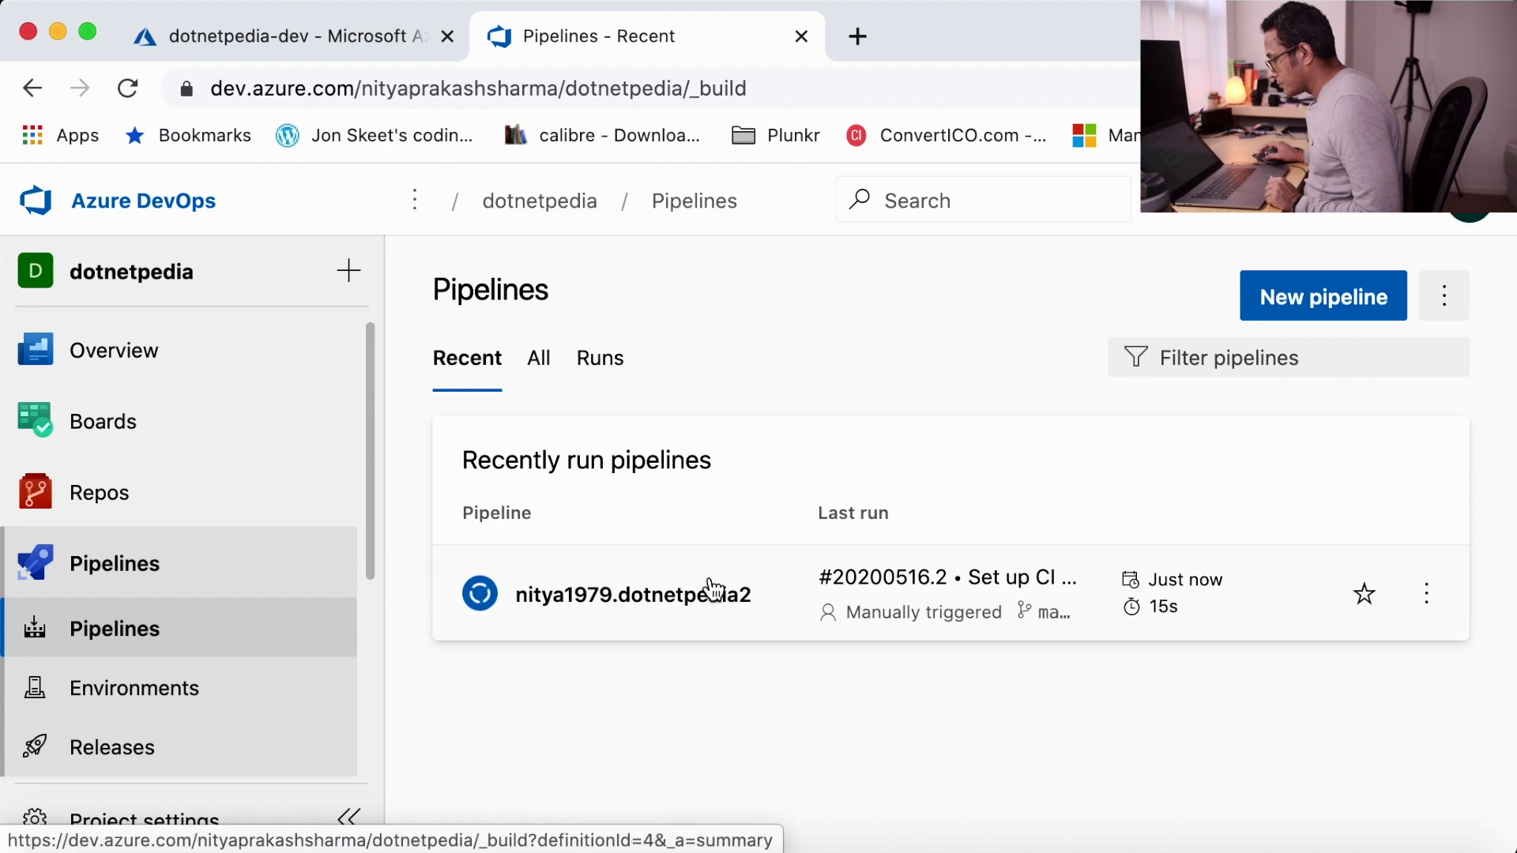
- Check build #20200516.2's progress across Runs, Environments, the pipeline's runs and Releases
{"action": "left_click", "coordinate": [601, 365]}
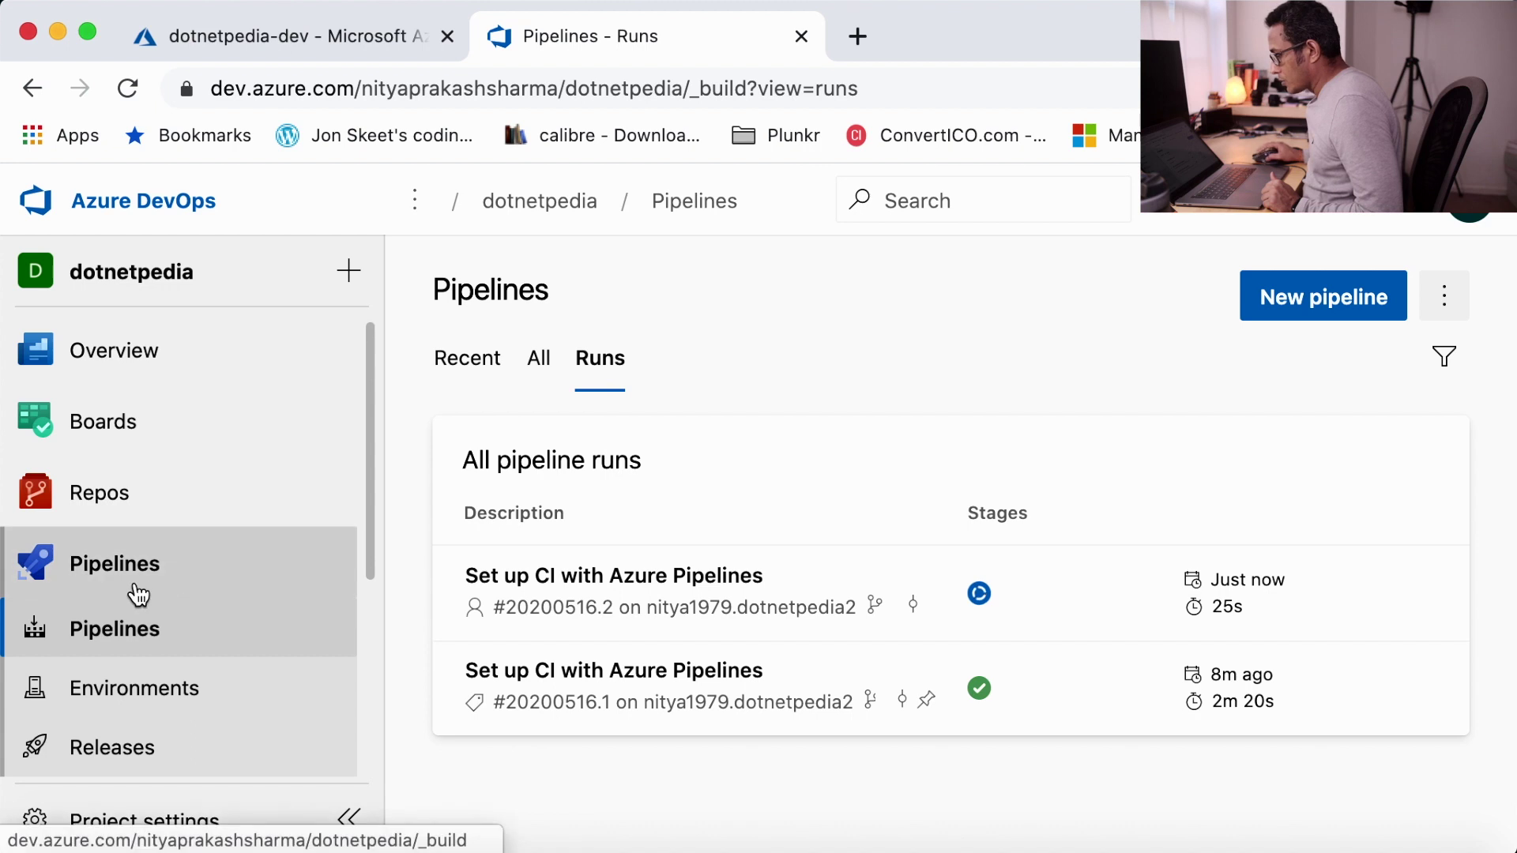
{"action": "left_click", "coordinate": [142, 692]}
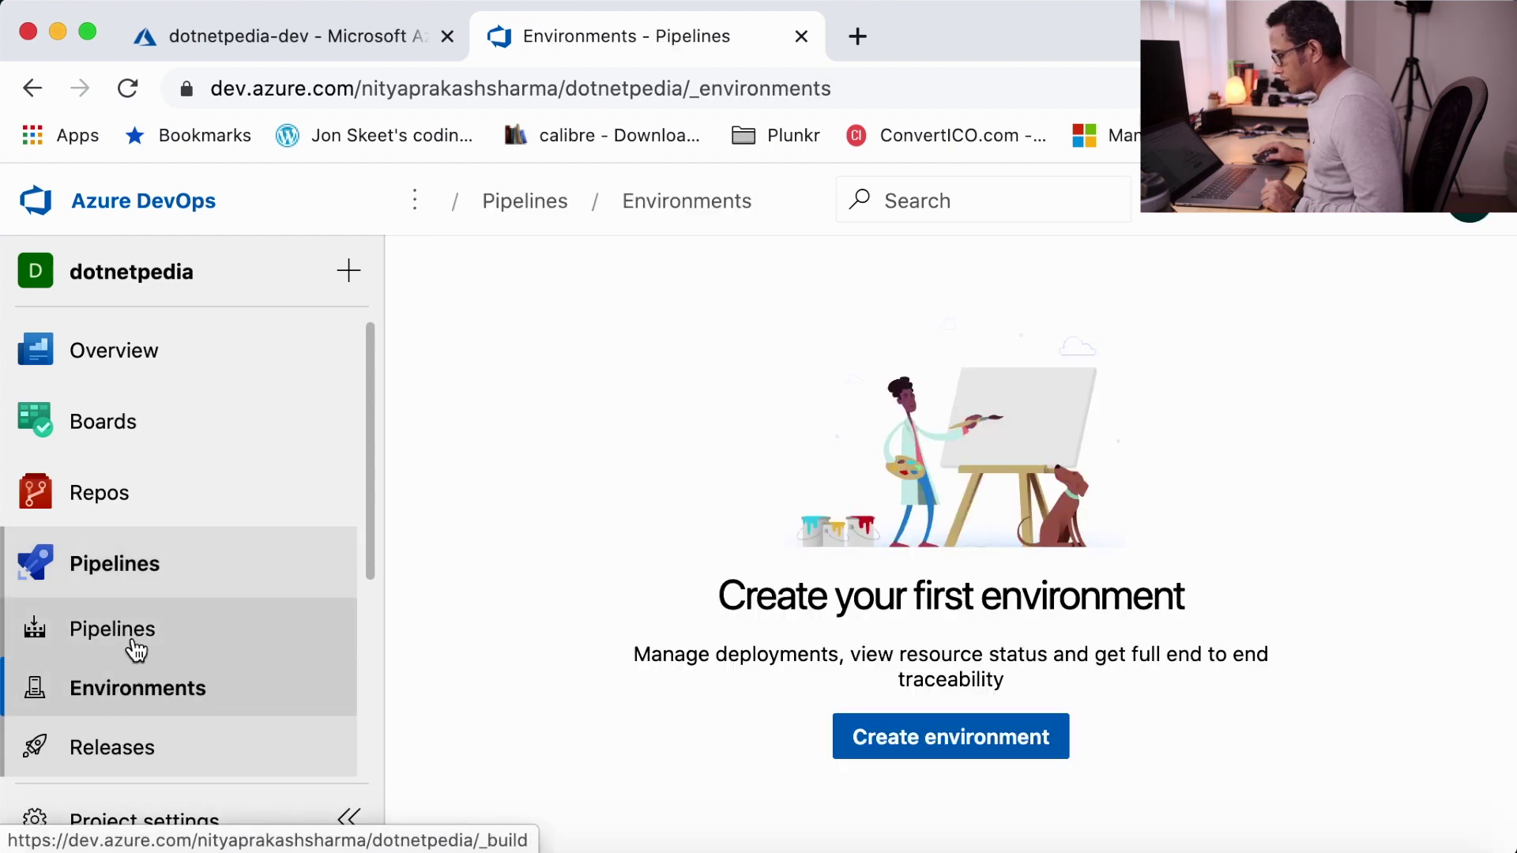
{"action": "left_click", "coordinate": [140, 647]}
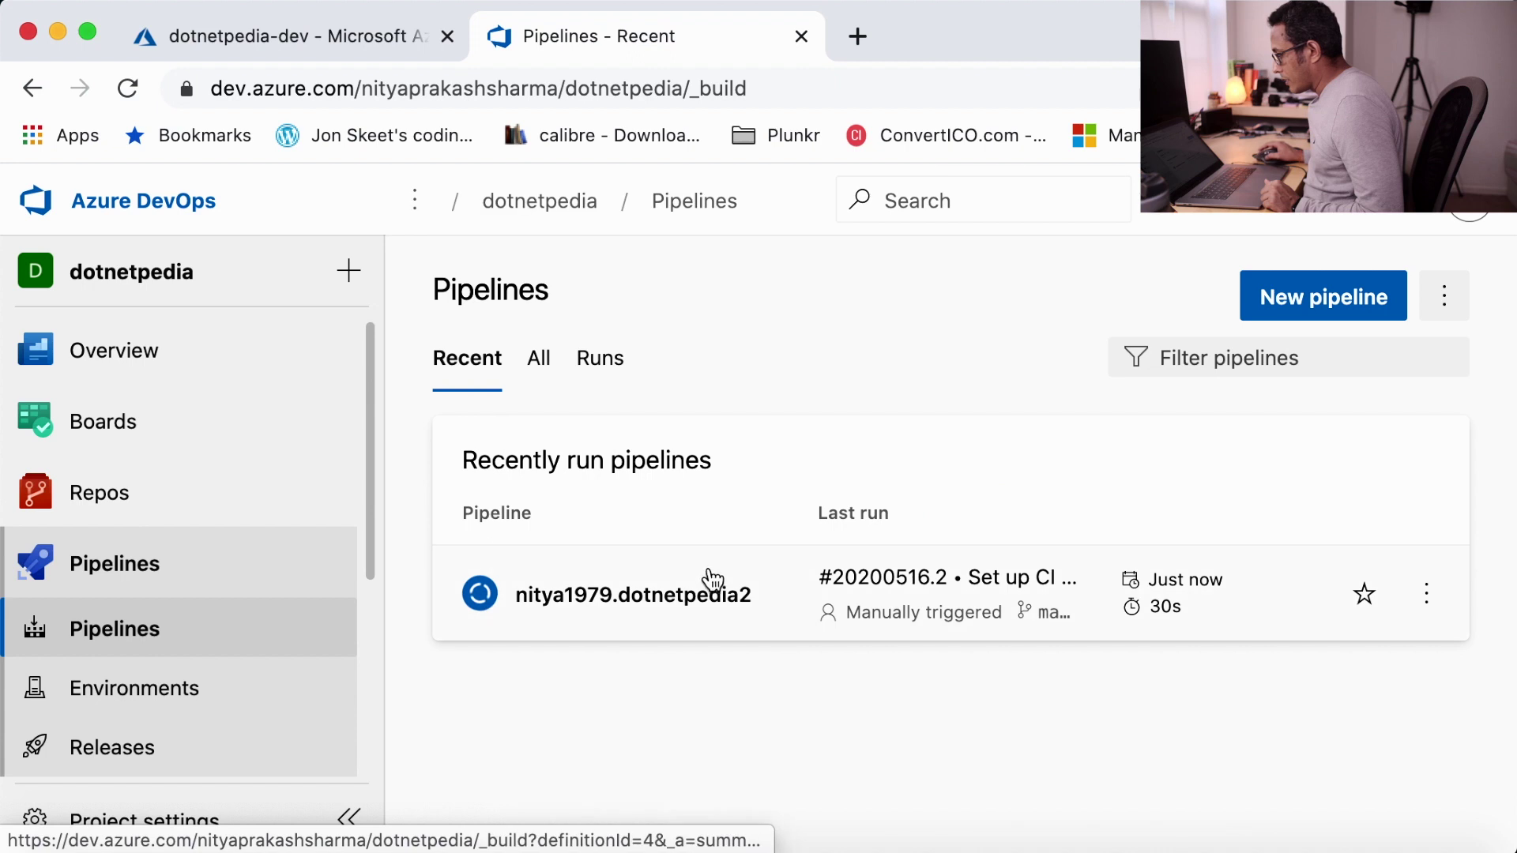
{"action": "left_click", "coordinate": [643, 613]}
{"action": "left_click", "coordinate": [1015, 581]}
{"action": "left_click", "coordinate": [153, 719]}
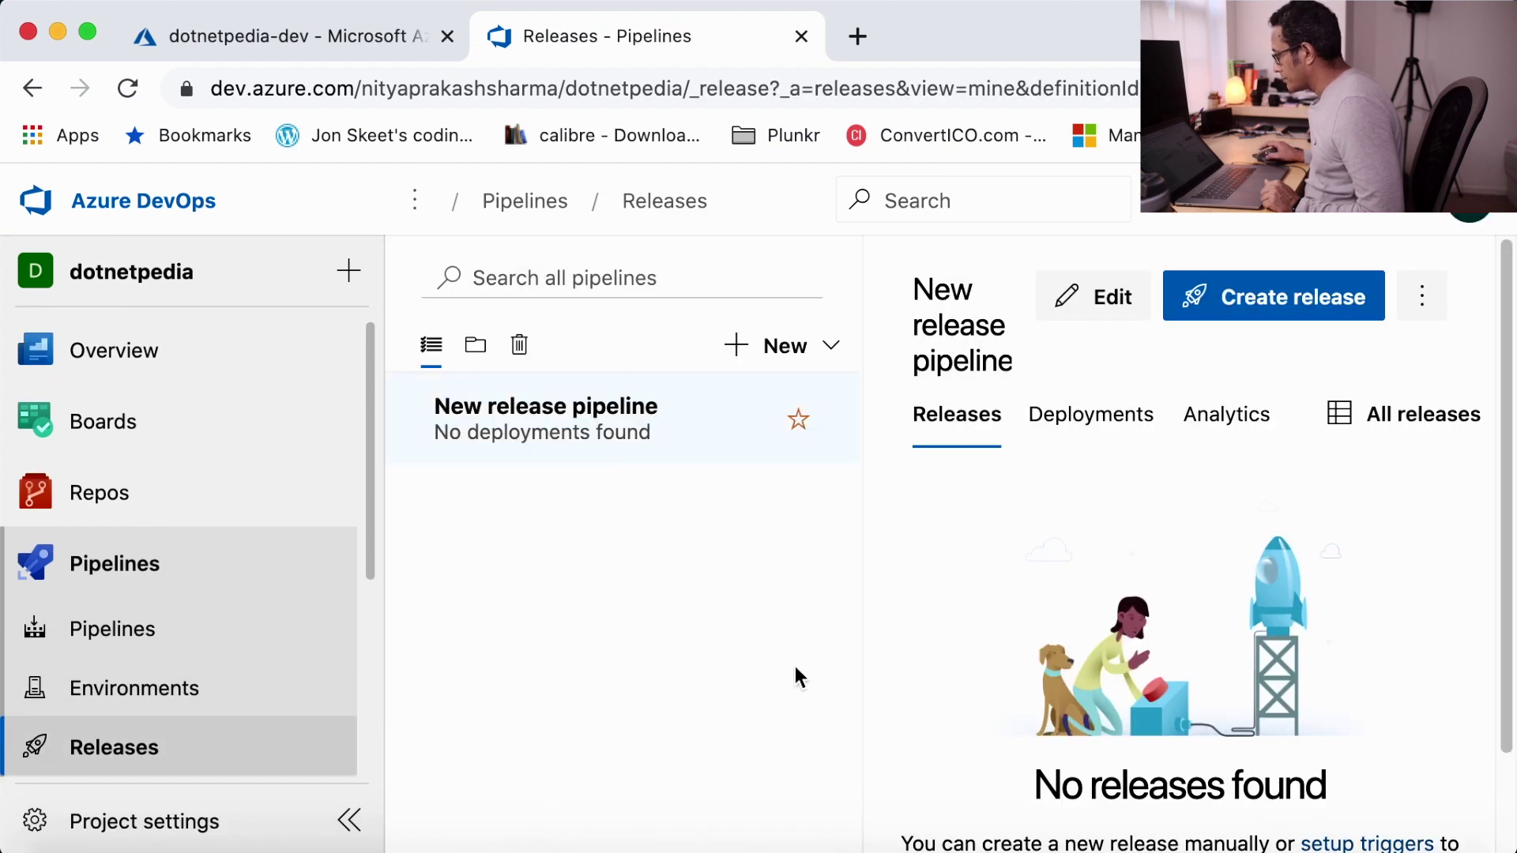
{"action": "scroll", "coordinate": [914, 576], "scroll_direction": "down", "scroll_amount": 2}
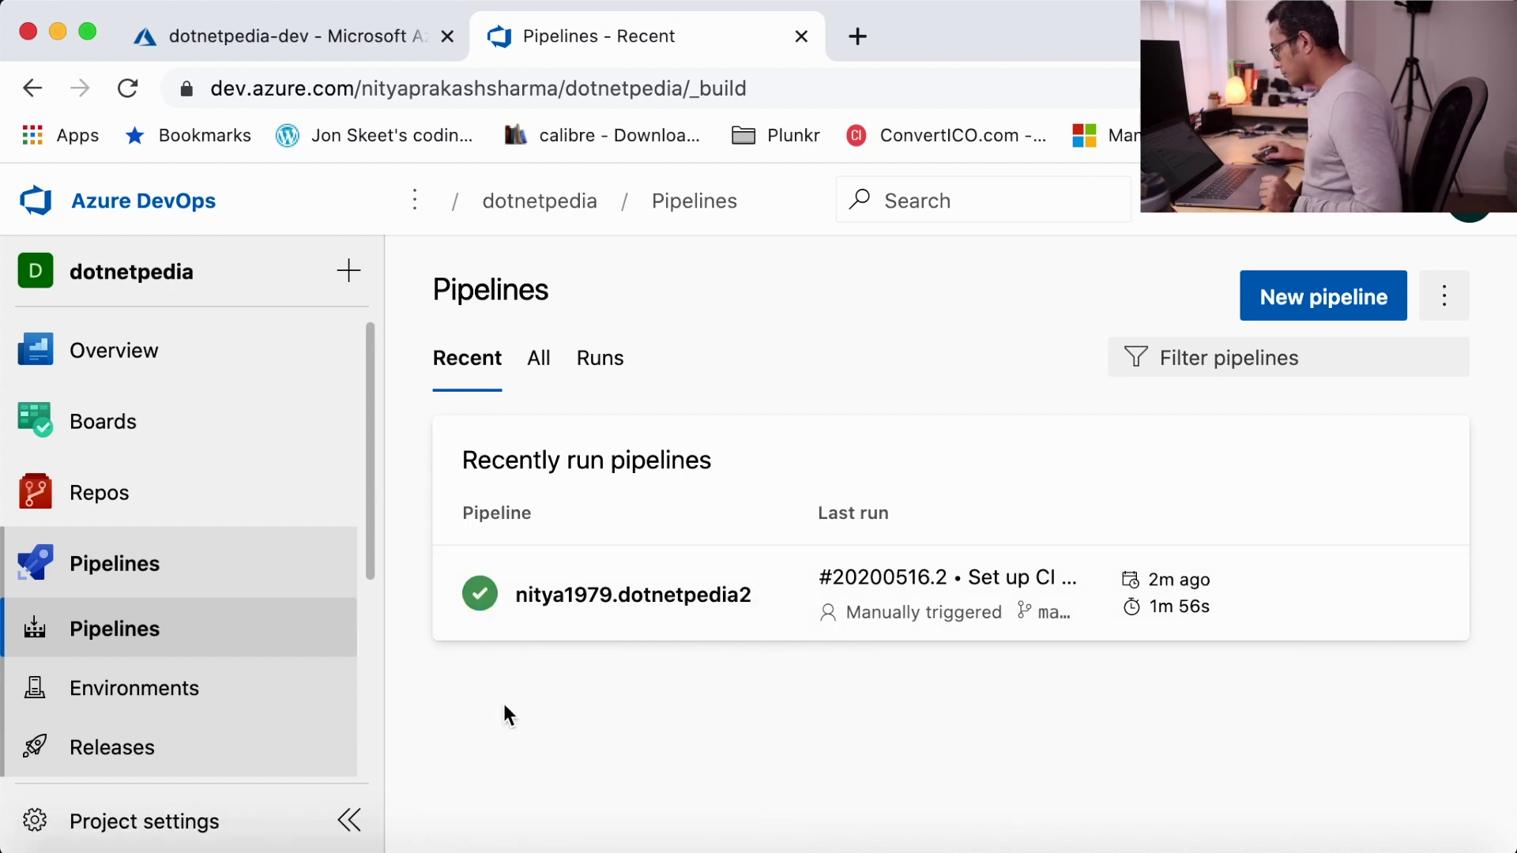
- Open Release-1 from the Releases list and follow its deployment to the Dev stage
{"action": "left_click", "coordinate": [120, 750]}
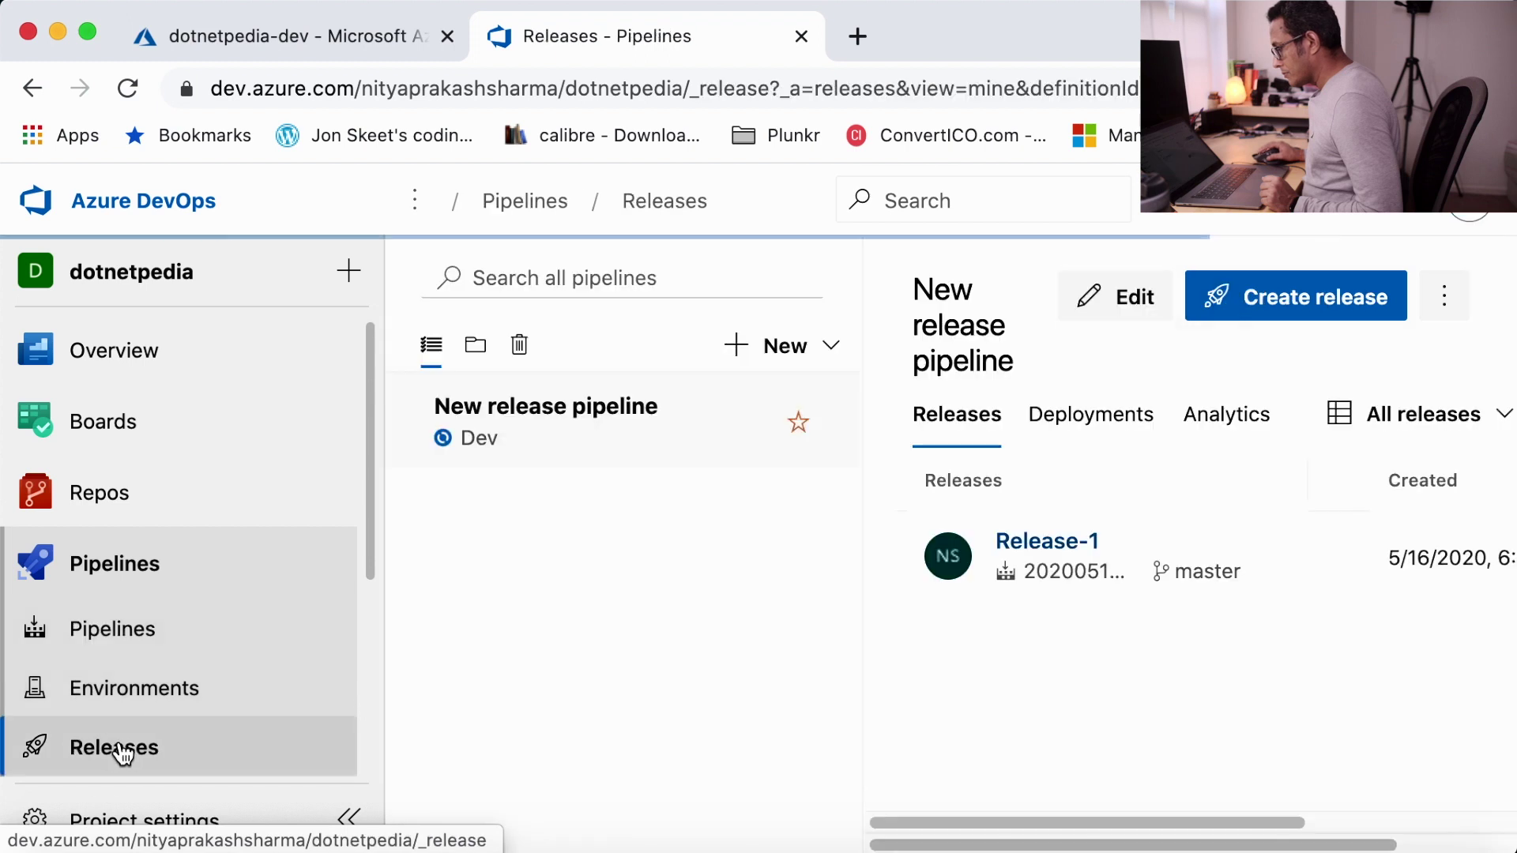
{"action": "left_click", "coordinate": [1070, 542]}
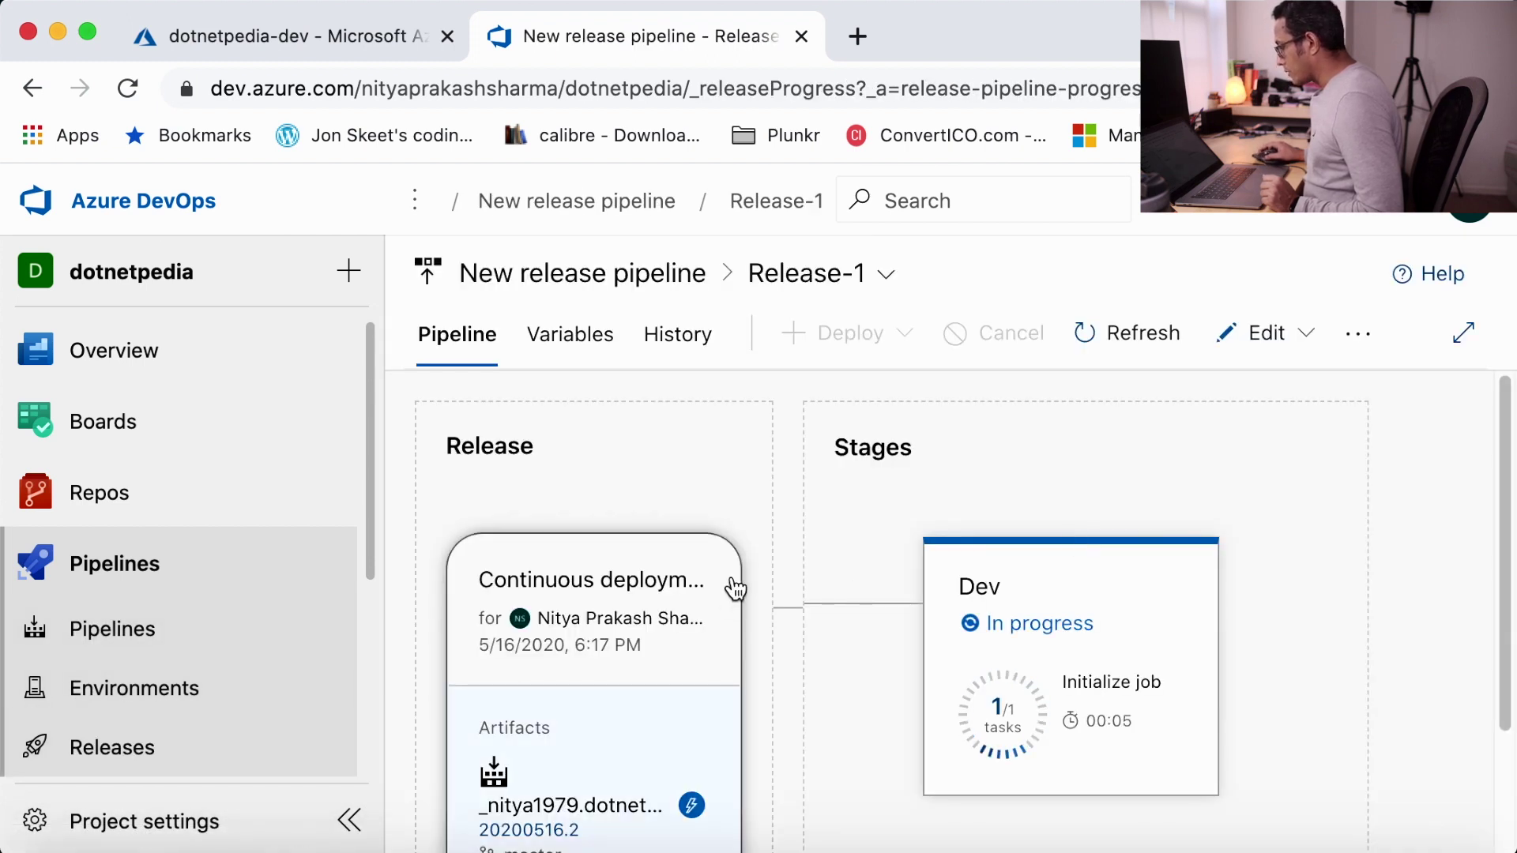
{"action": "scroll", "coordinate": [866, 601], "scroll_direction": "down", "scroll_amount": 2}
{"action": "mouse_move", "coordinate": [953, 585]}
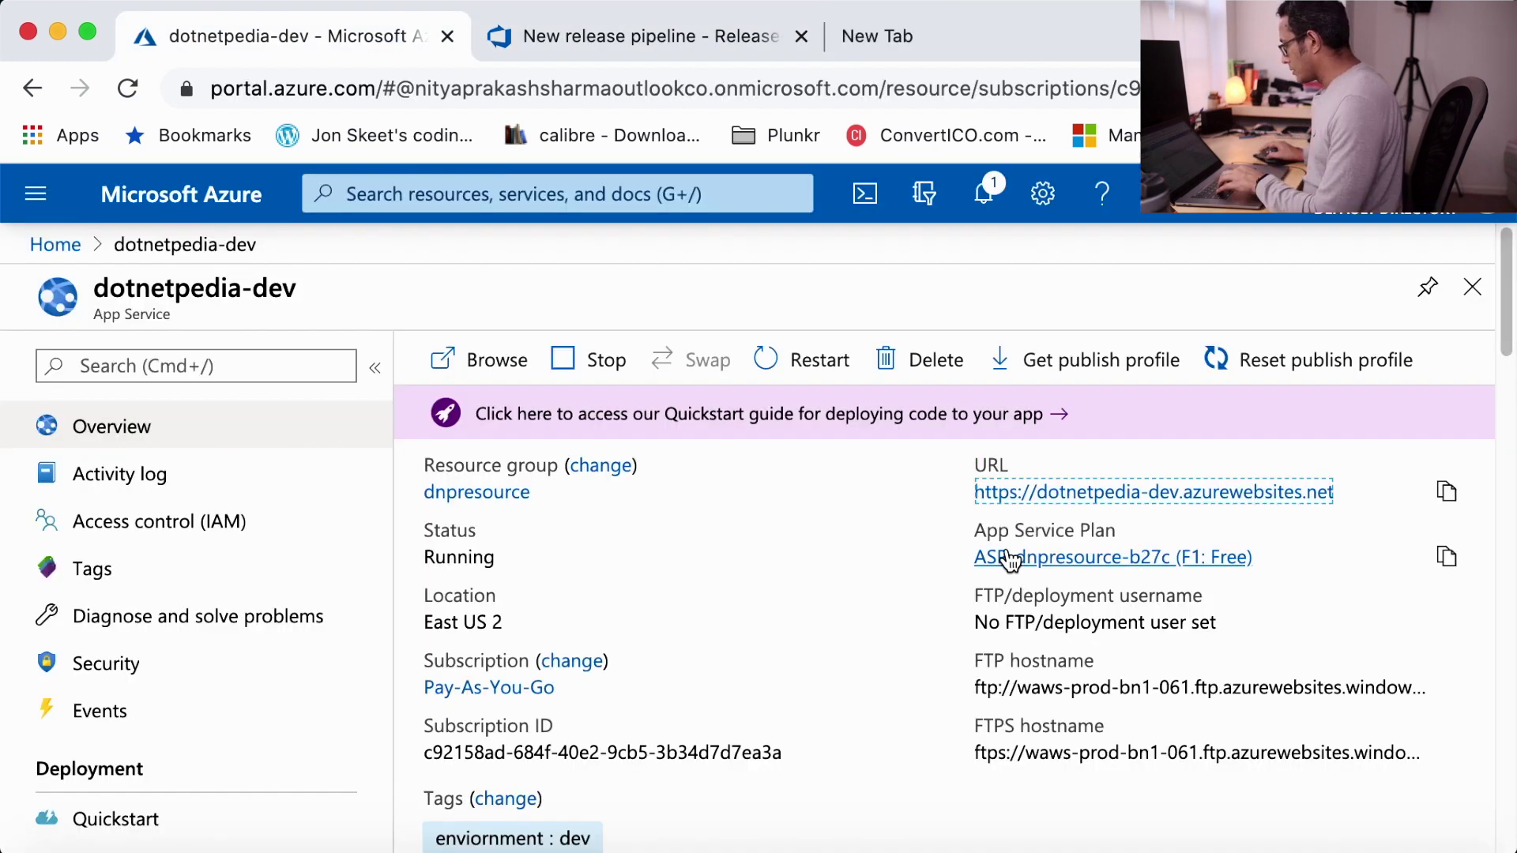
- View the live dotnetpedia-dev Welcome page, confirm Release-1 succeeded, then return to Visual Studio
{"action": "left_click", "coordinate": [1151, 494]}
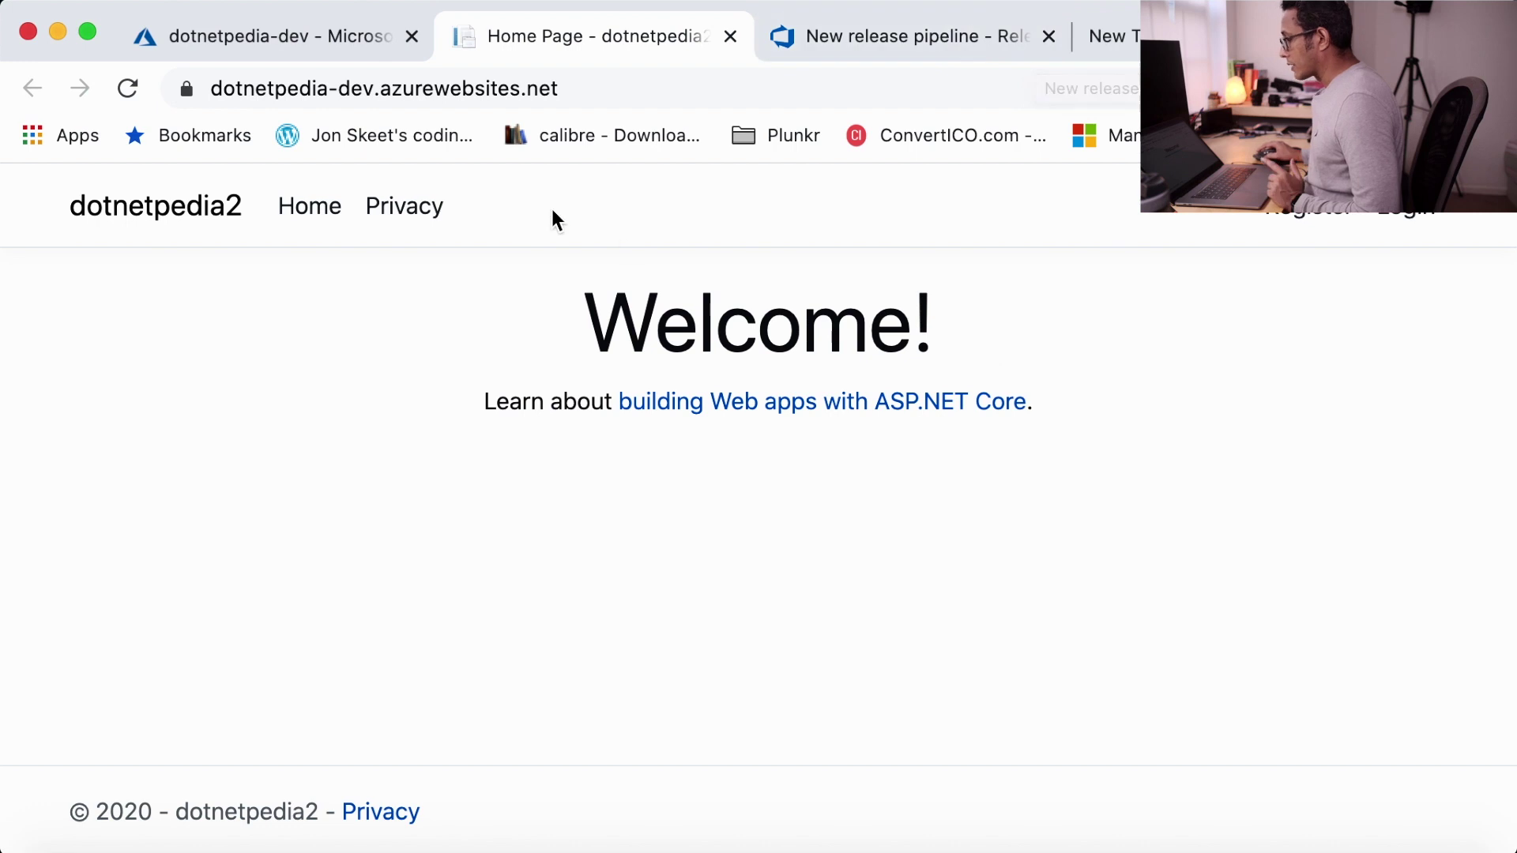
{"action": "left_click", "coordinate": [984, 39]}
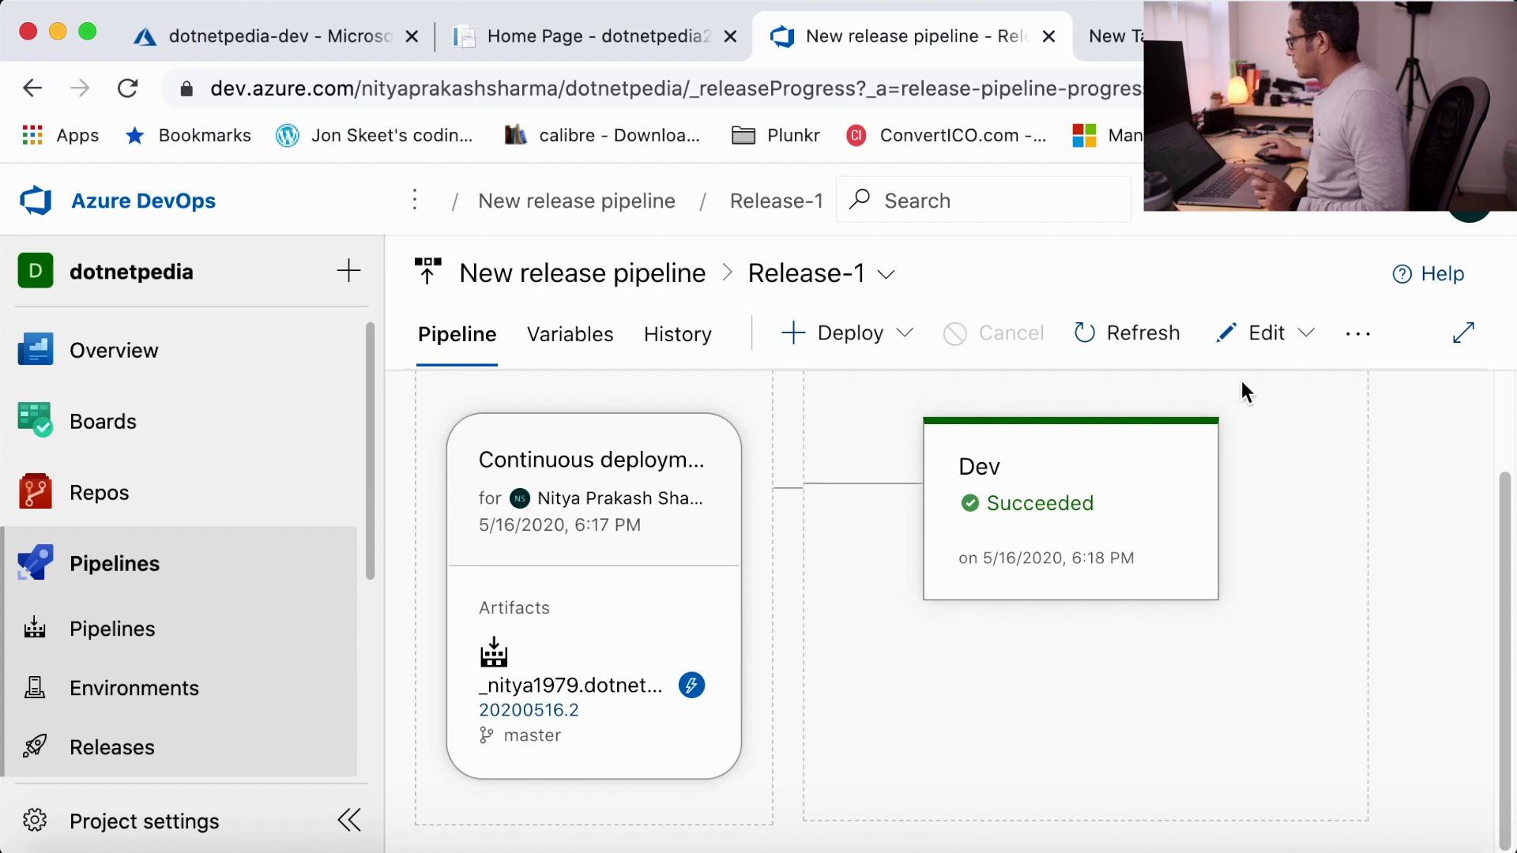
{"action": "left_click", "coordinate": [1136, 841]}
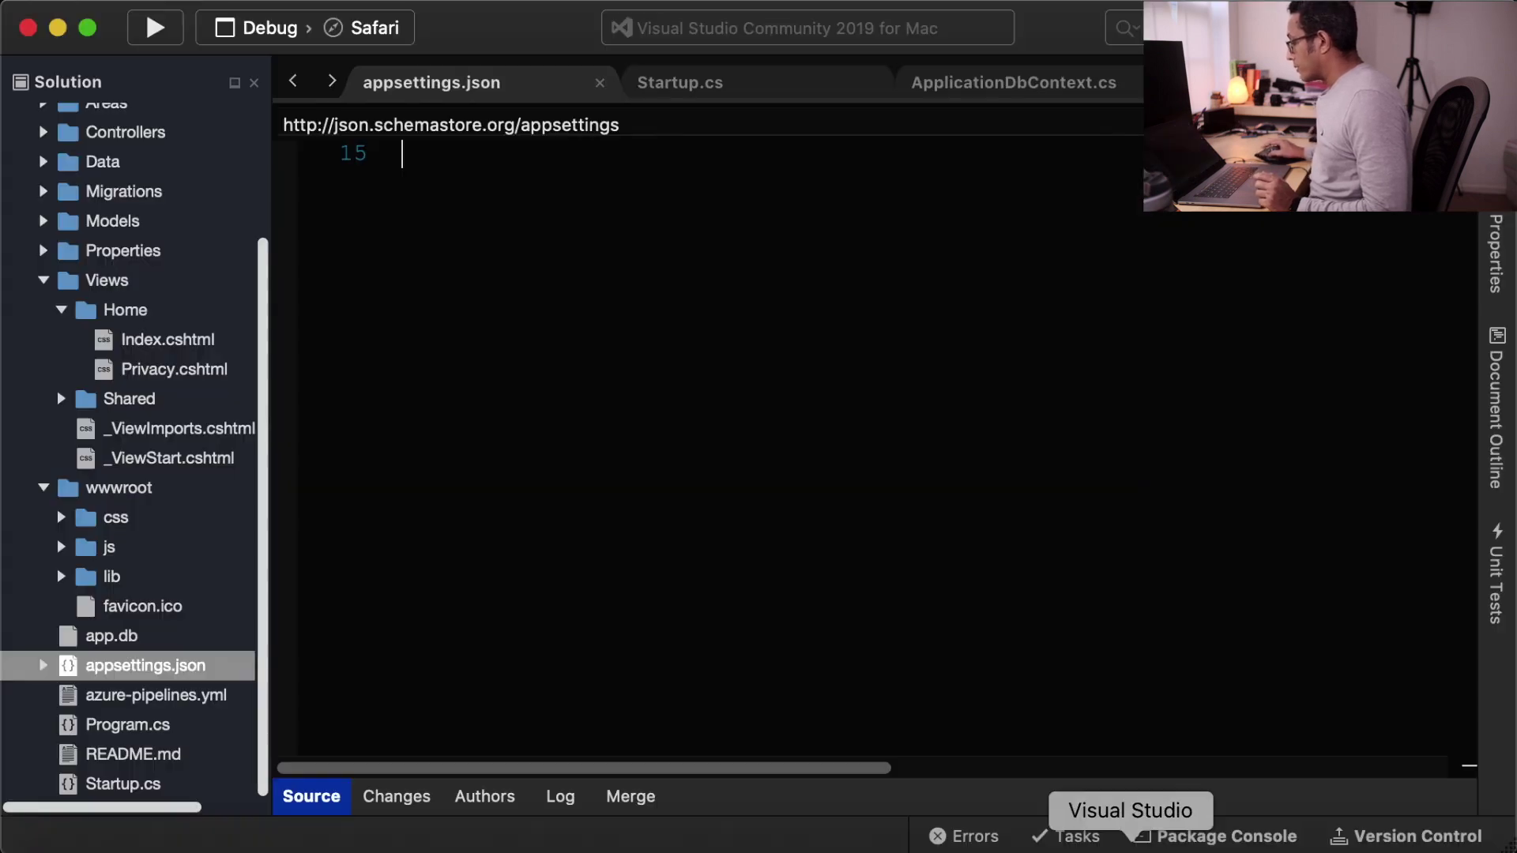
- In Views/Home/Index.cshtml, add the developer's full name after 'Welcome!' in the h1 heading
{"action": "left_click", "coordinate": [172, 346]}
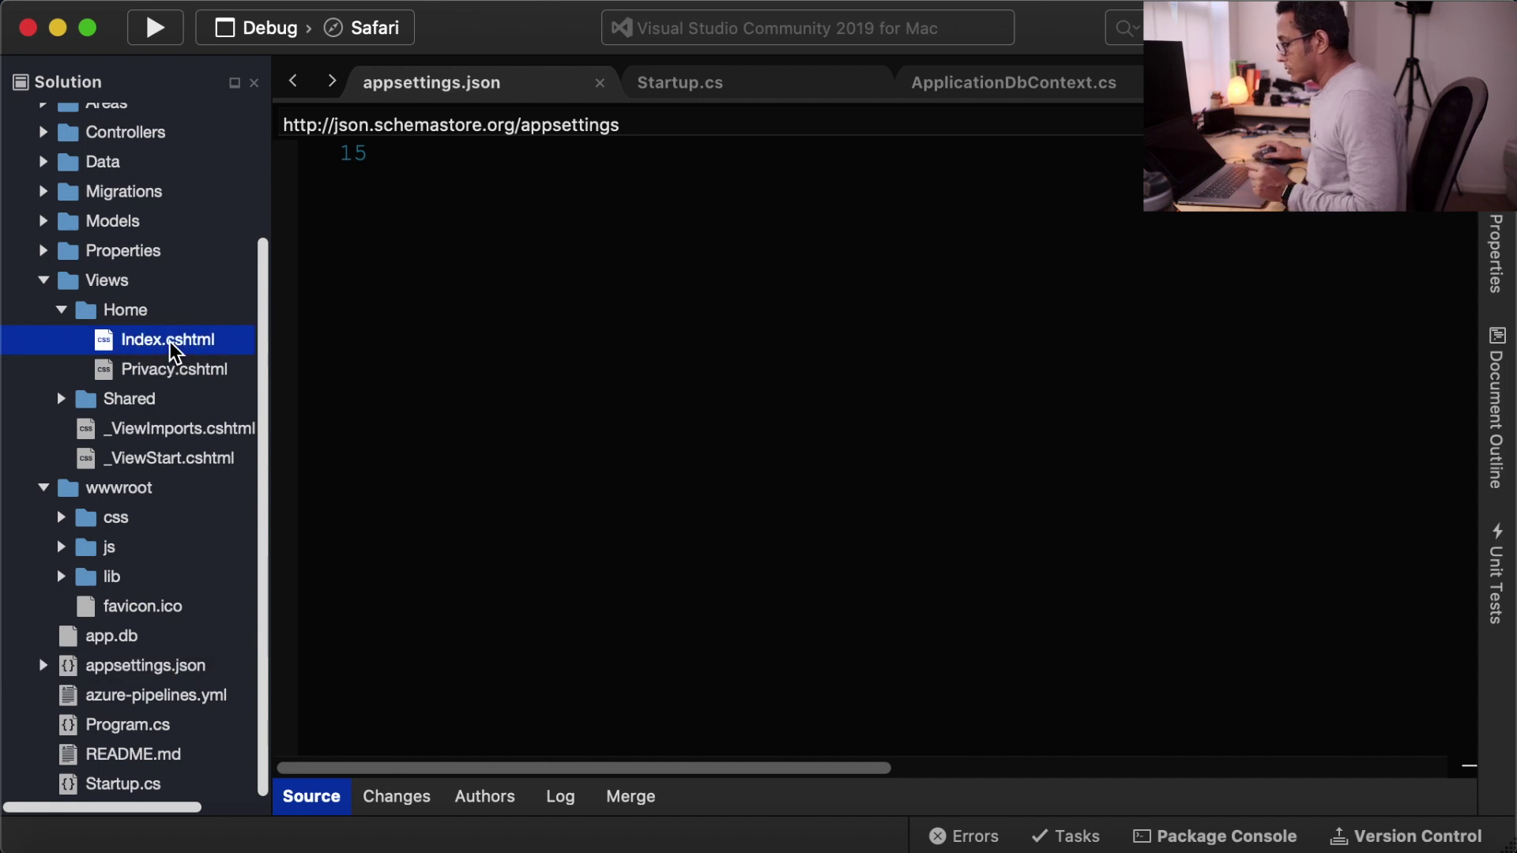
{"action": "double_click", "coordinate": [172, 348]}
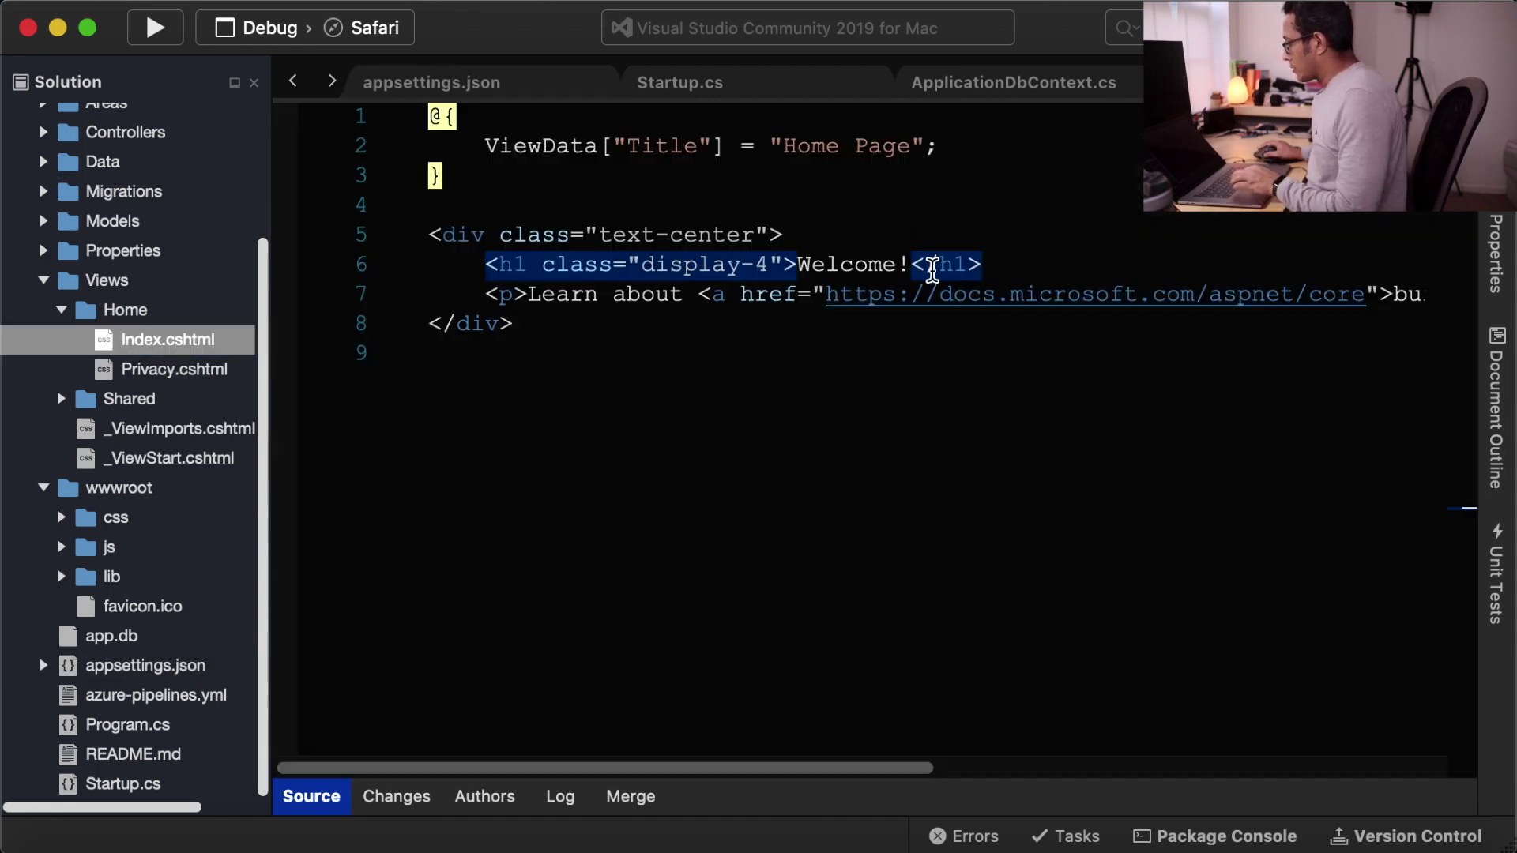
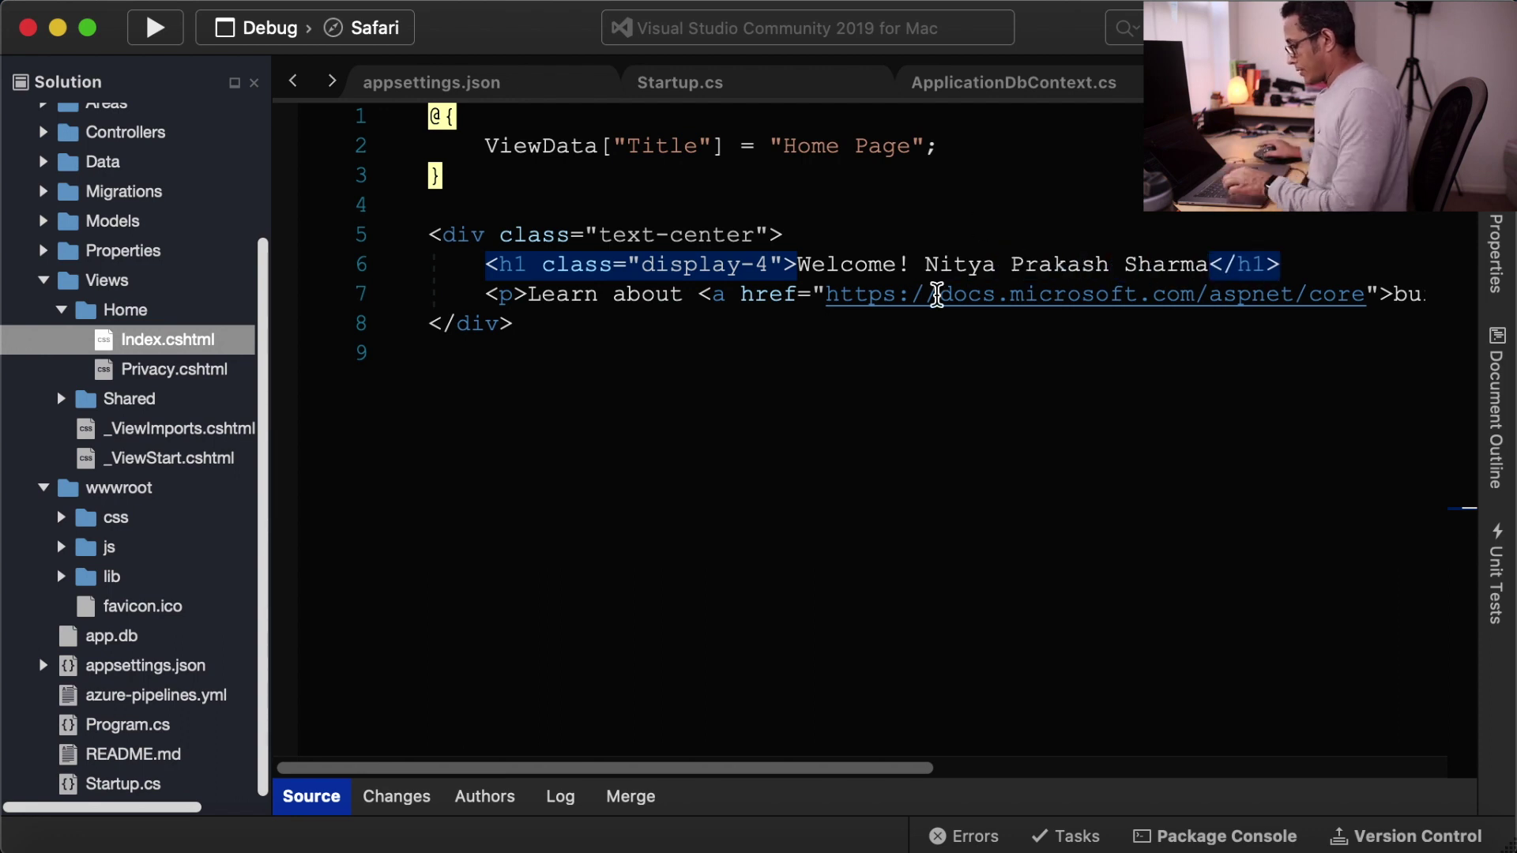
{"action": "left_click", "coordinate": [825, 1]}
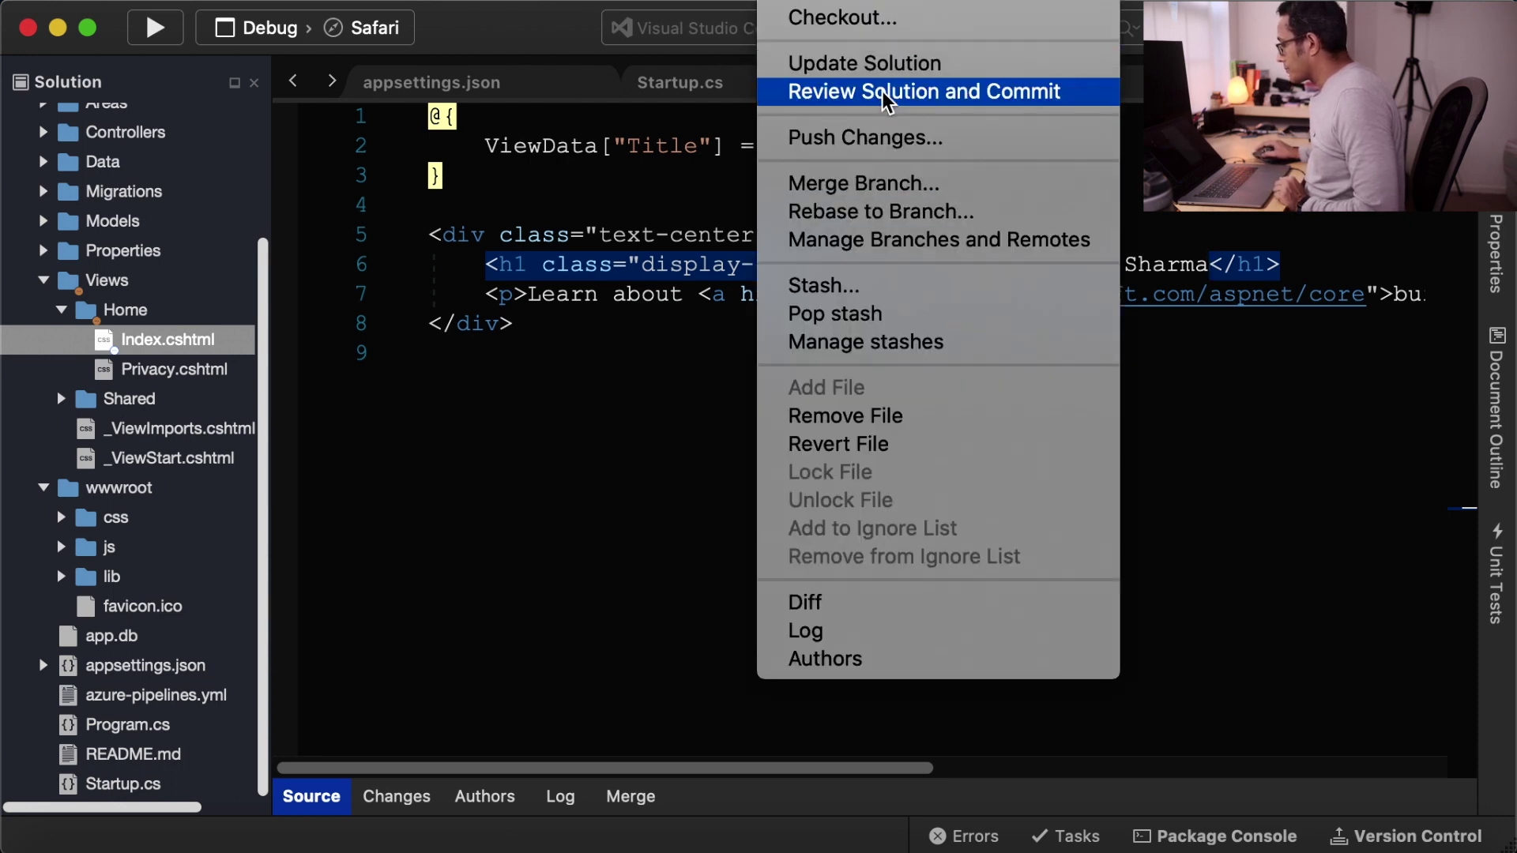
- Commit Index.cshtml with message 'Changing the heading' and push it to origin/master
{"action": "left_click", "coordinate": [884, 94]}
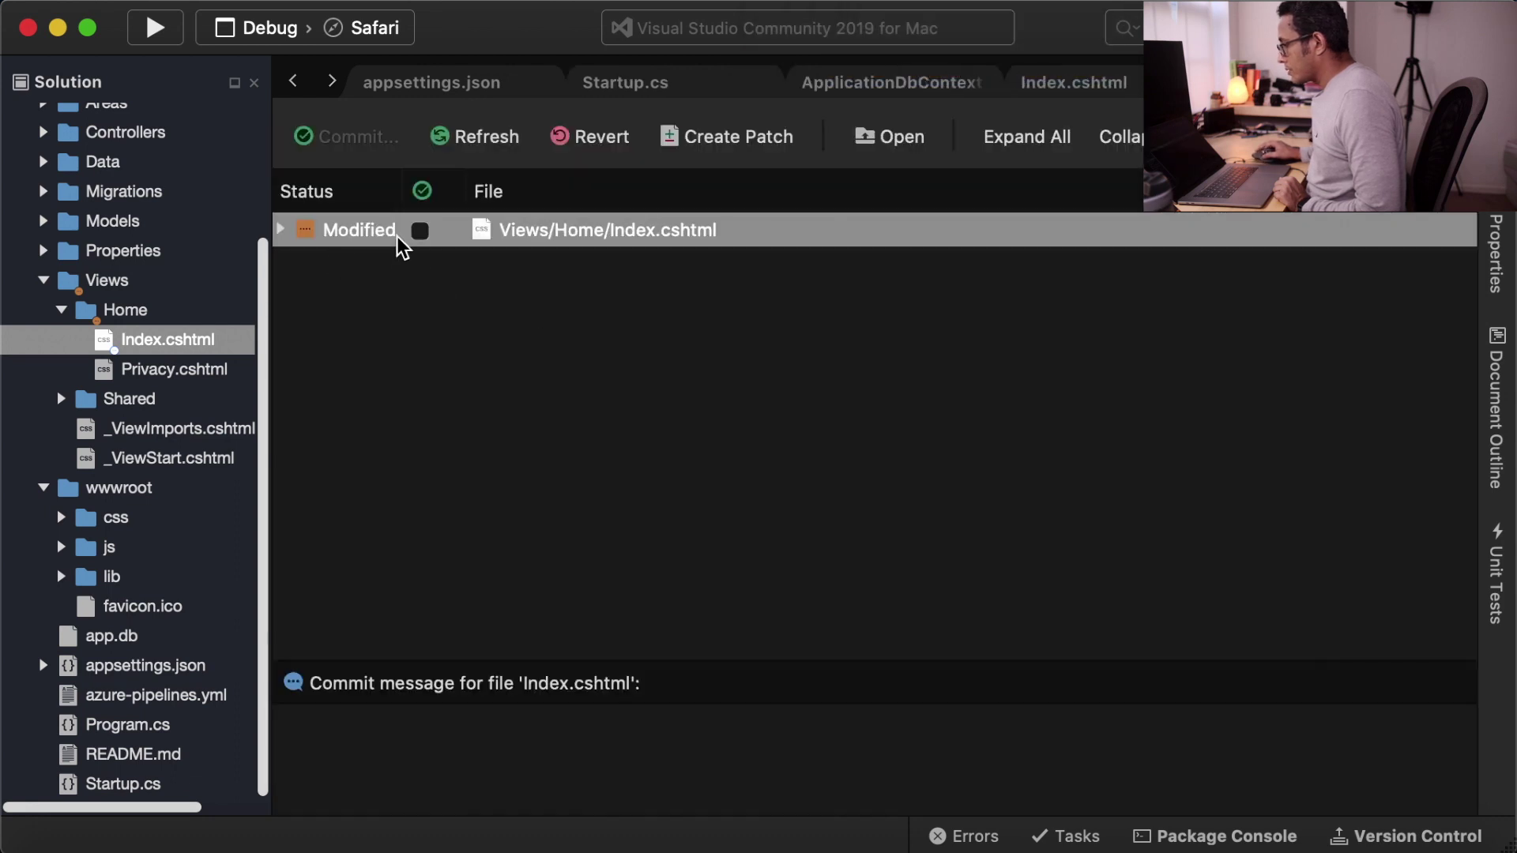
{"action": "left_click", "coordinate": [420, 231]}
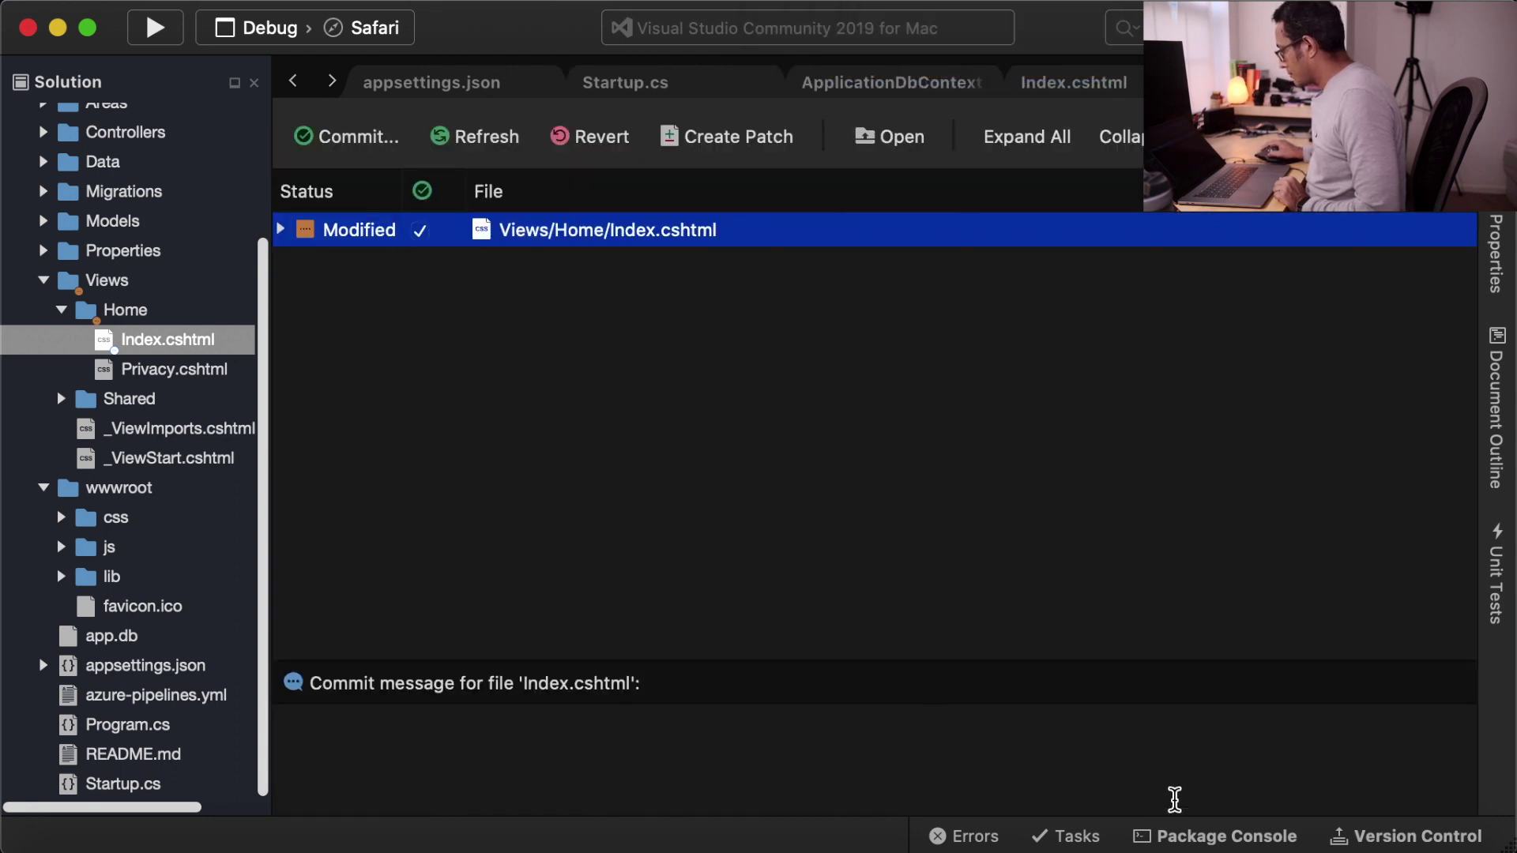
{"action": "left_click", "coordinate": [366, 142]}
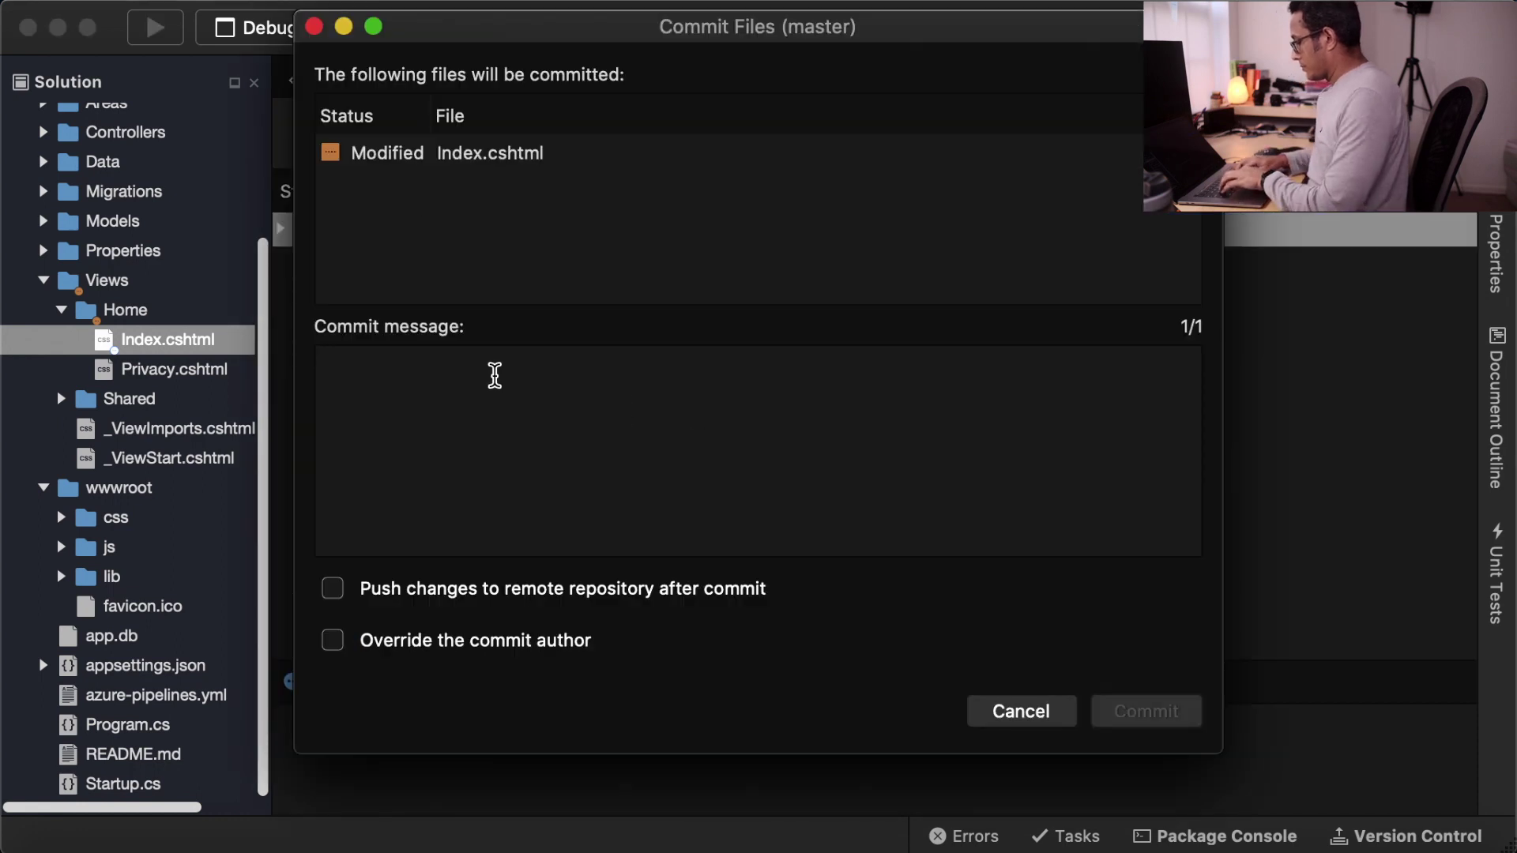
{"action": "type", "text": "Chang"}
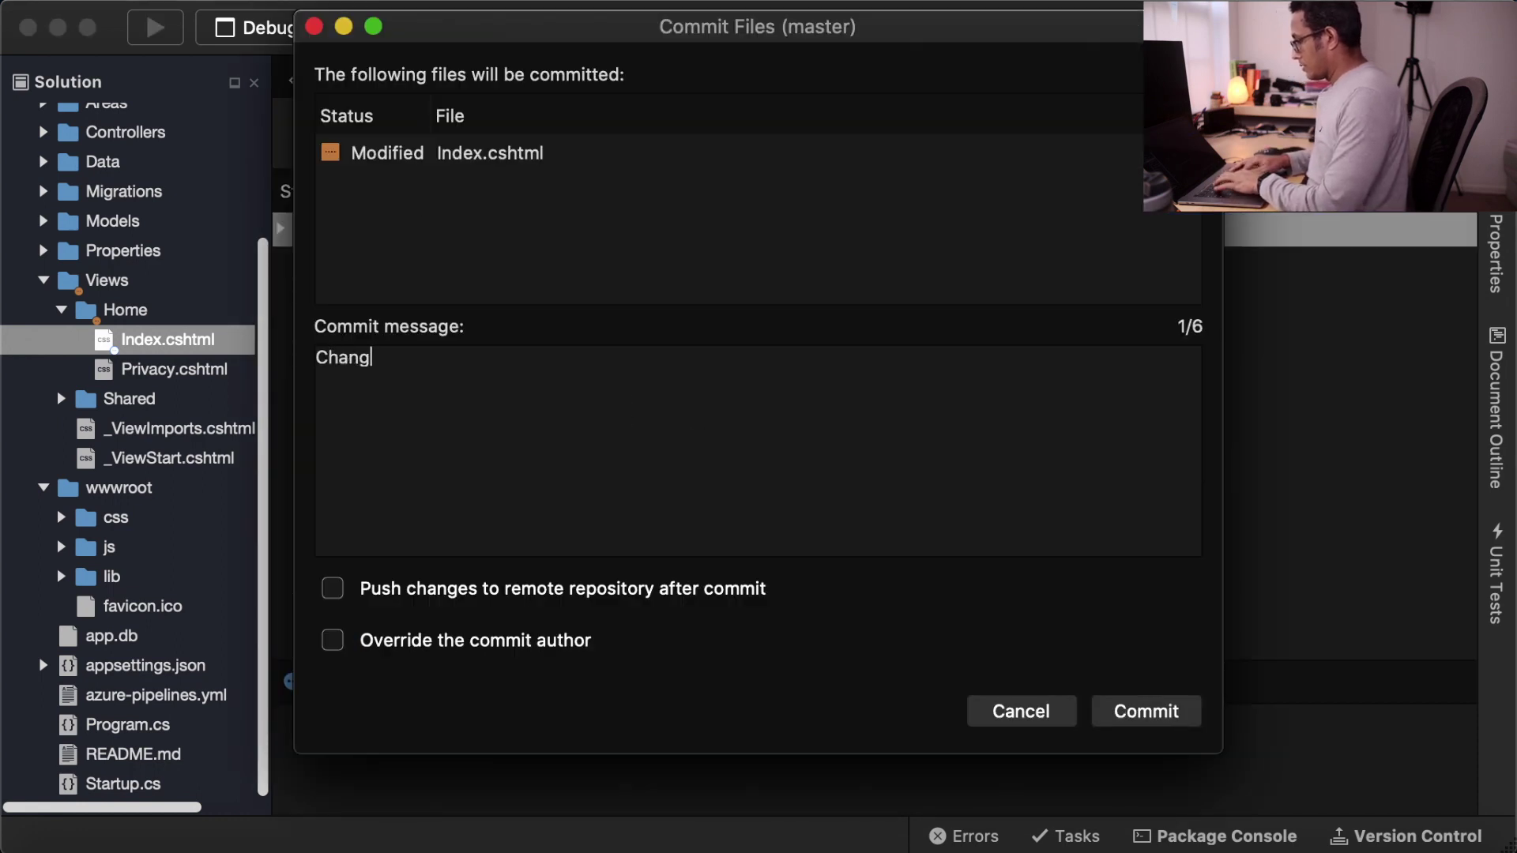
{"action": "type", "text": "ing the "}
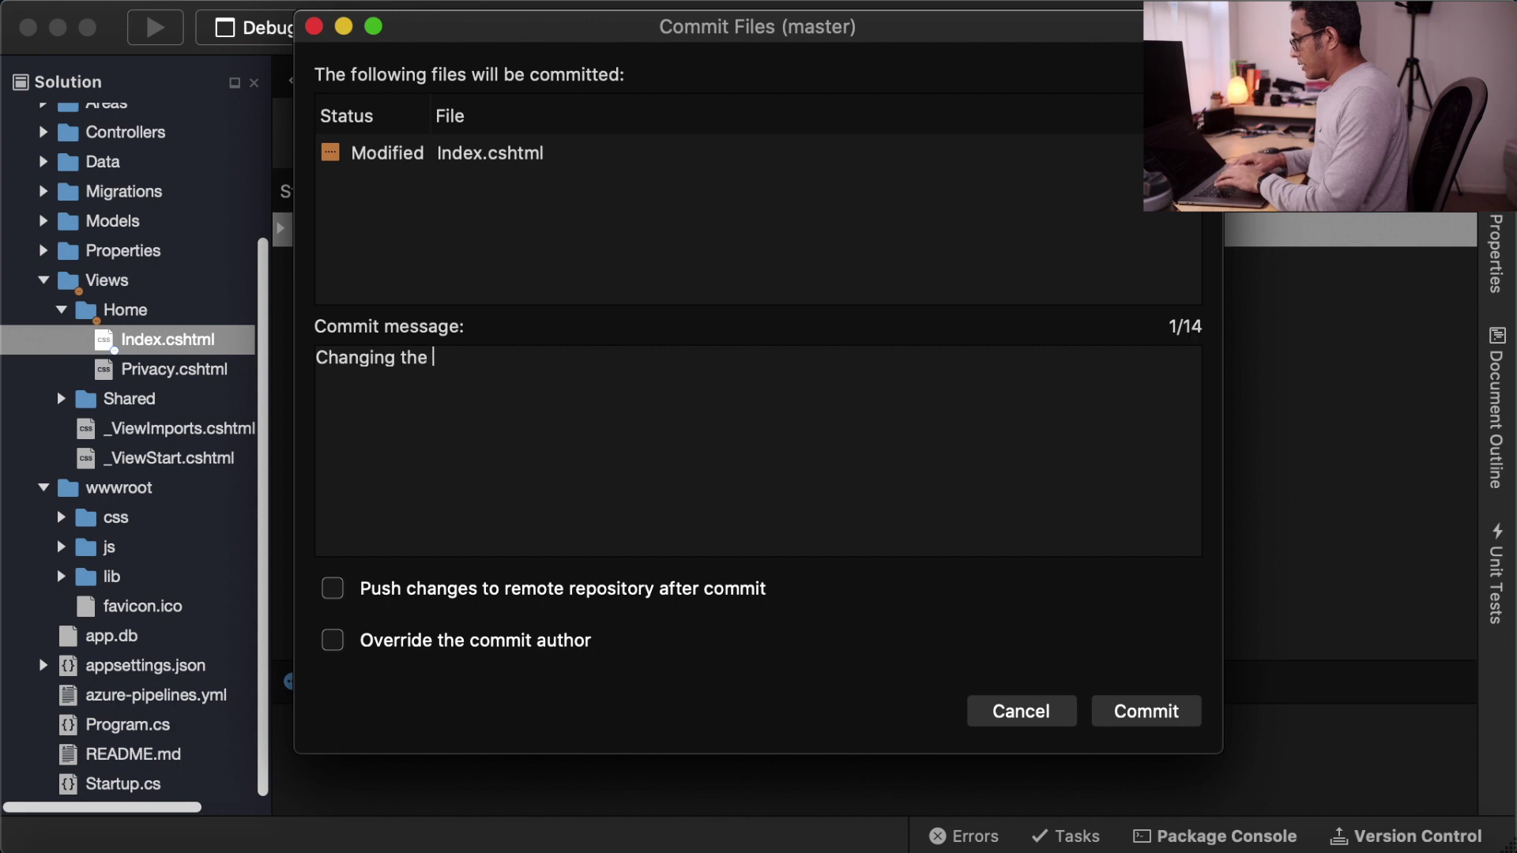
{"action": "type", "text": "heading"}
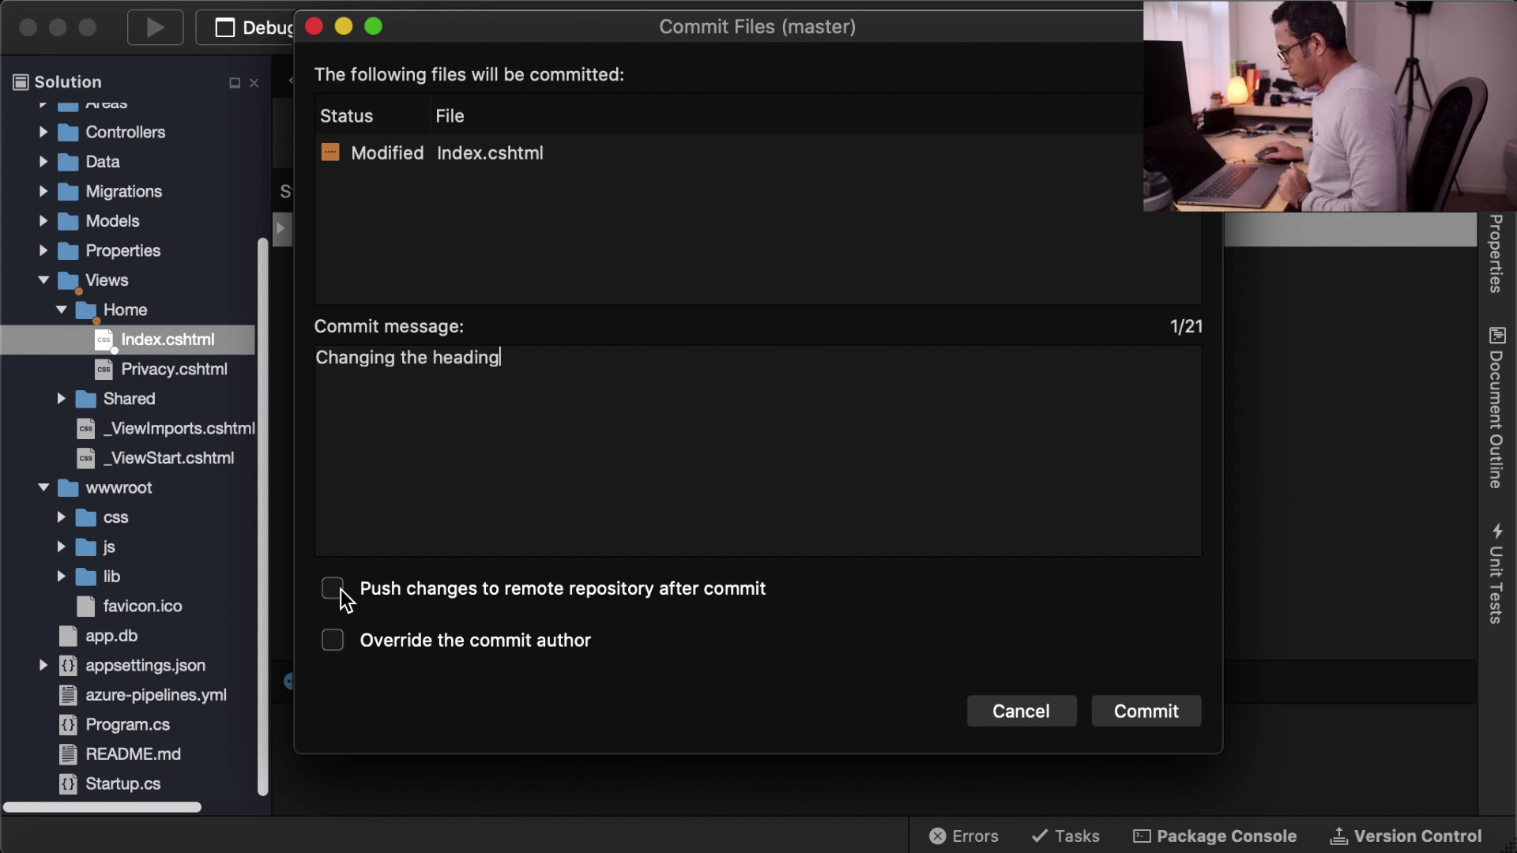
{"action": "left_click", "coordinate": [335, 591]}
{"action": "left_click", "coordinate": [1149, 715]}
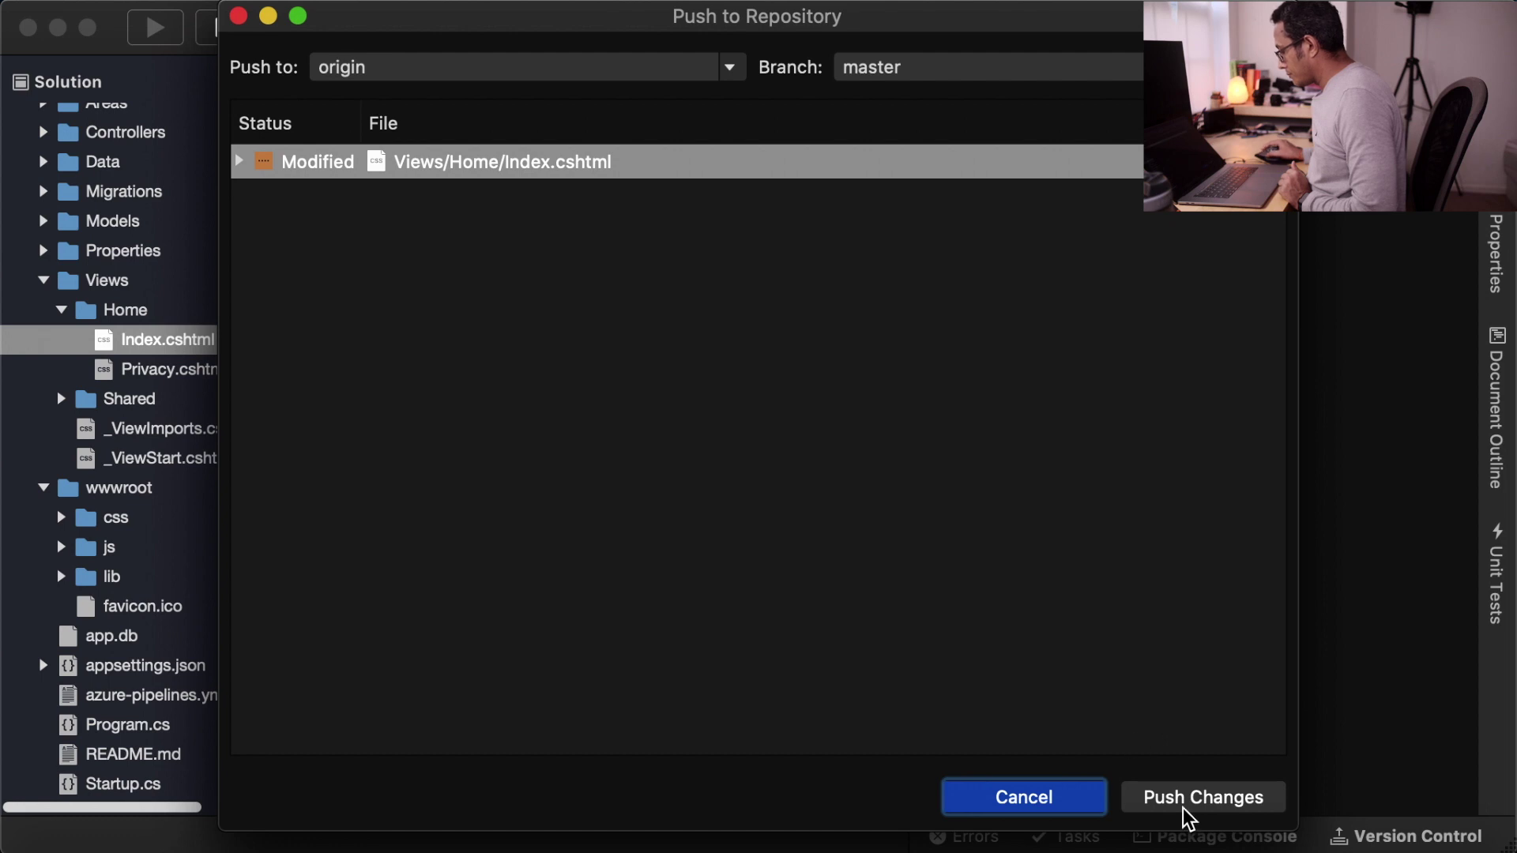
{"action": "left_click", "coordinate": [1188, 798]}
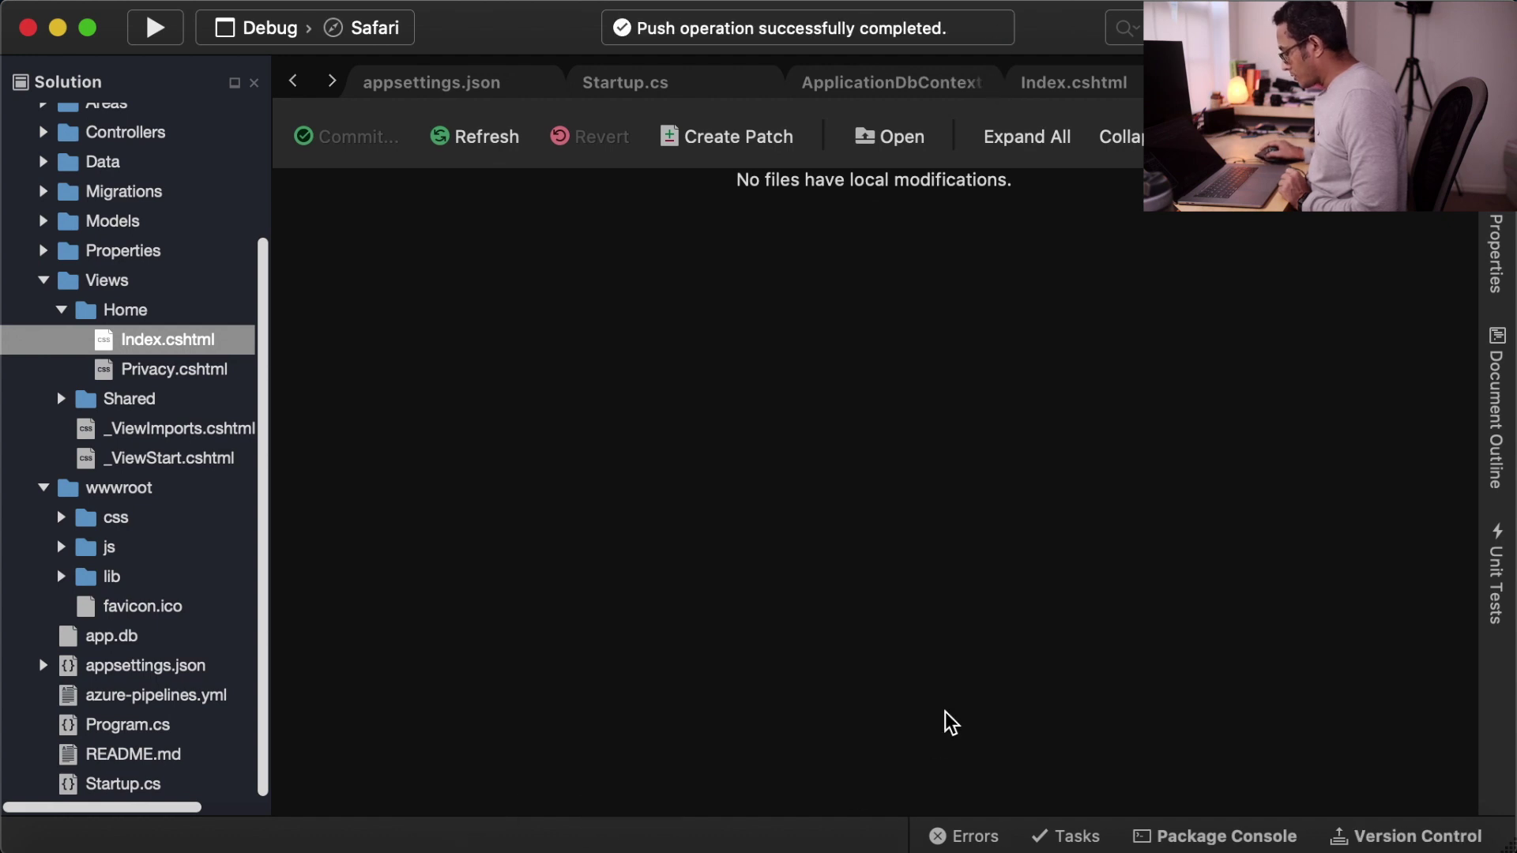
- Confirm the push triggered dotnetpedia2 build #20200516.3 'Changing the heading'
{"action": "left_click", "coordinate": [1025, 839]}
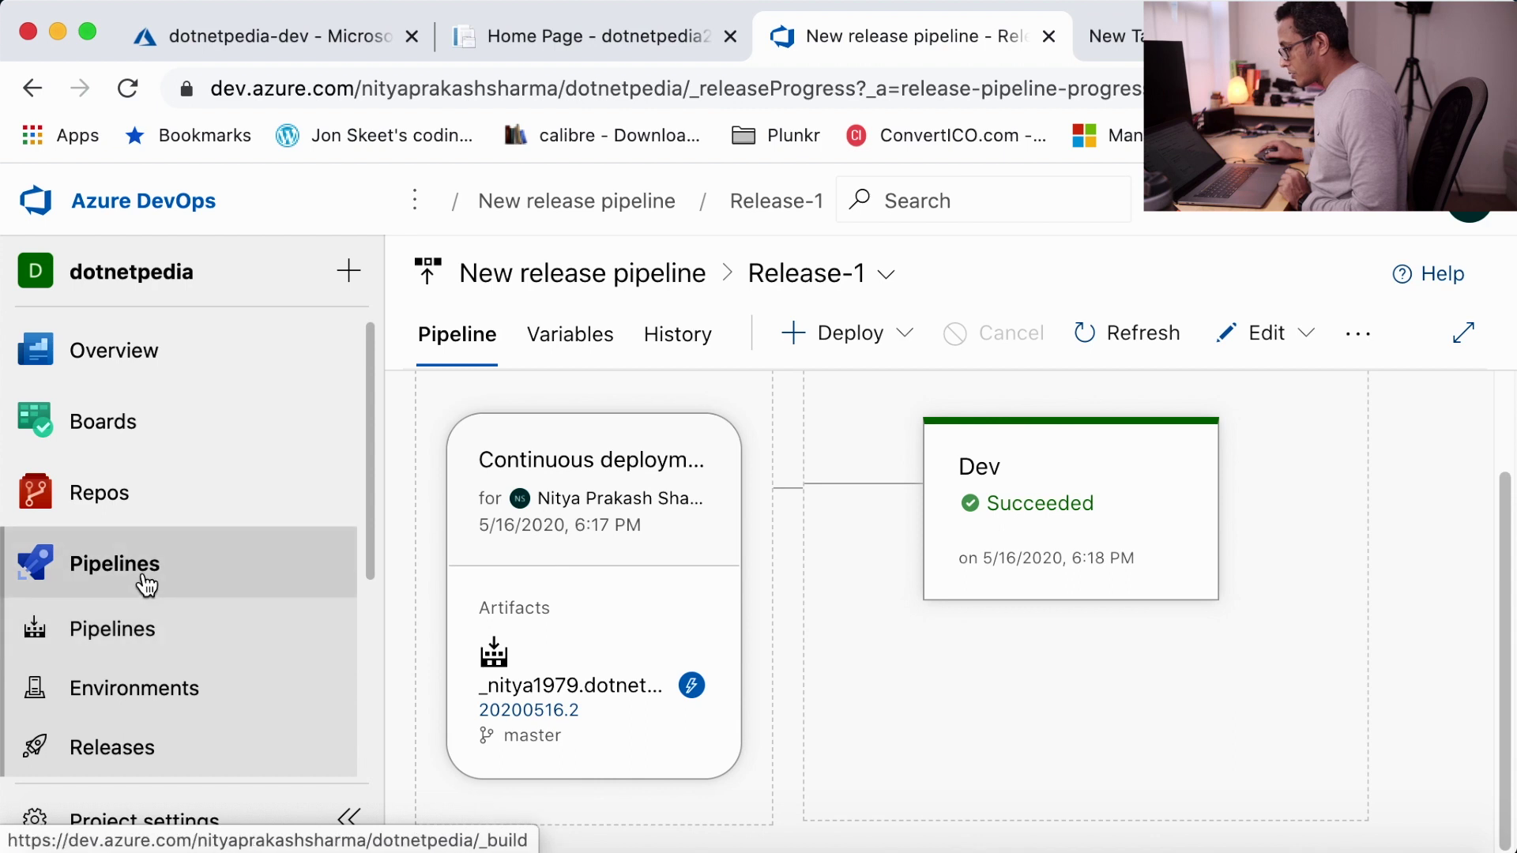
{"action": "left_click", "coordinate": [133, 632]}
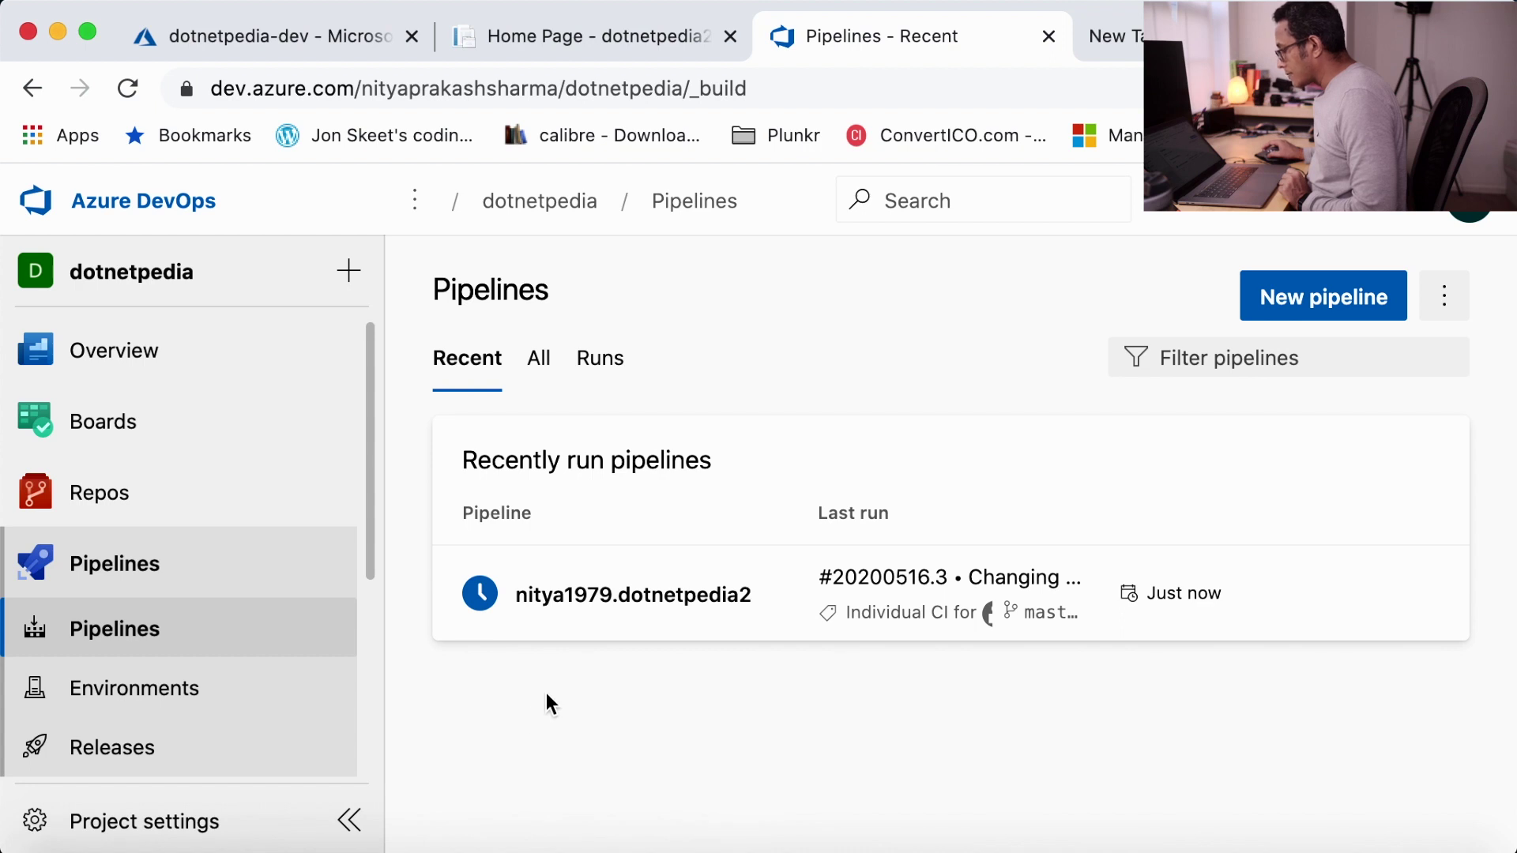
{"action": "left_click", "coordinate": [614, 591]}
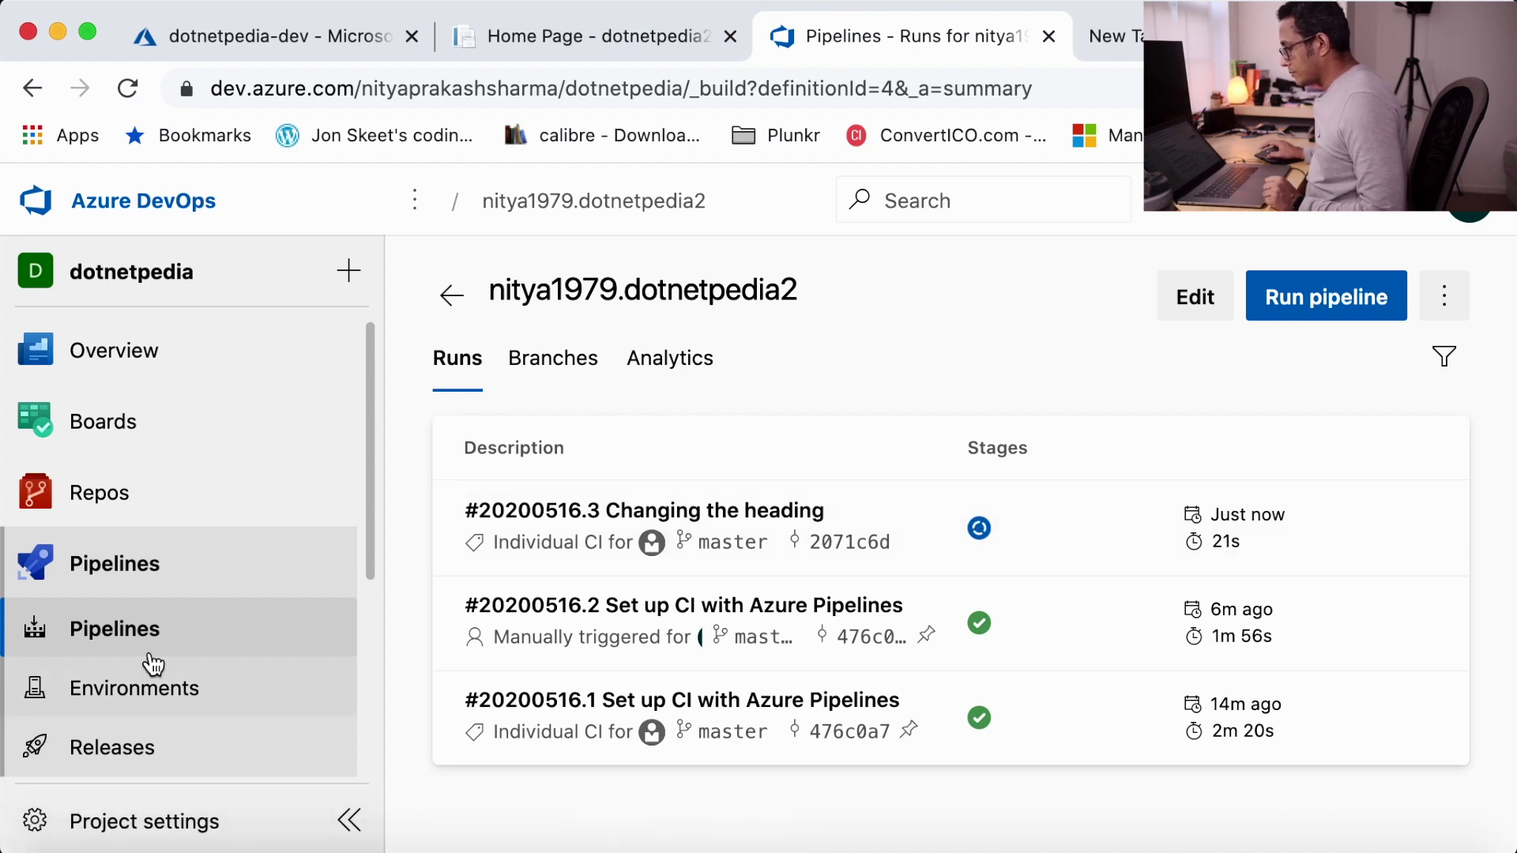
{"action": "scroll", "coordinate": [126, 594], "scroll_direction": "down", "scroll_amount": 3}
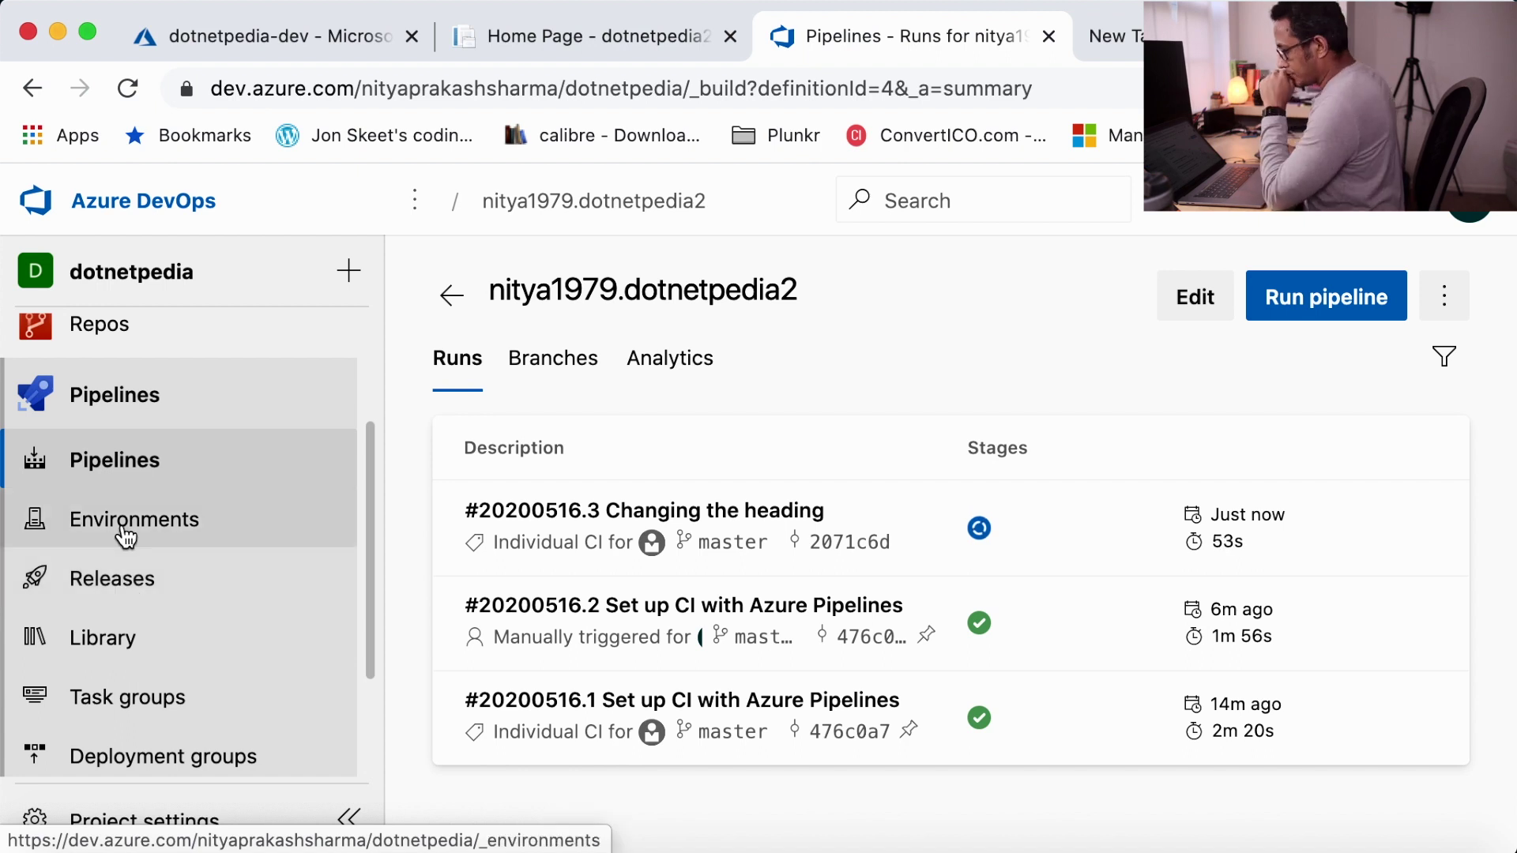
- Check the Releases page, still showing only Release-1, then return to the build pipelines
{"action": "left_click", "coordinate": [670, 521]}
{"action": "scroll", "coordinate": [670, 579], "scroll_direction": "down", "scroll_amount": 5}
{"action": "left_click", "coordinate": [684, 723]}
{"action": "left_click", "coordinate": [194, 746]}
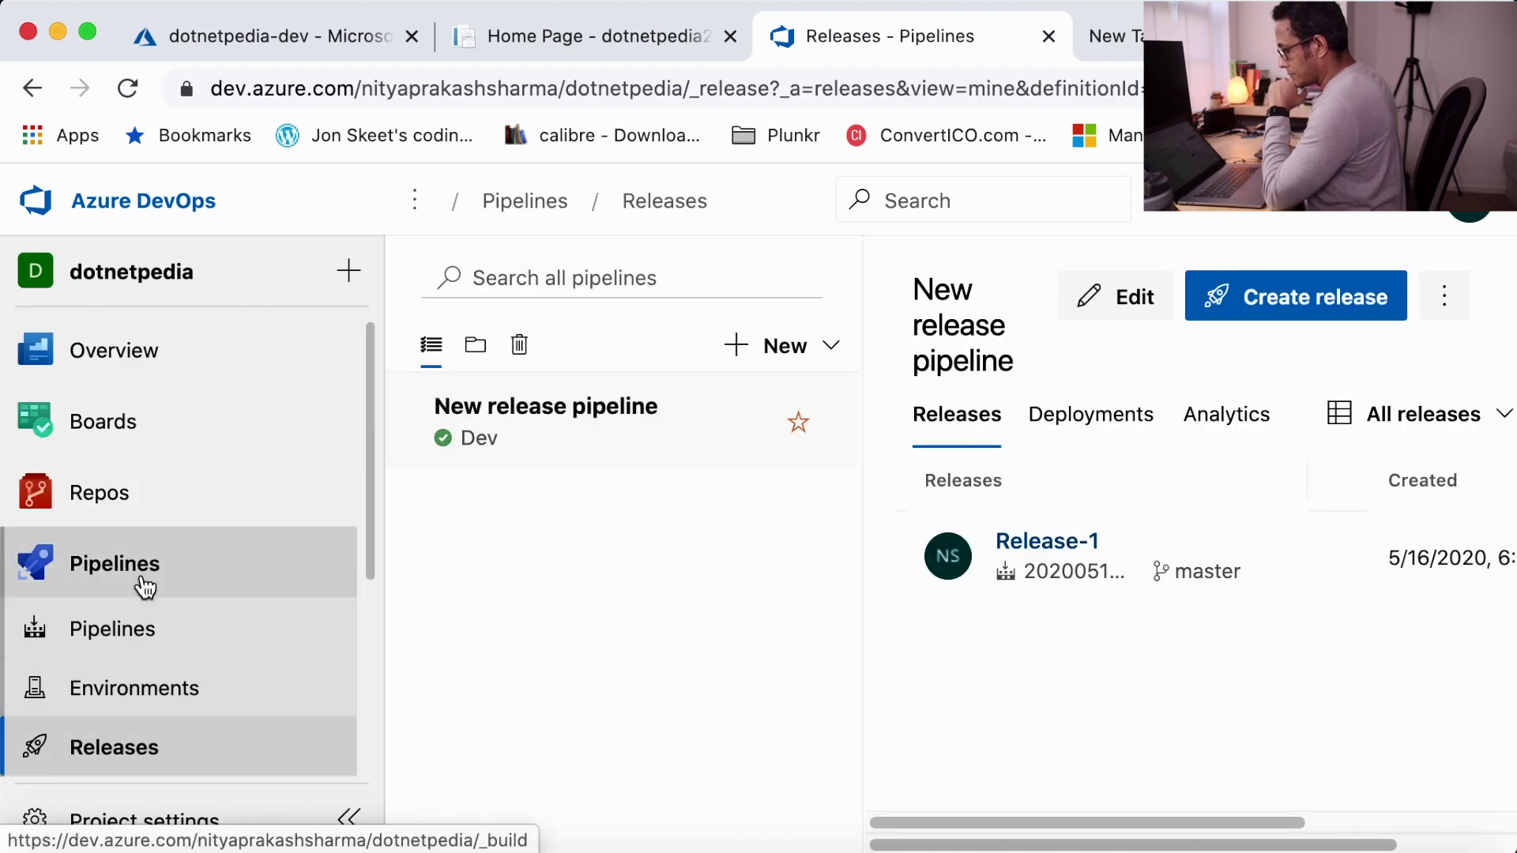
- Open Release-2 and watch its Dev deployment of build 20200516.3 reach Succeeded
{"action": "left_click", "coordinate": [135, 582]}
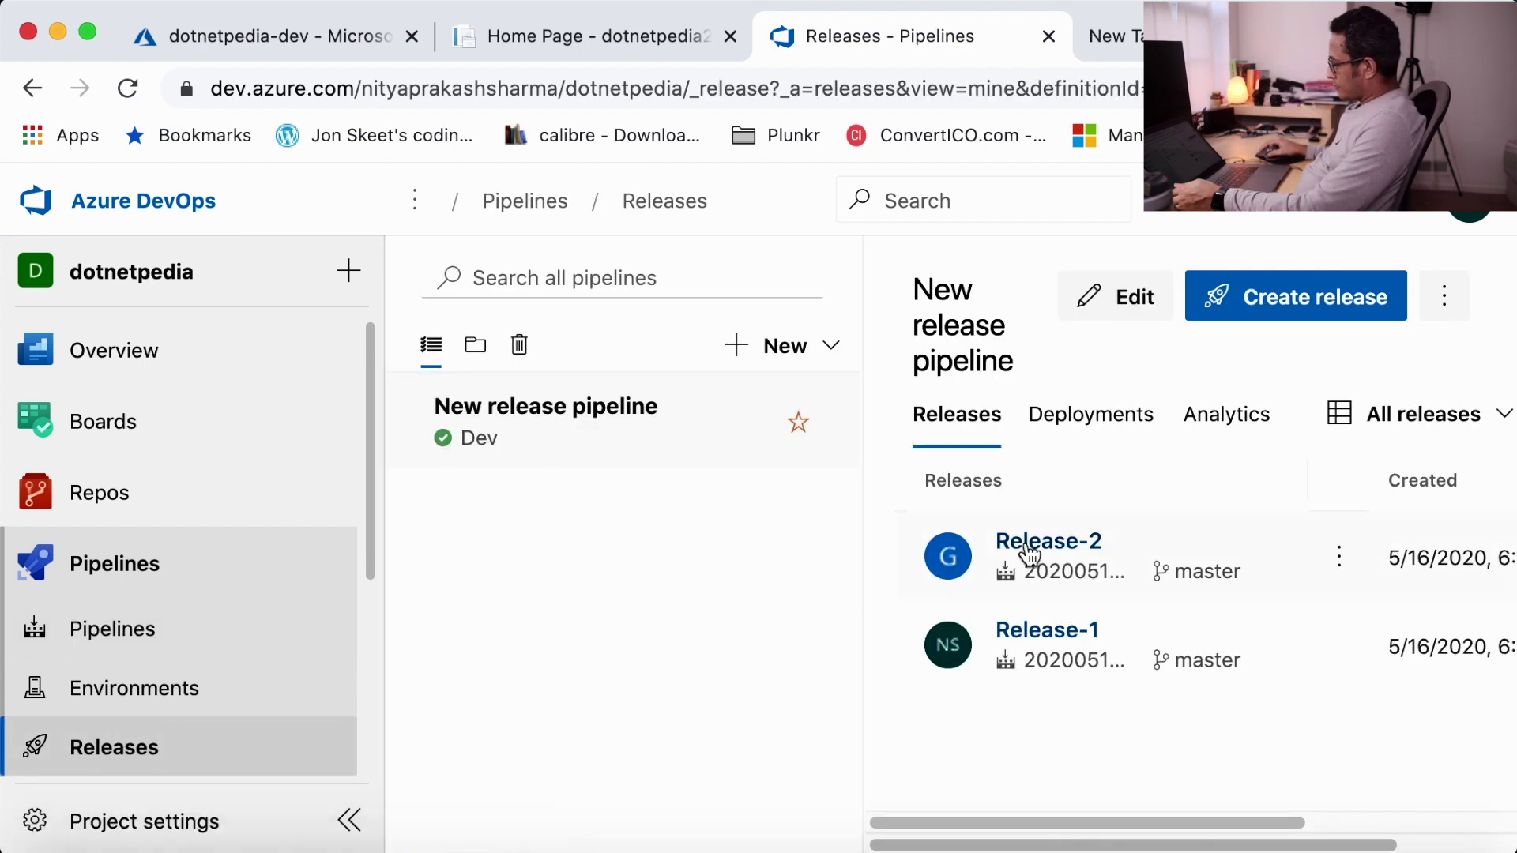
{"action": "left_click", "coordinate": [1027, 544]}
{"action": "scroll", "coordinate": [1261, 598], "scroll_direction": "down", "scroll_amount": 2}
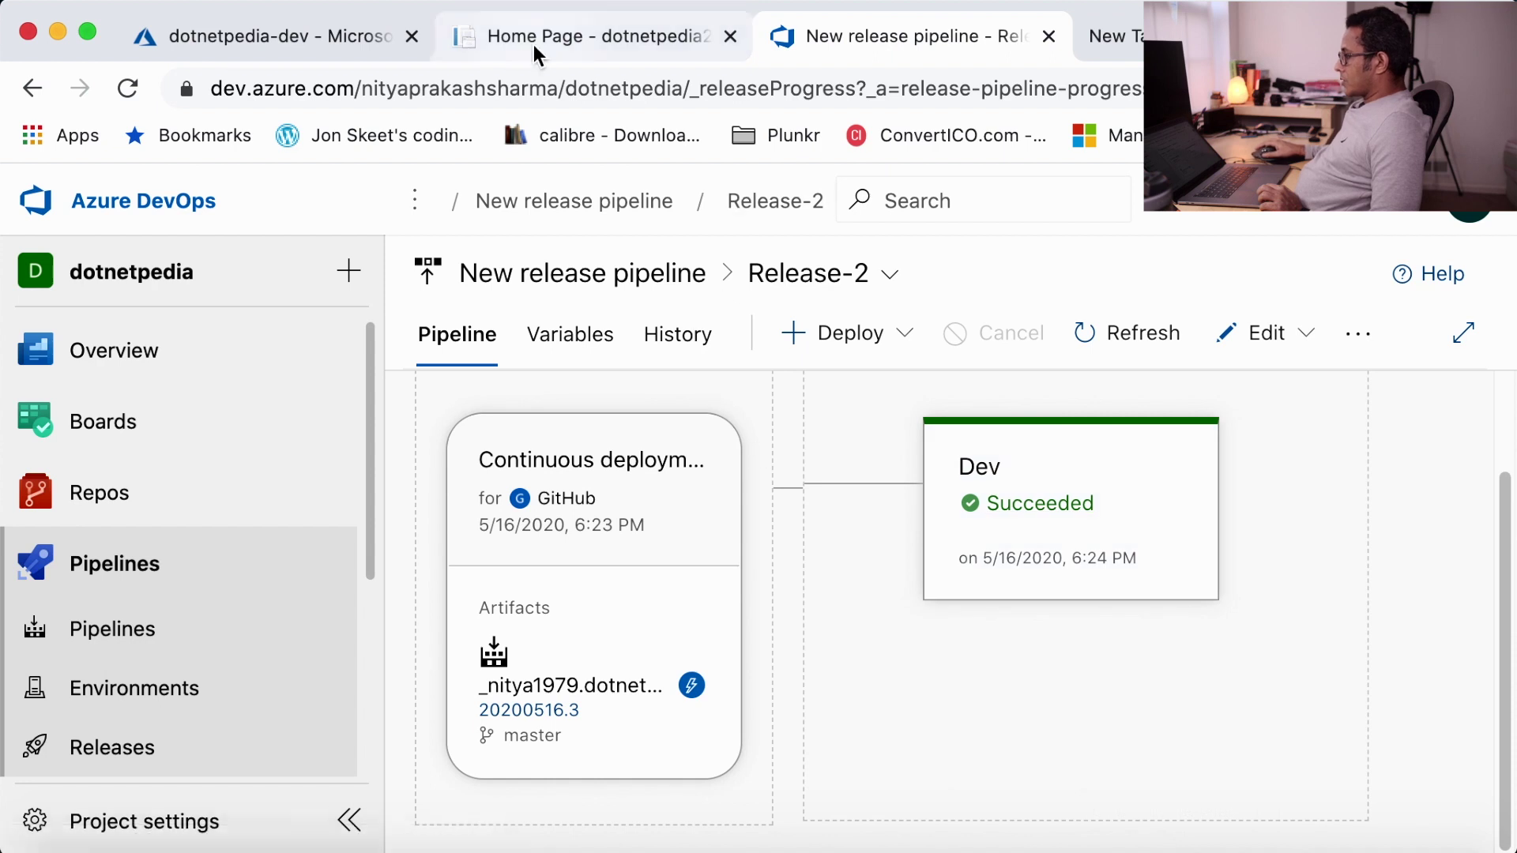
- Reload the dotnetpedia-dev Home Page tab to check for the new heading
{"action": "left_click", "coordinate": [610, 29]}
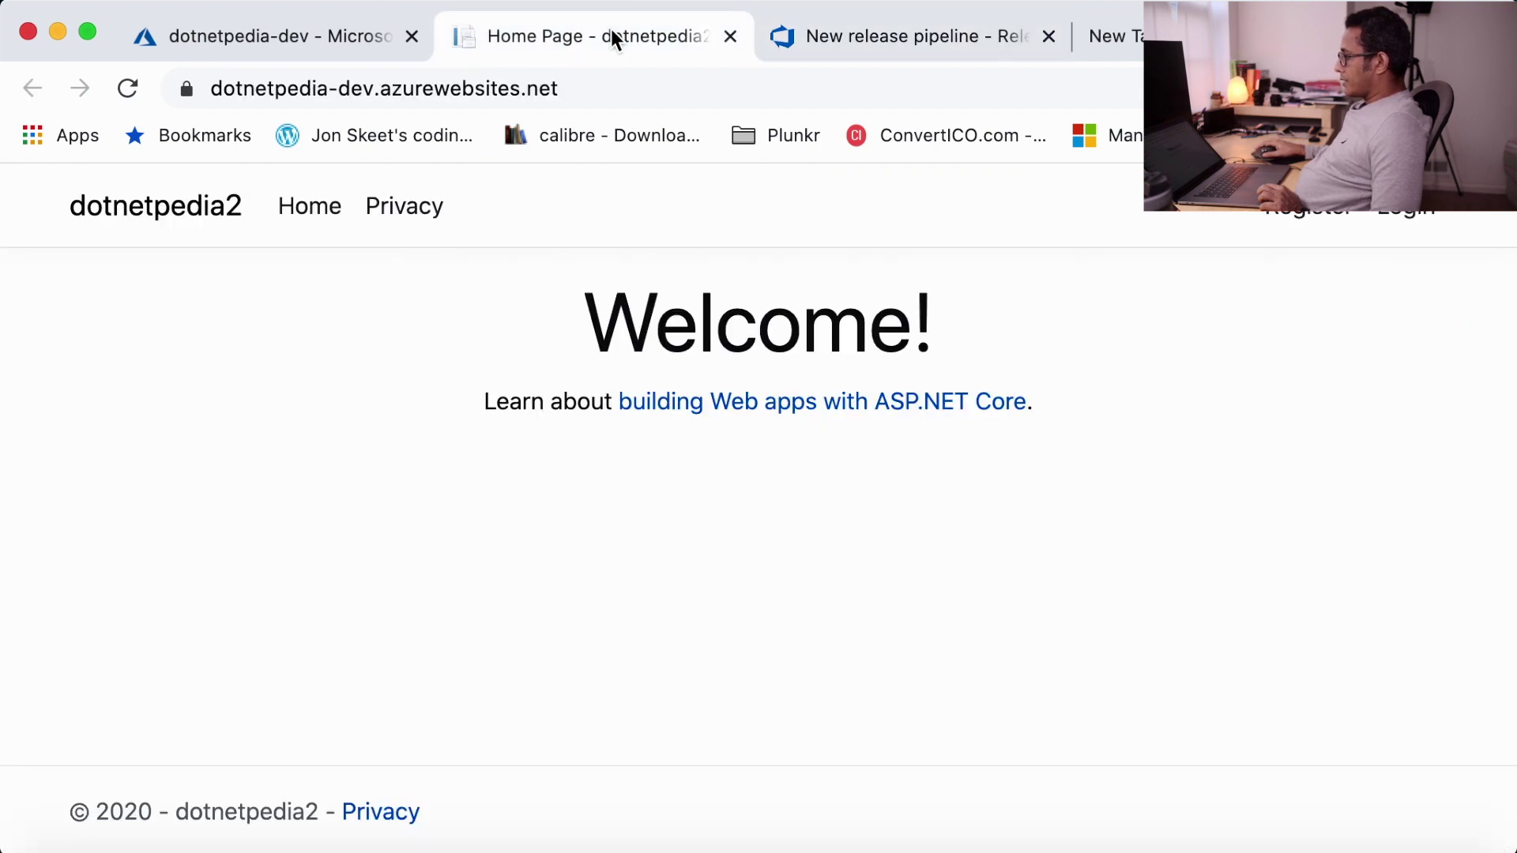
{"action": "left_click", "coordinate": [126, 90]}
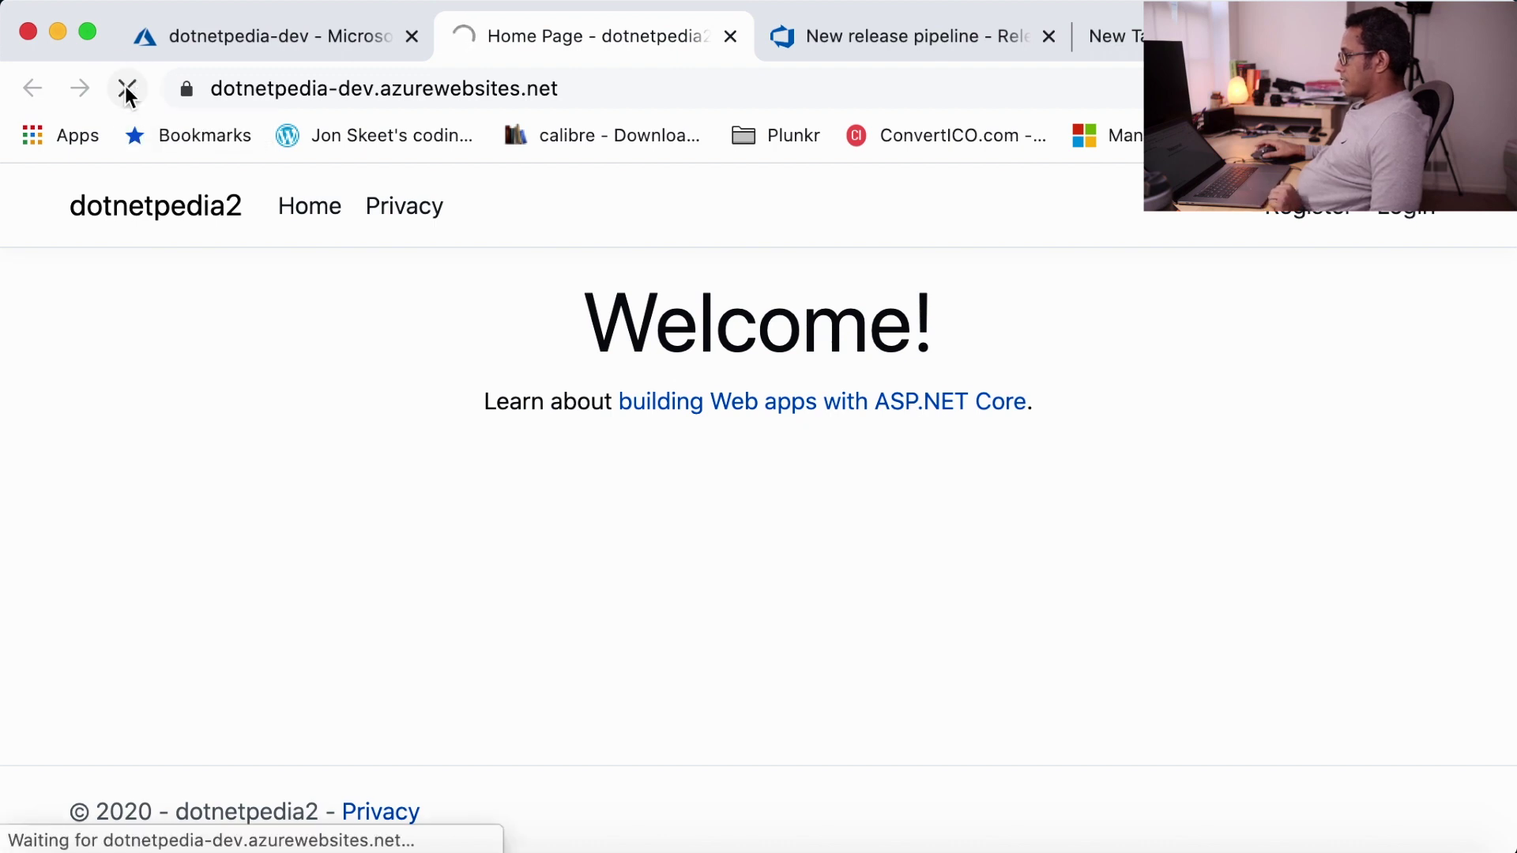